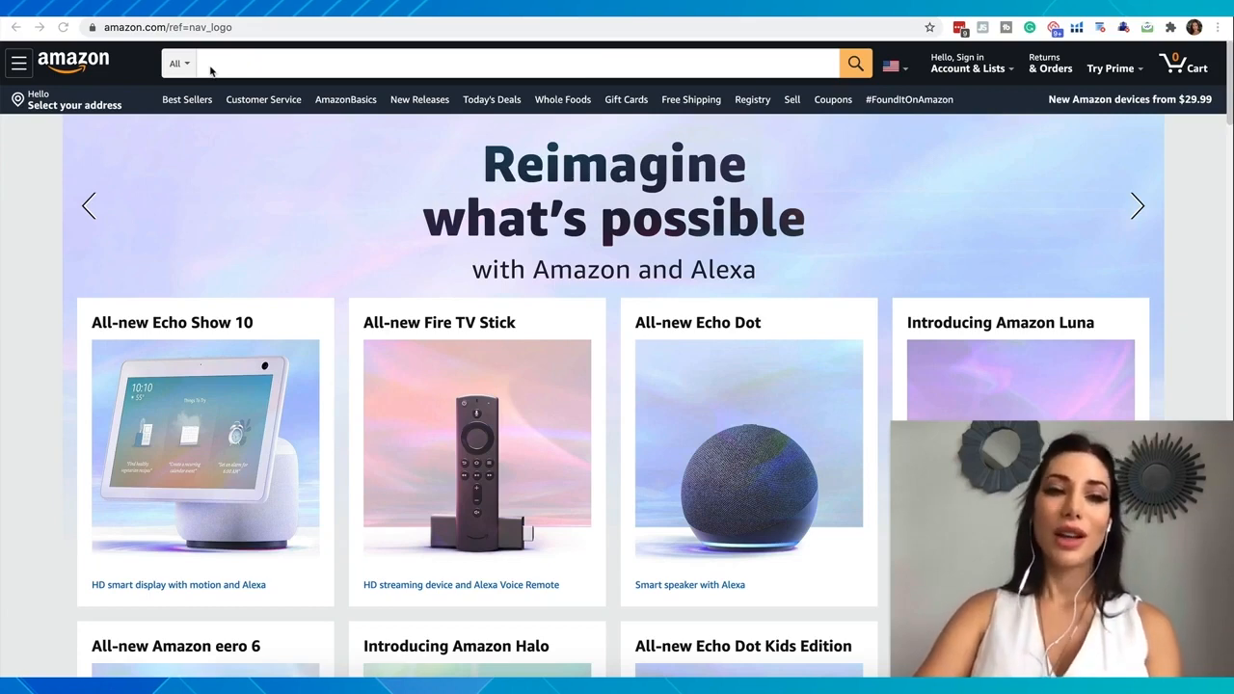
Step: Search Amazon across all departments for "suitcase cover"
{"action": "left_click", "coordinate": [209, 64]}
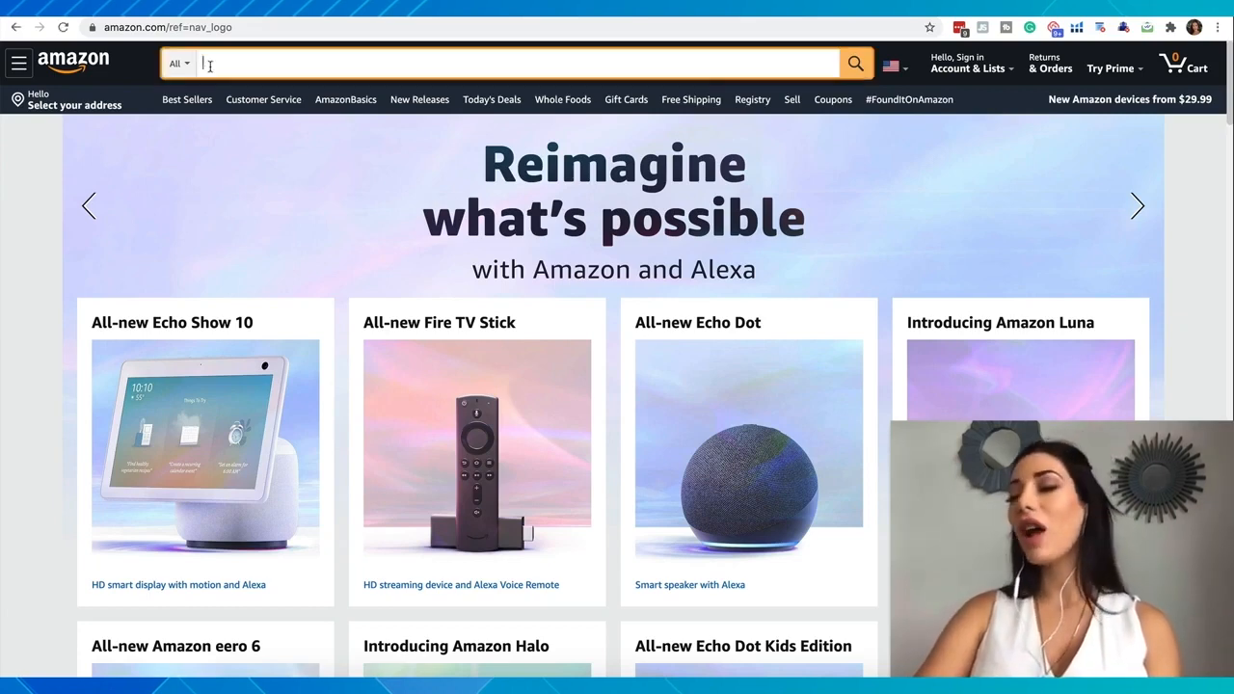
{"action": "type", "text": "su"}
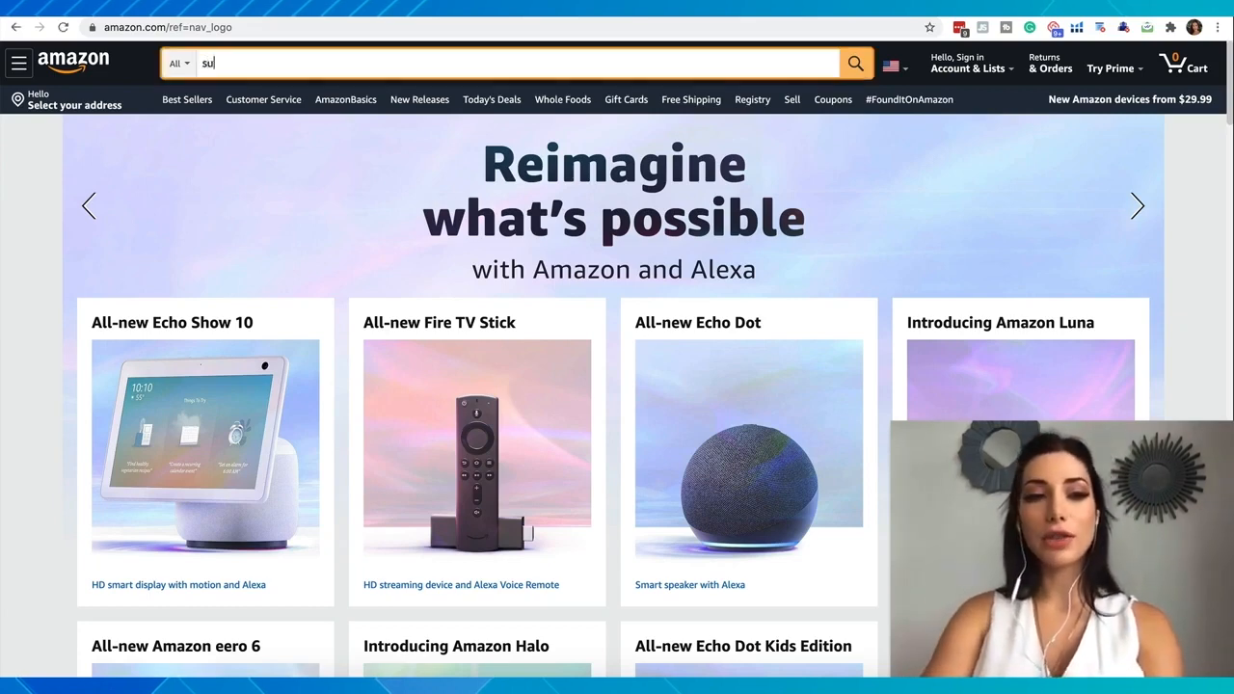
{"action": "type", "text": "itcase cover"}
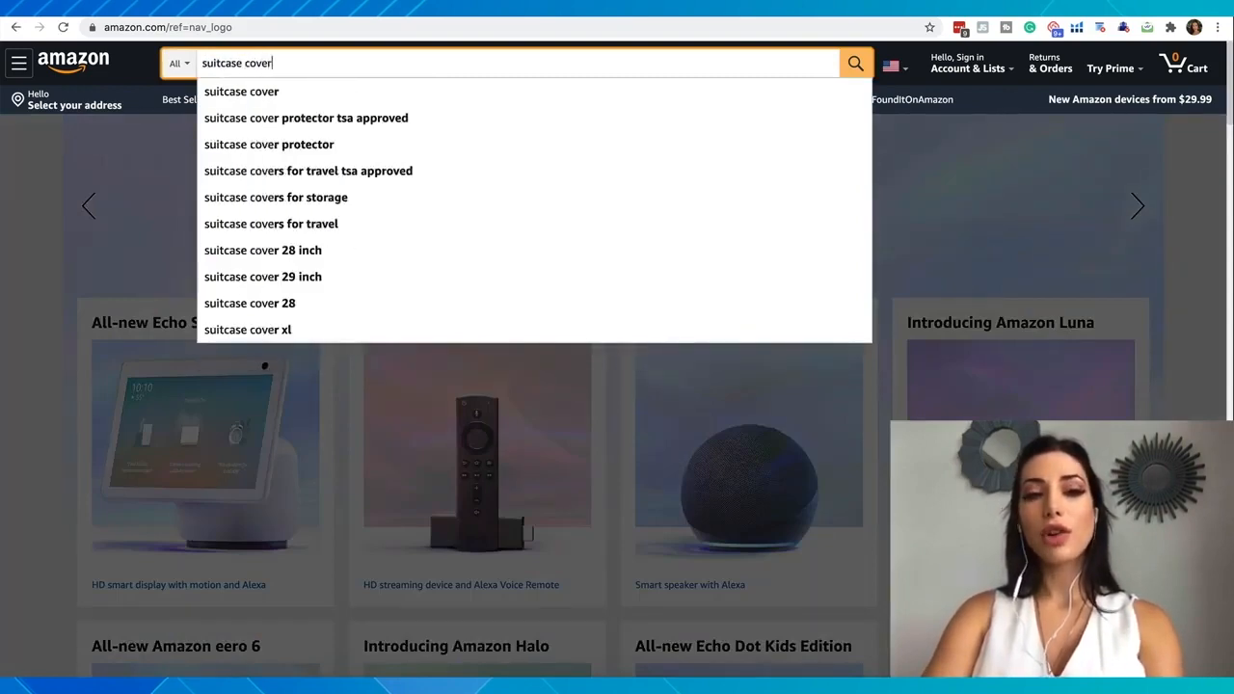
{"action": "key", "text": "Return"}
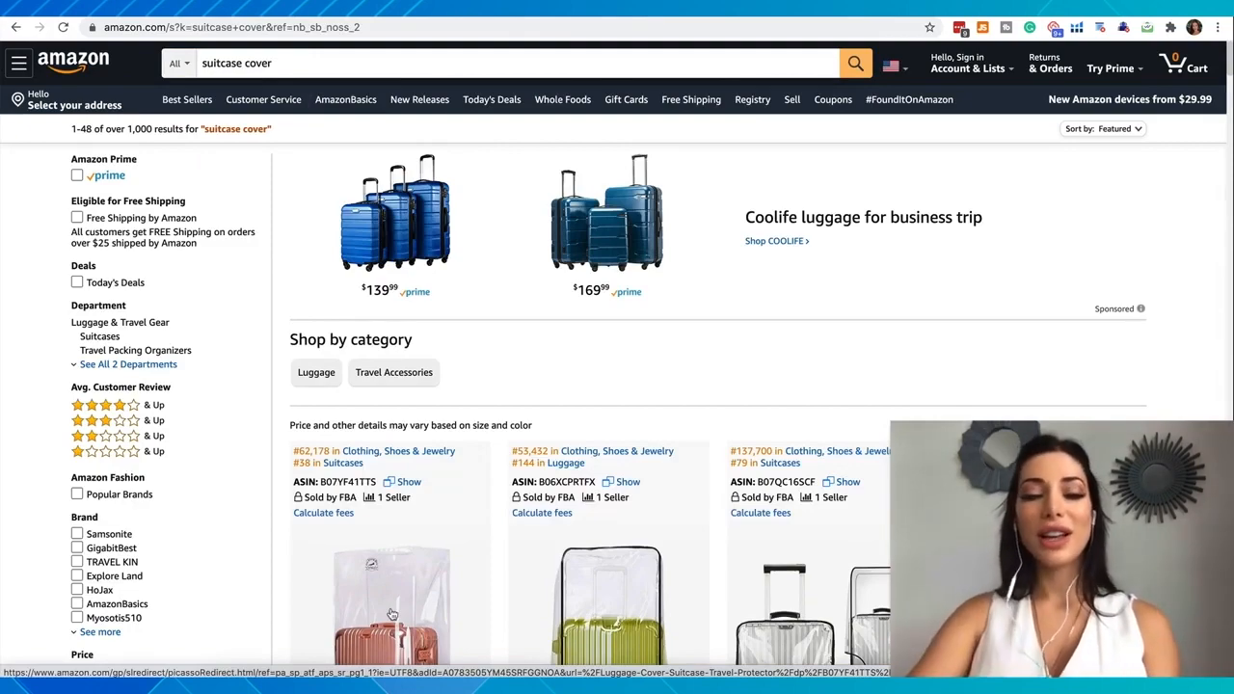
Step: Open the sponsored TopZK Clear PVC Suitcase Cover Protectors listing from the search results
{"action": "scroll", "coordinate": [393, 615], "scroll_direction": "down", "scroll_amount": 3}
{"action": "scroll", "coordinate": [845, 397], "scroll_direction": "down", "scroll_amount": 1}
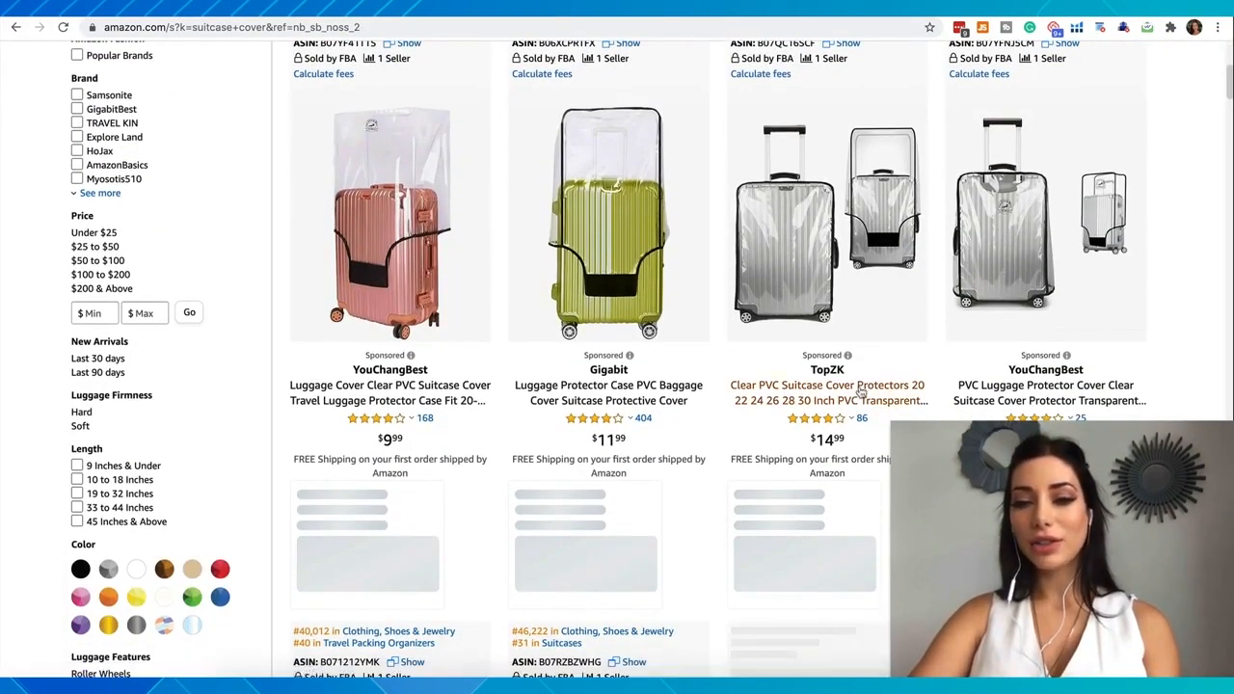
{"action": "left_click", "coordinate": [862, 392]}
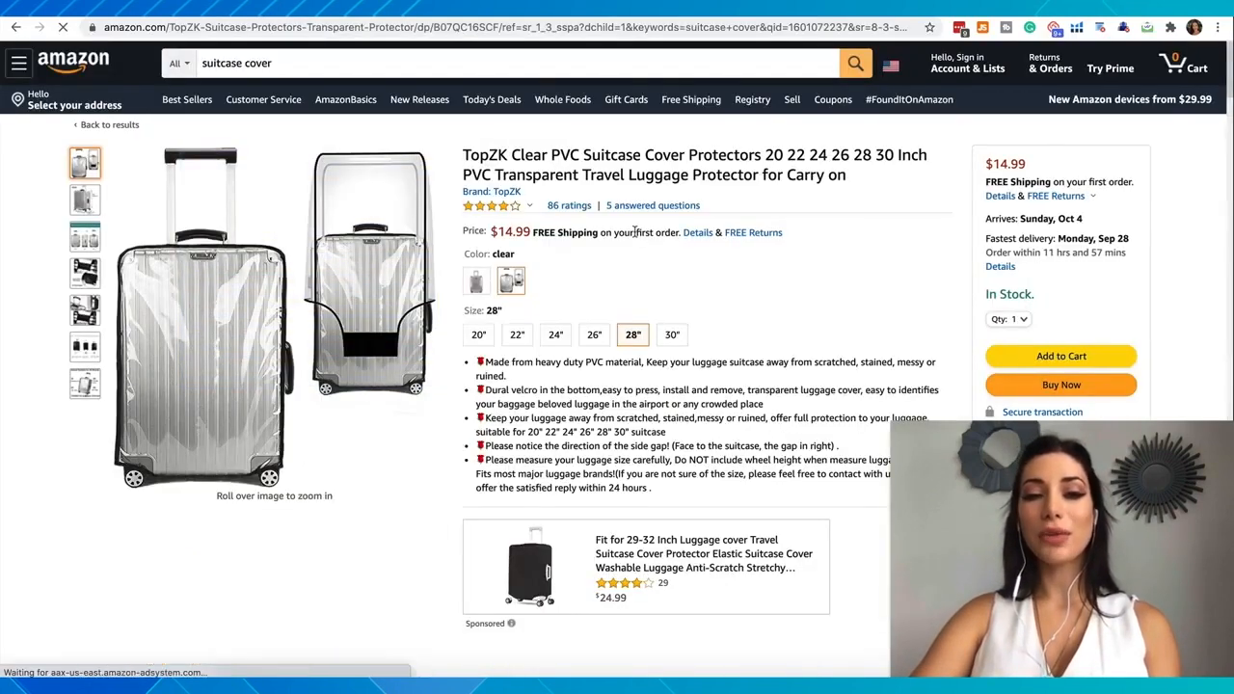
Step: Examine the best sellers rank number and its main category in the TopZK listing's product information
{"action": "scroll", "coordinate": [634, 236], "scroll_direction": "down", "scroll_amount": 1}
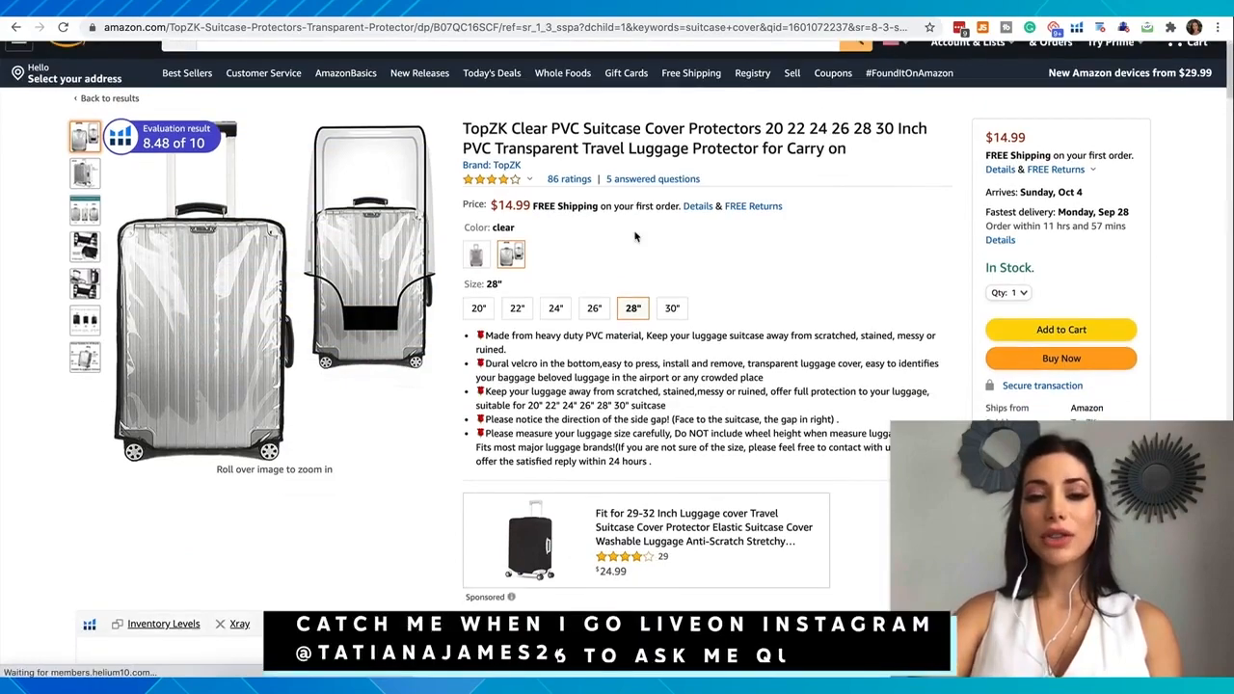
{"action": "scroll", "coordinate": [635, 236], "scroll_direction": "down", "scroll_amount": 5}
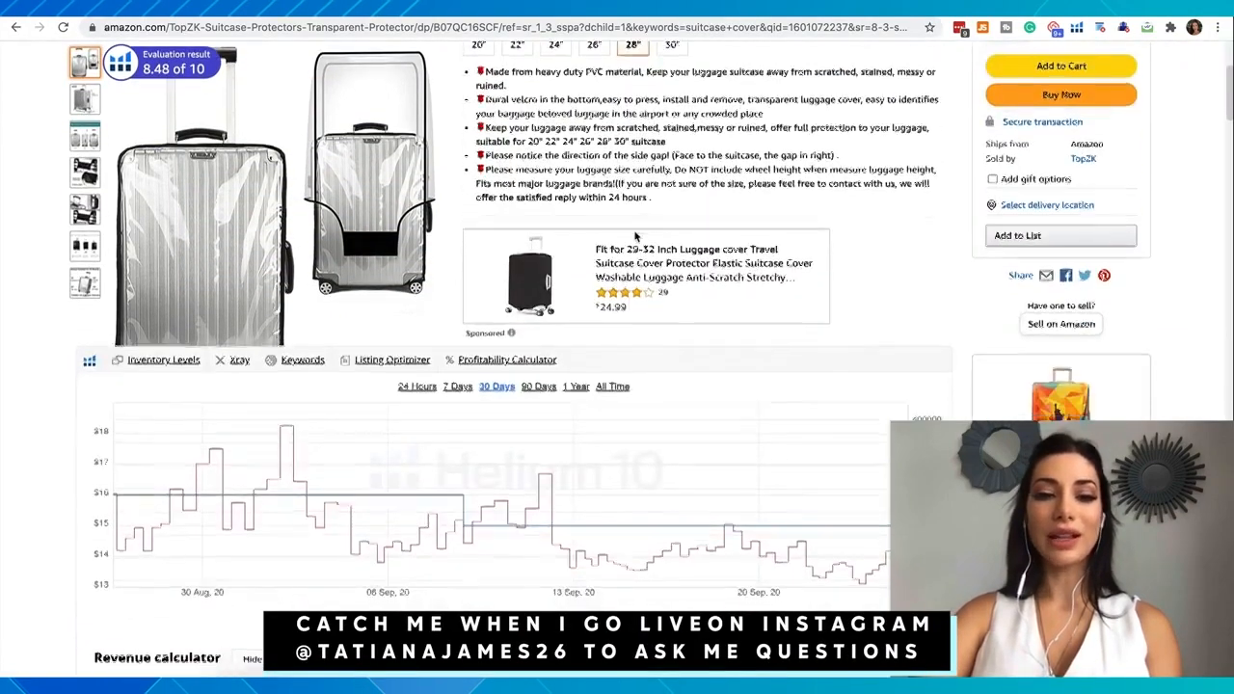
{"action": "scroll", "coordinate": [634, 236], "scroll_direction": "down", "scroll_amount": 20}
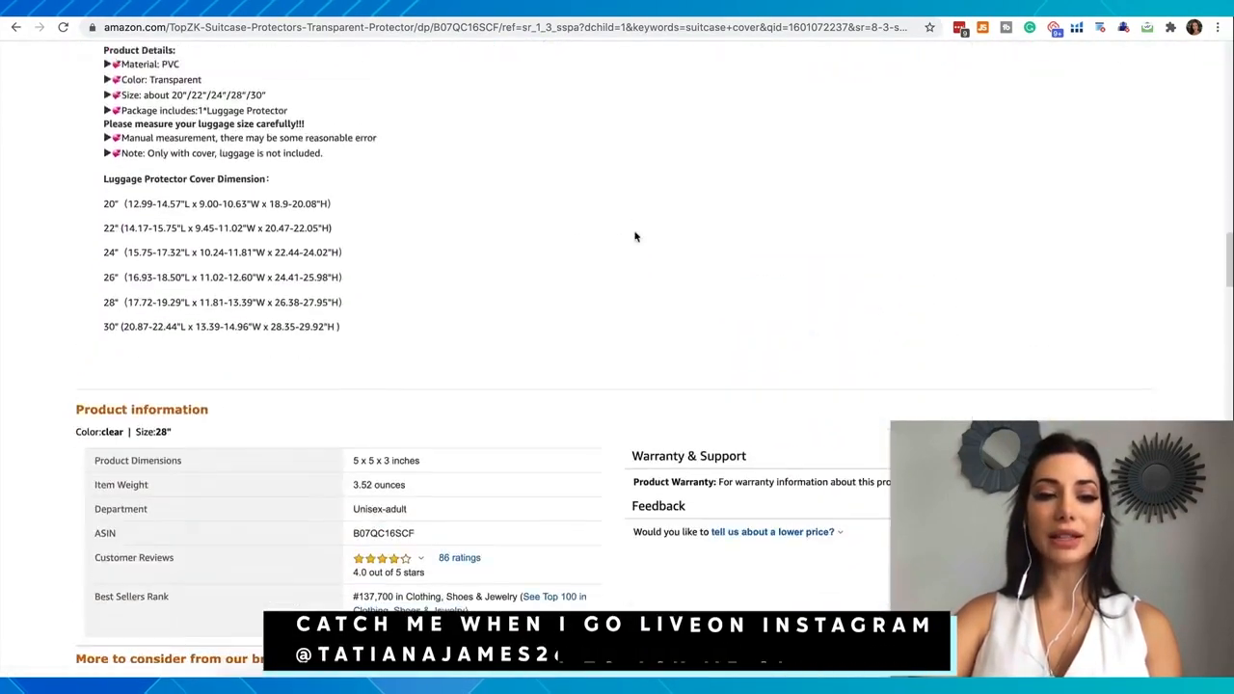
{"action": "scroll", "coordinate": [635, 236], "scroll_direction": "down", "scroll_amount": 6}
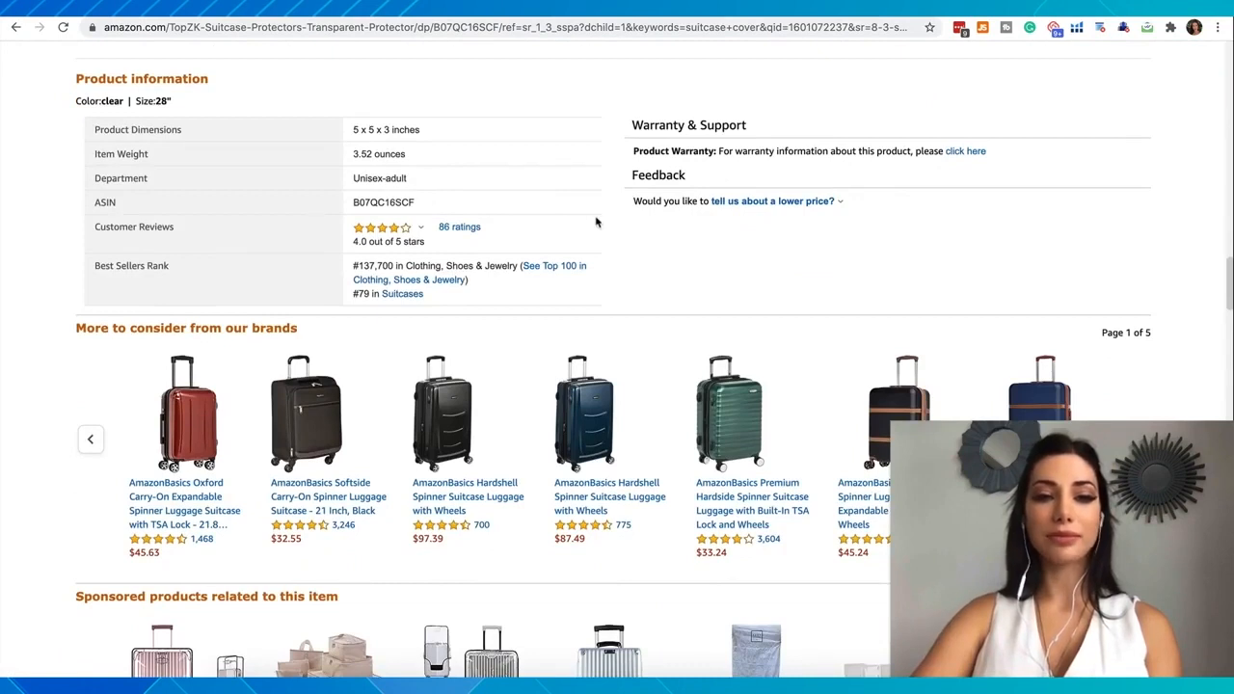
{"action": "scroll", "coordinate": [596, 222], "scroll_direction": "down", "scroll_amount": 1}
{"action": "left_click_drag", "start_coordinate": [107, 250], "coordinate": [143, 251]}
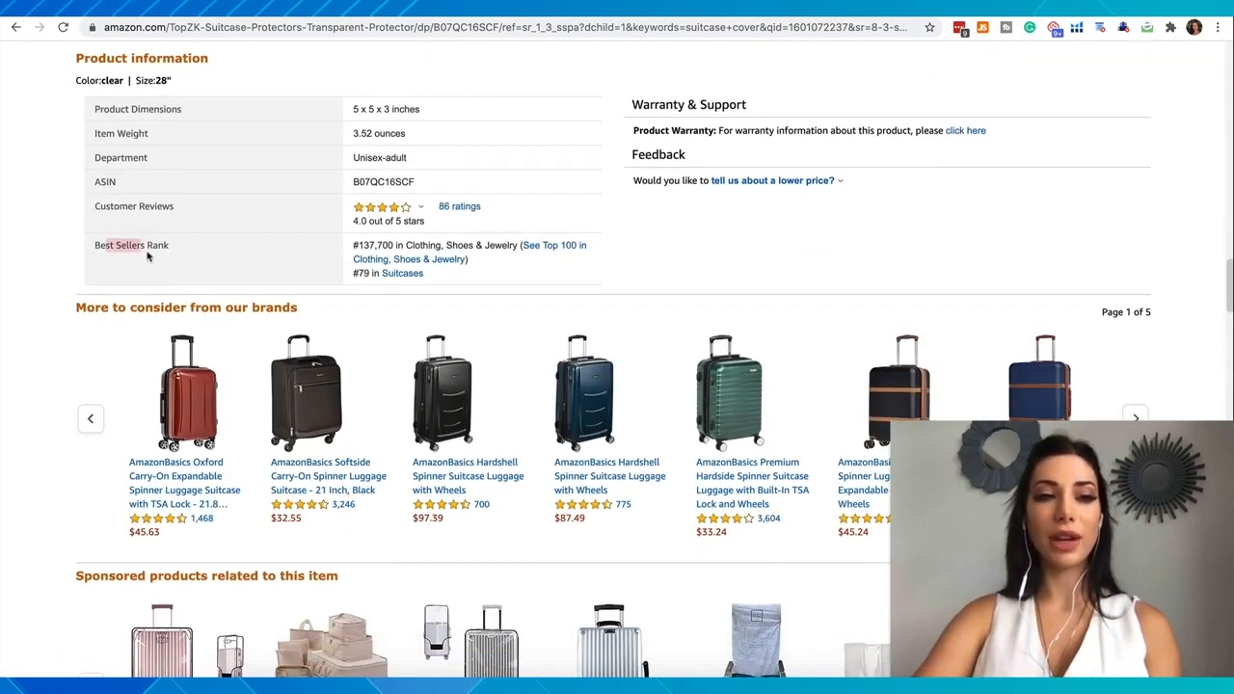
{"action": "left_click", "coordinate": [194, 76]}
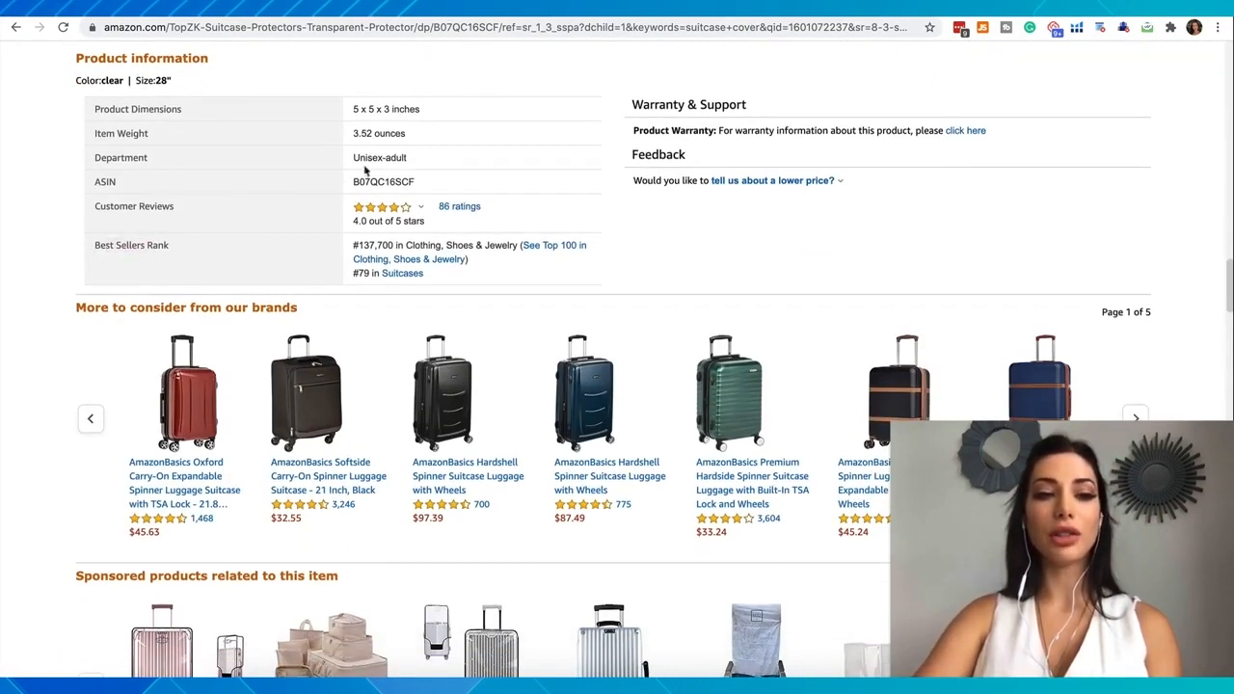
{"action": "left_click_drag", "start_coordinate": [403, 246], "coordinate": [518, 246]}
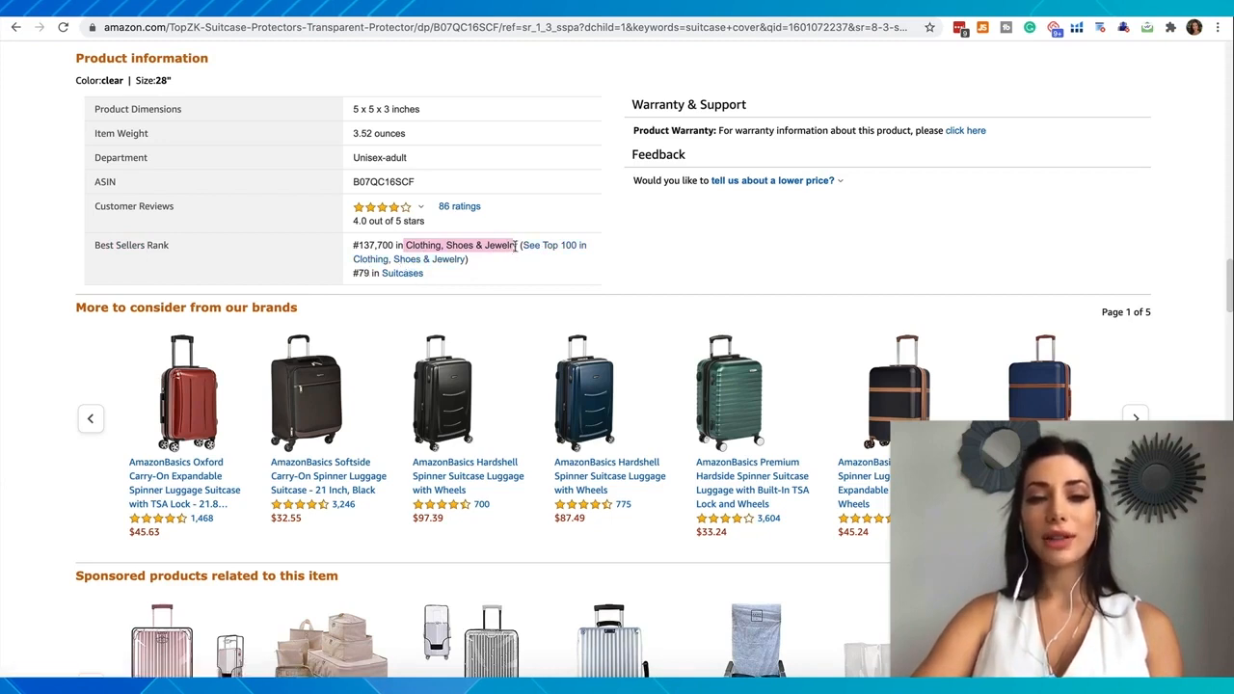
{"action": "left_click_drag", "start_coordinate": [395, 246], "coordinate": [355, 247]}
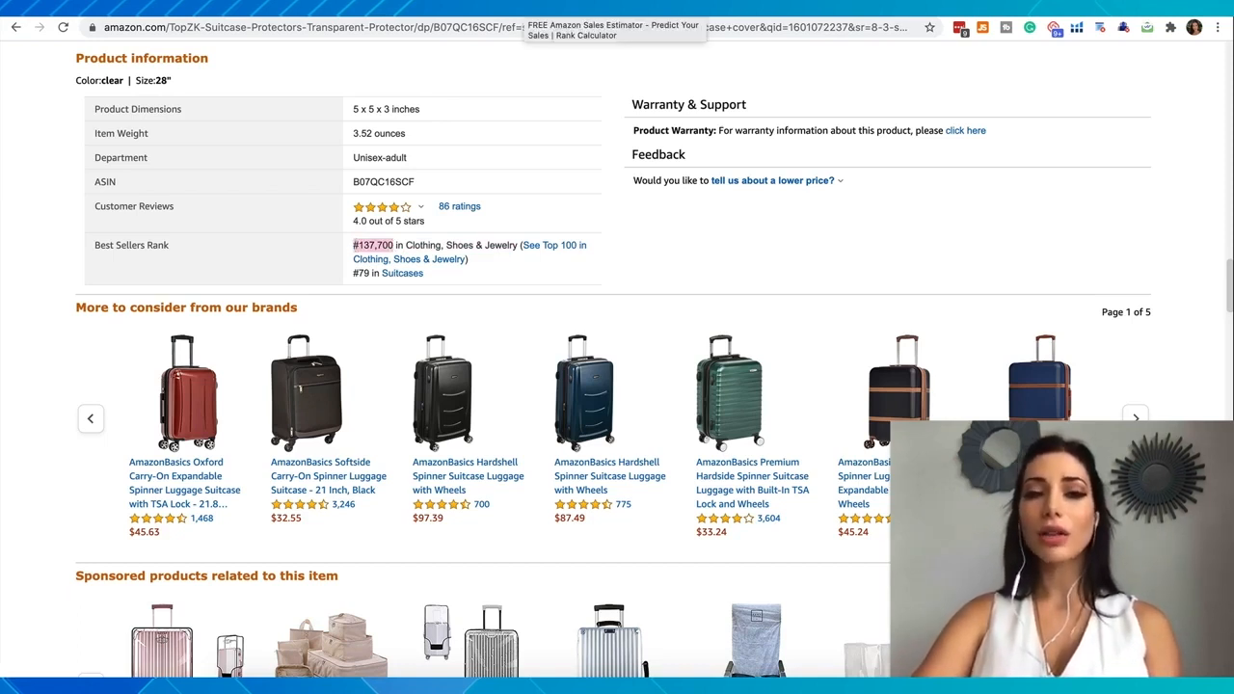
Step: Switch to Jungle Scout's Amazon Sales Estimator and set the best seller's rank number to 137,700
{"action": "left_click", "coordinate": [526, 8]}
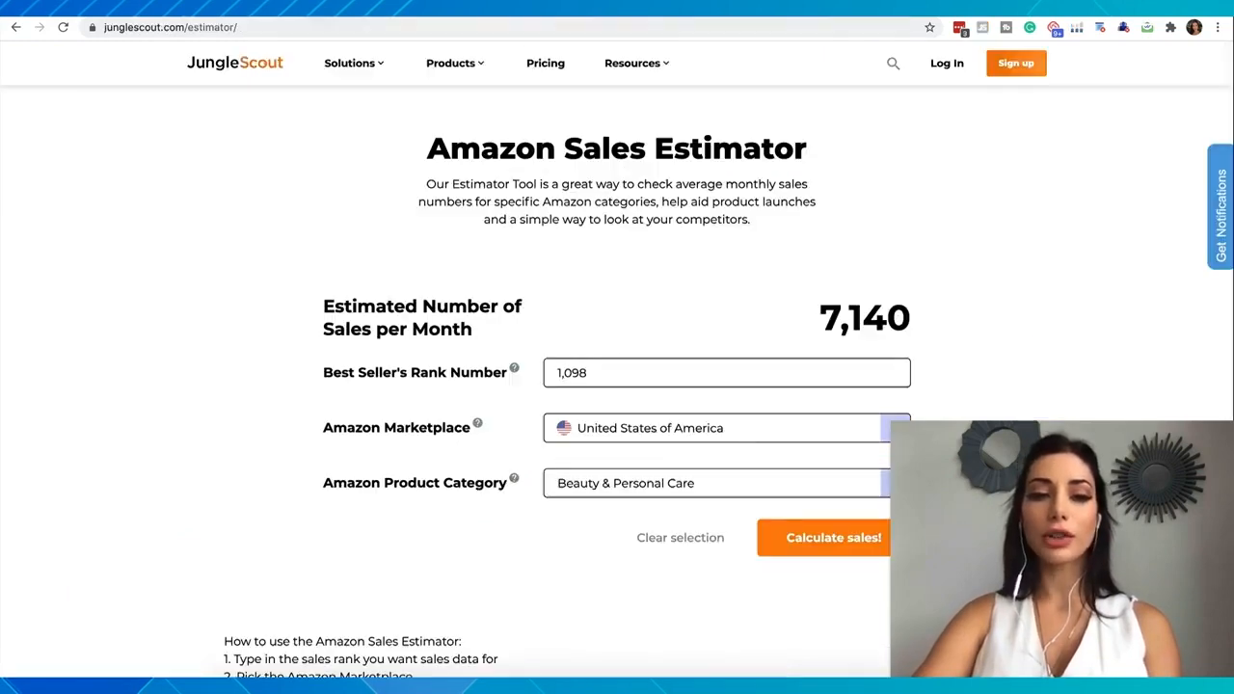
{"action": "left_click", "coordinate": [584, 381]}
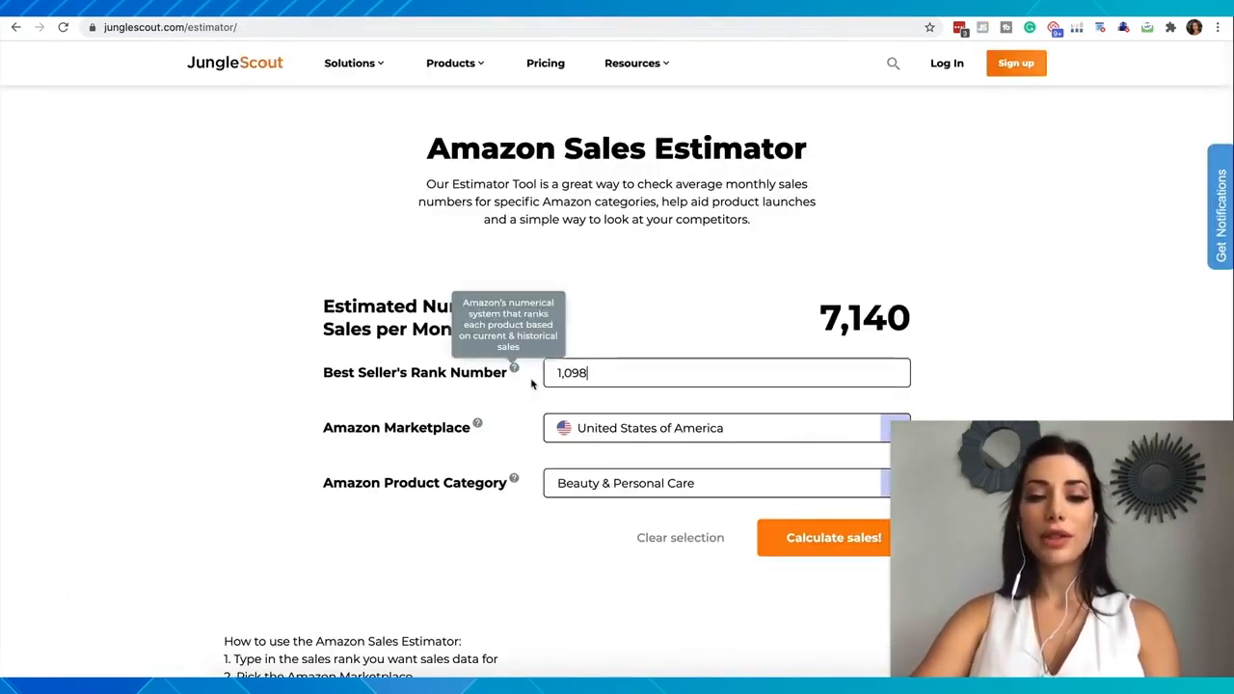
{"action": "double_click", "coordinate": [600, 380]}
{"action": "type", "text": "137,700"}
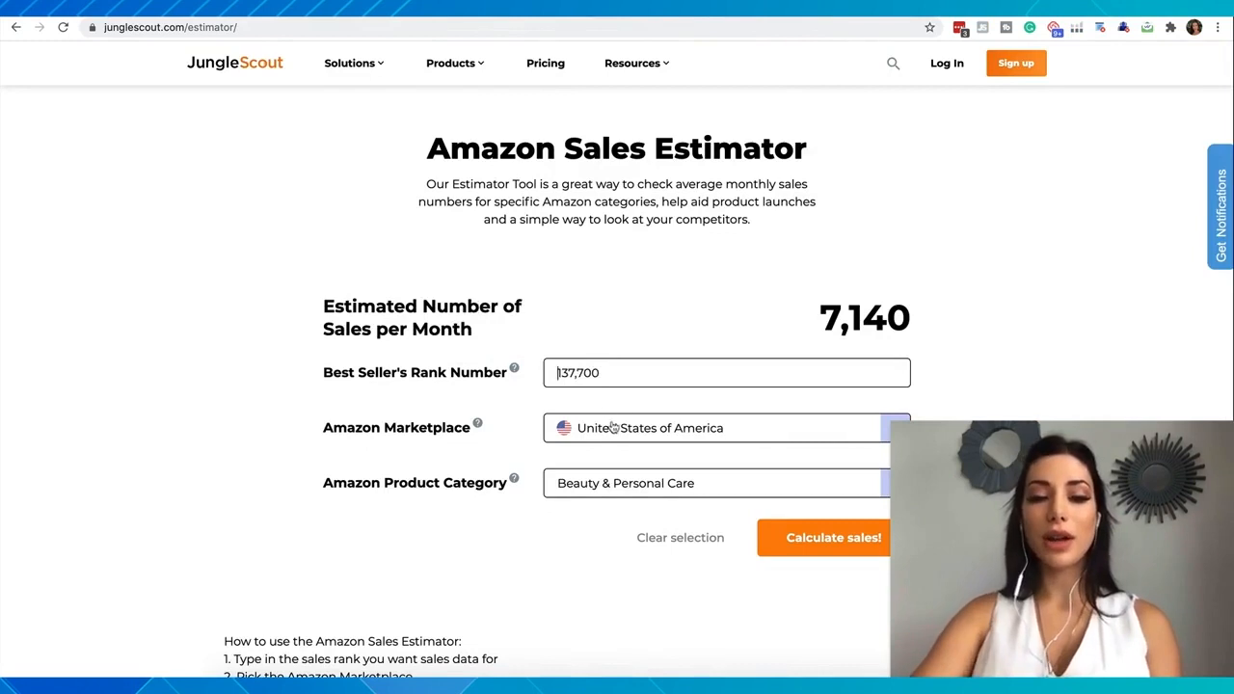
Step: Set the estimator's product category to Clothing, Shoes & Jewelry and calculate the estimated monthly sales
{"action": "left_click", "coordinate": [252, 8]}
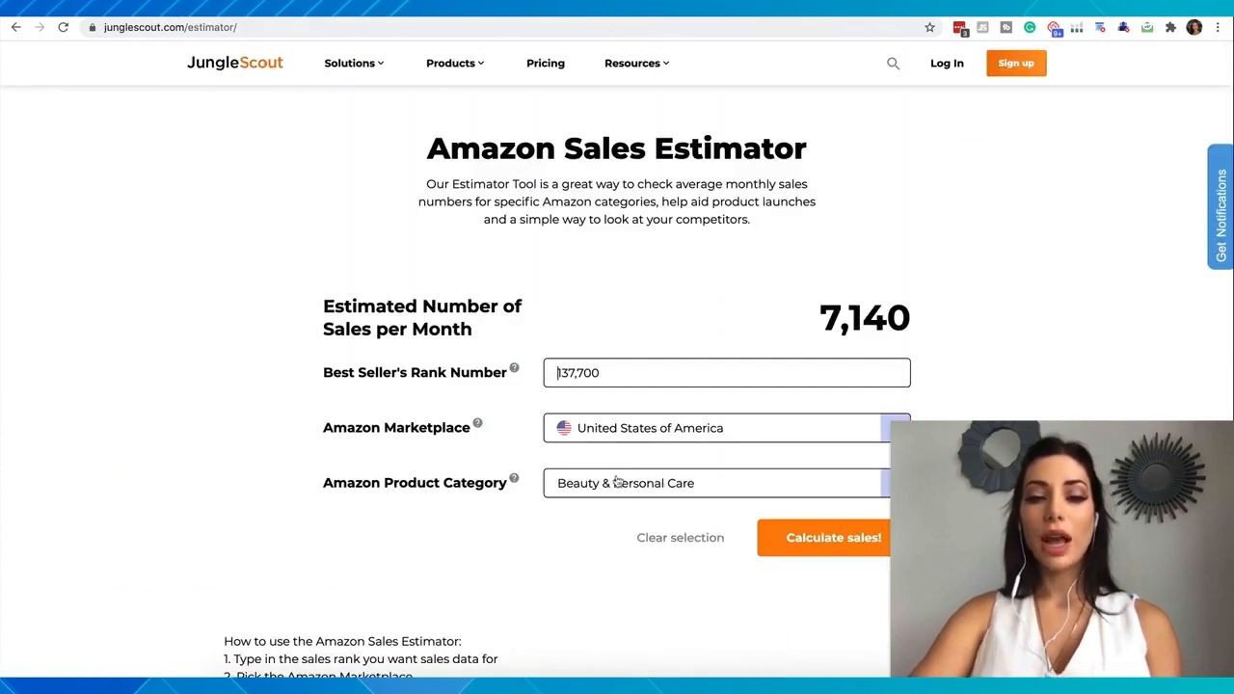
{"action": "left_click", "coordinate": [618, 482]}
{"action": "scroll", "coordinate": [606, 545], "scroll_direction": "down", "scroll_amount": 4}
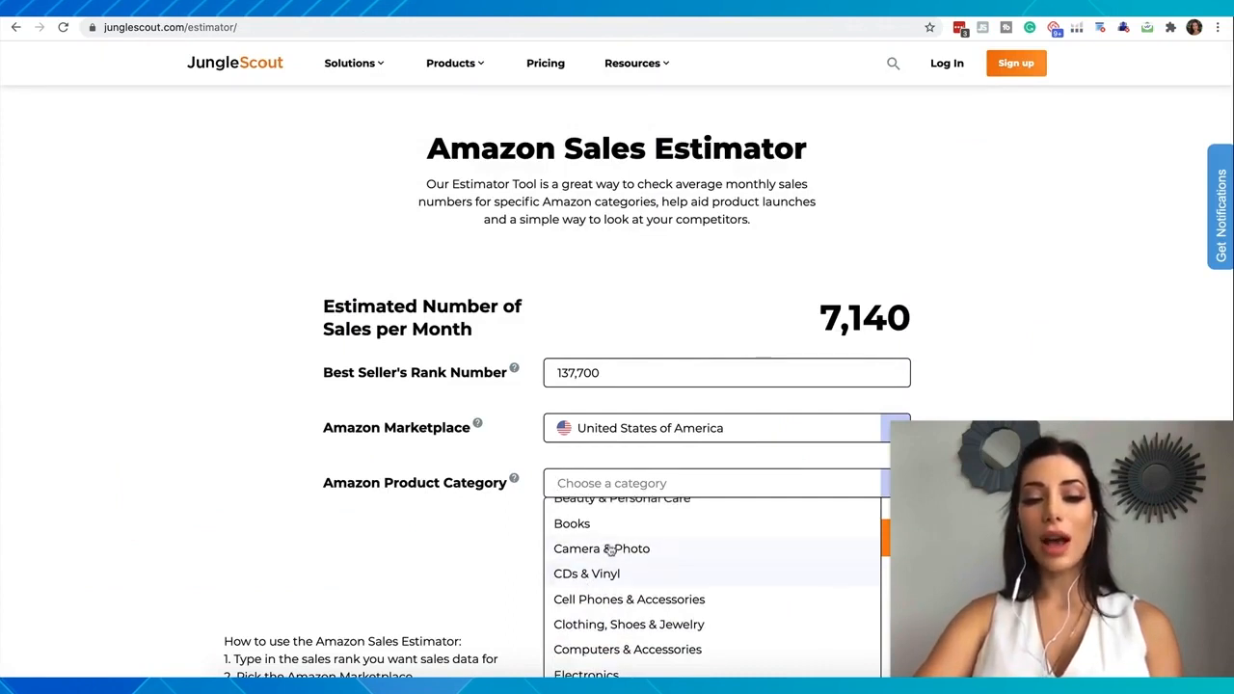
{"action": "scroll", "coordinate": [604, 521], "scroll_direction": "down", "scroll_amount": 1}
{"action": "left_click", "coordinate": [617, 595]}
{"action": "left_click", "coordinate": [824, 545]}
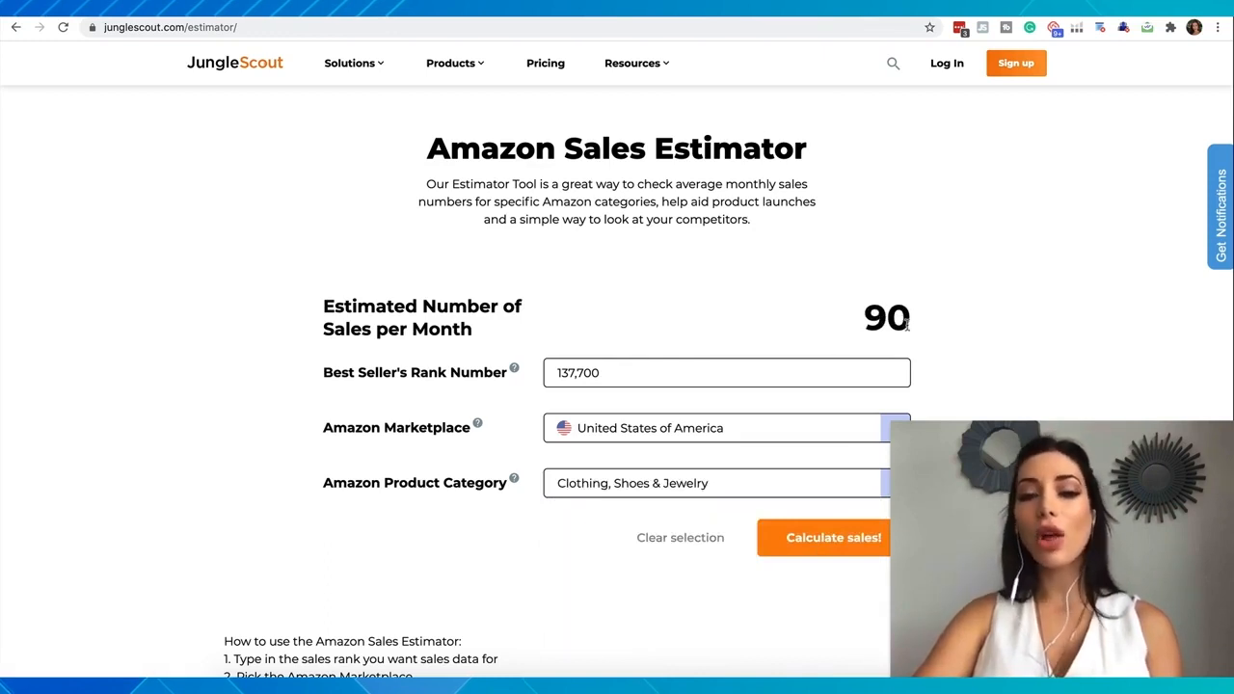
{"action": "left_click_drag", "start_coordinate": [909, 324], "coordinate": [838, 328]}
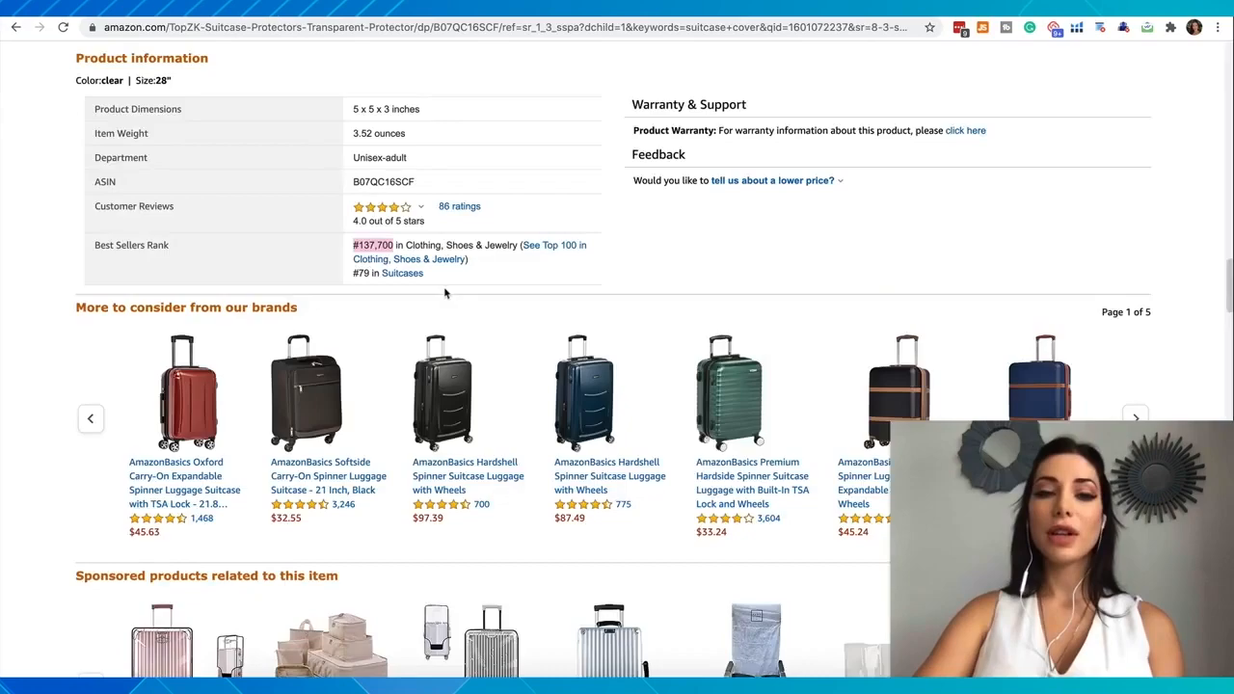
Step: Examine the TopZK listing on Amazon, including its revenue calculator and the related suitcase covers that customers buy or view
{"action": "scroll", "coordinate": [451, 301], "scroll_direction": "down", "scroll_amount": 1}
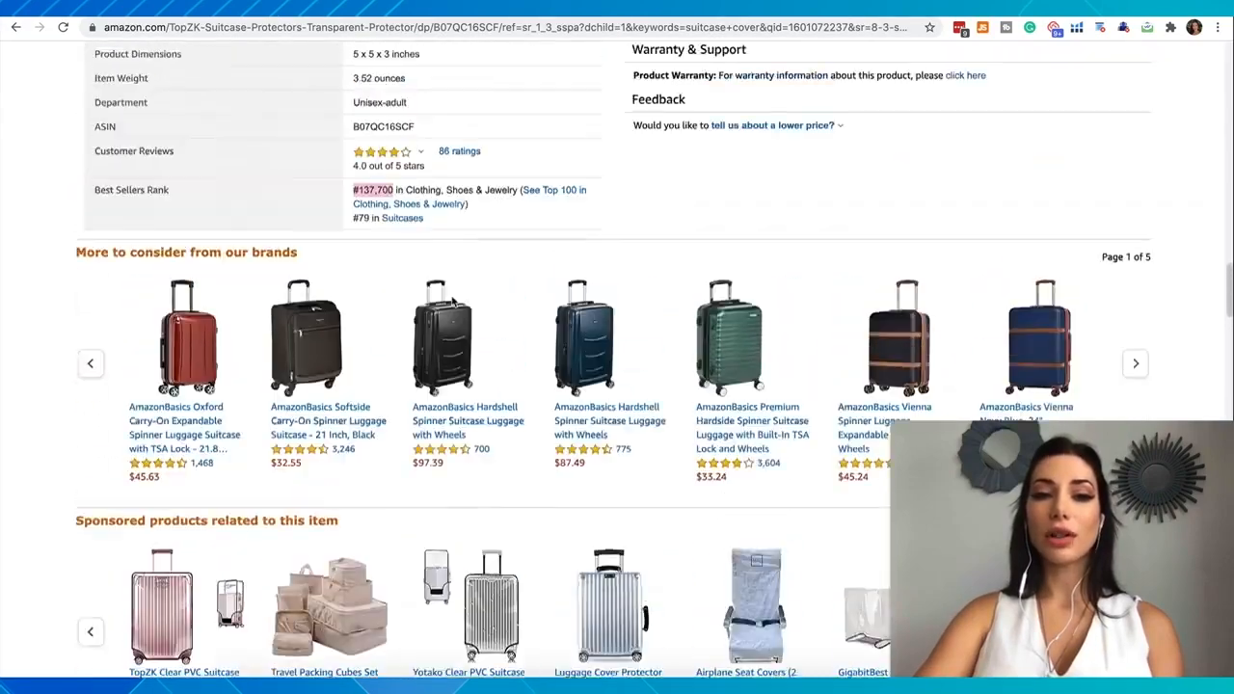
{"action": "scroll", "coordinate": [451, 301], "scroll_direction": "up", "scroll_amount": 20}
{"action": "scroll", "coordinate": [451, 301], "scroll_direction": "down", "scroll_amount": 1}
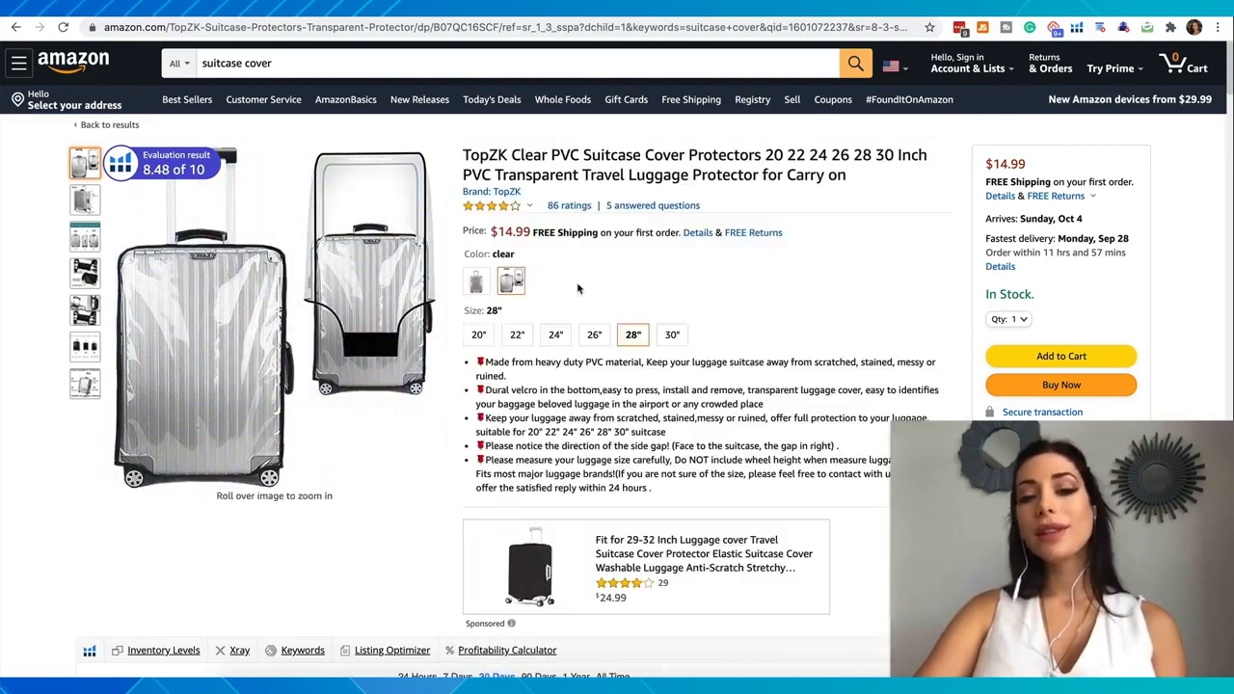
{"action": "scroll", "coordinate": [578, 288], "scroll_direction": "down", "scroll_amount": 10}
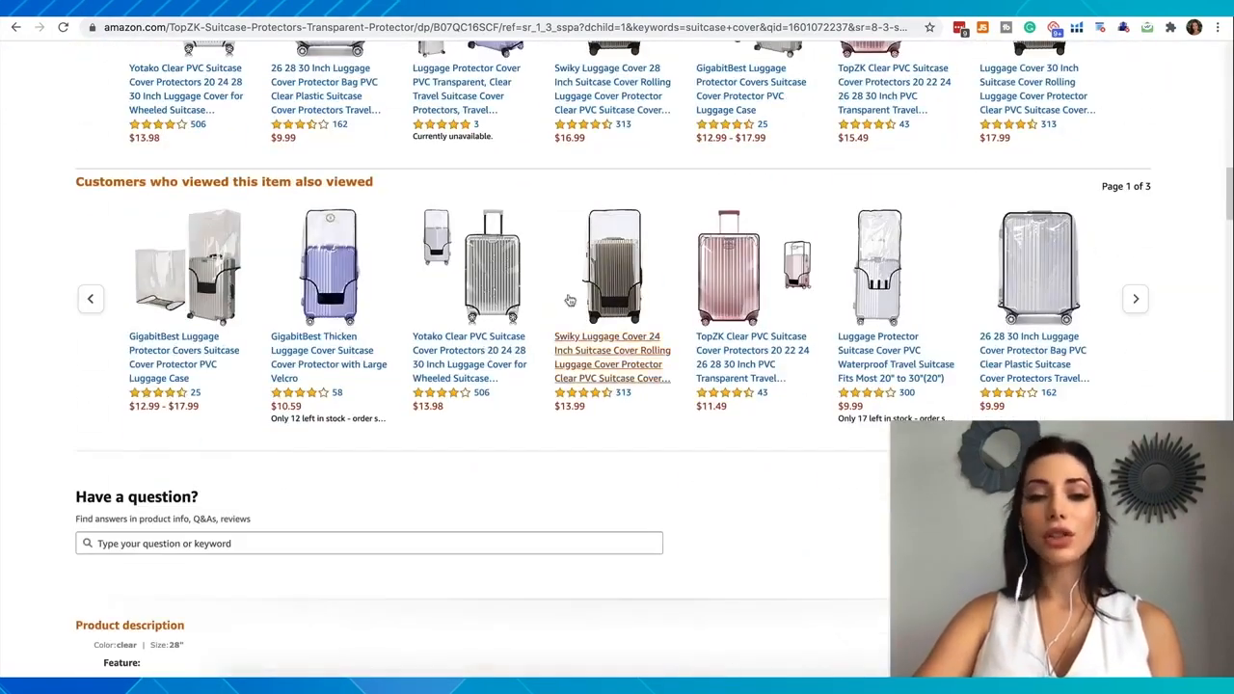
{"action": "scroll", "coordinate": [709, 350], "scroll_direction": "up", "scroll_amount": 6}
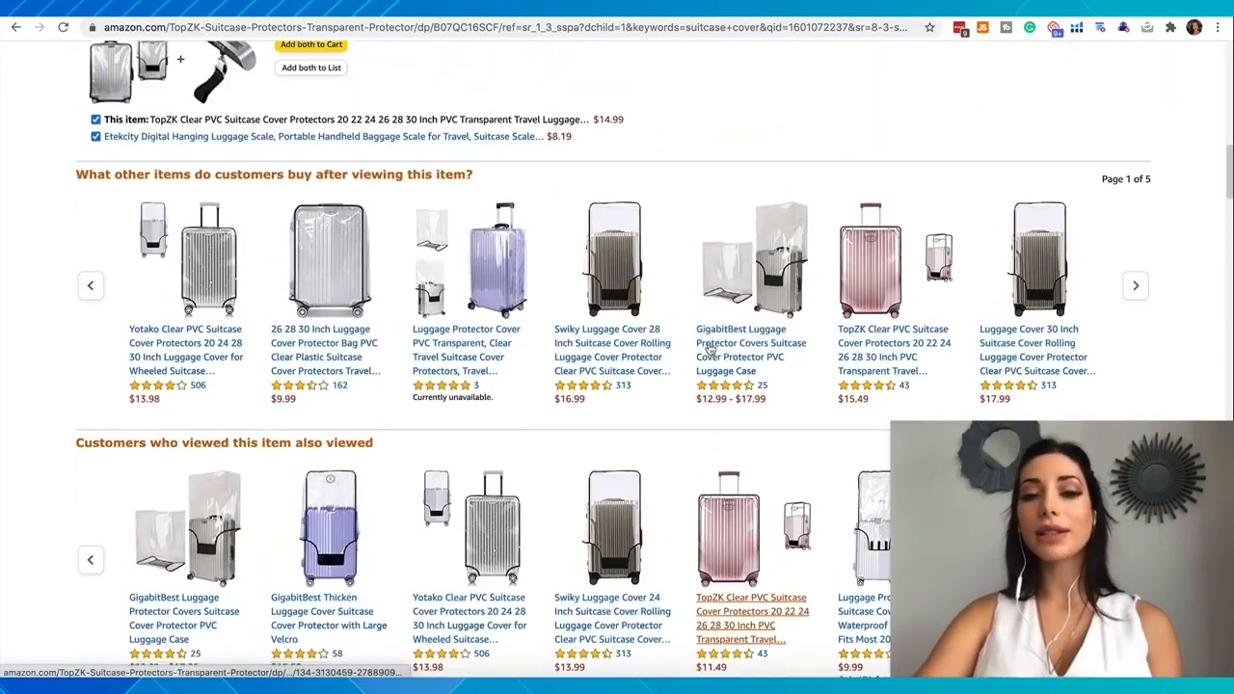
{"action": "scroll", "coordinate": [312, 184], "scroll_direction": "up", "scroll_amount": 2}
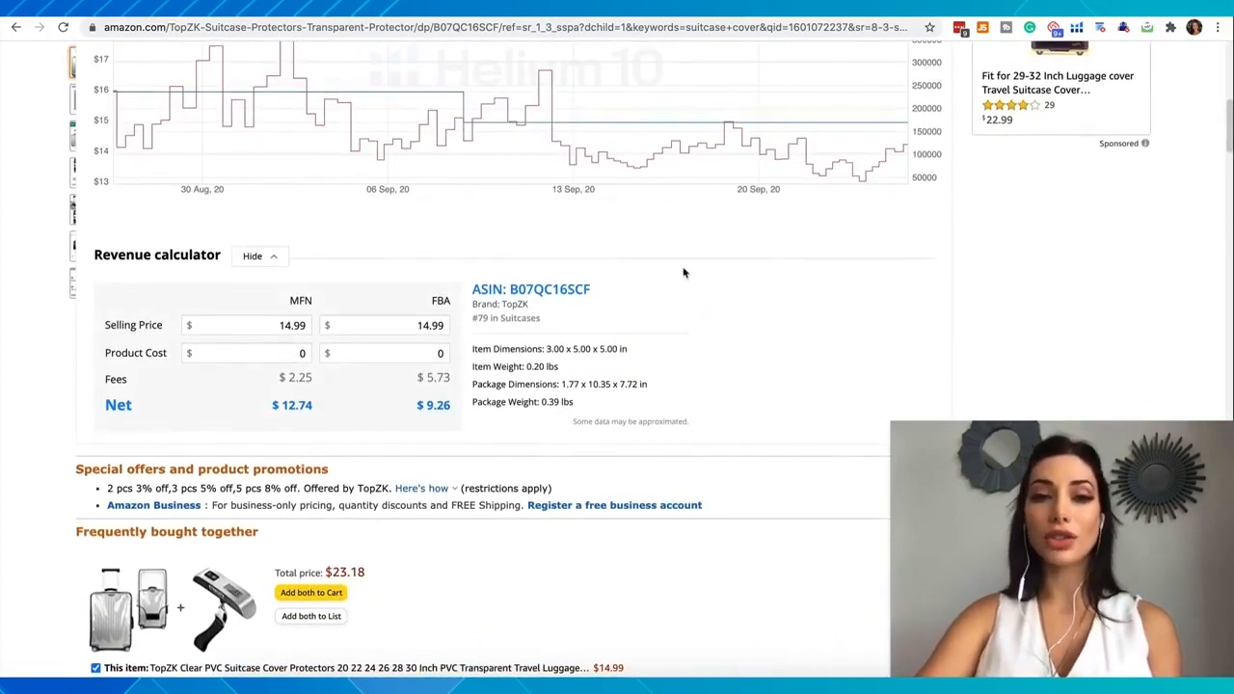
{"action": "scroll", "coordinate": [674, 333], "scroll_direction": "down", "scroll_amount": 2}
{"action": "scroll", "coordinate": [674, 332], "scroll_direction": "down", "scroll_amount": 4}
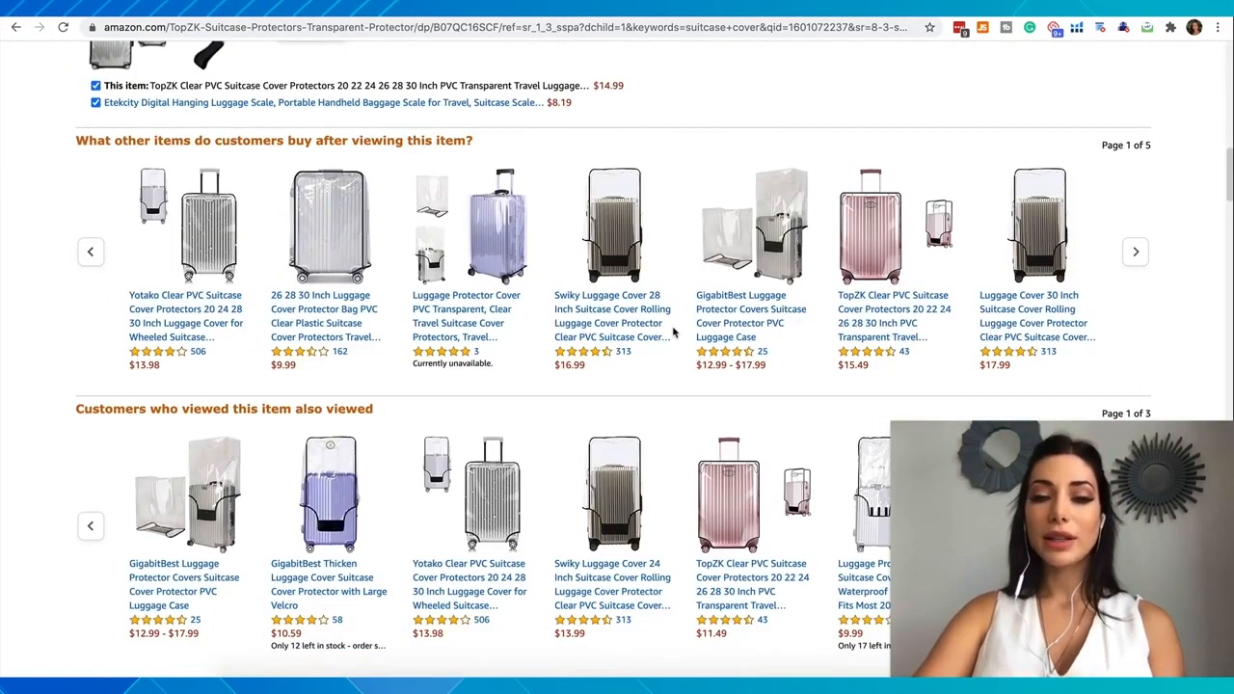
{"action": "scroll", "coordinate": [674, 333], "scroll_direction": "up", "scroll_amount": 15}
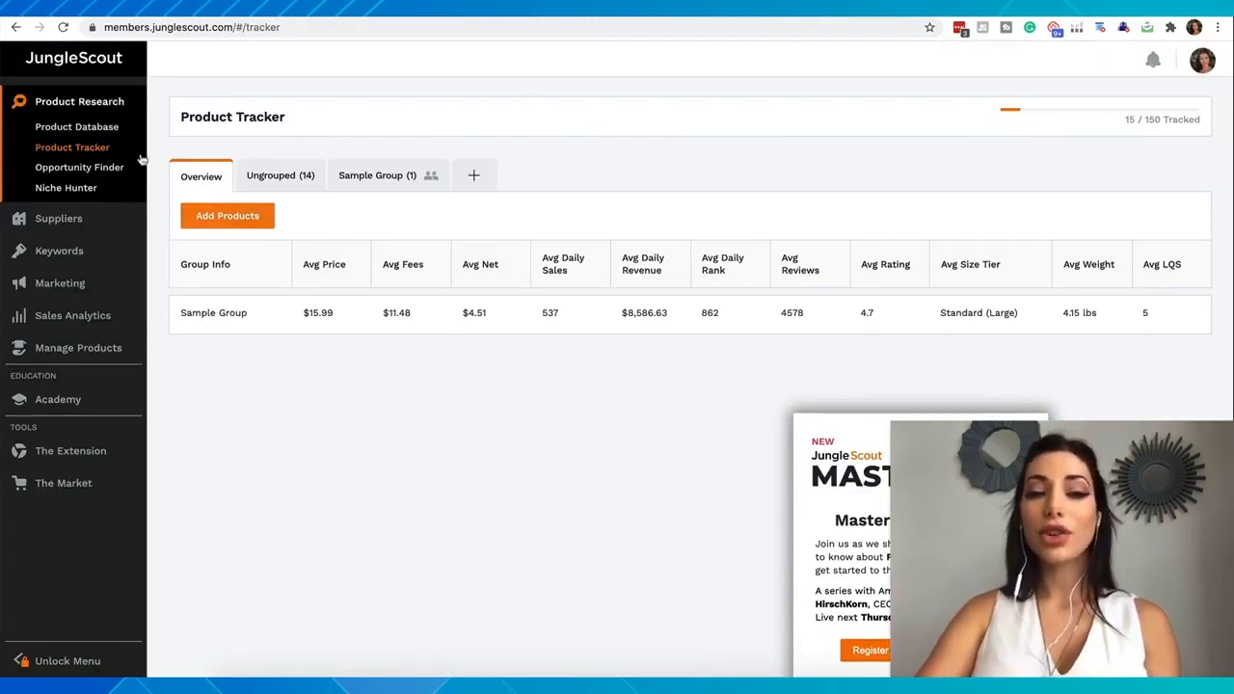
Step: In the Product Database, select all categories except Watches, Video Games, Software, Music, Movies & TV and Kindle Store
{"action": "left_click", "coordinate": [87, 135]}
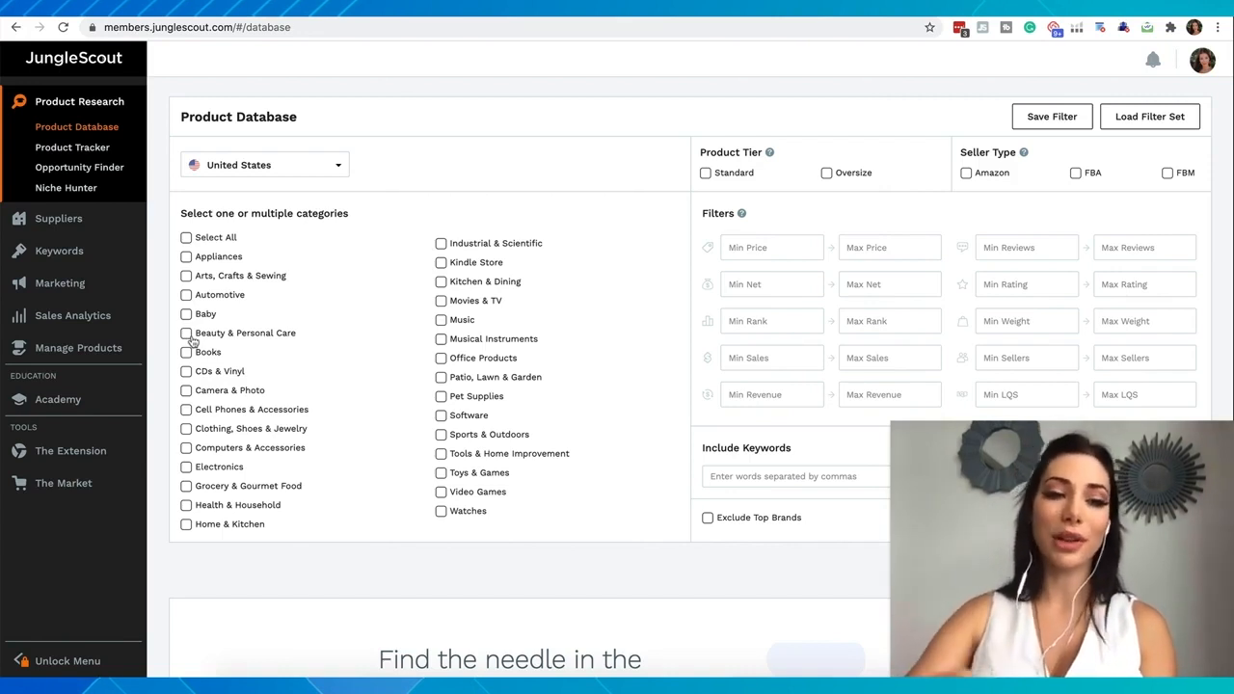
{"action": "left_click", "coordinate": [186, 238]}
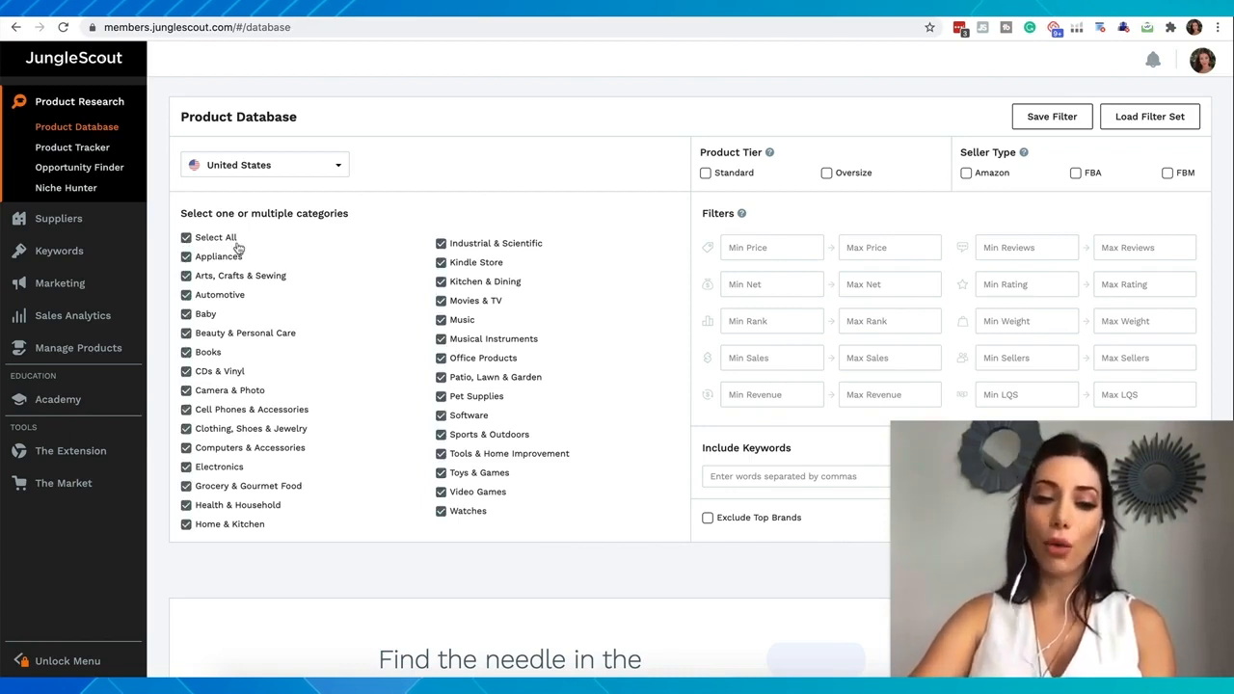
{"action": "left_click", "coordinate": [443, 513]}
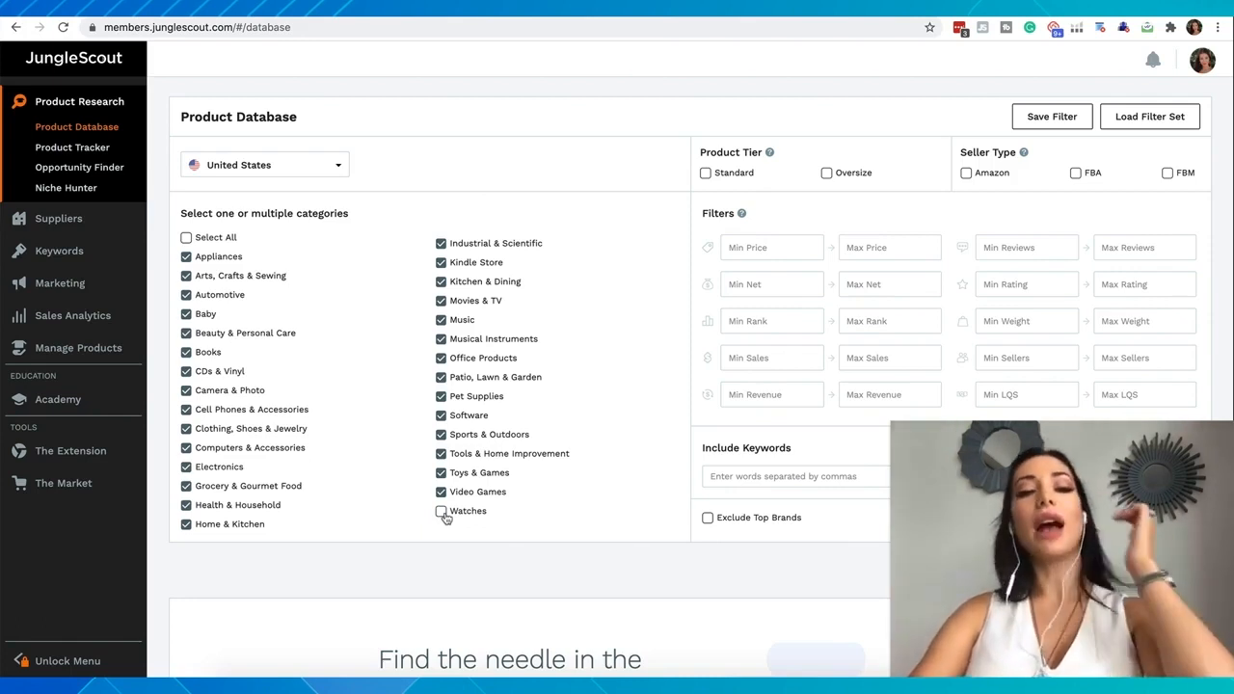
{"action": "left_click", "coordinate": [442, 494]}
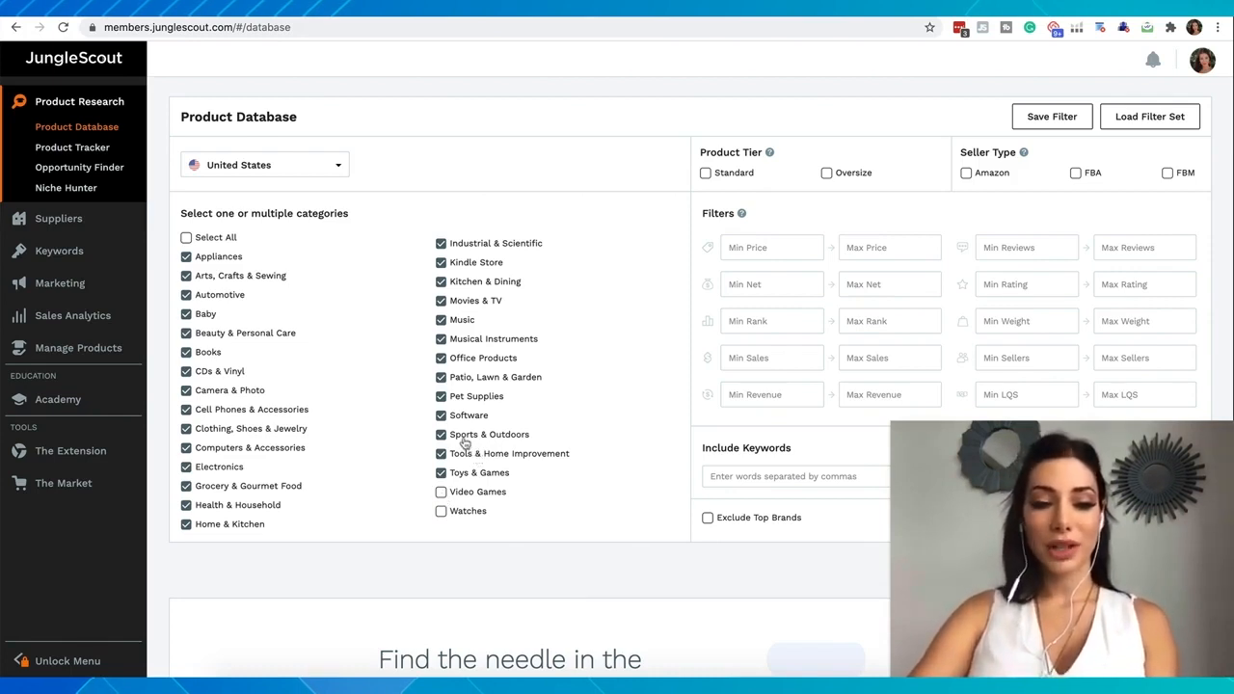
{"action": "left_click", "coordinate": [444, 417]}
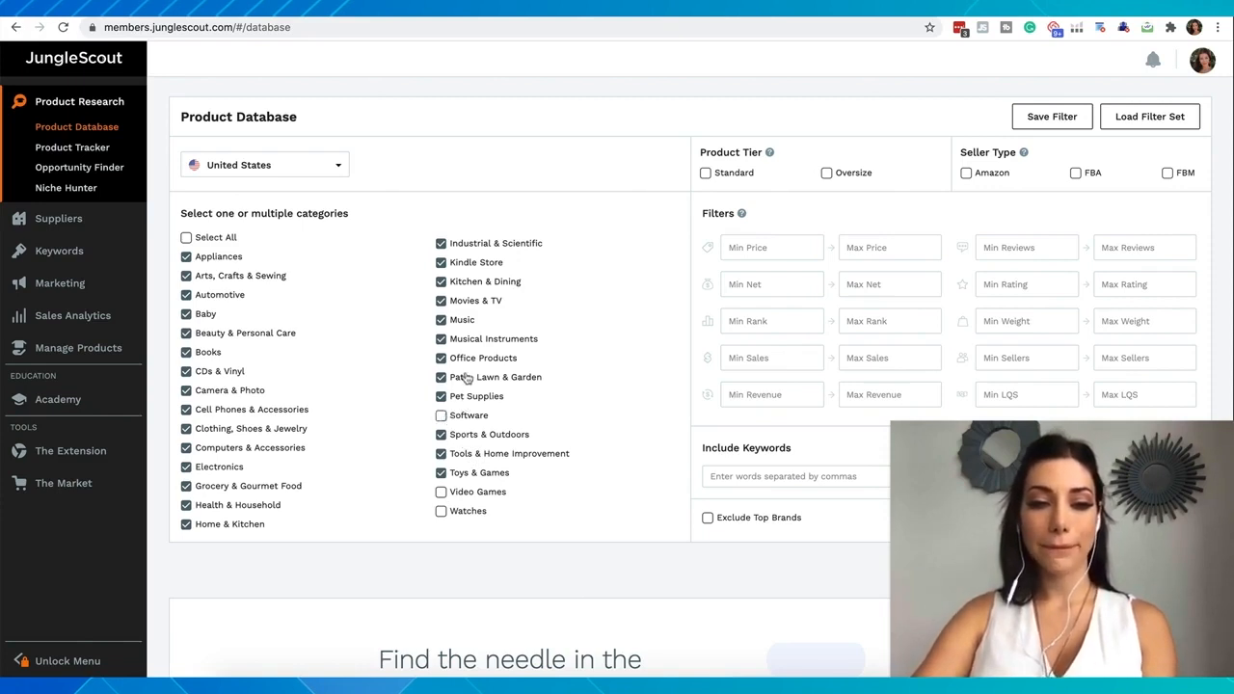
{"action": "left_click", "coordinate": [442, 321]}
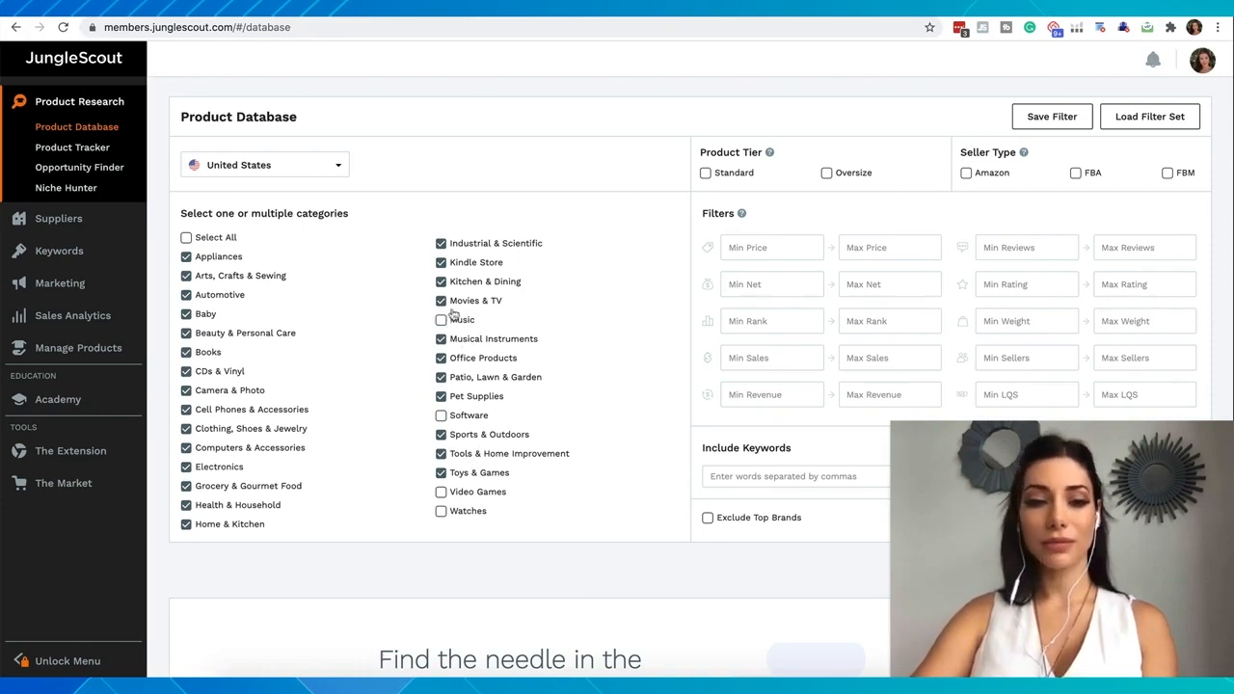
{"action": "left_click", "coordinate": [442, 302]}
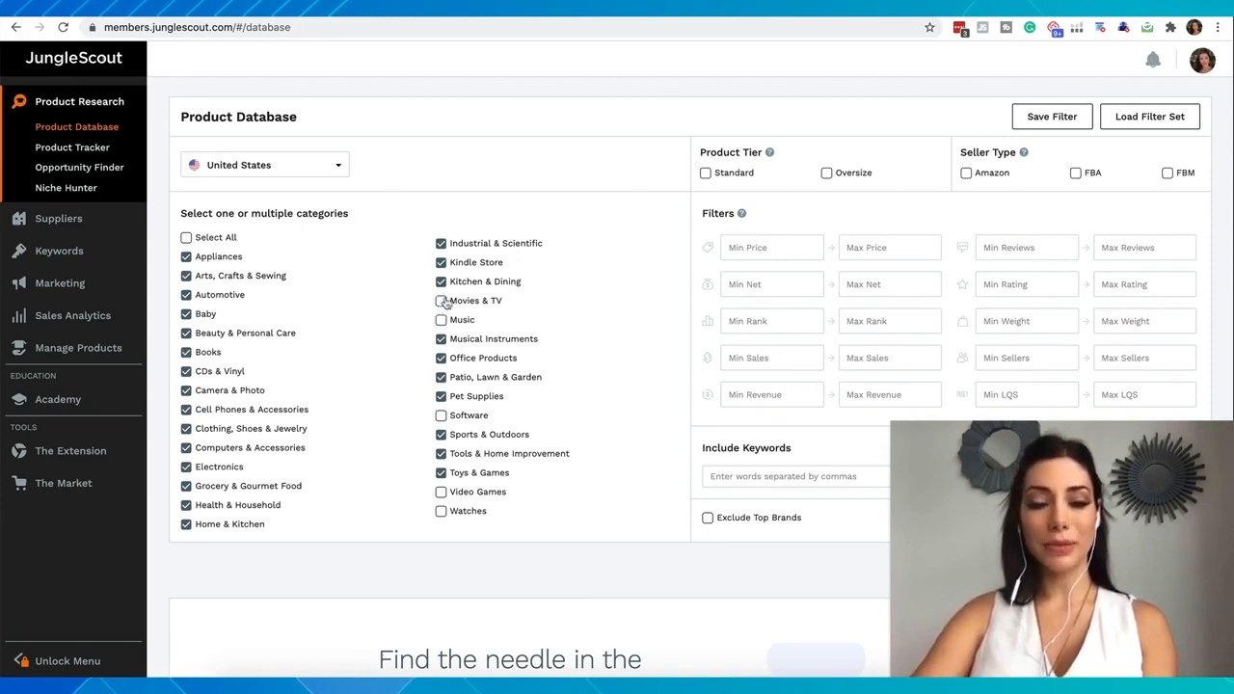
{"action": "left_click", "coordinate": [443, 265]}
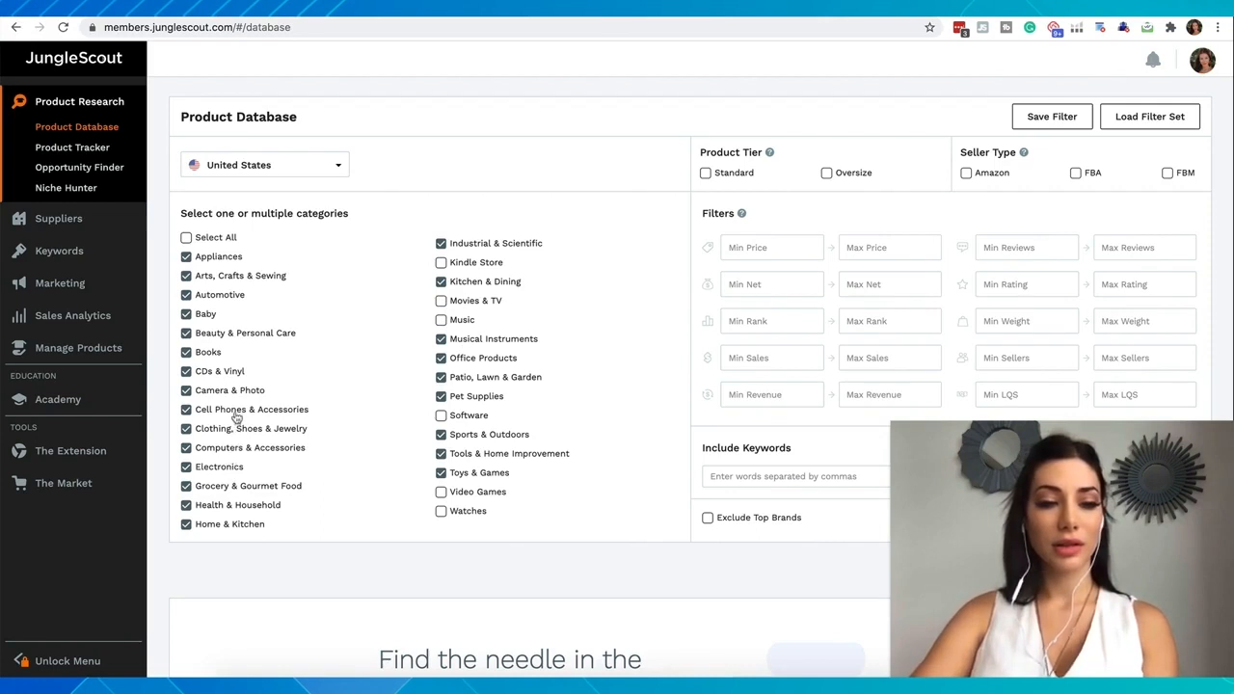
Step: Clear the remaining categories, including Camera & Photo, CDs & Vinyl, Books, Appliances and Home & Kitchen, leaving only Arts, Crafts & Sewing selected
{"action": "left_click", "coordinate": [187, 449]}
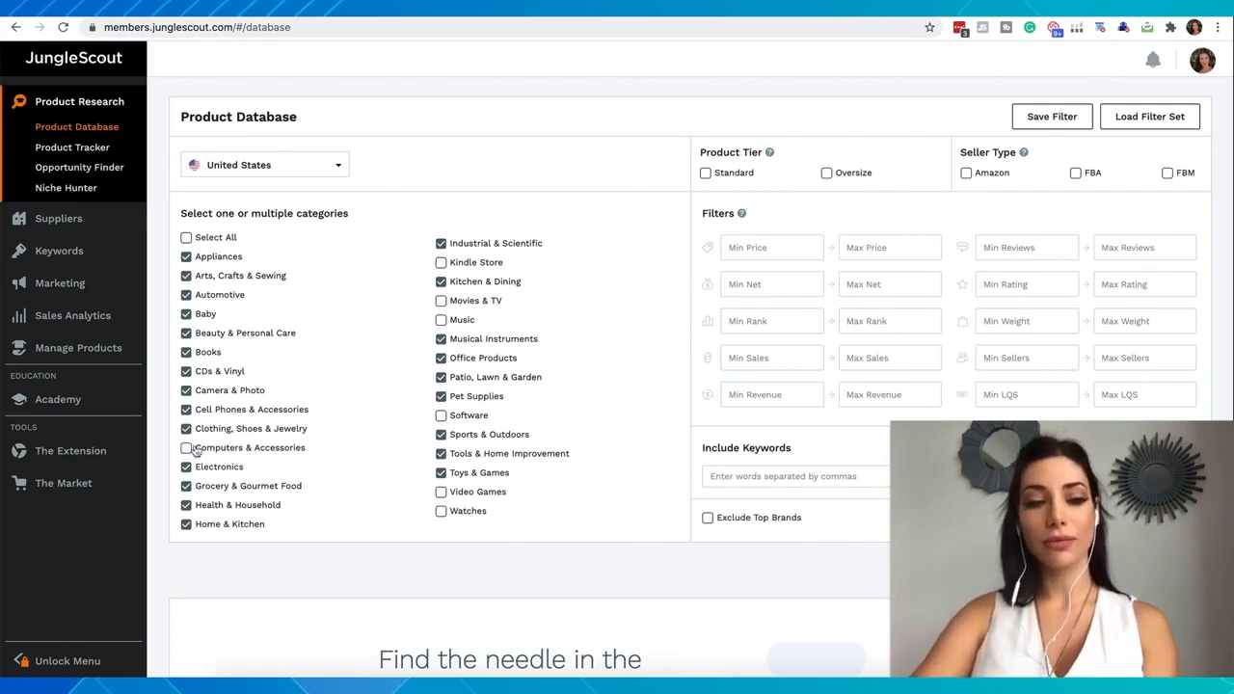
{"action": "left_click", "coordinate": [187, 448]}
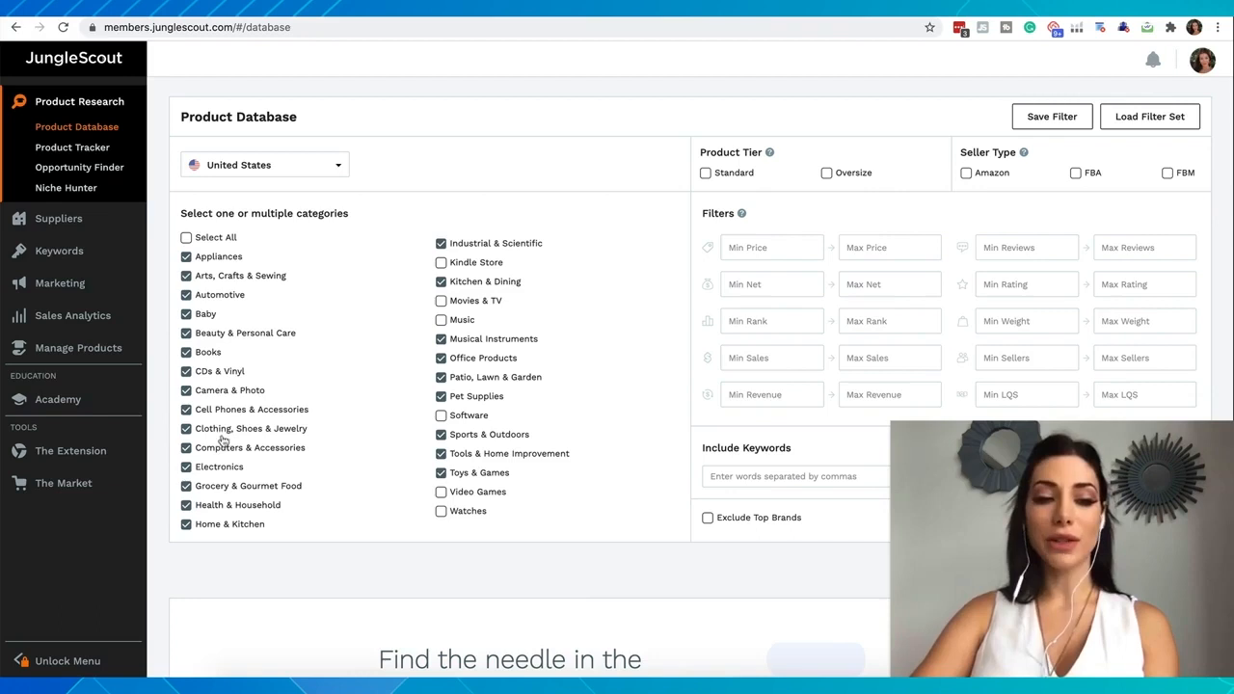
{"action": "left_click", "coordinate": [188, 394]}
{"action": "left_click", "coordinate": [187, 373]}
{"action": "left_click", "coordinate": [186, 353]}
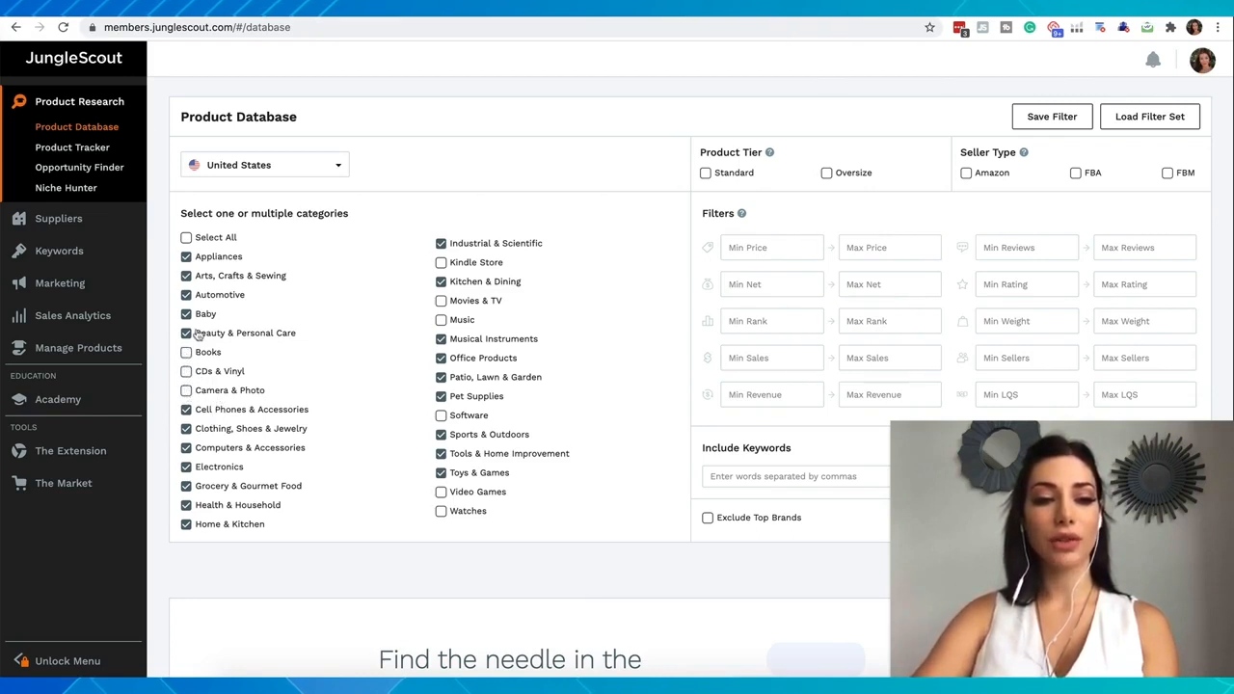
{"action": "left_click", "coordinate": [187, 257]}
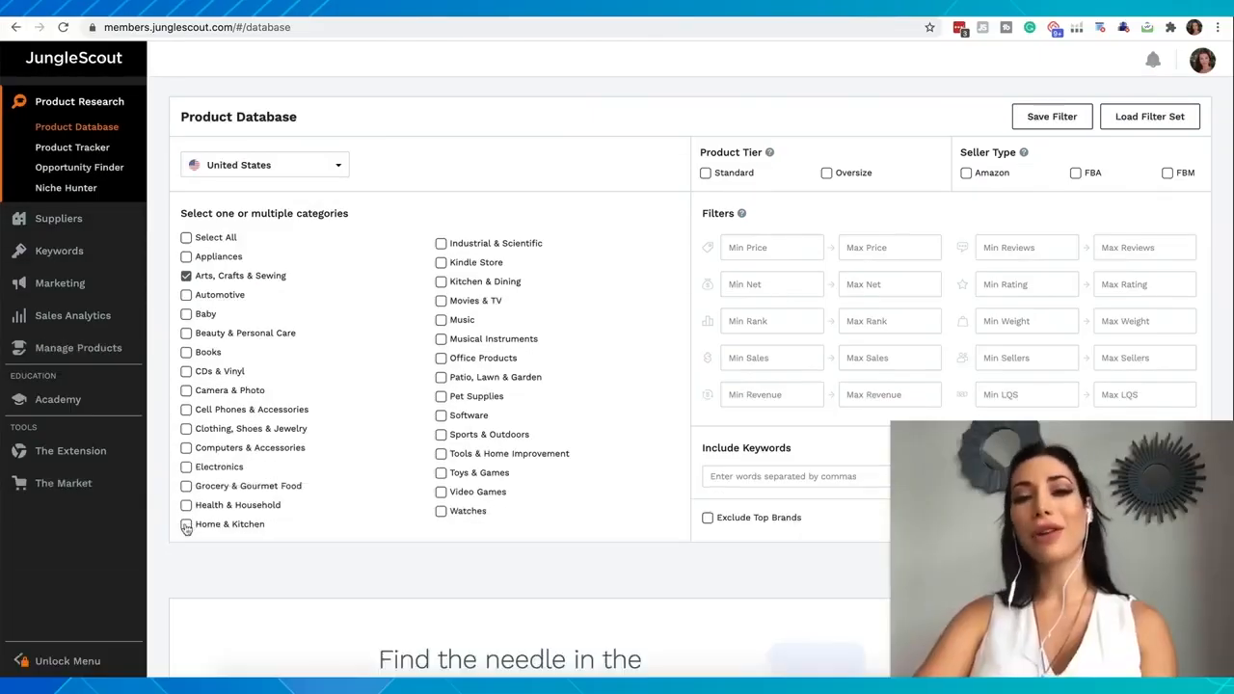
{"action": "left_click", "coordinate": [186, 525]}
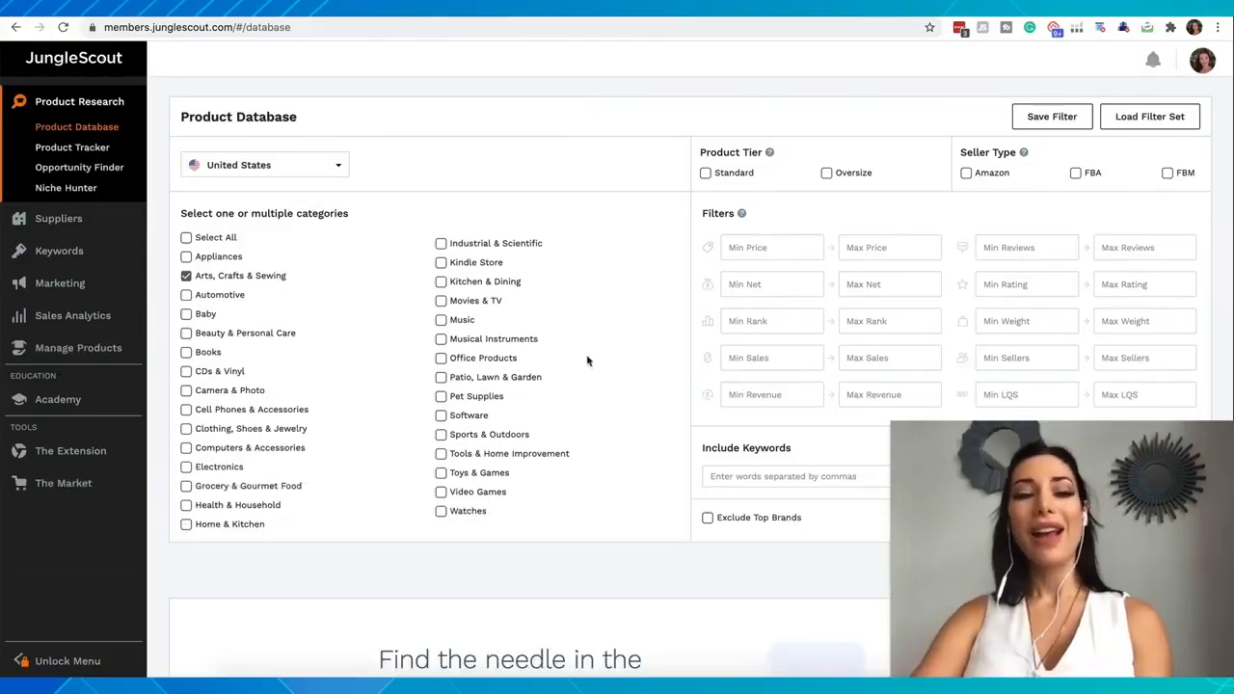
Step: Keep the United States marketplace and limit the search to the Standard product tier with Amazon and FBA seller types
{"action": "left_click", "coordinate": [331, 171]}
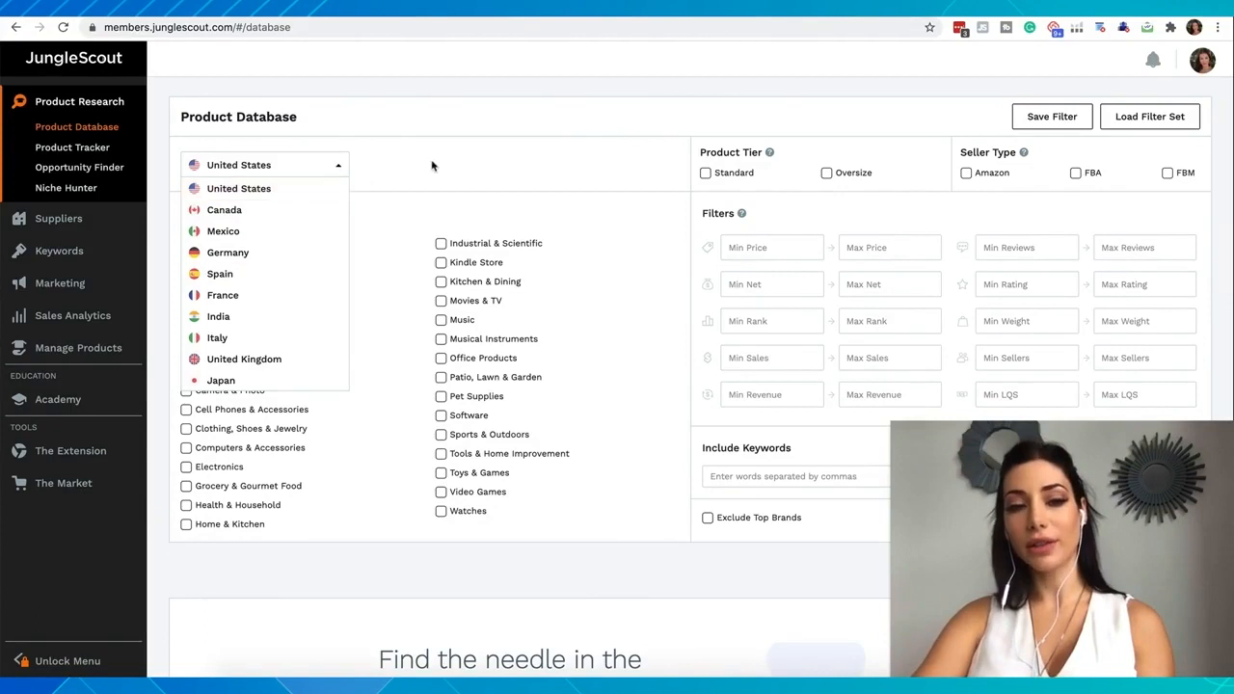
{"action": "left_click", "coordinate": [458, 171]}
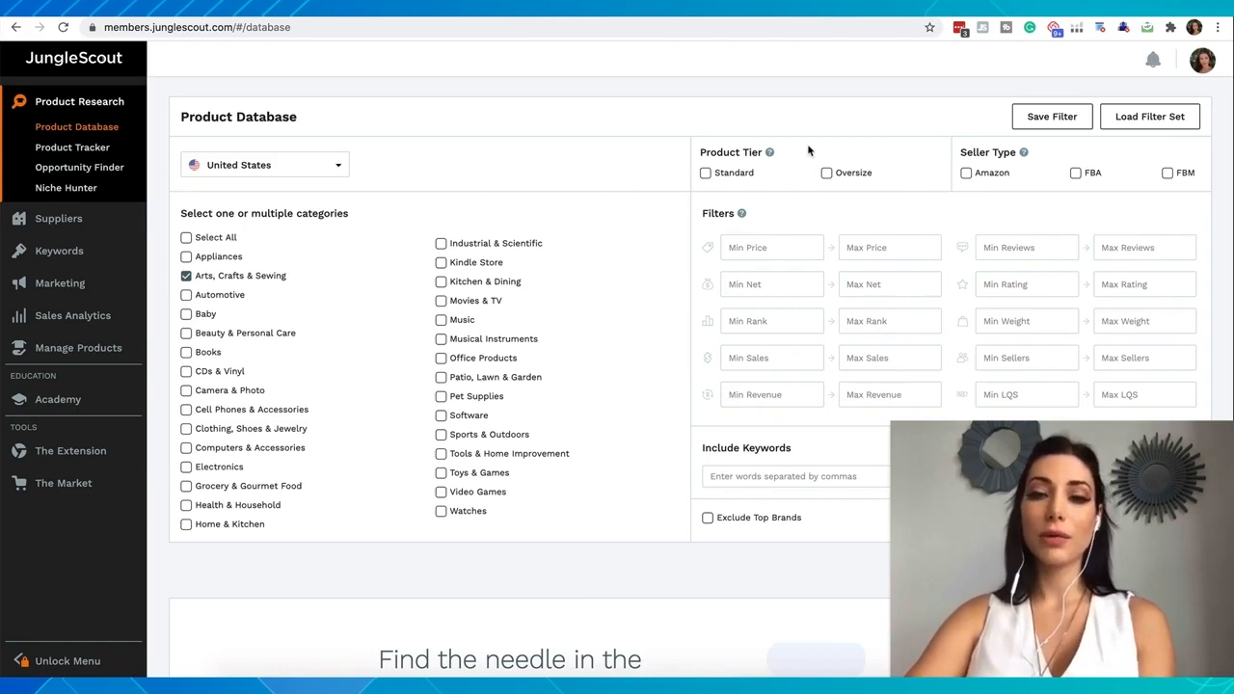
{"action": "left_click", "coordinate": [705, 174]}
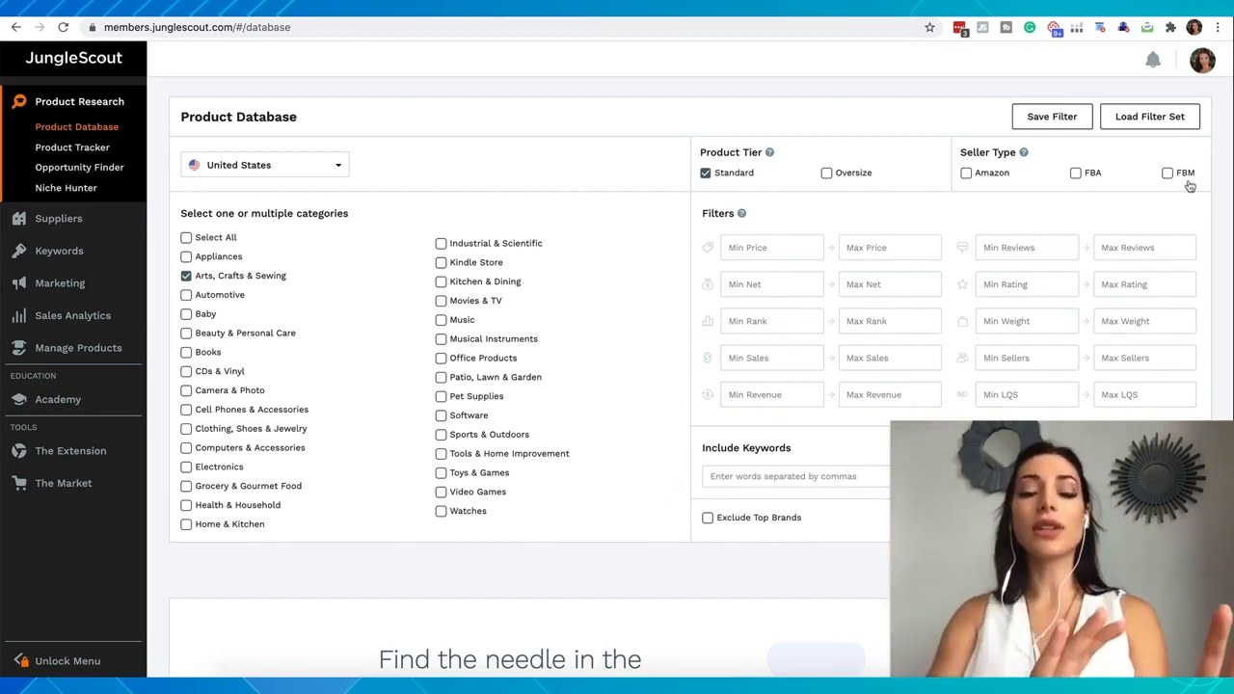
{"action": "left_click", "coordinate": [967, 174]}
{"action": "left_click", "coordinate": [1076, 173]}
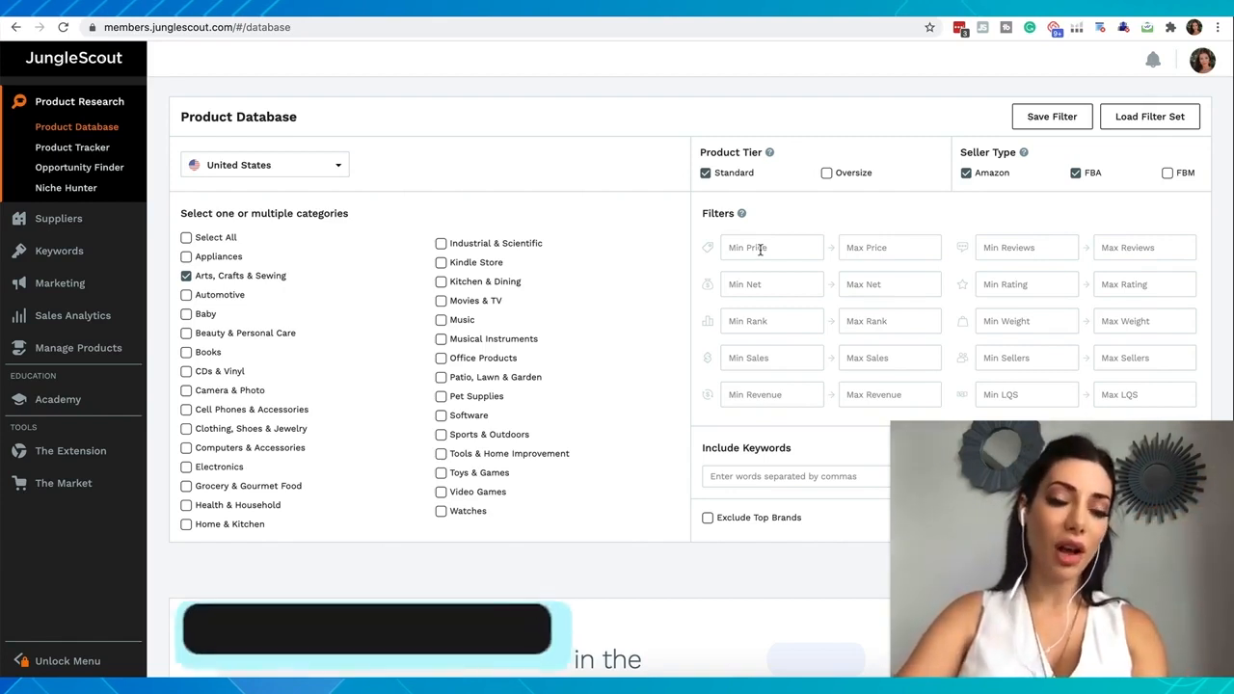
Step: Set the price filter to a minimum of 15 and a maximum of 70
{"action": "left_click", "coordinate": [760, 249]}
{"action": "type", "text": "15"}
{"action": "left_click", "coordinate": [877, 254]}
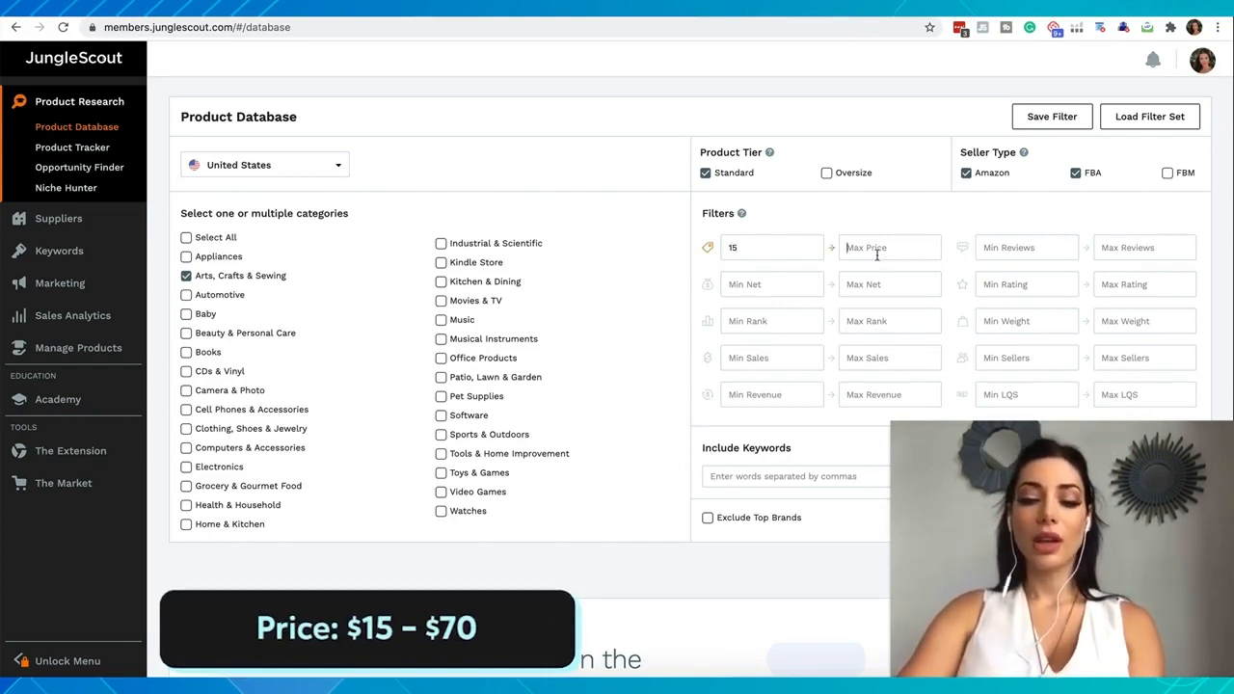
{"action": "type", "text": "70"}
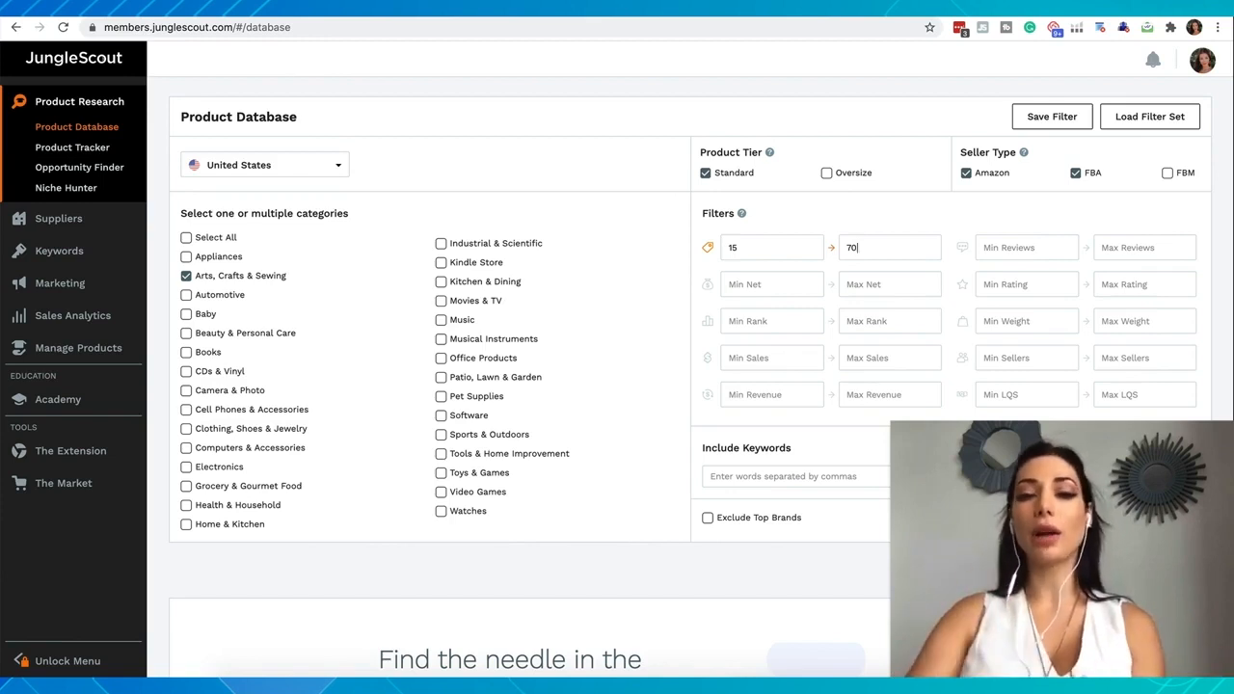
Step: Set the maximum reviews filter to 500 and the minimum sales filter to 300
{"action": "key", "text": "Tab"}
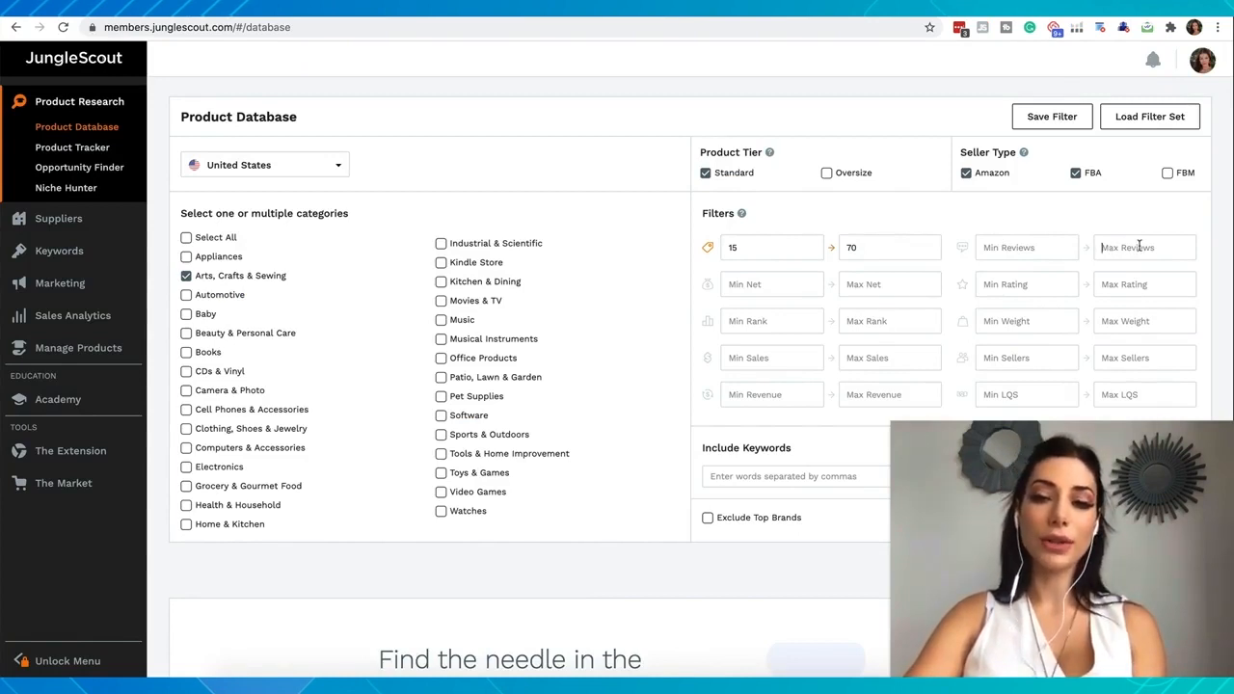
{"action": "type", "text": "50"}
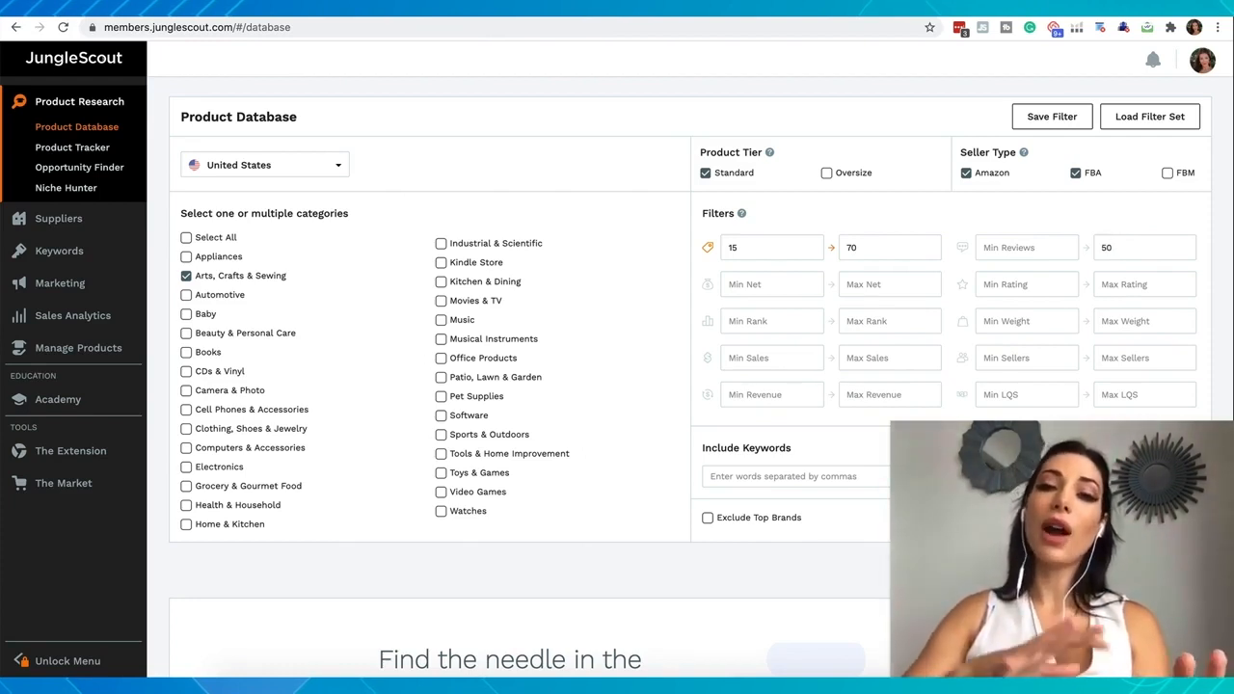
{"action": "type", "text": "0"}
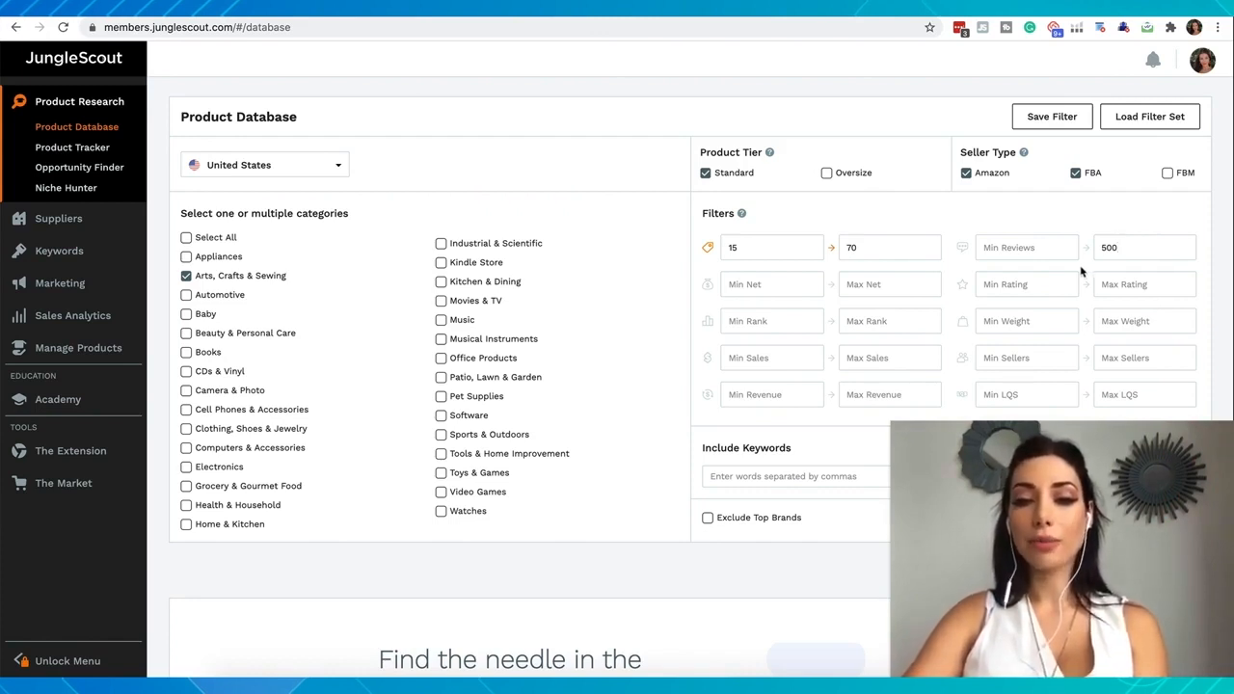
{"action": "left_click", "coordinate": [790, 356]}
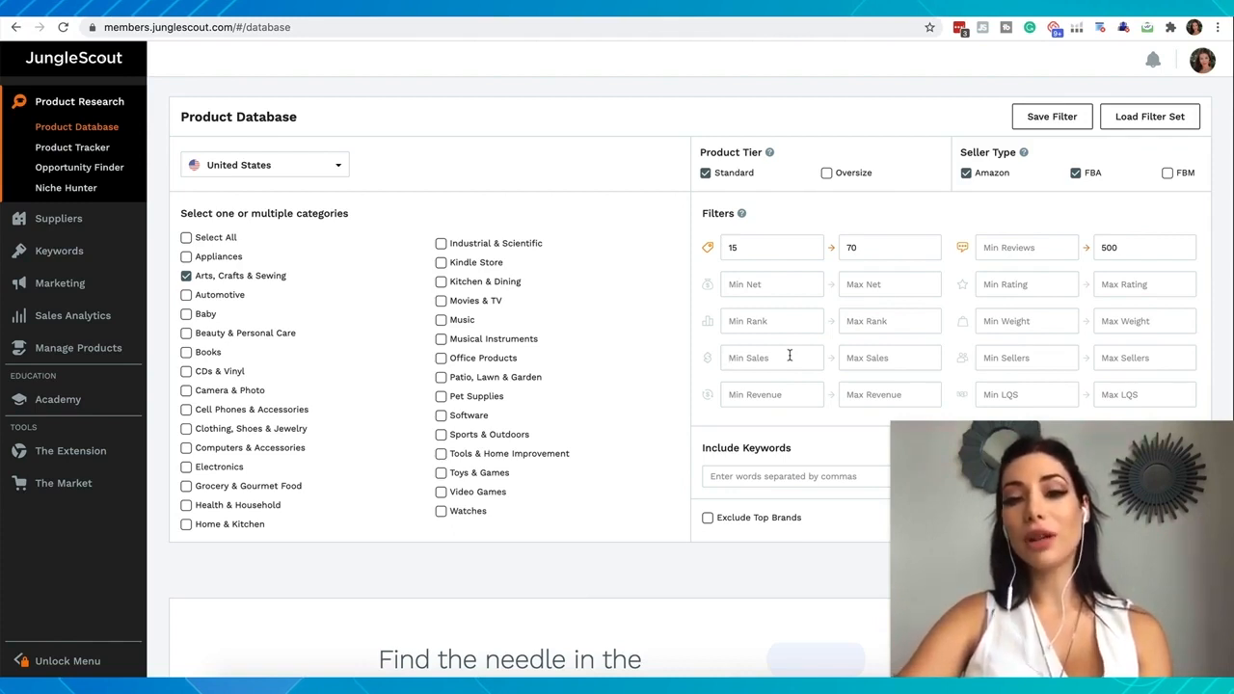
{"action": "type", "text": "300"}
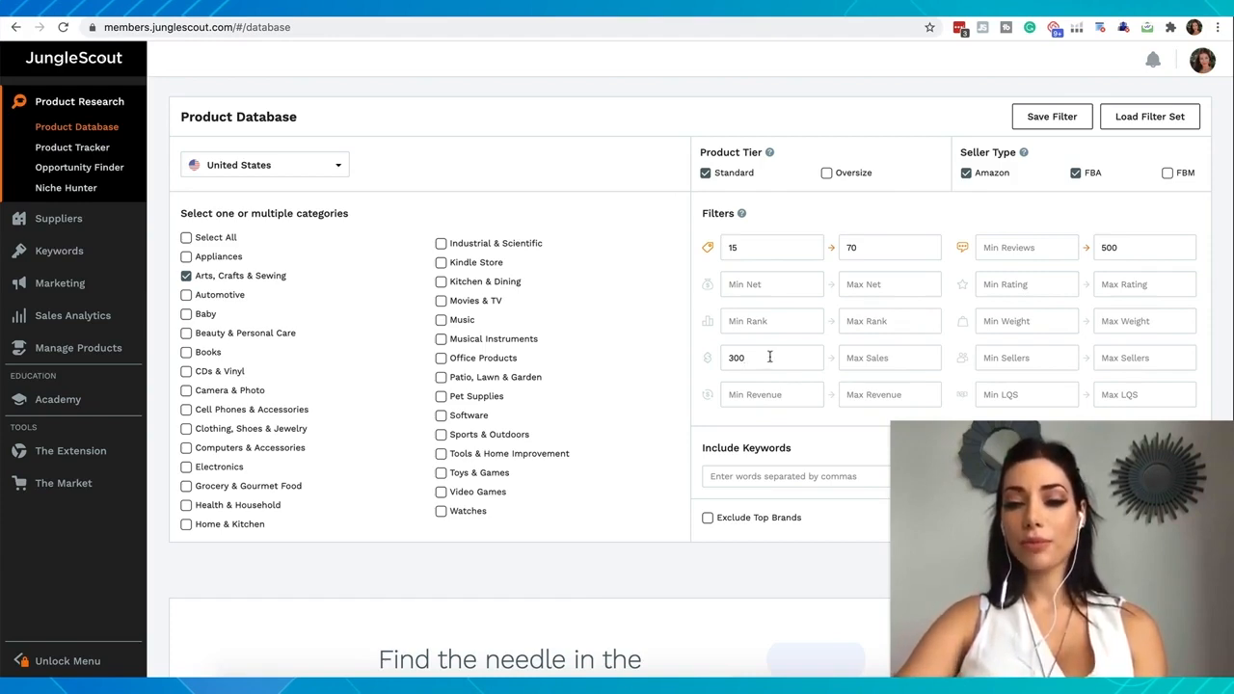
{"action": "scroll", "coordinate": [770, 357], "scroll_direction": "down", "scroll_amount": 1}
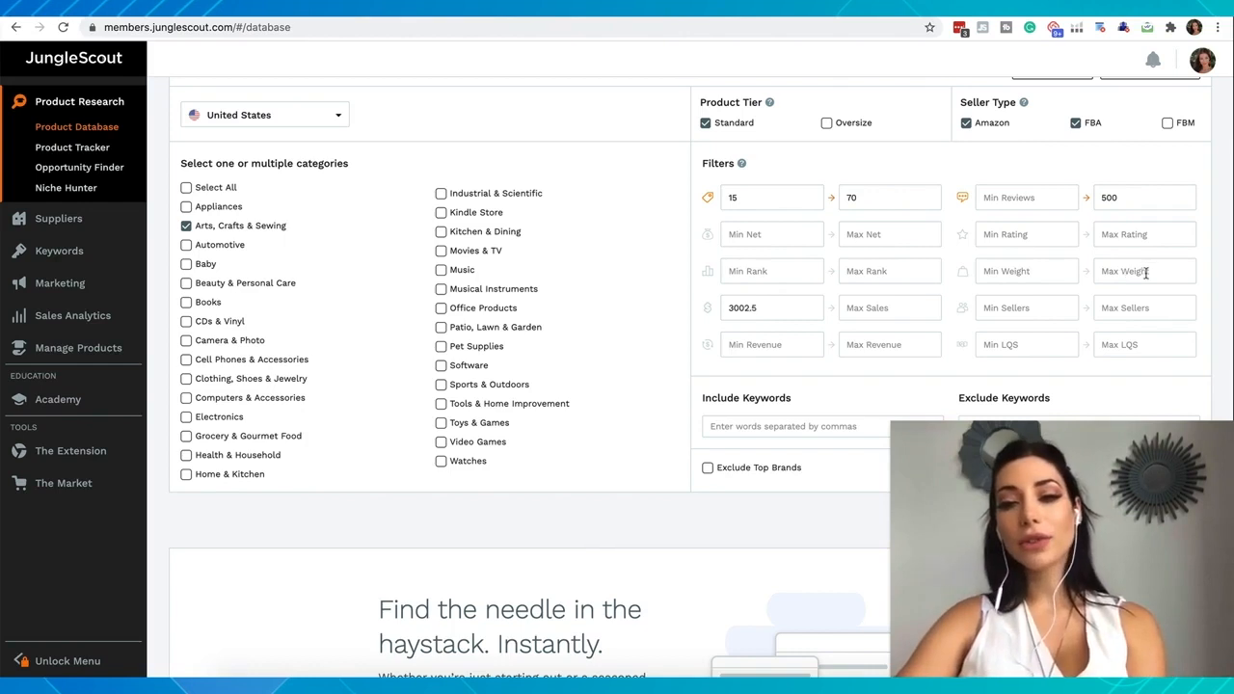
{"action": "left_click", "coordinate": [1142, 272]}
{"action": "type", "text": "2.5"}
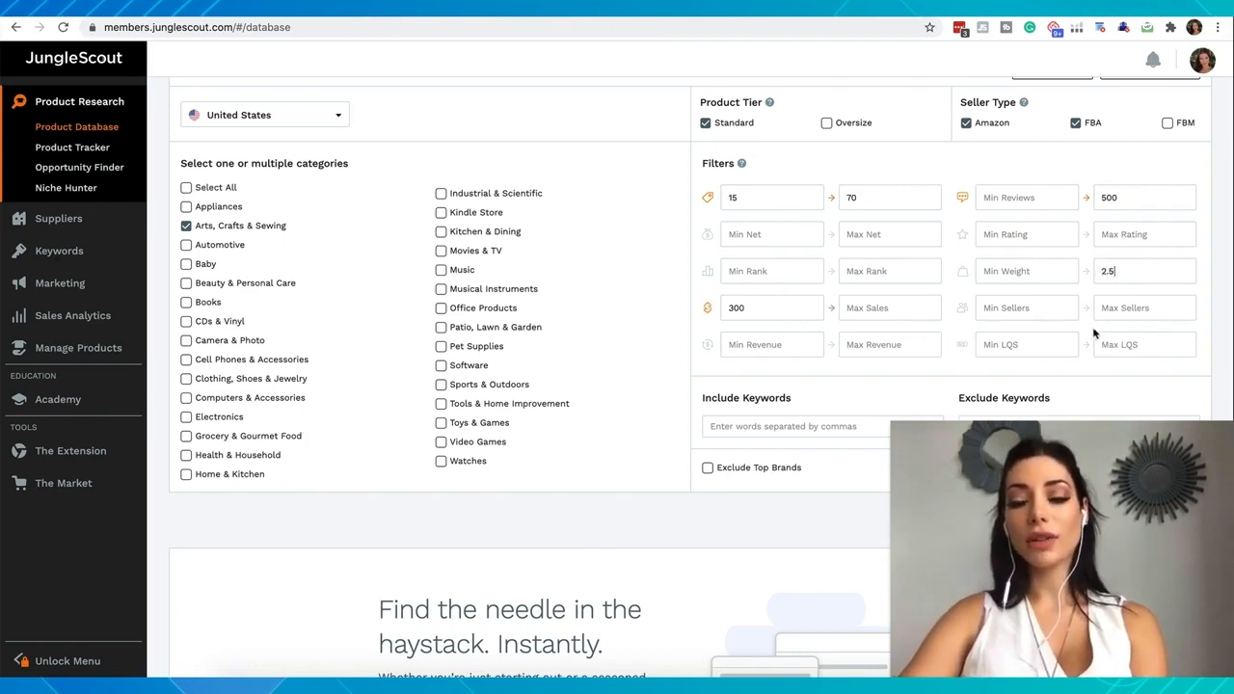
{"action": "key", "text": "BackSpace"}
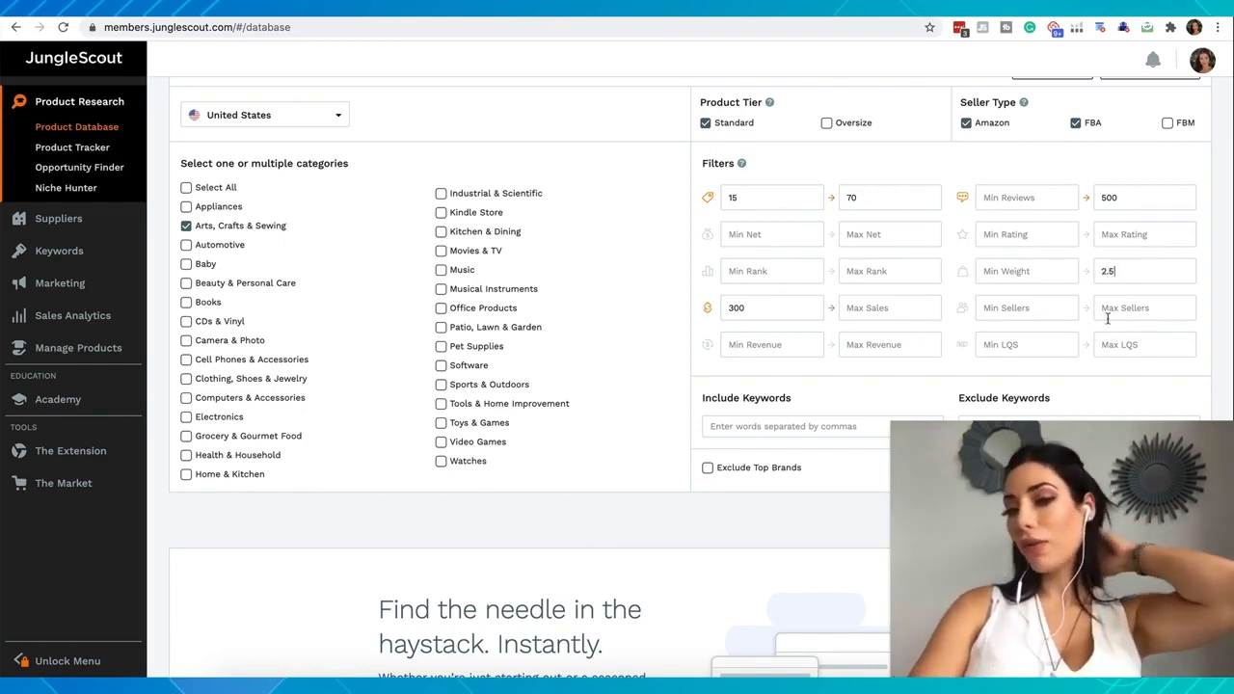
{"action": "key", "text": "BackSpace"}
{"action": "key", "text": "BackSpace"}
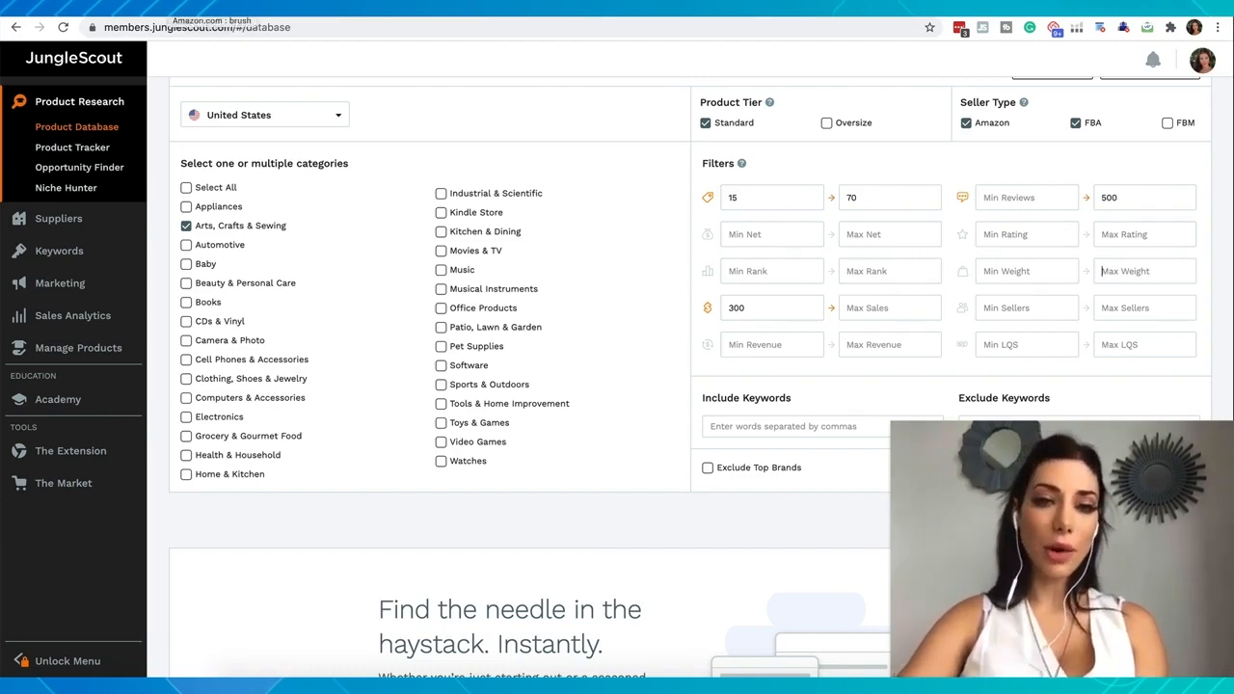
Step: Switch to the Amazon search results for "brush" and examine the listings' star ratings, review counts and monthly sales figures
{"action": "left_click", "coordinate": [172, 6]}
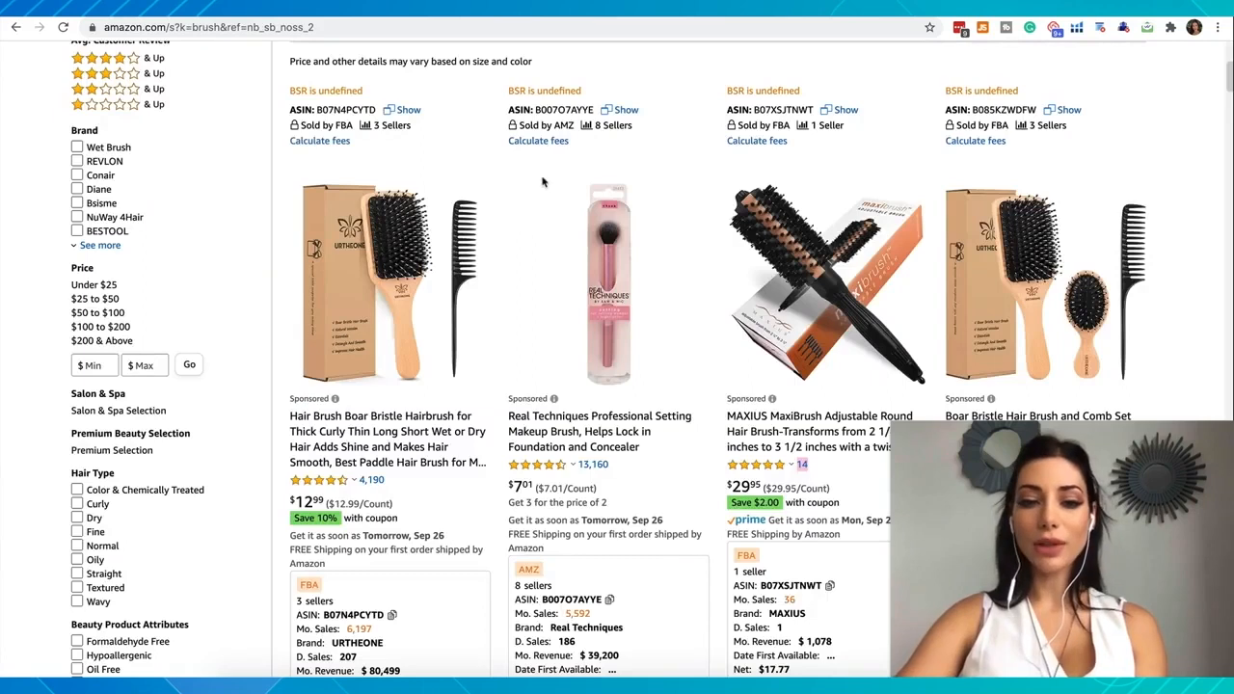
{"action": "mouse_move", "coordinate": [555, 473]}
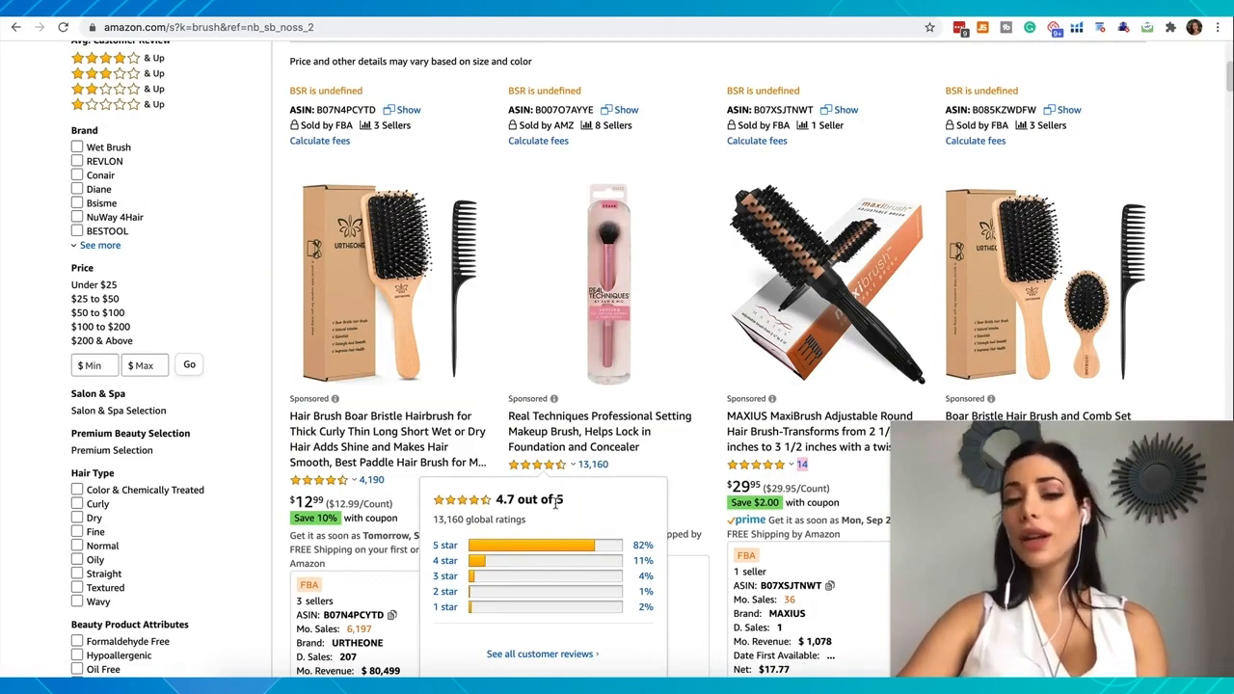
{"action": "mouse_move", "coordinate": [349, 480]}
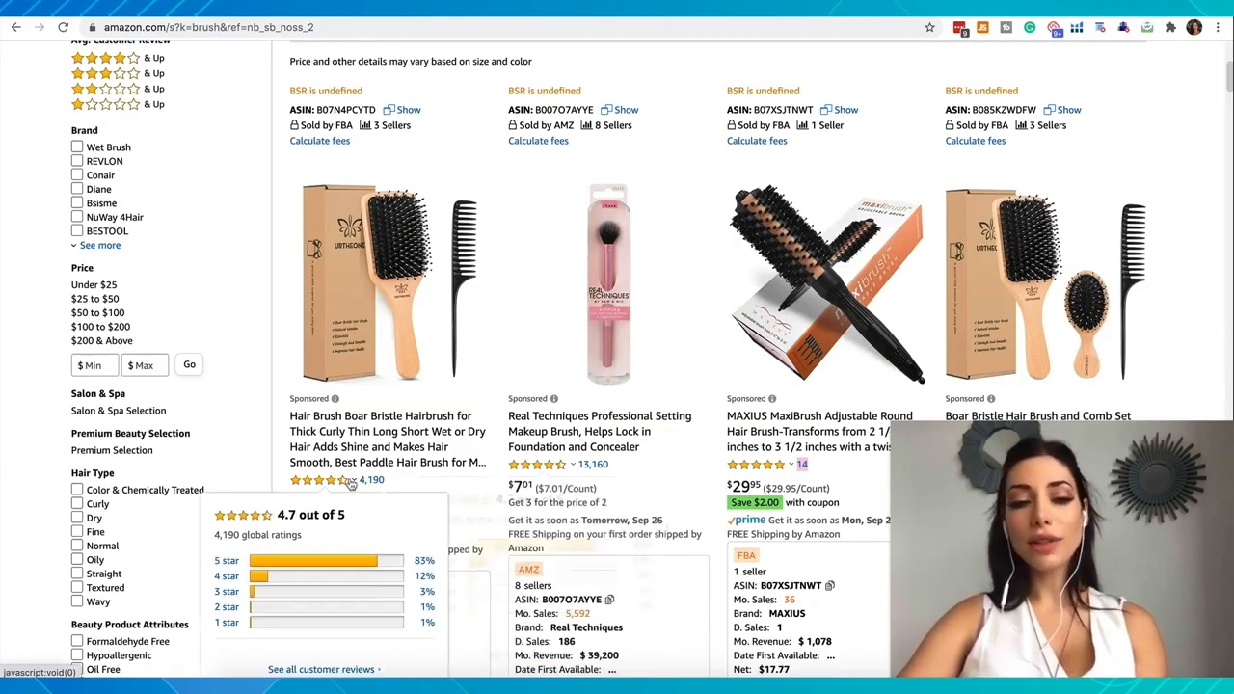
{"action": "scroll", "coordinate": [704, 435], "scroll_direction": "down", "scroll_amount": 2}
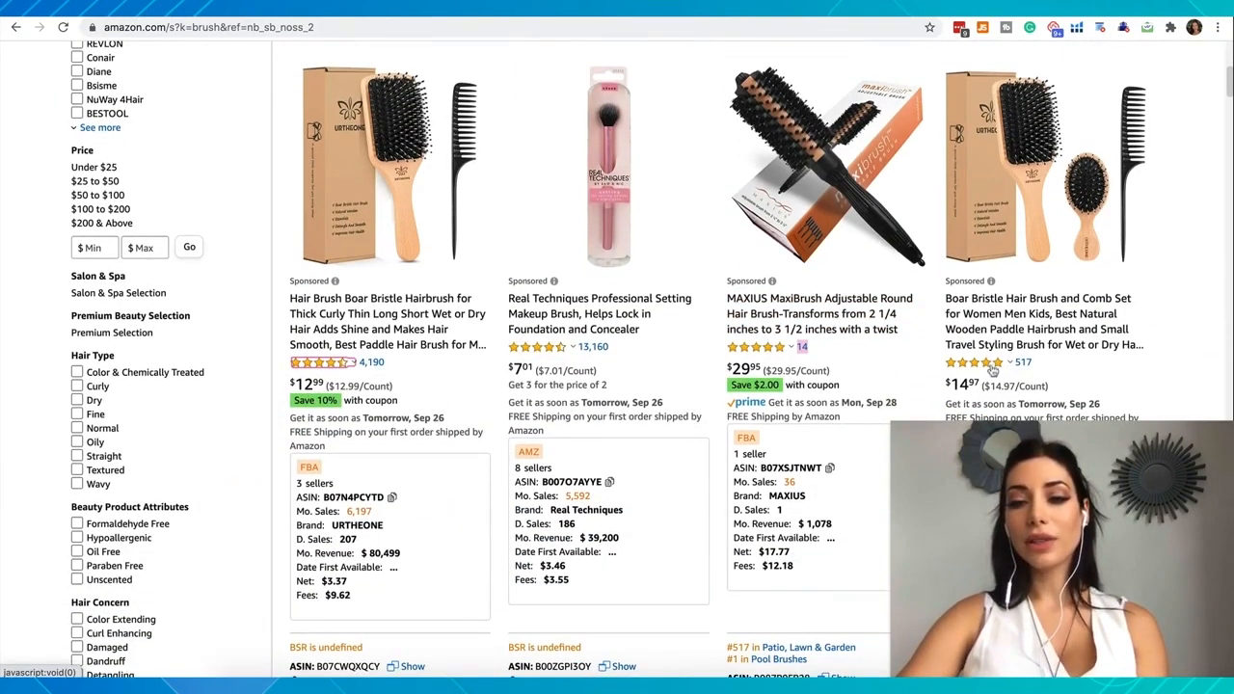
{"action": "mouse_move", "coordinate": [991, 368]}
{"action": "scroll", "coordinate": [762, 358], "scroll_direction": "down", "scroll_amount": 6}
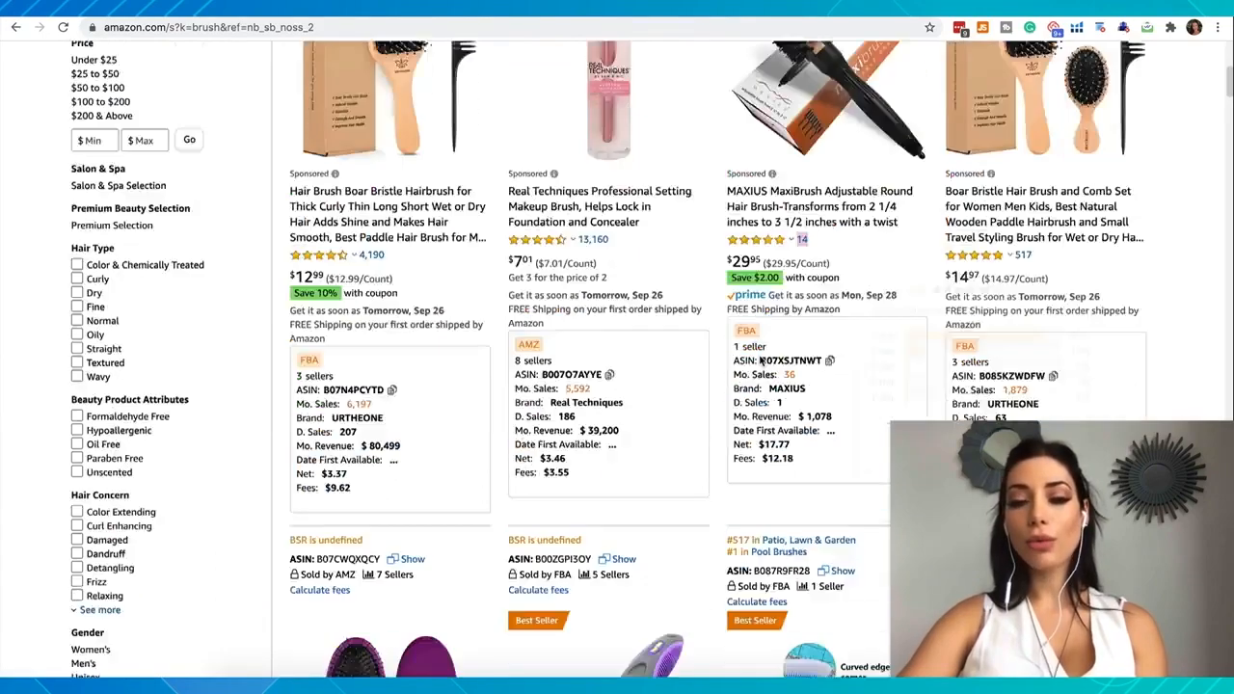
{"action": "scroll", "coordinate": [761, 359], "scroll_direction": "down", "scroll_amount": 1}
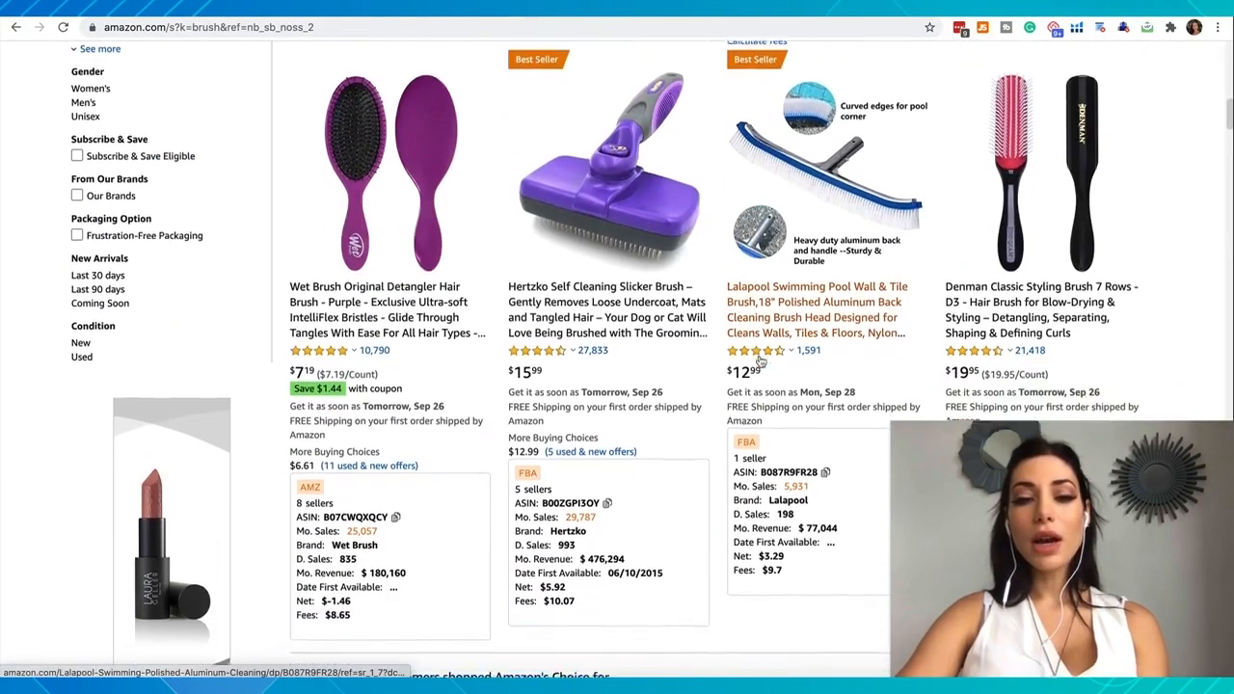
{"action": "scroll", "coordinate": [759, 357], "scroll_direction": "down", "scroll_amount": 3}
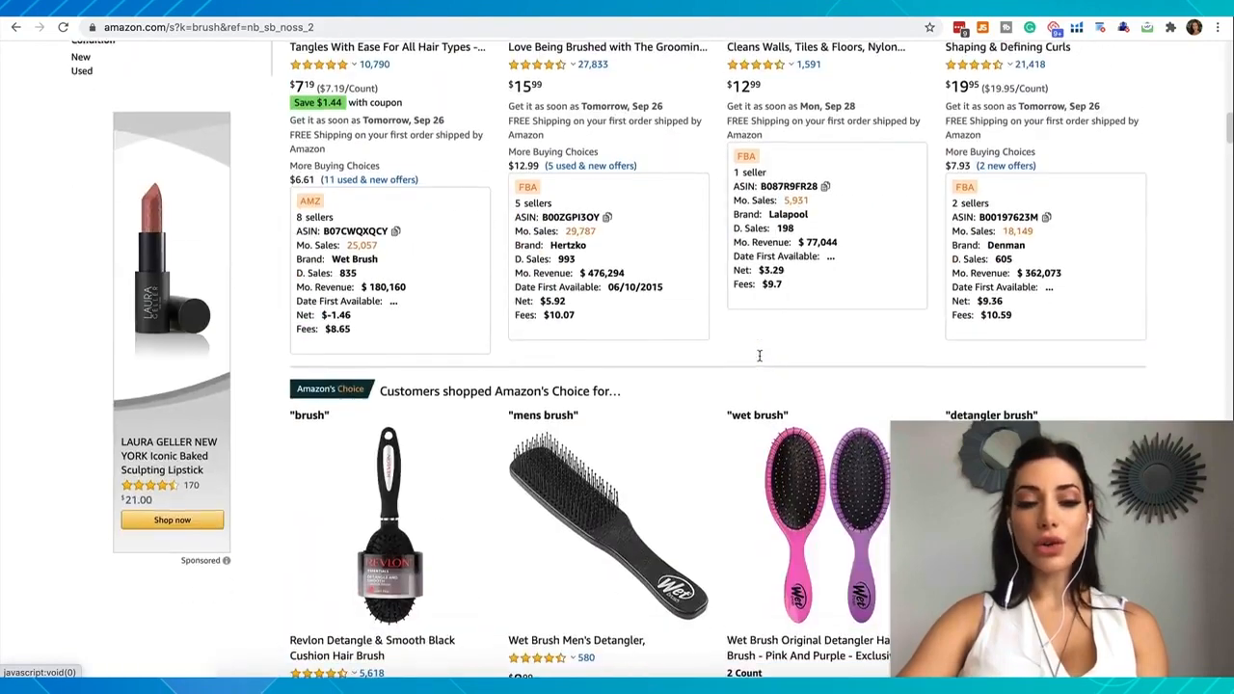
Step: Examine the star rating breakdowns of the Amazon's Choice brushes and the rating of the Genround plastic bottle cutter on Amazon
{"action": "scroll", "coordinate": [761, 359], "scroll_direction": "down", "scroll_amount": 3}
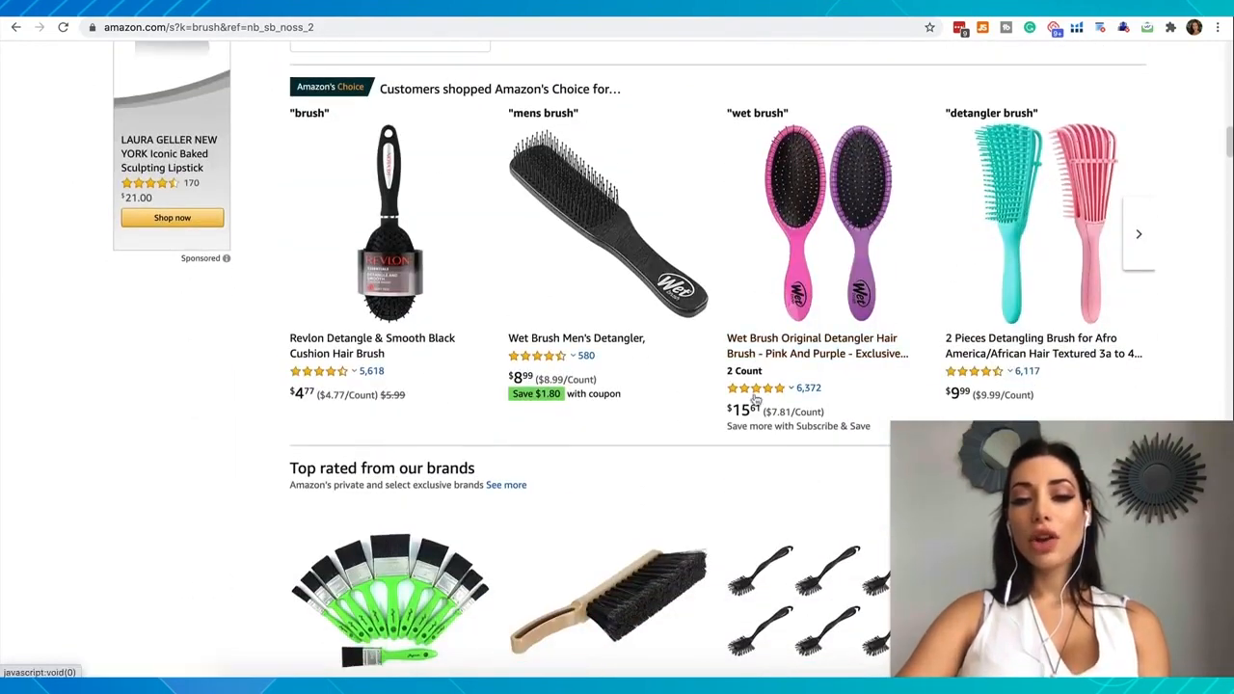
{"action": "mouse_move", "coordinate": [757, 396]}
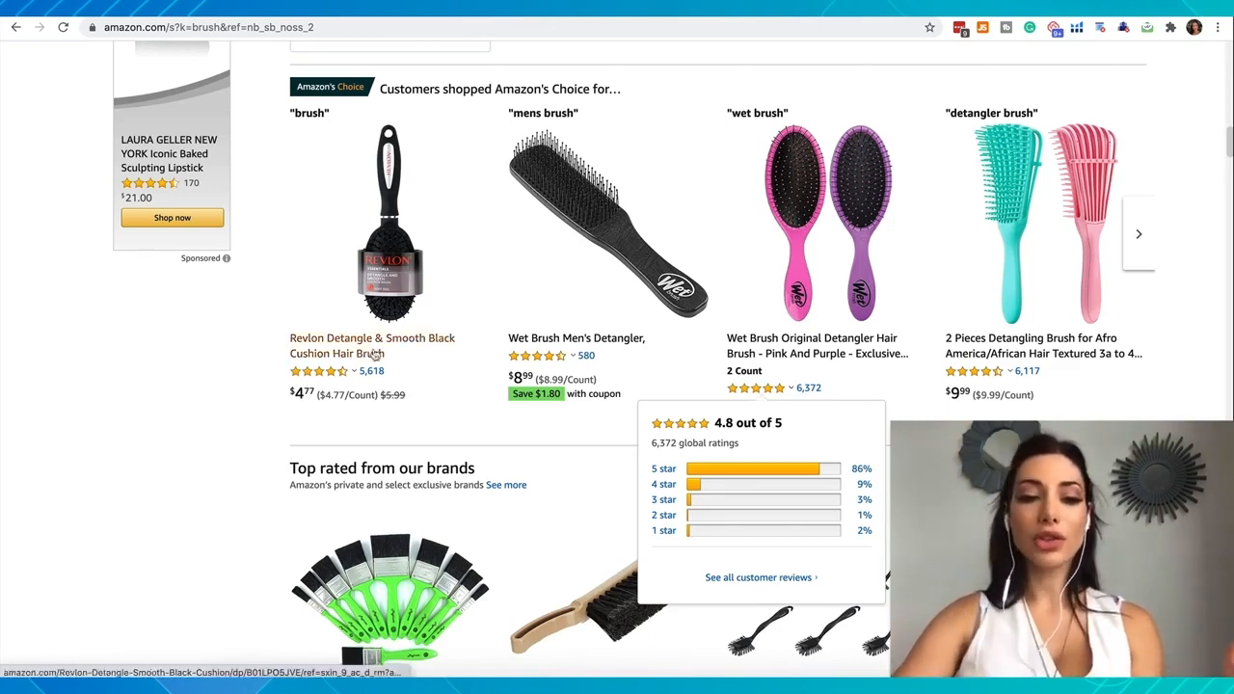
{"action": "mouse_move", "coordinate": [340, 376]}
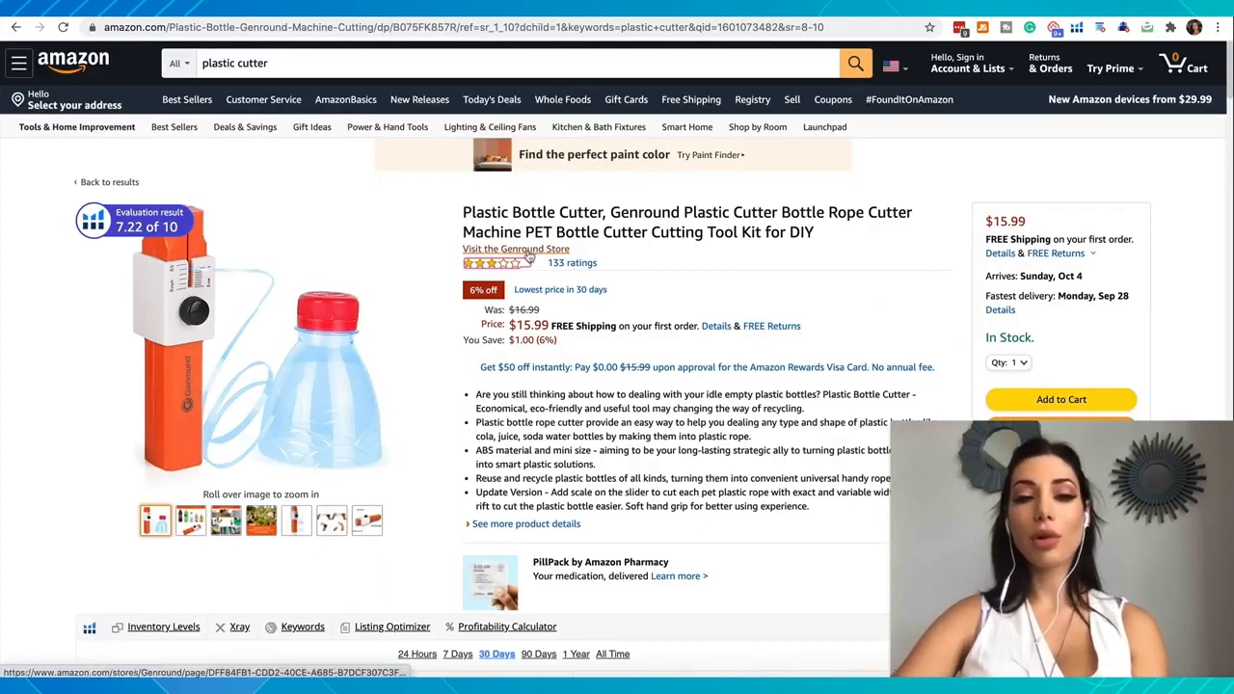
{"action": "mouse_move", "coordinate": [487, 275]}
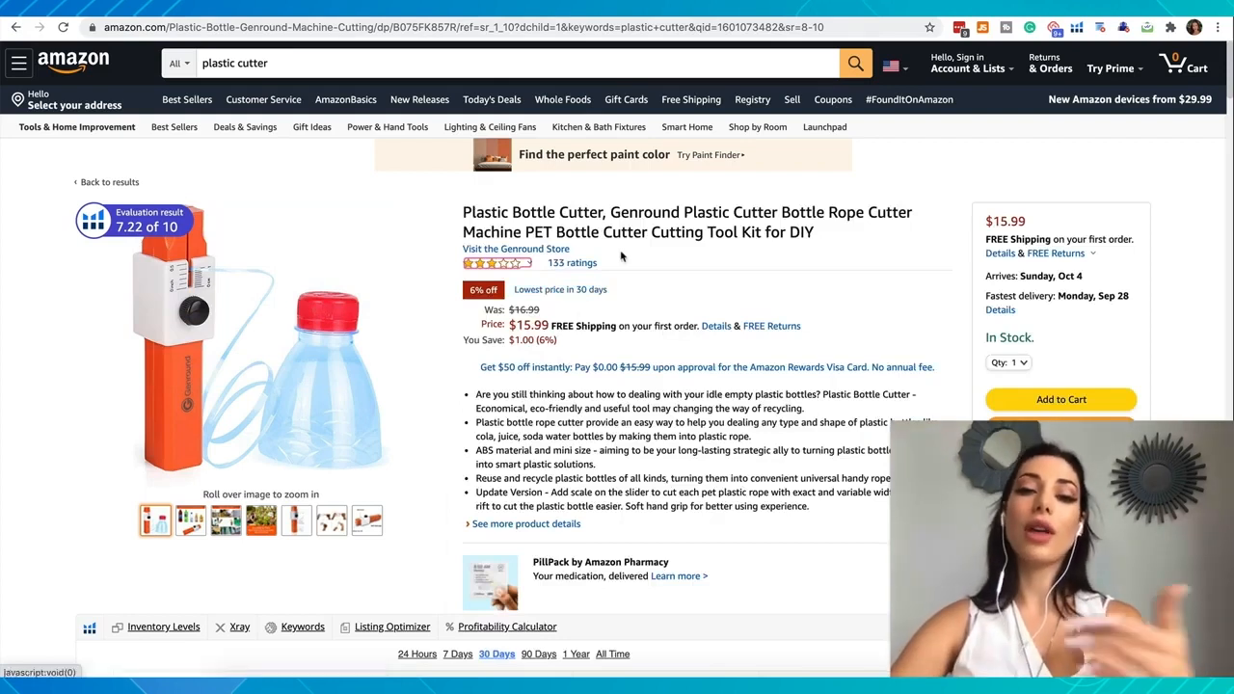
{"action": "mouse_move", "coordinate": [506, 266]}
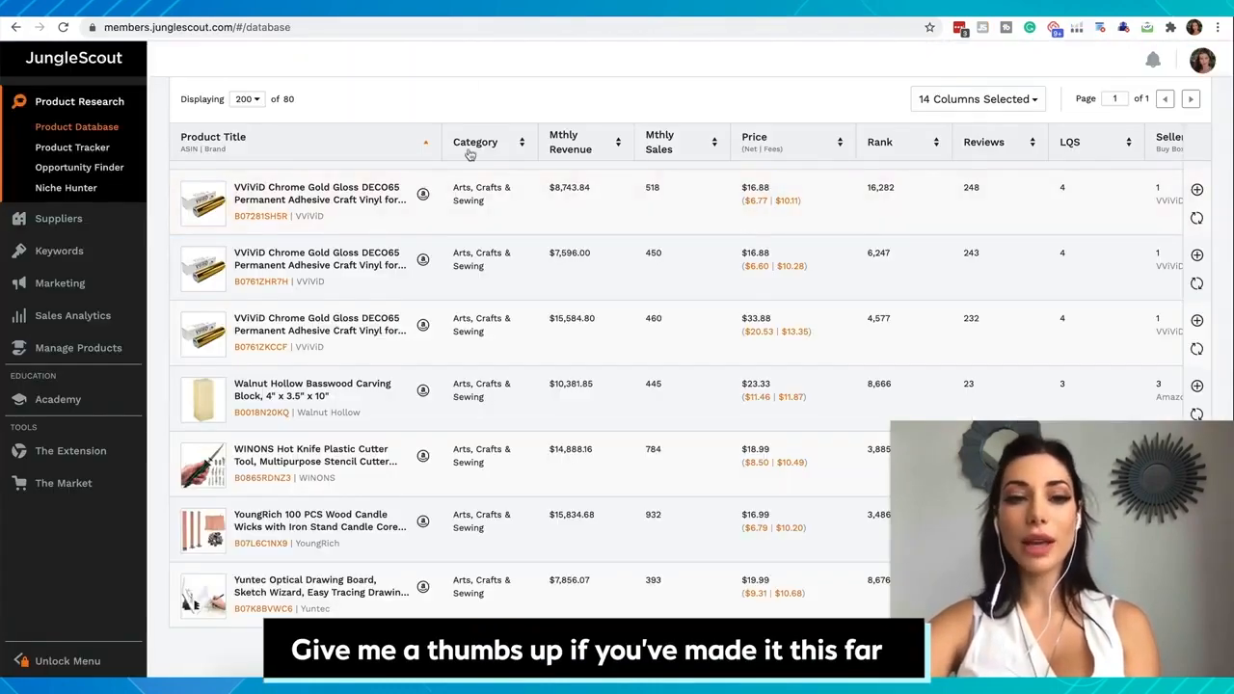
Step: Switch back to Jungle Scout's Product Database and review the filtered products and the maximum rating filter of 3.7
{"action": "scroll", "coordinate": [469, 145], "scroll_direction": "down", "scroll_amount": 10}
{"action": "scroll", "coordinate": [469, 154], "scroll_direction": "up", "scroll_amount": 15}
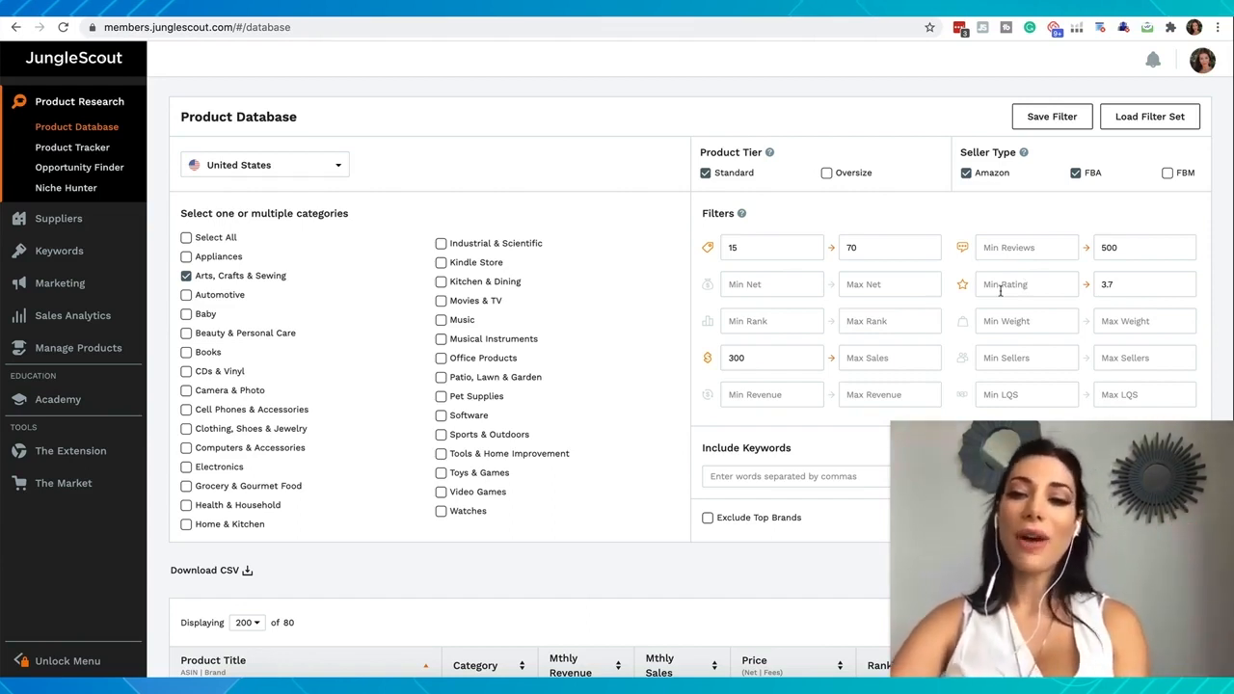
{"action": "left_click_drag", "start_coordinate": [1117, 284], "coordinate": [1071, 284]}
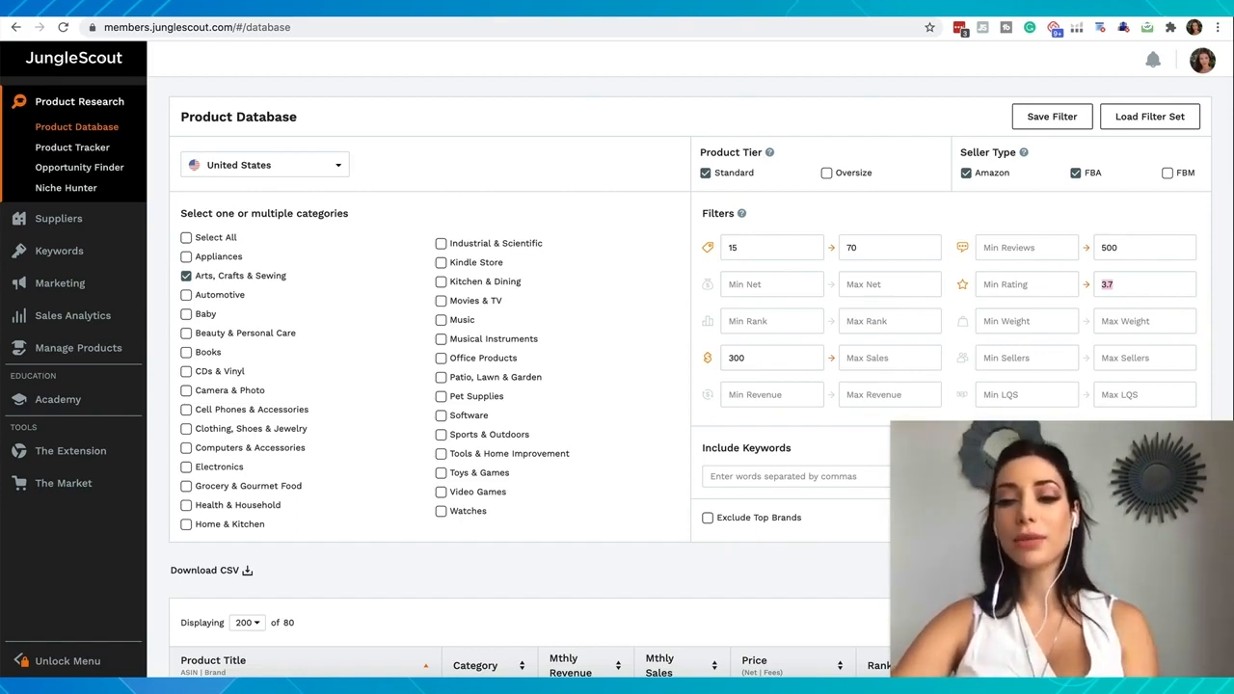
{"action": "scroll", "coordinate": [892, 212], "scroll_direction": "down", "scroll_amount": 1}
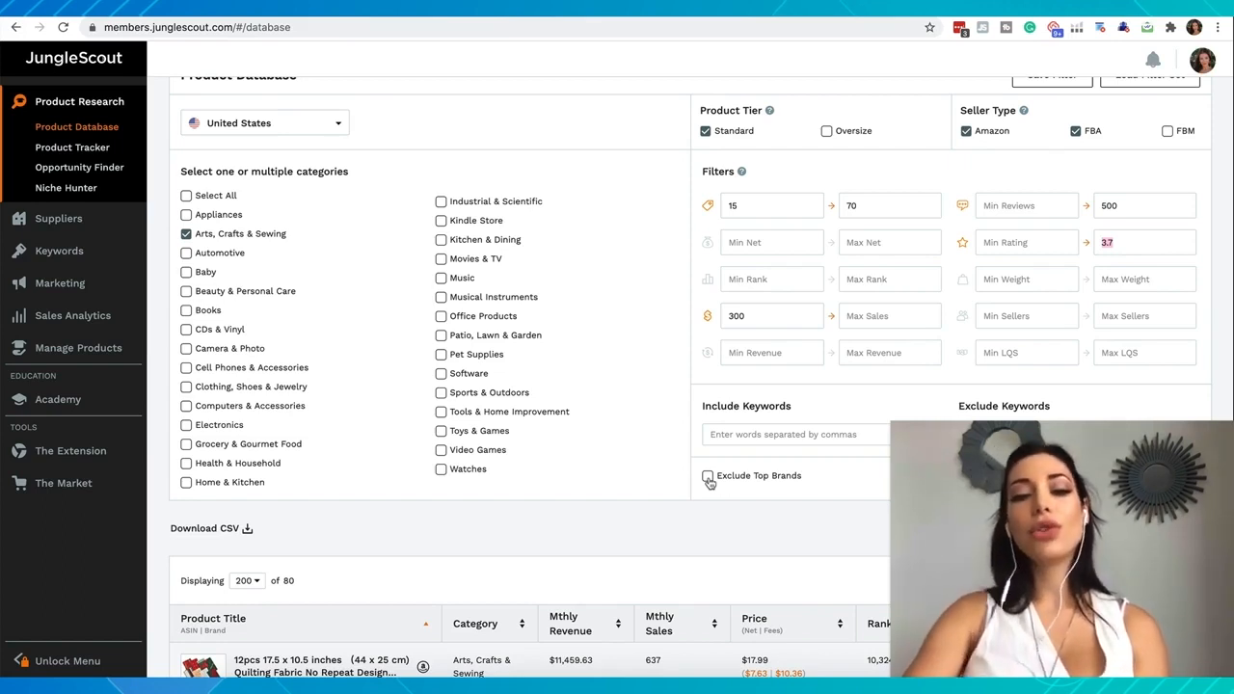
Step: Try the Exclude Top Brands option, turn it off again, and run the product search
{"action": "left_click", "coordinate": [708, 477]}
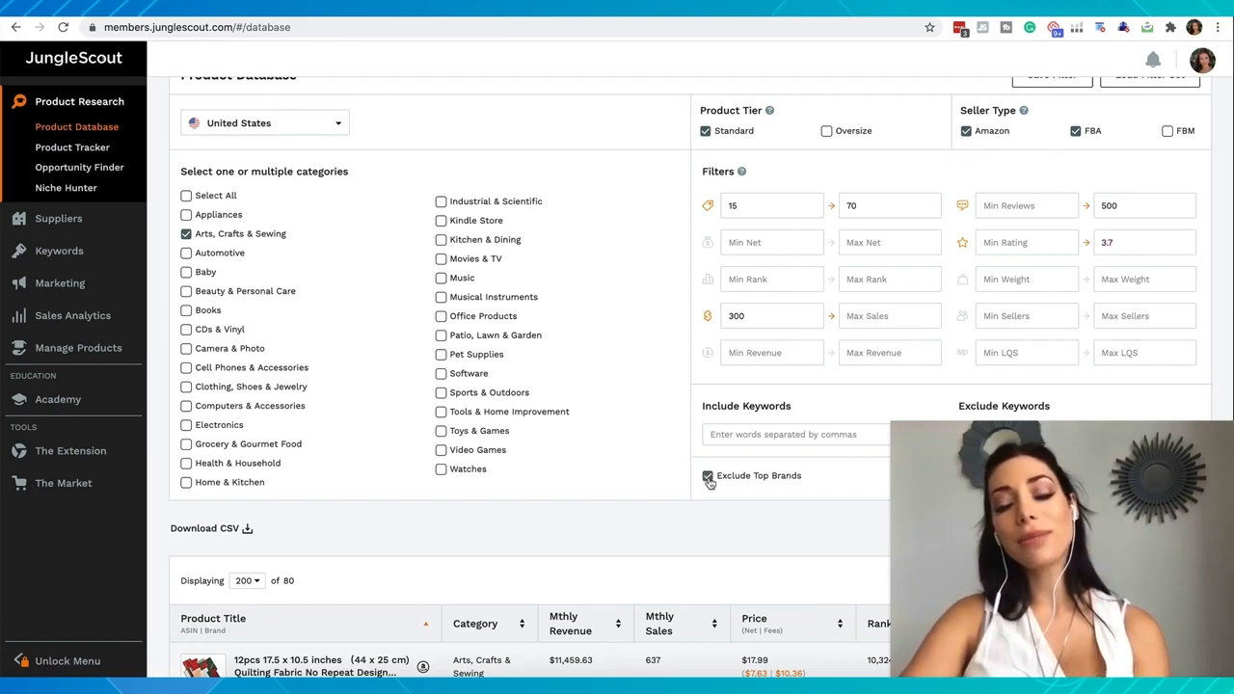
{"action": "left_click", "coordinate": [708, 477]}
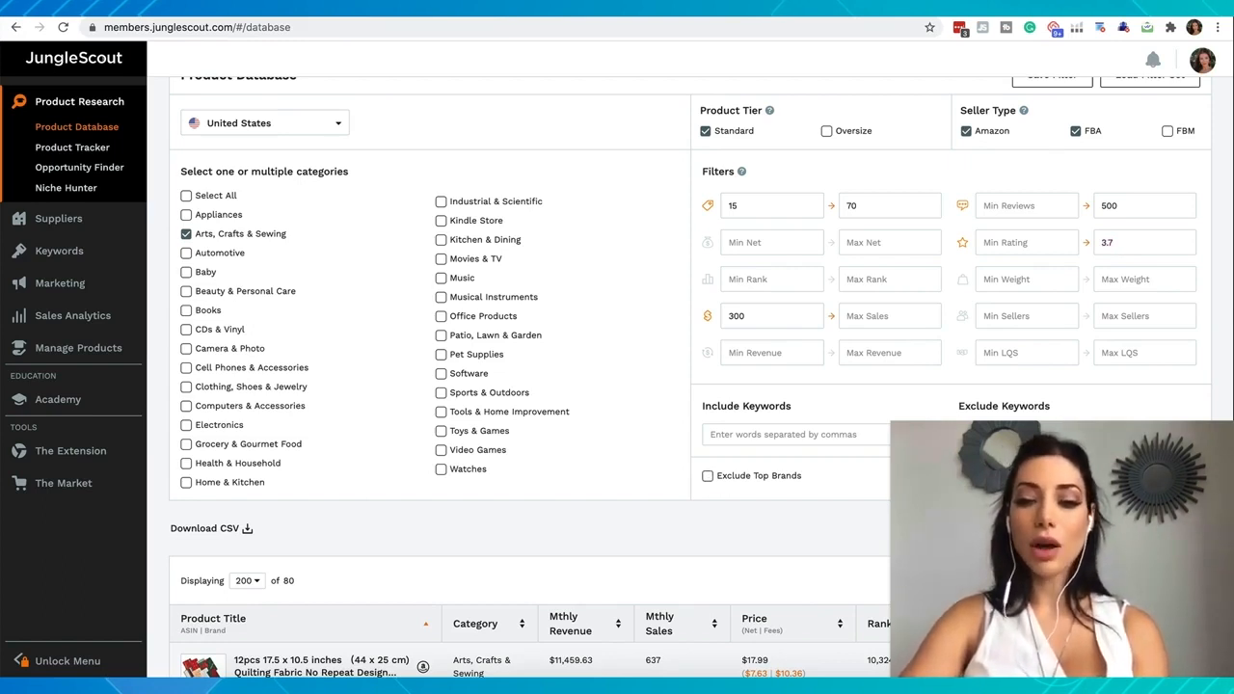
{"action": "left_click", "coordinate": [1156, 477]}
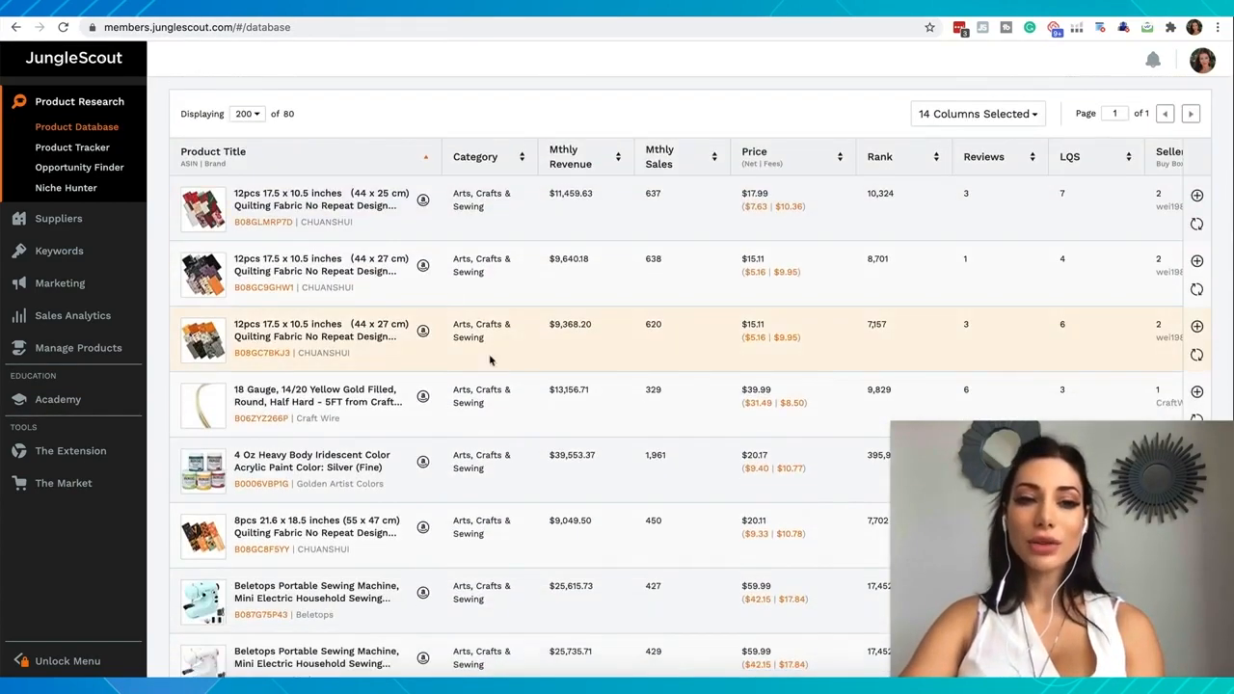
Step: Review the active search filters and examine the matching Arts, Crafts & Sewing products with their monthly revenue and sales
{"action": "scroll", "coordinate": [274, 117], "scroll_direction": "up", "scroll_amount": 1}
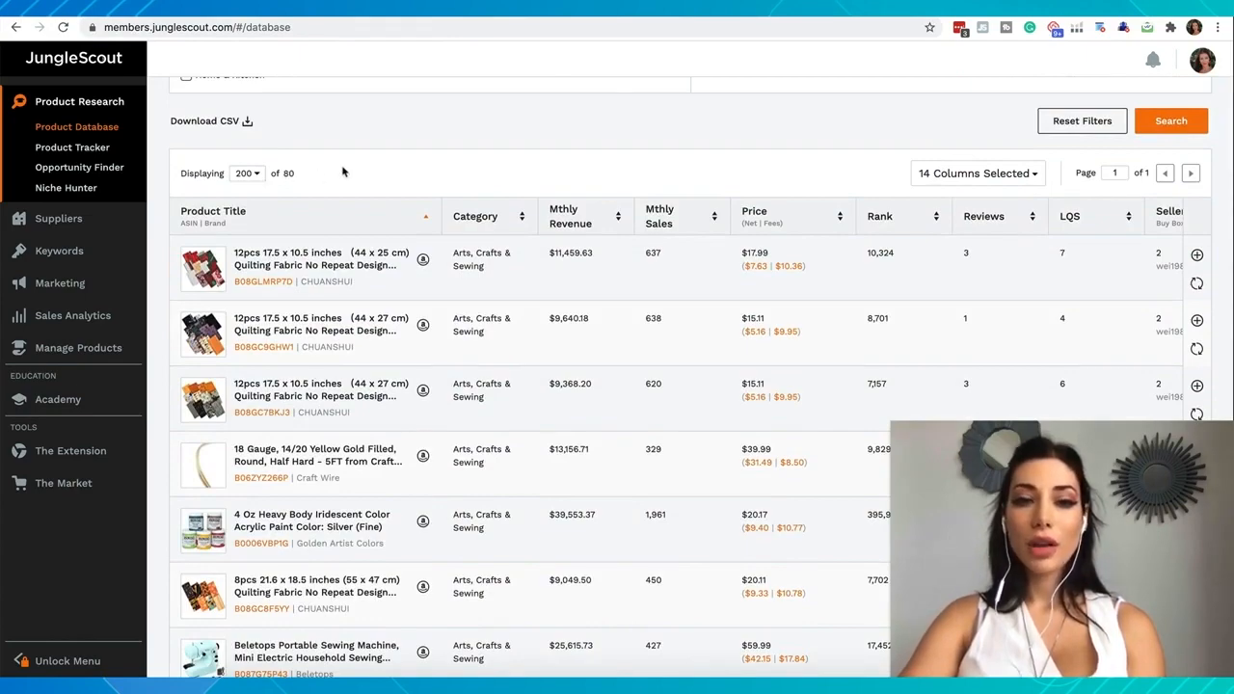
{"action": "scroll", "coordinate": [418, 184], "scroll_direction": "up", "scroll_amount": 5}
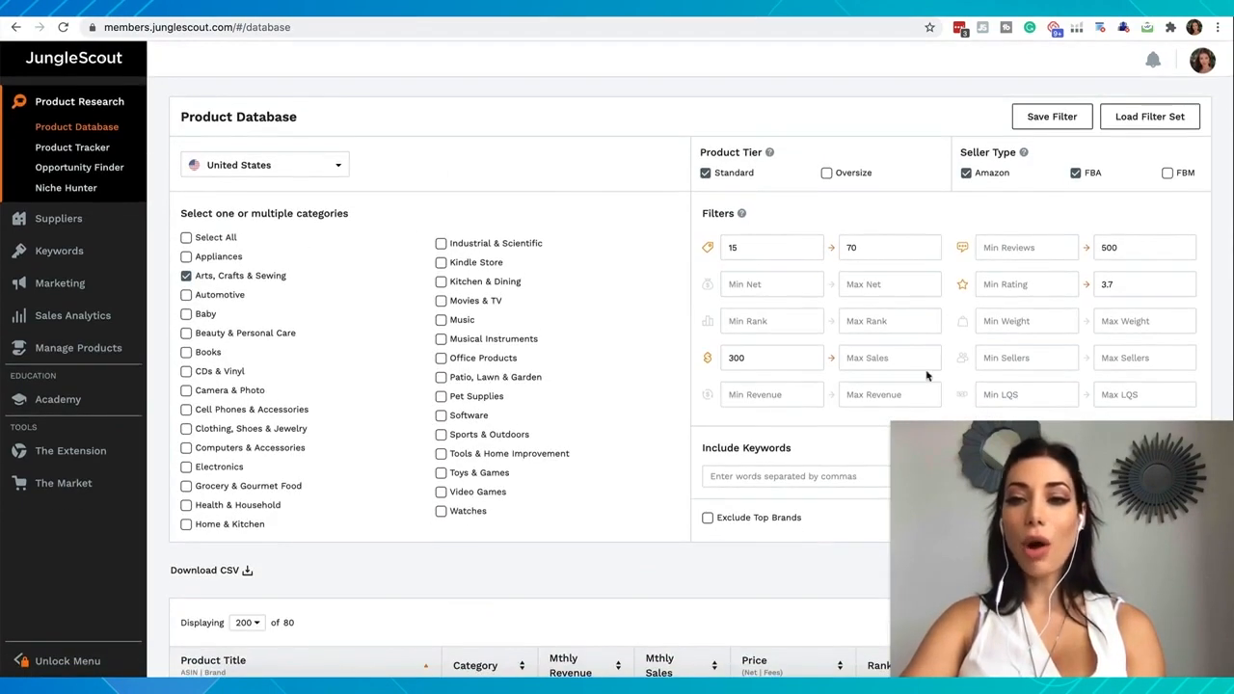
{"action": "scroll", "coordinate": [953, 332], "scroll_direction": "down", "scroll_amount": 1}
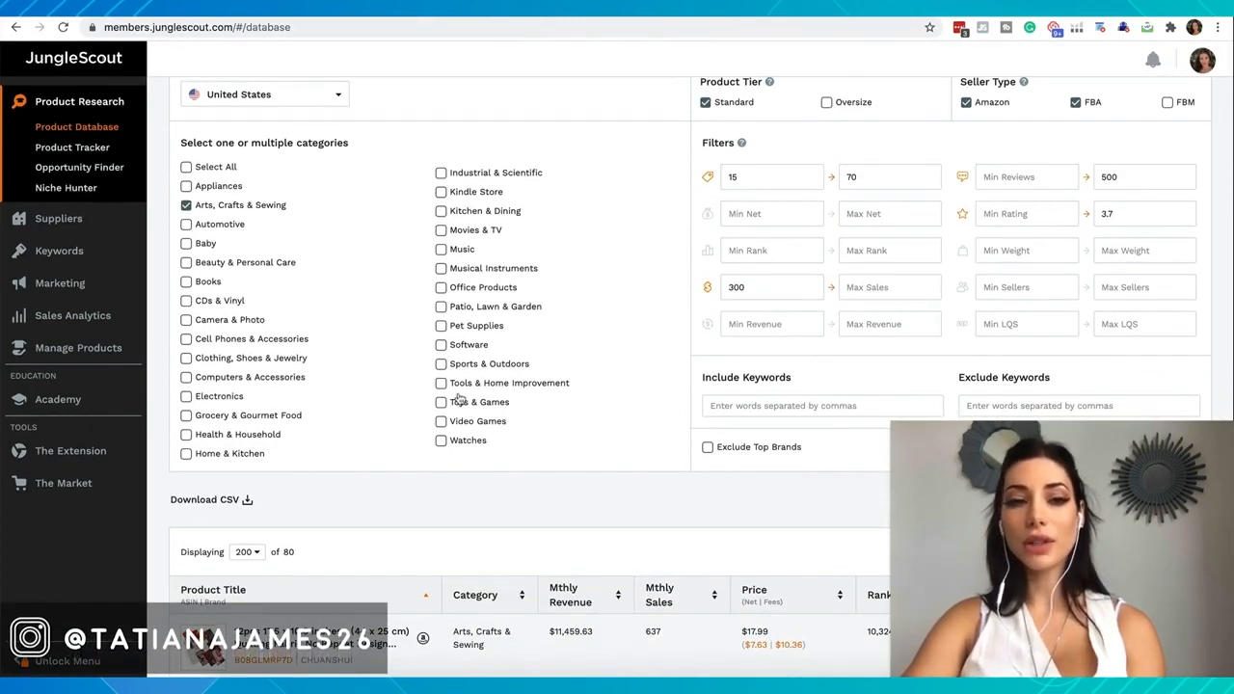
{"action": "scroll", "coordinate": [460, 399], "scroll_direction": "down", "scroll_amount": 4}
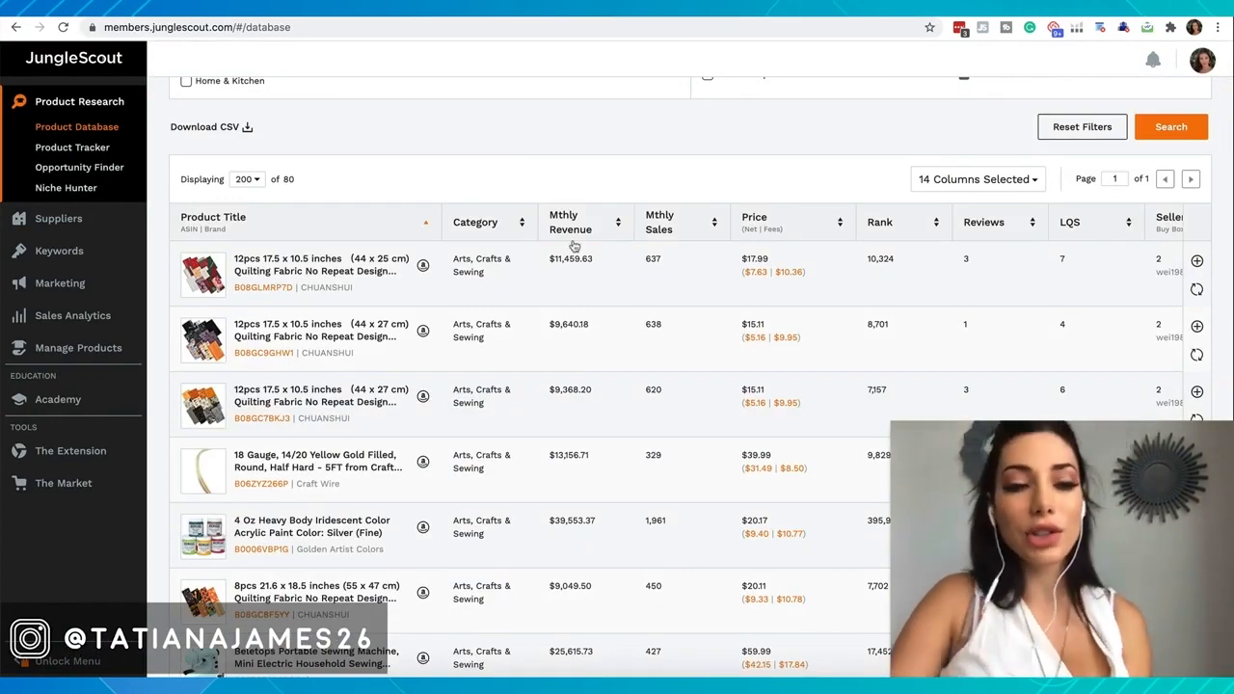
{"action": "scroll", "coordinate": [574, 246], "scroll_direction": "up", "scroll_amount": 5}
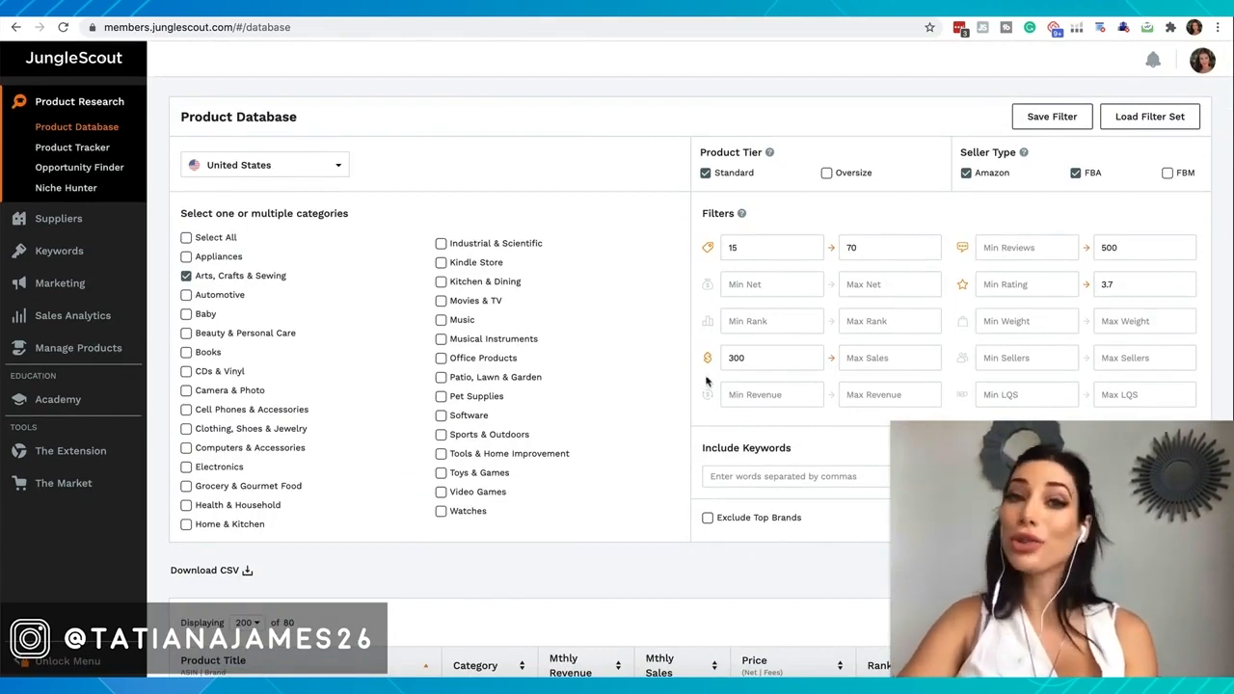
{"action": "scroll", "coordinate": [707, 381], "scroll_direction": "down", "scroll_amount": 5}
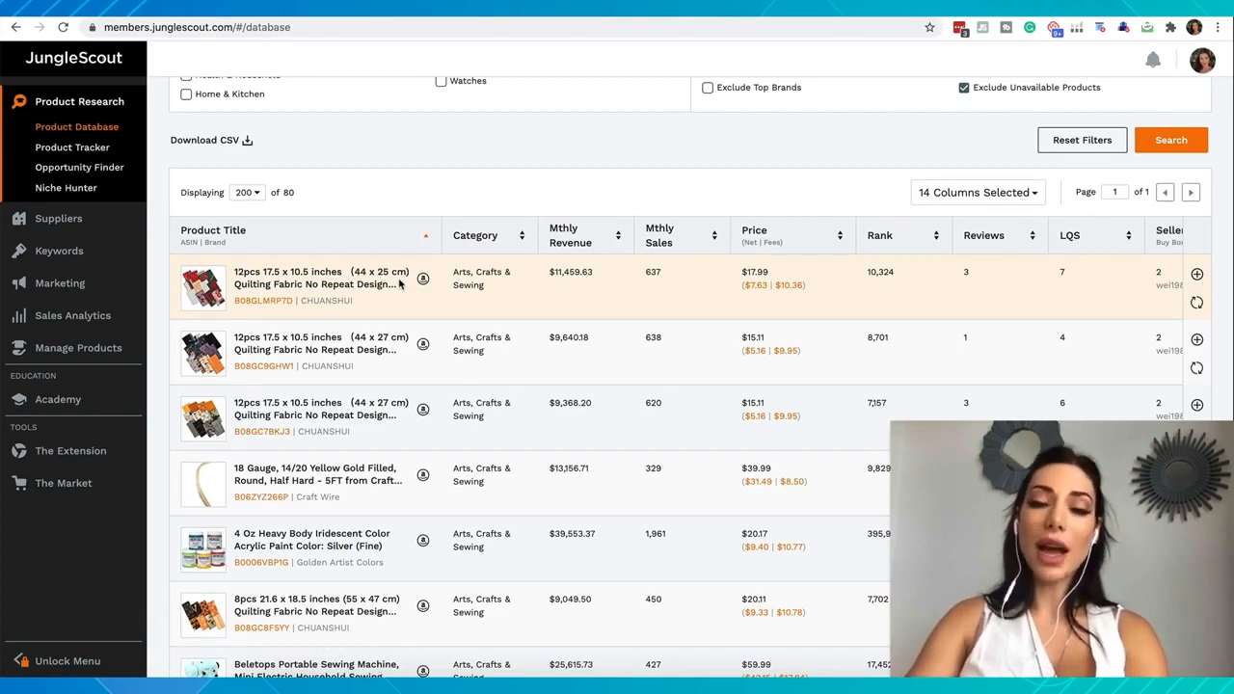
{"action": "scroll", "coordinate": [222, 323], "scroll_direction": "down", "scroll_amount": 3}
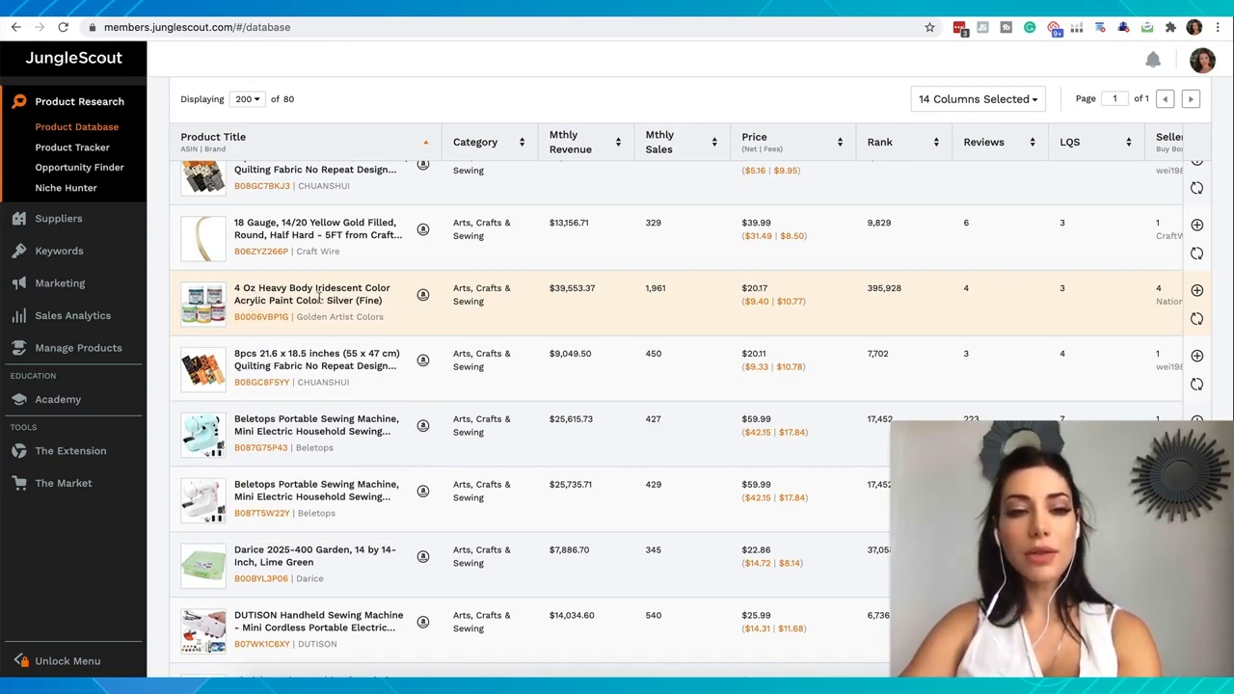
Step: Inspect the 4 Oz Heavy Body Iridescent acrylic paint and add it to a new product group named Arts
{"action": "mouse_move", "coordinate": [218, 316]}
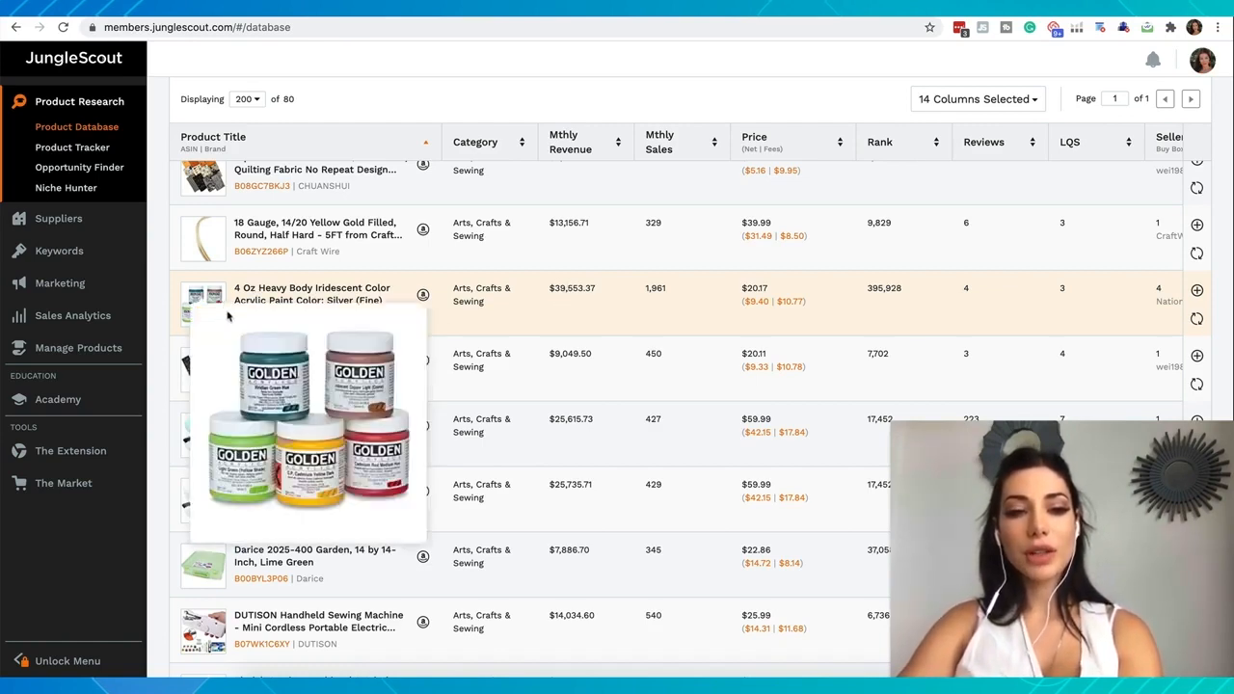
{"action": "scroll", "coordinate": [222, 319], "scroll_direction": "up", "scroll_amount": 1}
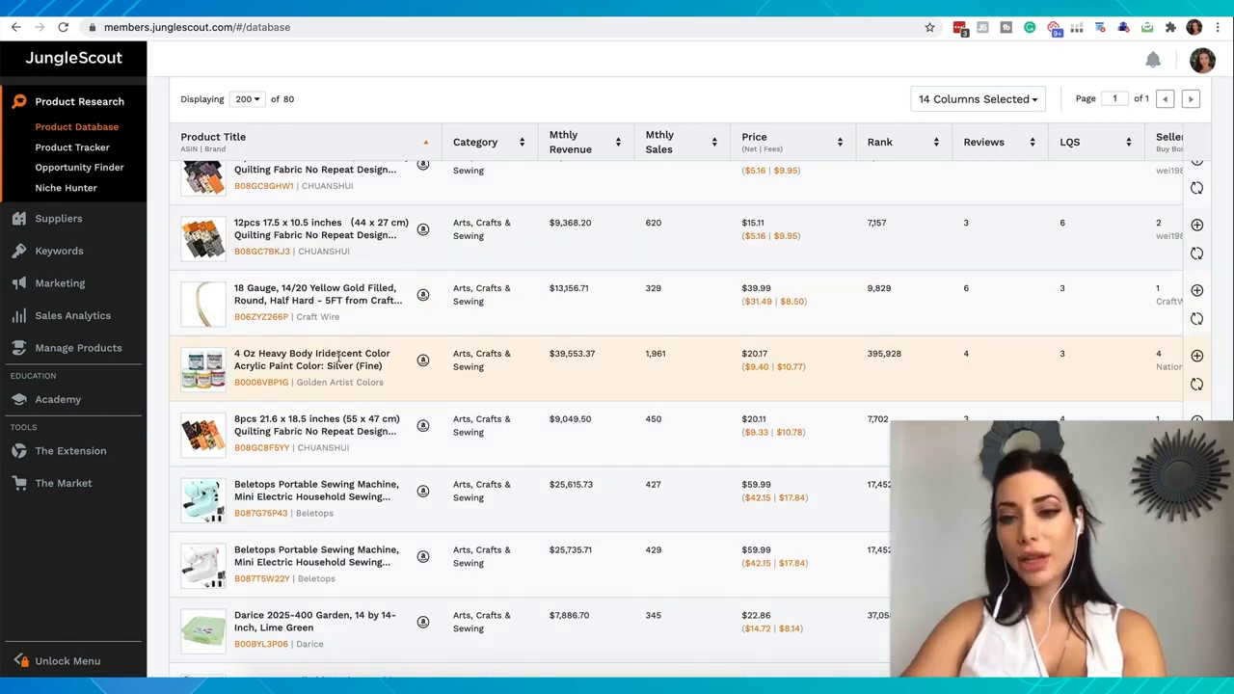
{"action": "scroll", "coordinate": [337, 359], "scroll_direction": "up", "scroll_amount": 1}
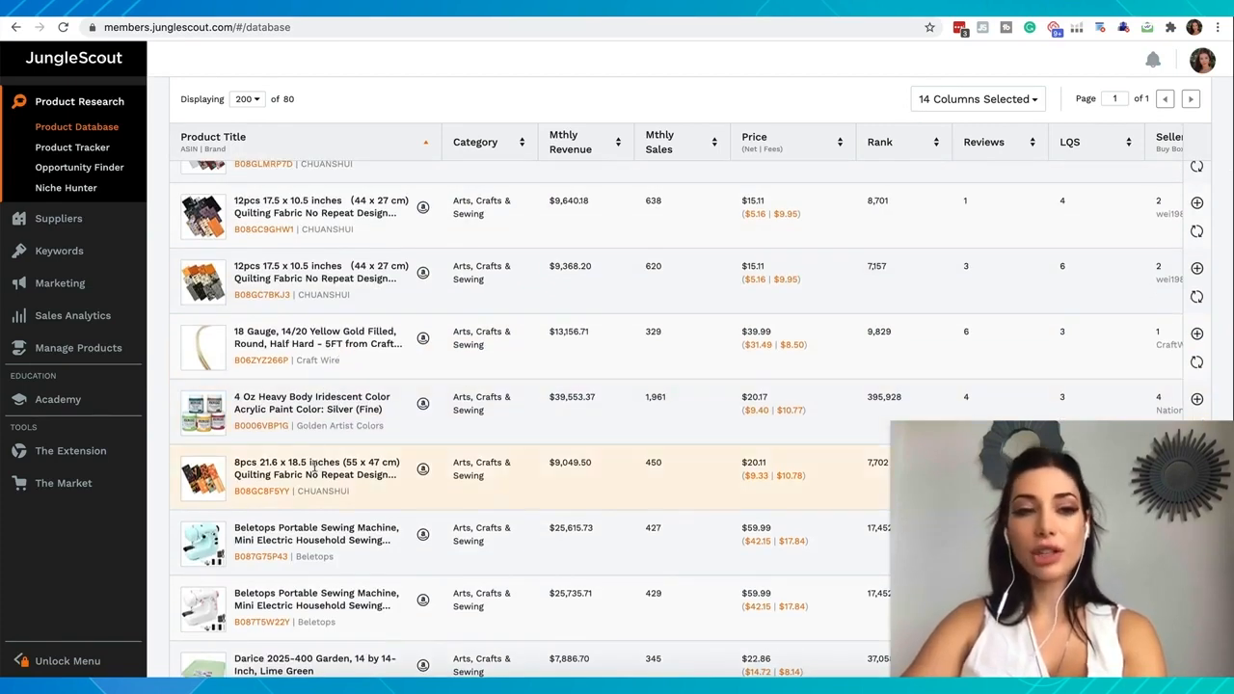
{"action": "scroll", "coordinate": [254, 482], "scroll_direction": "down", "scroll_amount": 1}
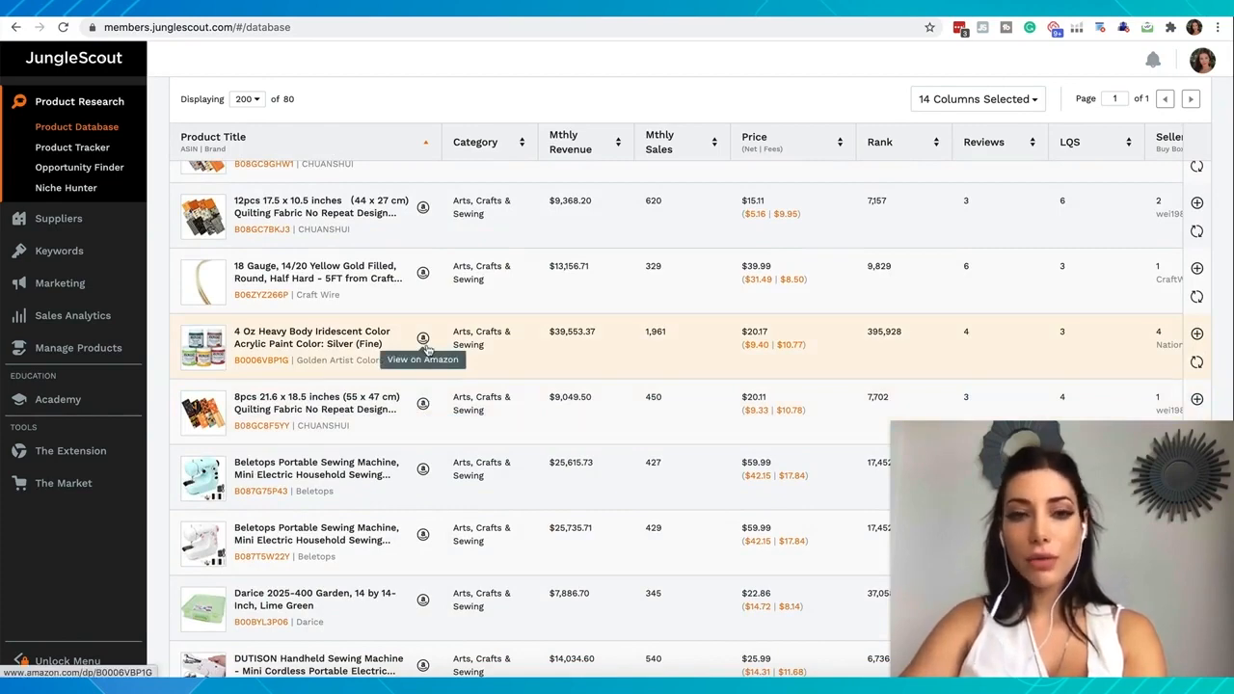
{"action": "scroll", "coordinate": [481, 347], "scroll_direction": "right", "scroll_amount": 5}
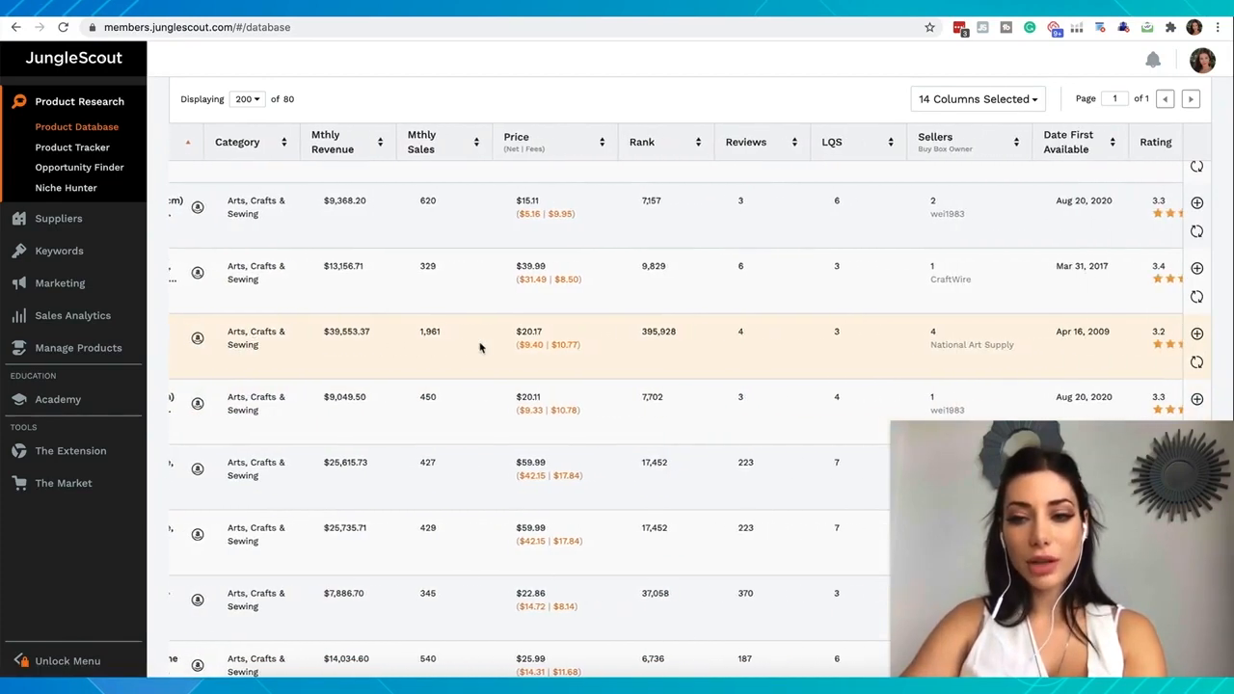
{"action": "left_click", "coordinate": [1197, 336]}
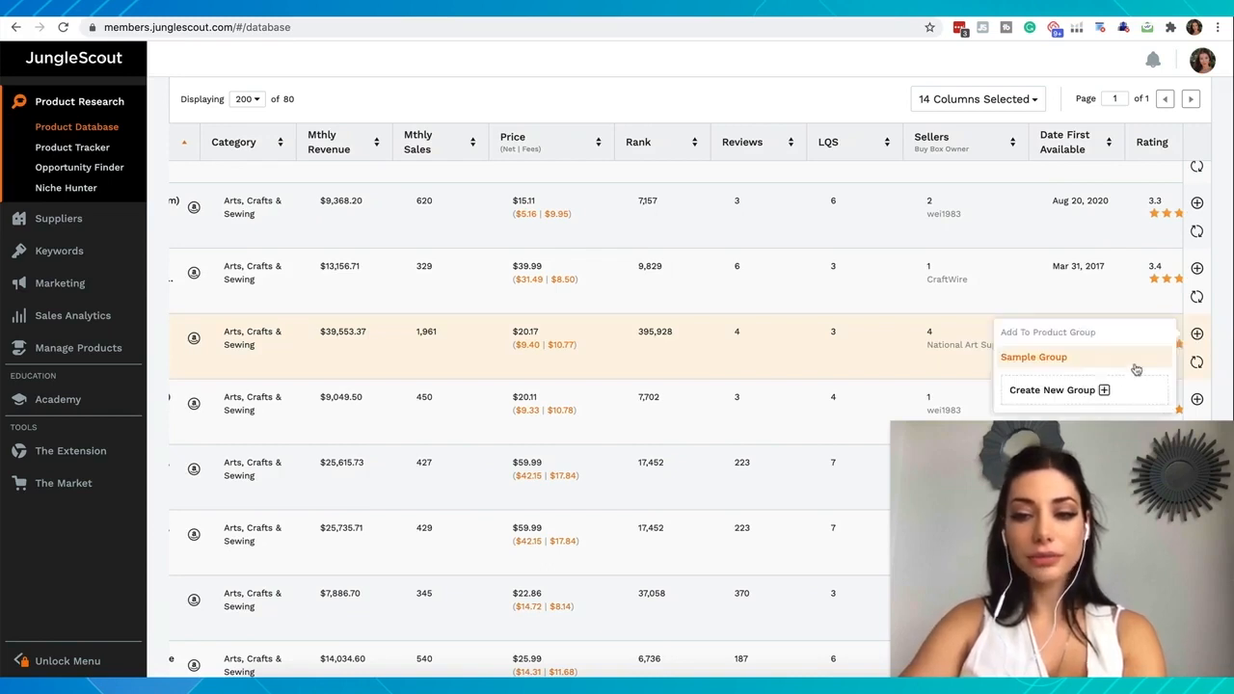
{"action": "left_click", "coordinate": [1093, 393]}
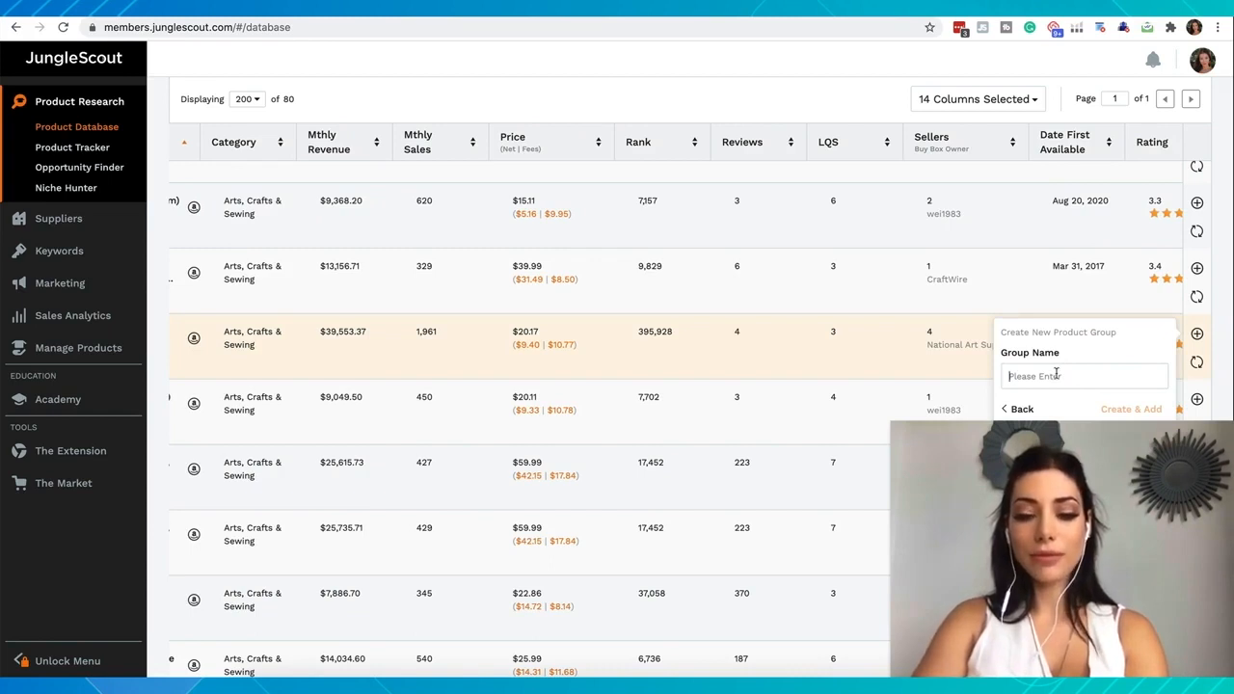
{"action": "type", "text": "Arts"}
{"action": "left_click", "coordinate": [1126, 410]}
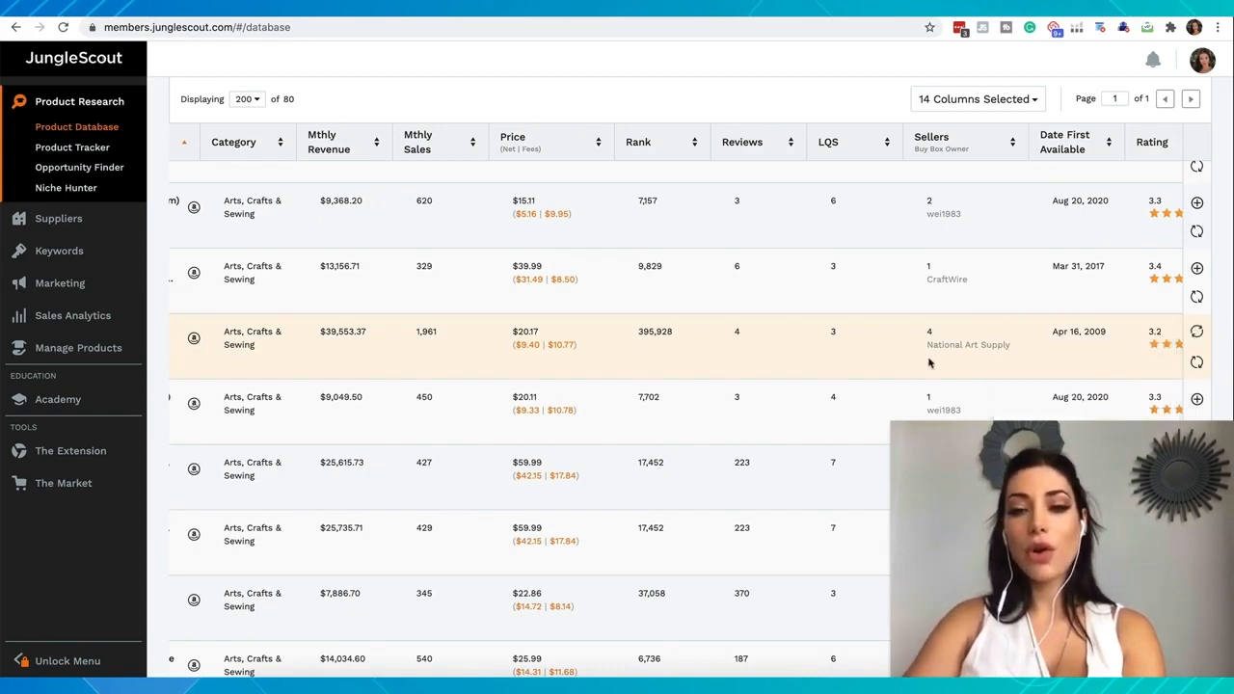
{"action": "scroll", "coordinate": [878, 361], "scroll_direction": "left", "scroll_amount": 1}
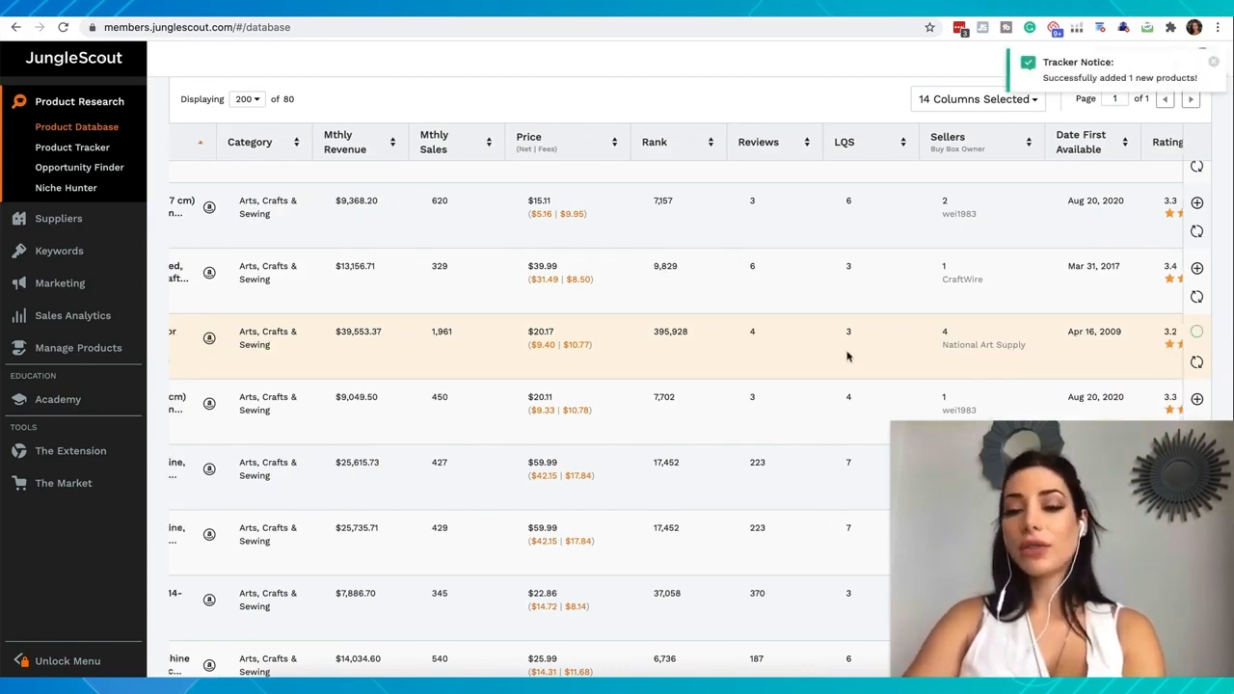
{"action": "scroll", "coordinate": [848, 357], "scroll_direction": "left", "scroll_amount": 5}
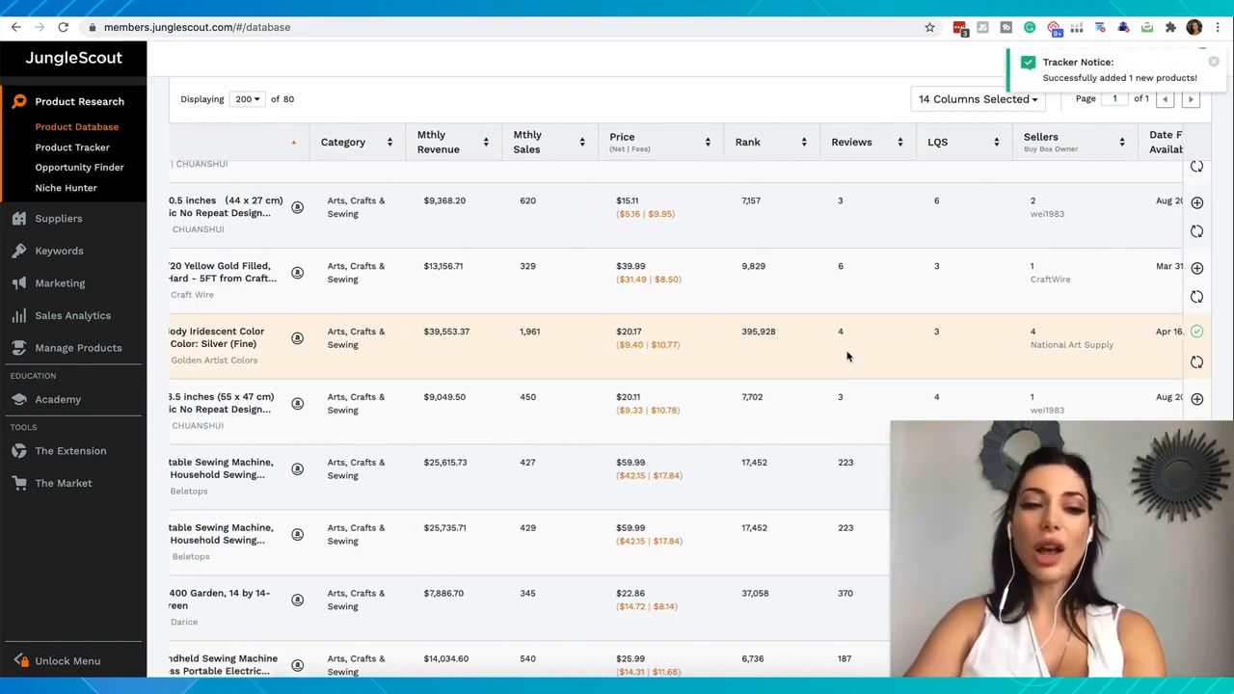
{"action": "scroll", "coordinate": [848, 357], "scroll_direction": "left", "scroll_amount": 2}
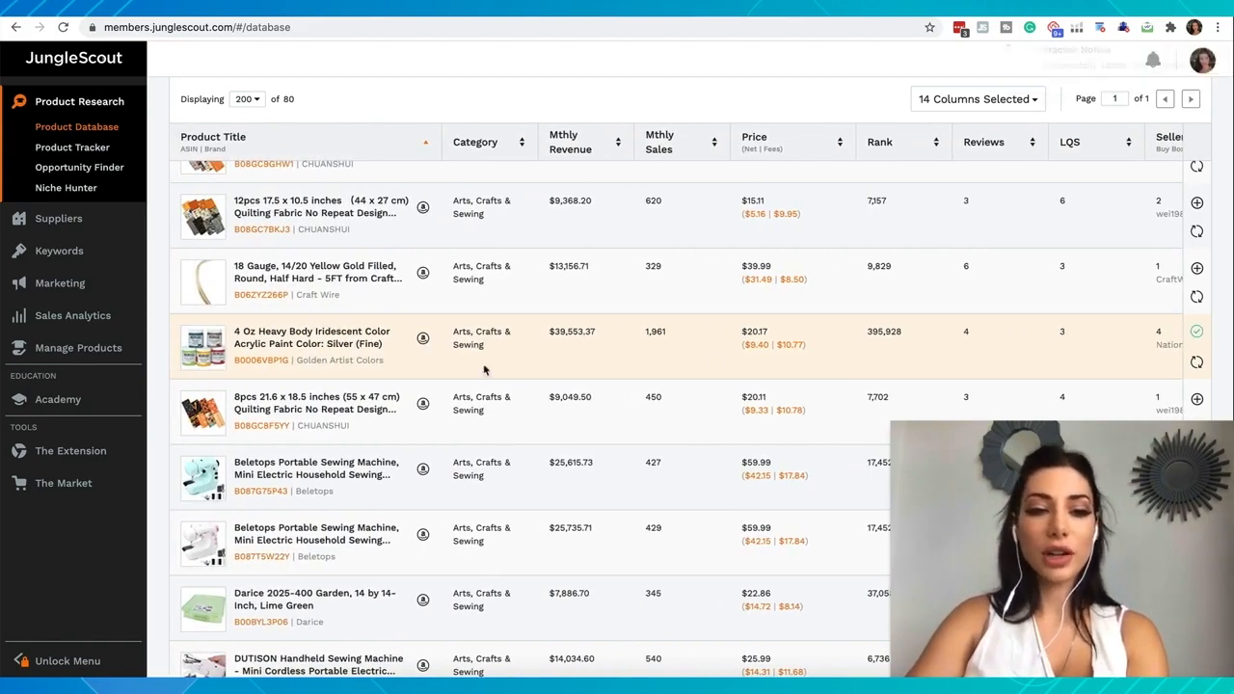
Step: Check the blue Beletops portable sewing machine's fees in the FBA Profit Calculator and add the product to the Arts group
{"action": "scroll", "coordinate": [367, 345], "scroll_direction": "down", "scroll_amount": 3}
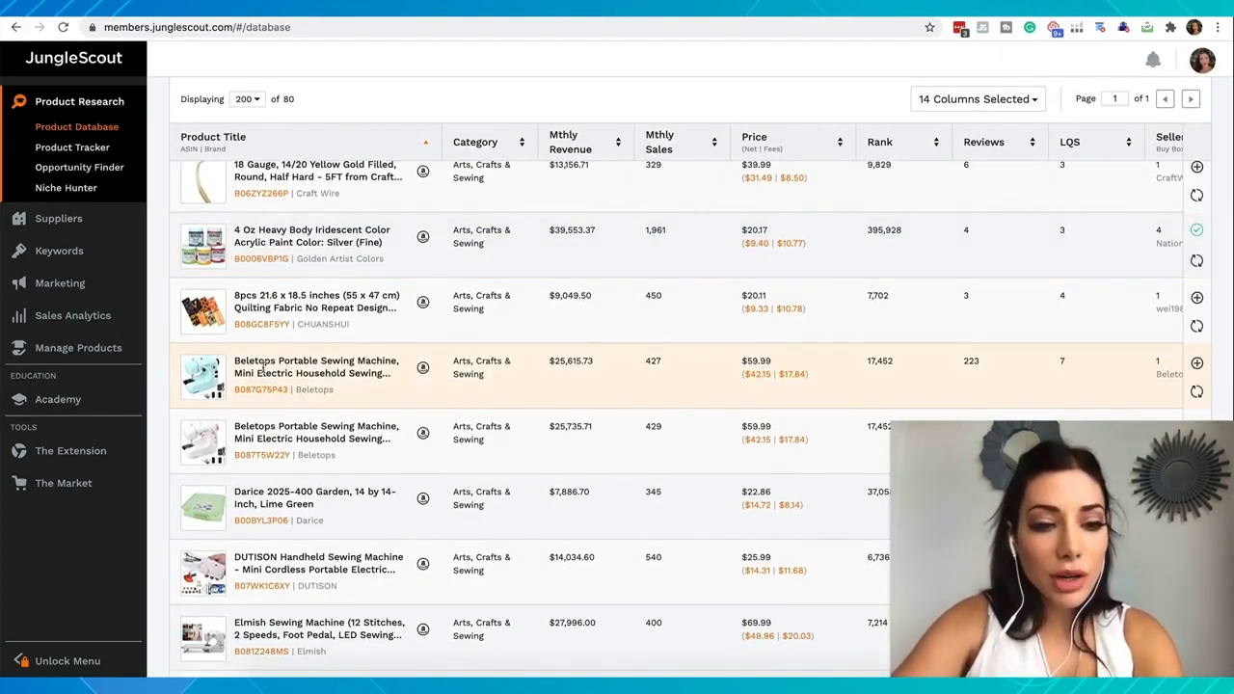
{"action": "mouse_move", "coordinate": [206, 388]}
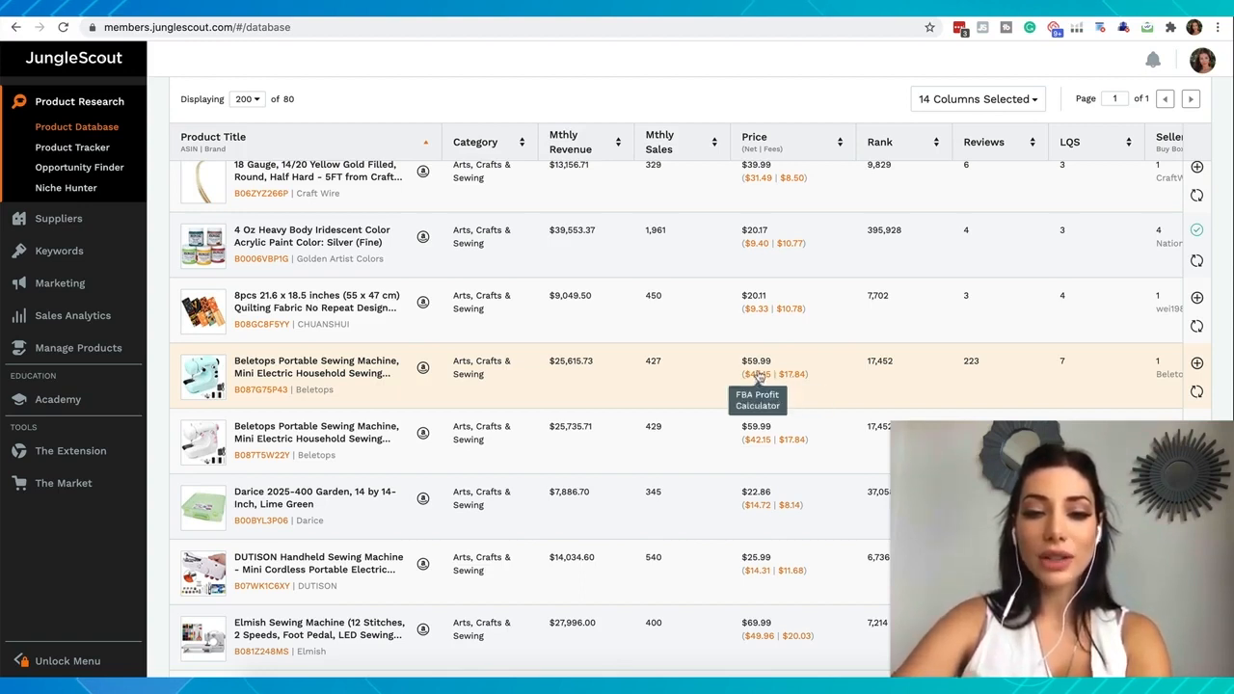
{"action": "left_click", "coordinate": [757, 382]}
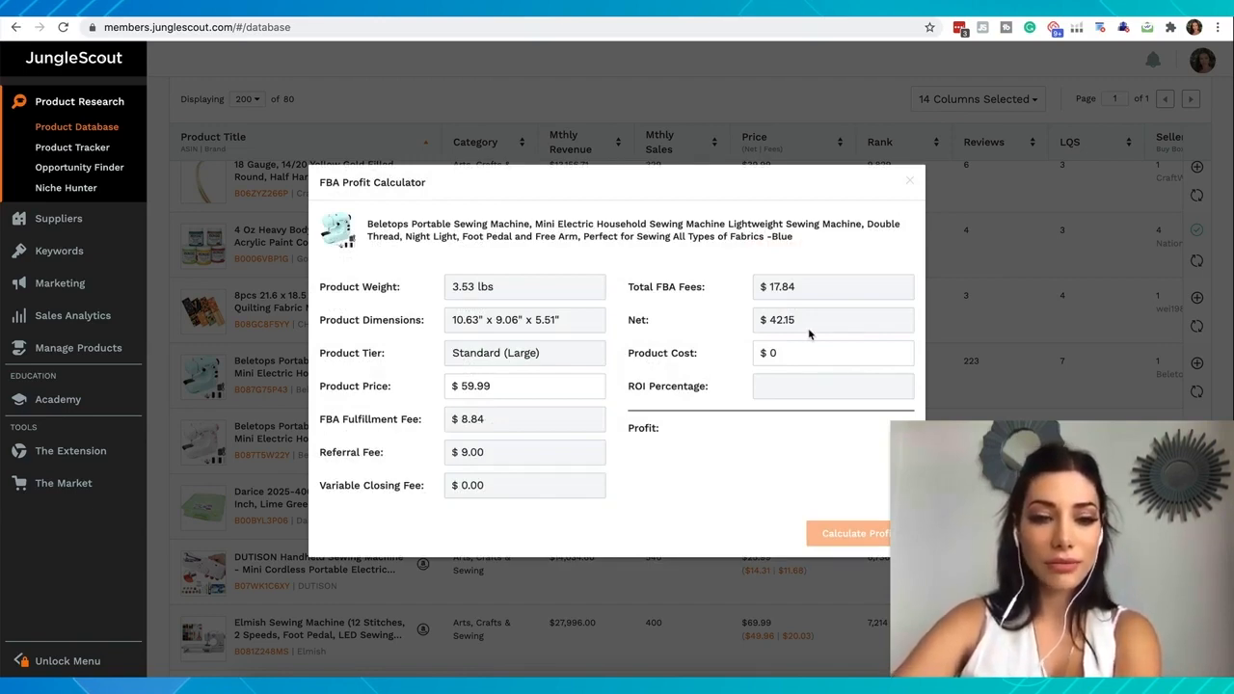
{"action": "left_click", "coordinate": [969, 395]}
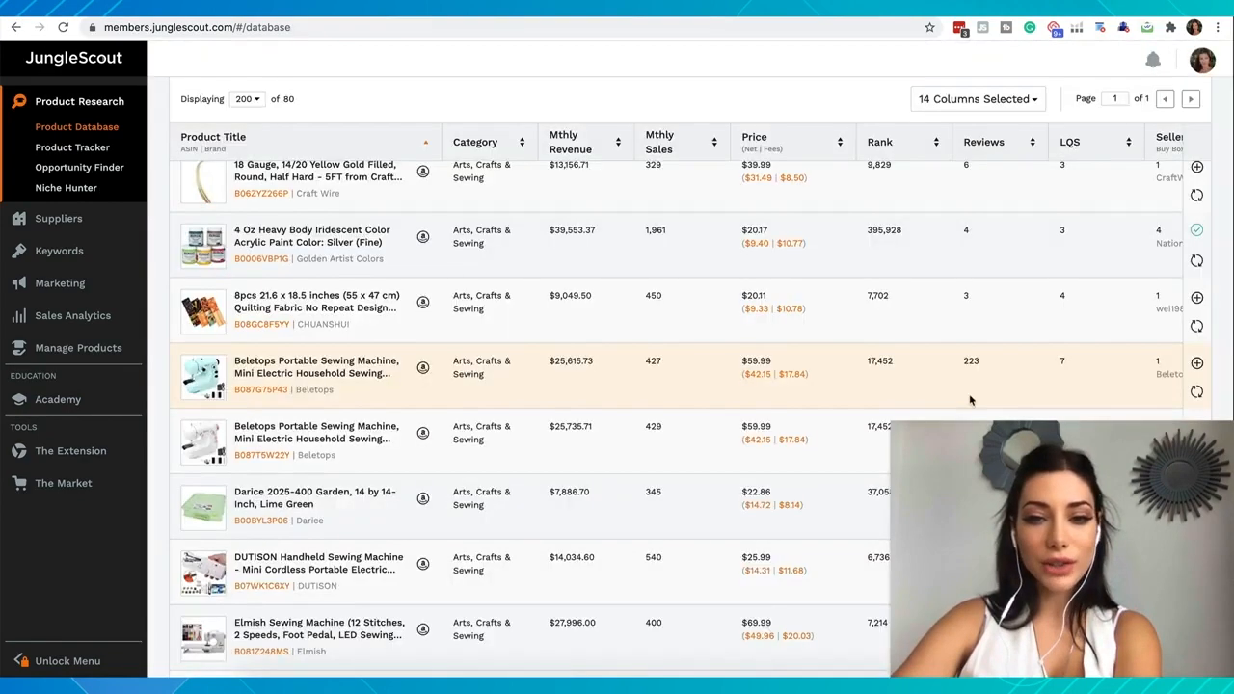
{"action": "left_click", "coordinate": [1198, 364]}
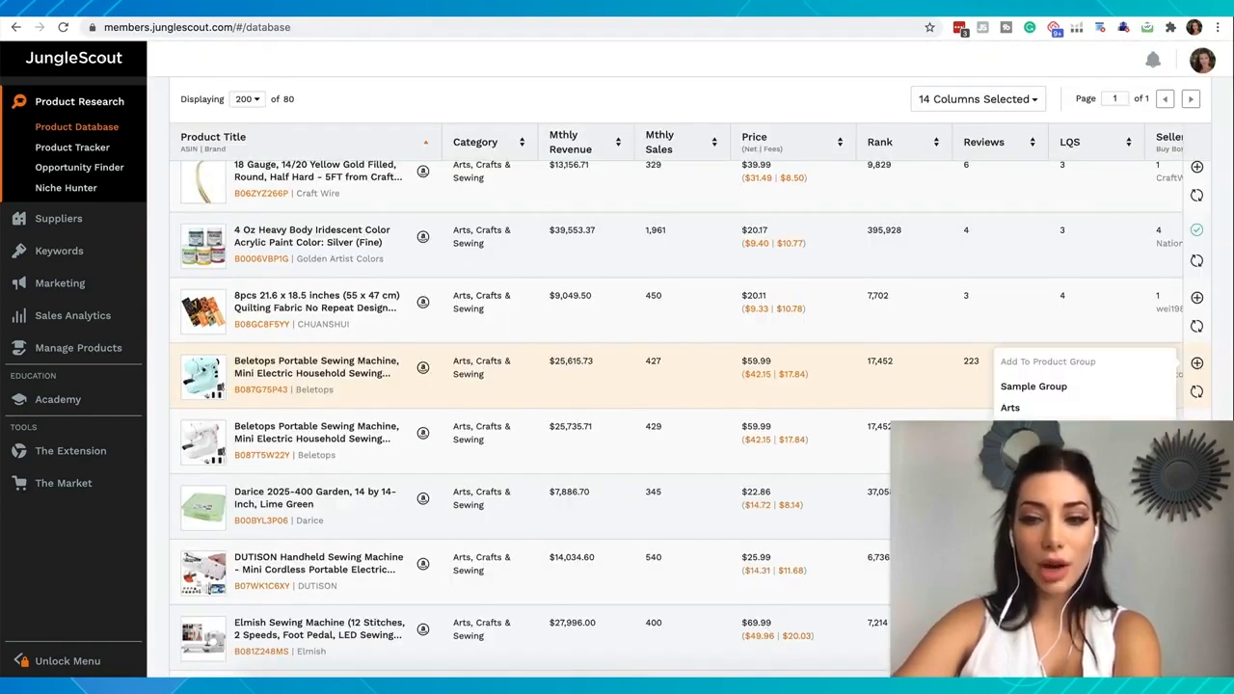
{"action": "left_click", "coordinate": [1011, 409]}
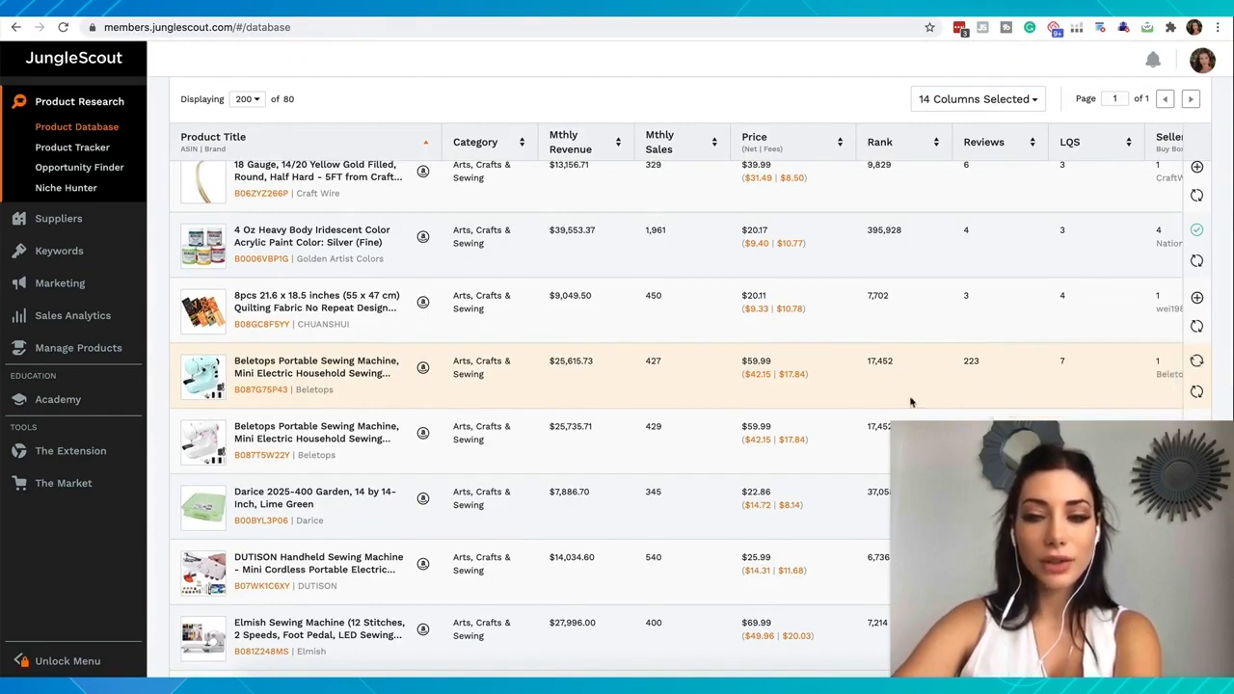
Step: Check the DUTISON handheld sewing machine's fees in the FBA Profit Calculator and add the product to the Arts group
{"action": "scroll", "coordinate": [233, 439], "scroll_direction": "down", "scroll_amount": 1}
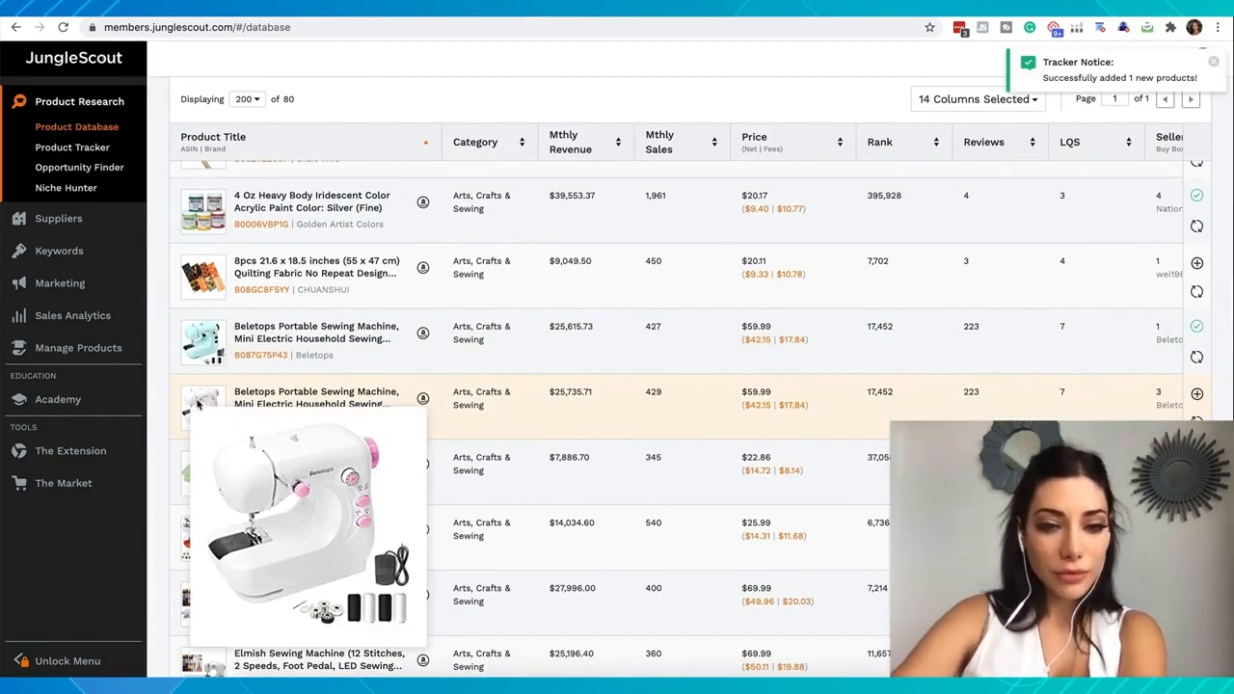
{"action": "scroll", "coordinate": [270, 369], "scroll_direction": "down", "scroll_amount": 5}
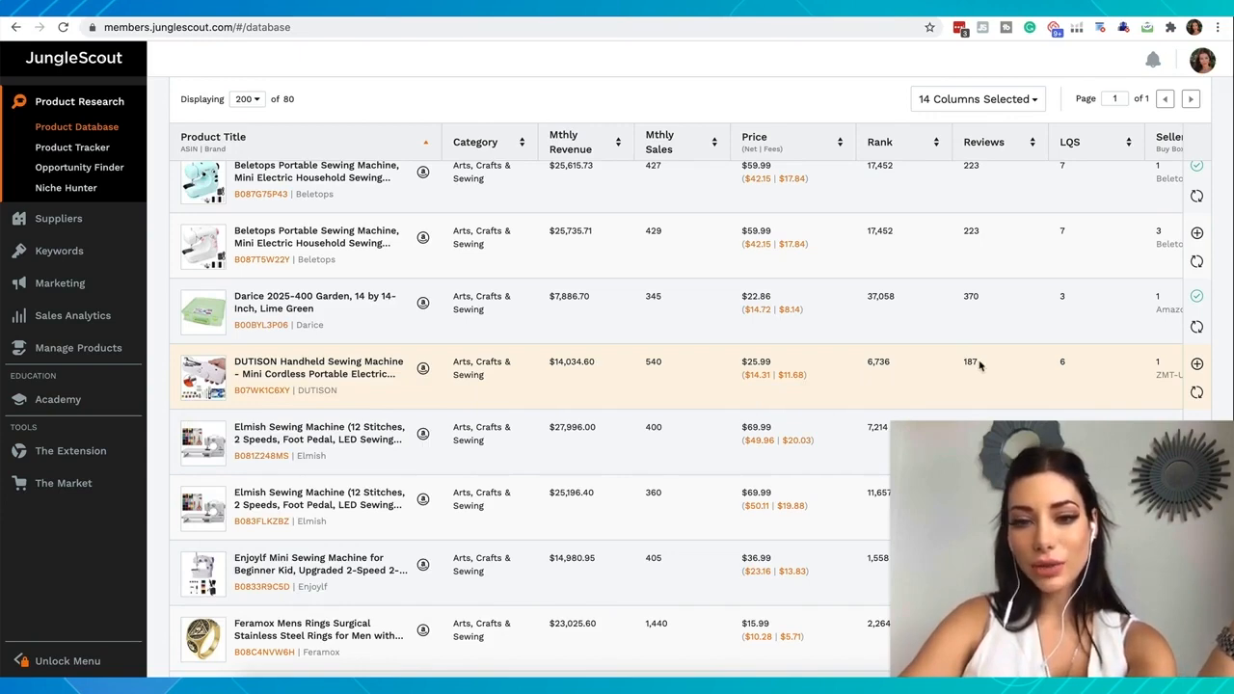
{"action": "left_click", "coordinate": [758, 376]}
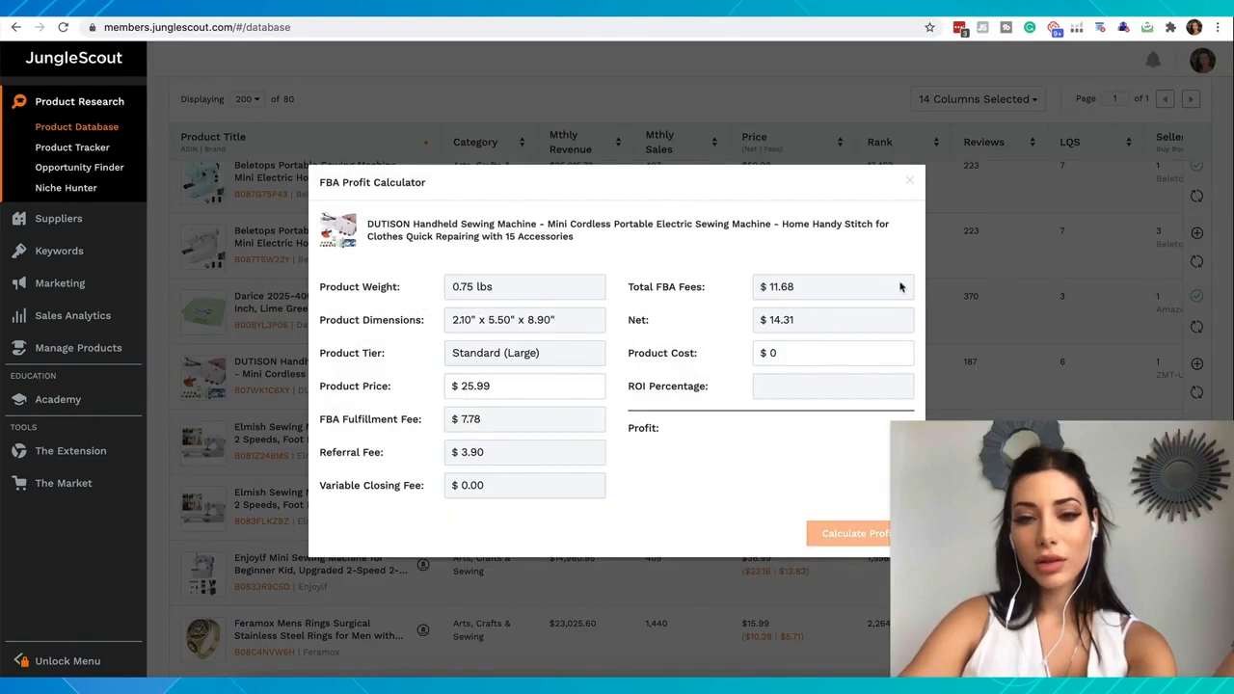
{"action": "left_click", "coordinate": [910, 183]}
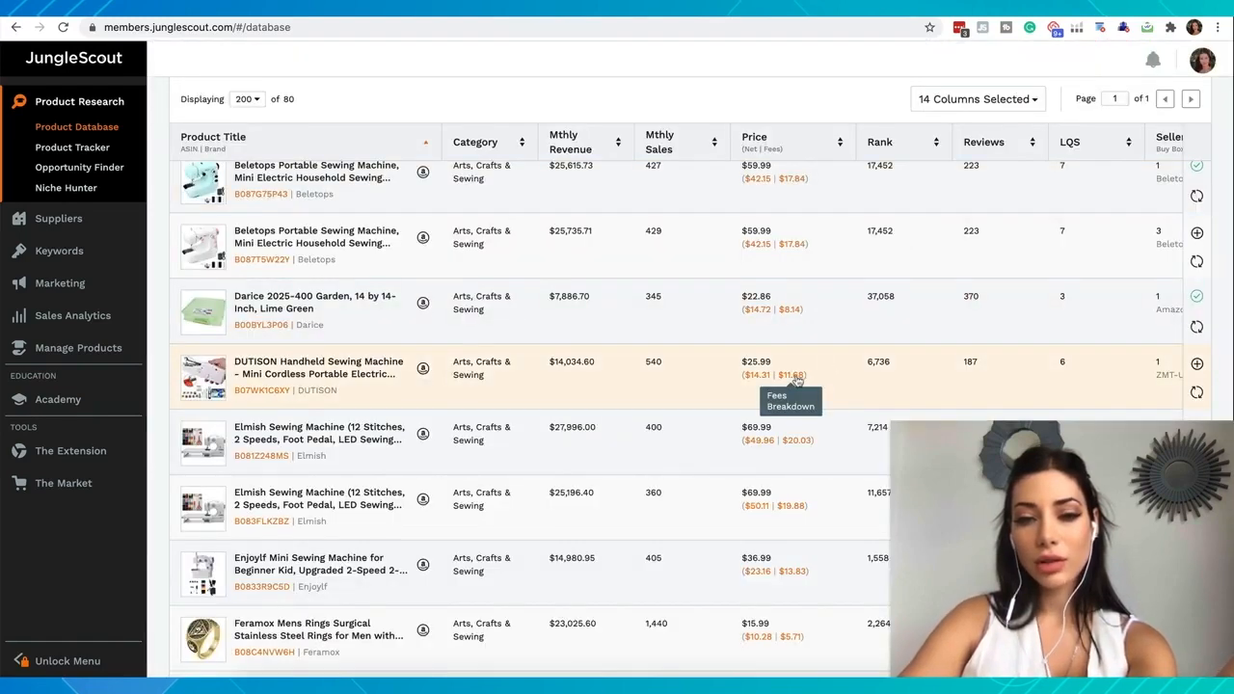
{"action": "left_click", "coordinate": [1197, 364]}
{"action": "left_click", "coordinate": [1090, 408]}
Step: Look over the Feramox rings and neighbouring products, and add the Firefly Craft teal glitter heat transfer vinyl to the Arts group
{"action": "scroll", "coordinate": [372, 418], "scroll_direction": "down", "scroll_amount": 2}
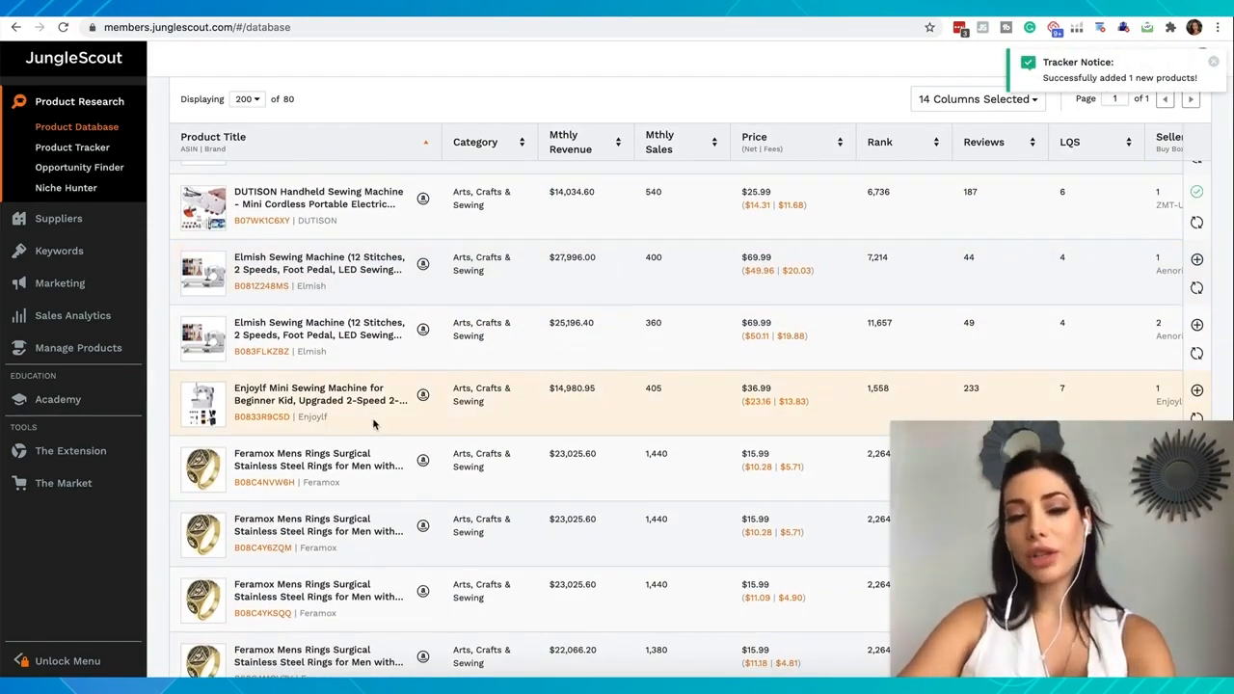
{"action": "scroll", "coordinate": [375, 420], "scroll_direction": "down", "scroll_amount": 2}
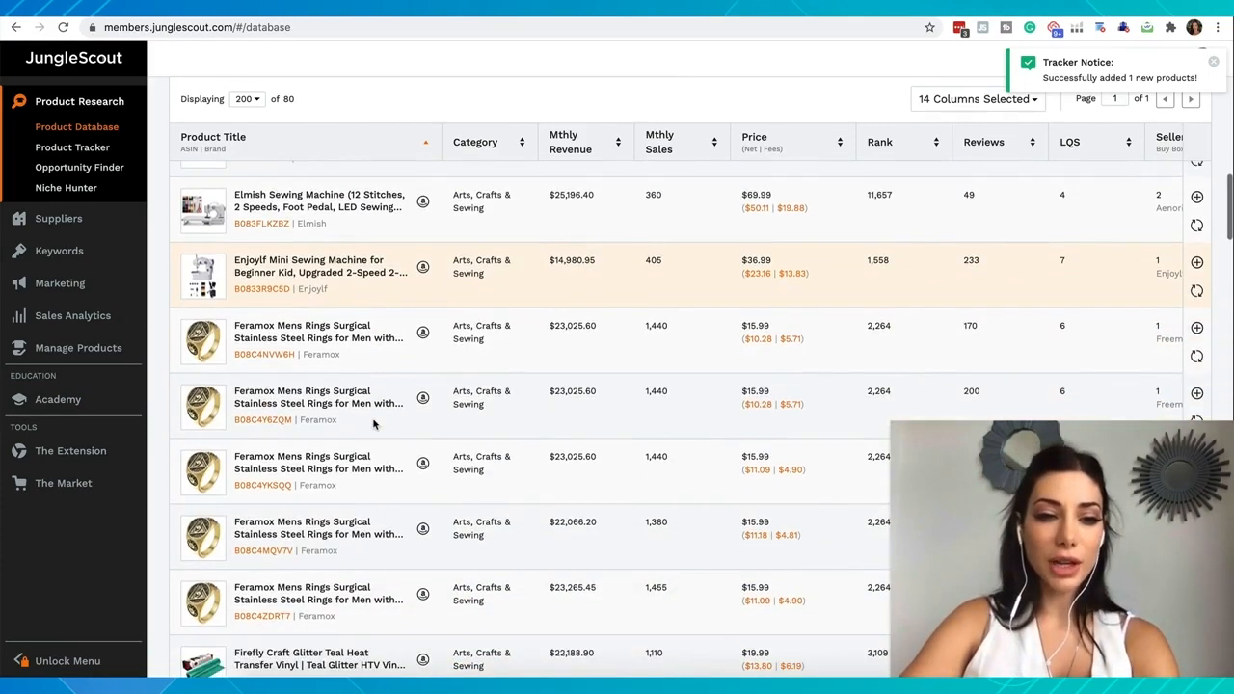
{"action": "scroll", "coordinate": [376, 420], "scroll_direction": "down", "scroll_amount": 1}
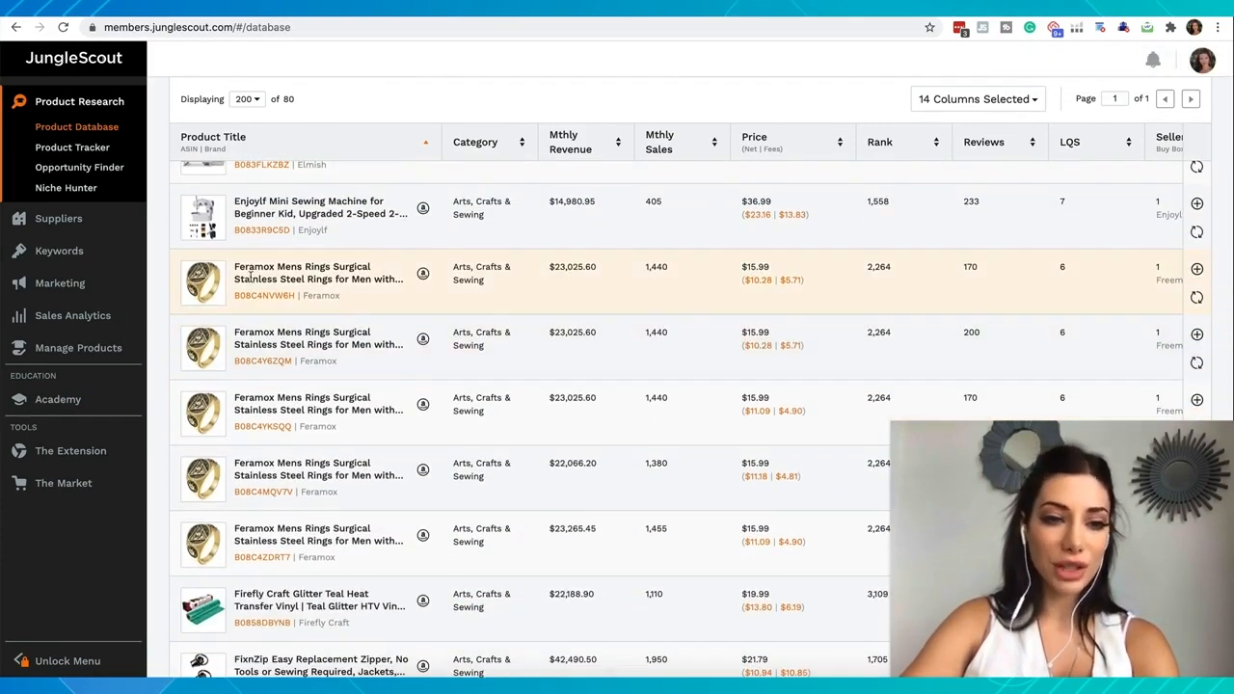
{"action": "mouse_move", "coordinate": [198, 279]}
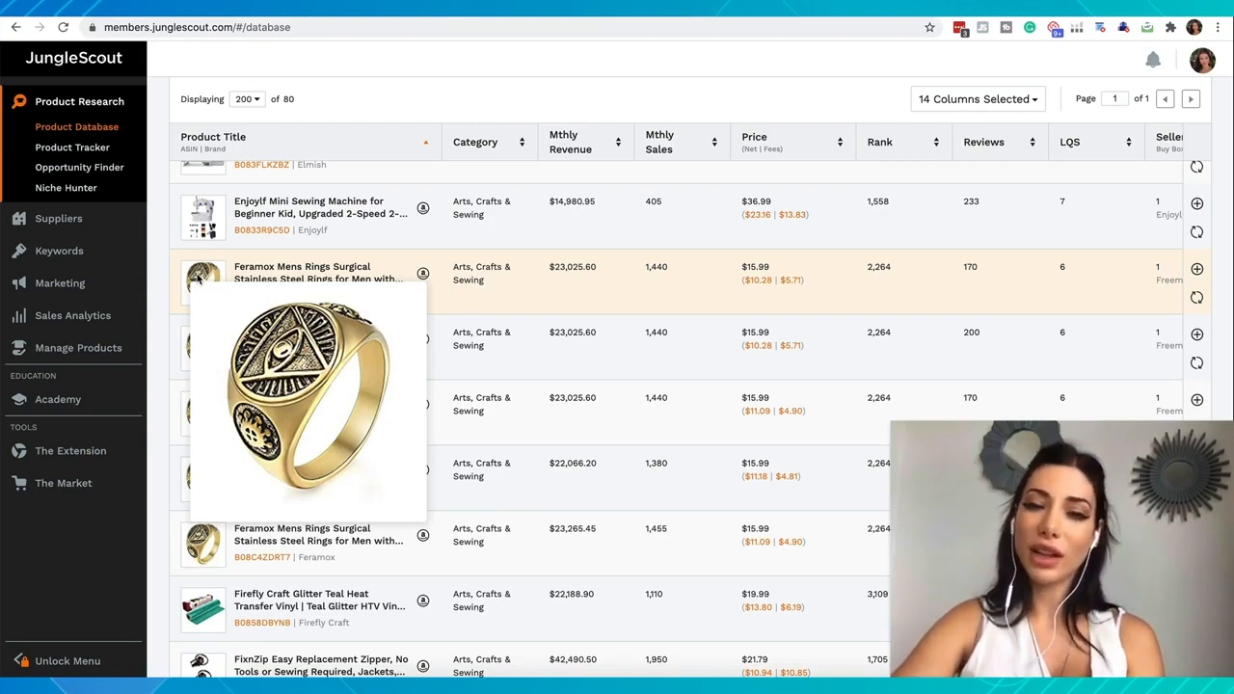
{"action": "scroll", "coordinate": [197, 278], "scroll_direction": "up", "scroll_amount": 3}
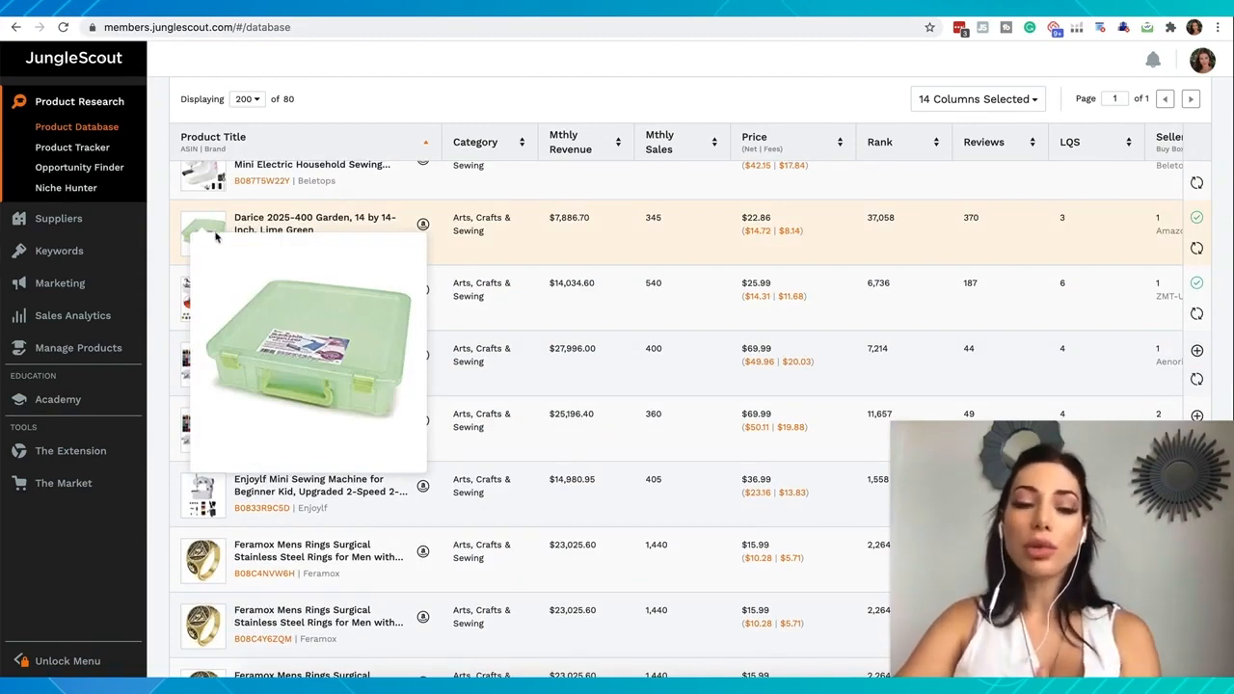
{"action": "scroll", "coordinate": [256, 405], "scroll_direction": "down", "scroll_amount": 2}
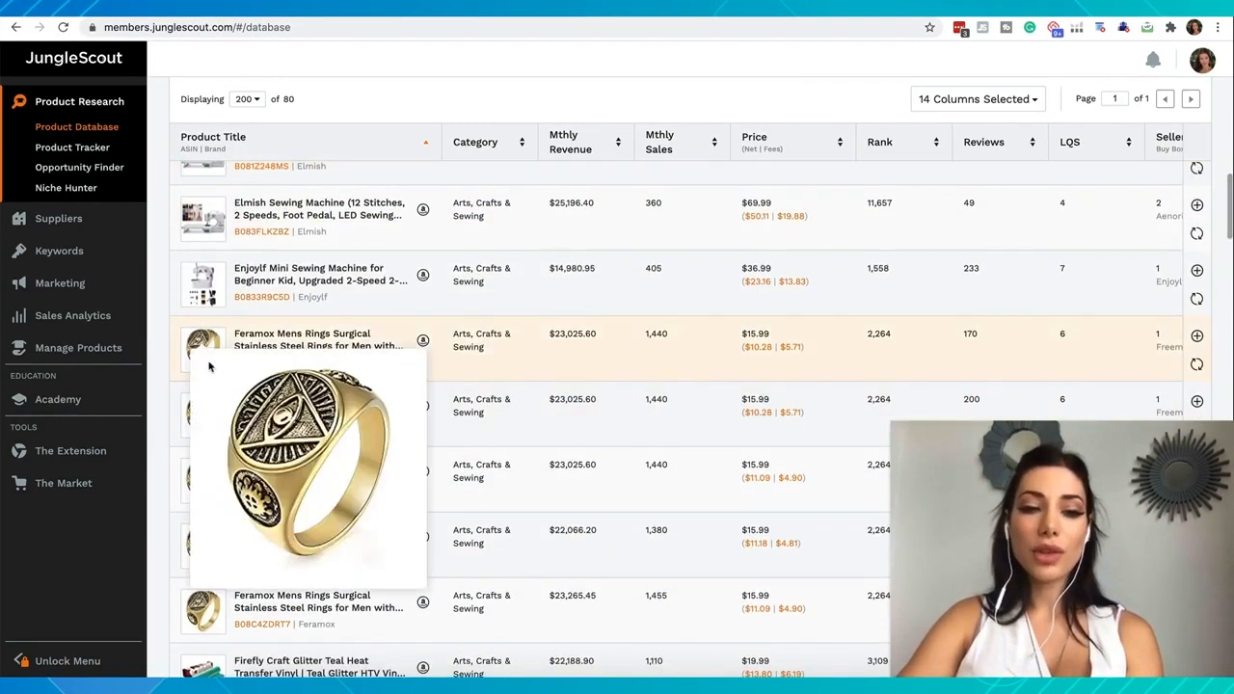
{"action": "scroll", "coordinate": [248, 353], "scroll_direction": "down", "scroll_amount": 3}
{"action": "scroll", "coordinate": [248, 353], "scroll_direction": "down", "scroll_amount": 1}
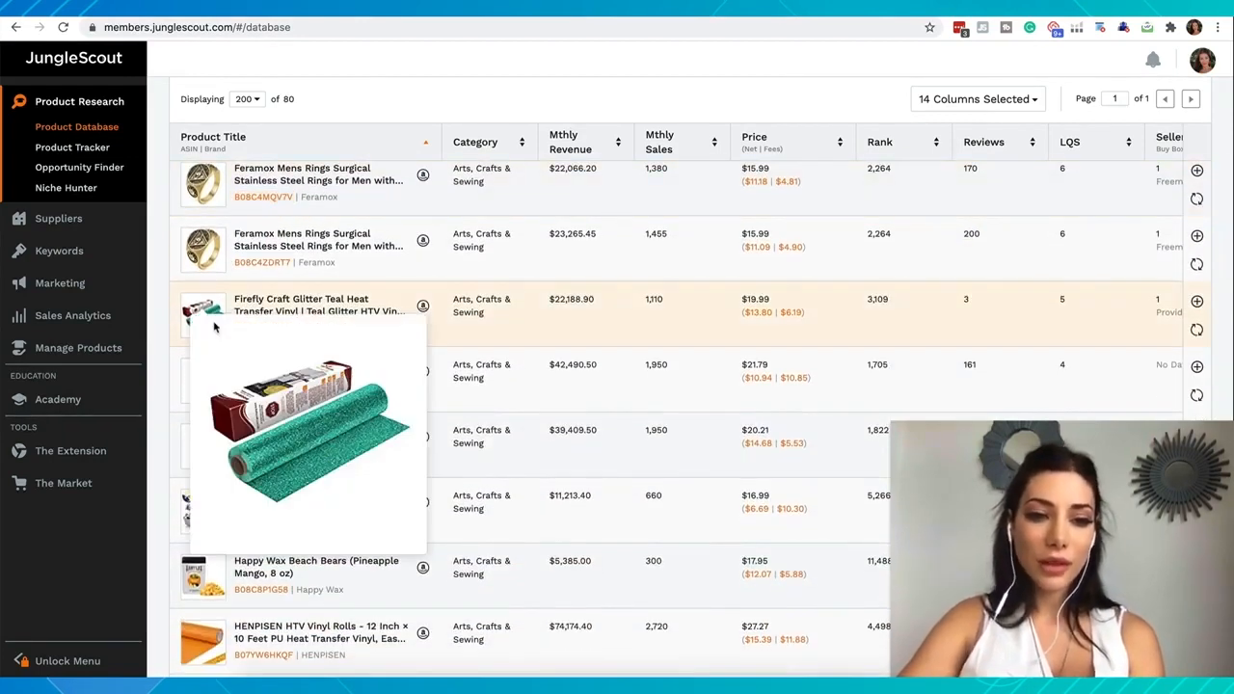
{"action": "mouse_move", "coordinate": [204, 321]}
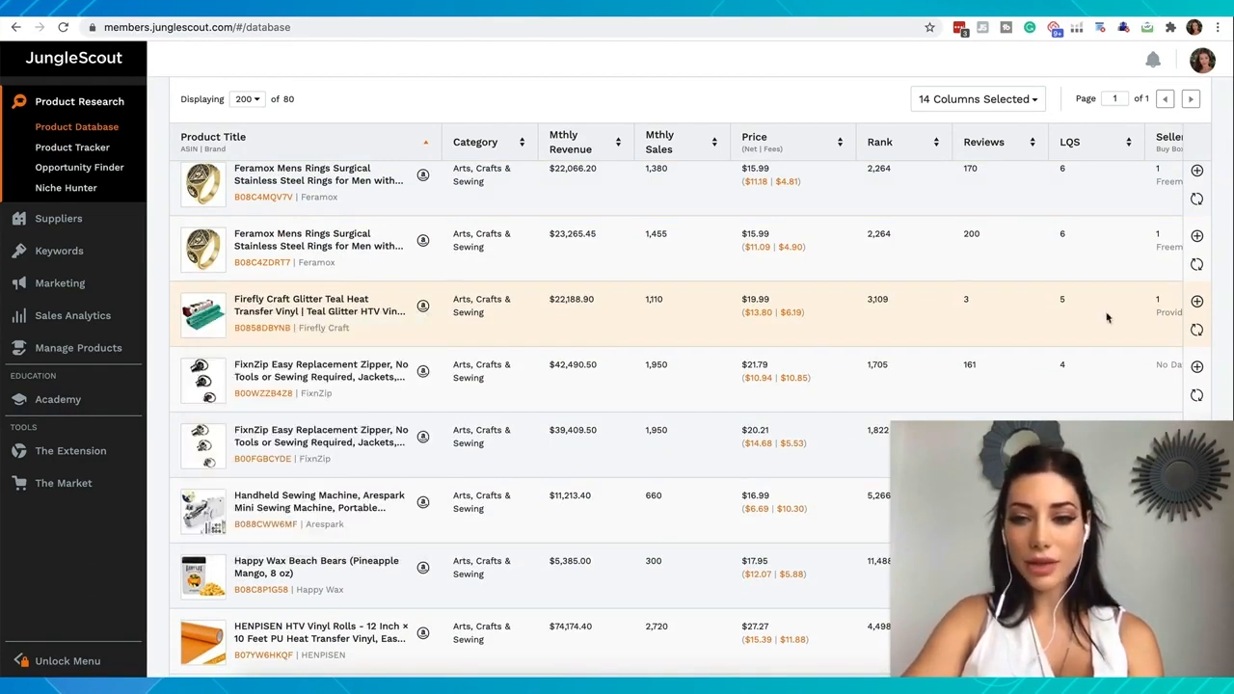
{"action": "left_click", "coordinate": [1195, 303]}
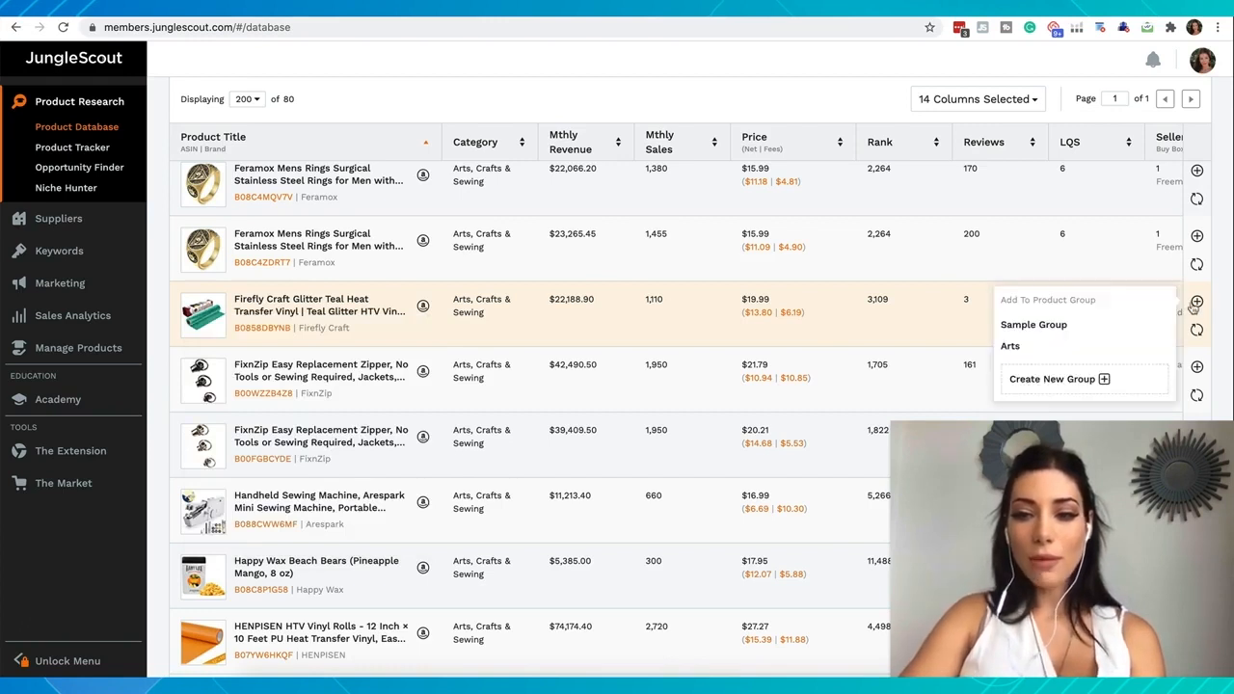
{"action": "left_click", "coordinate": [1049, 345]}
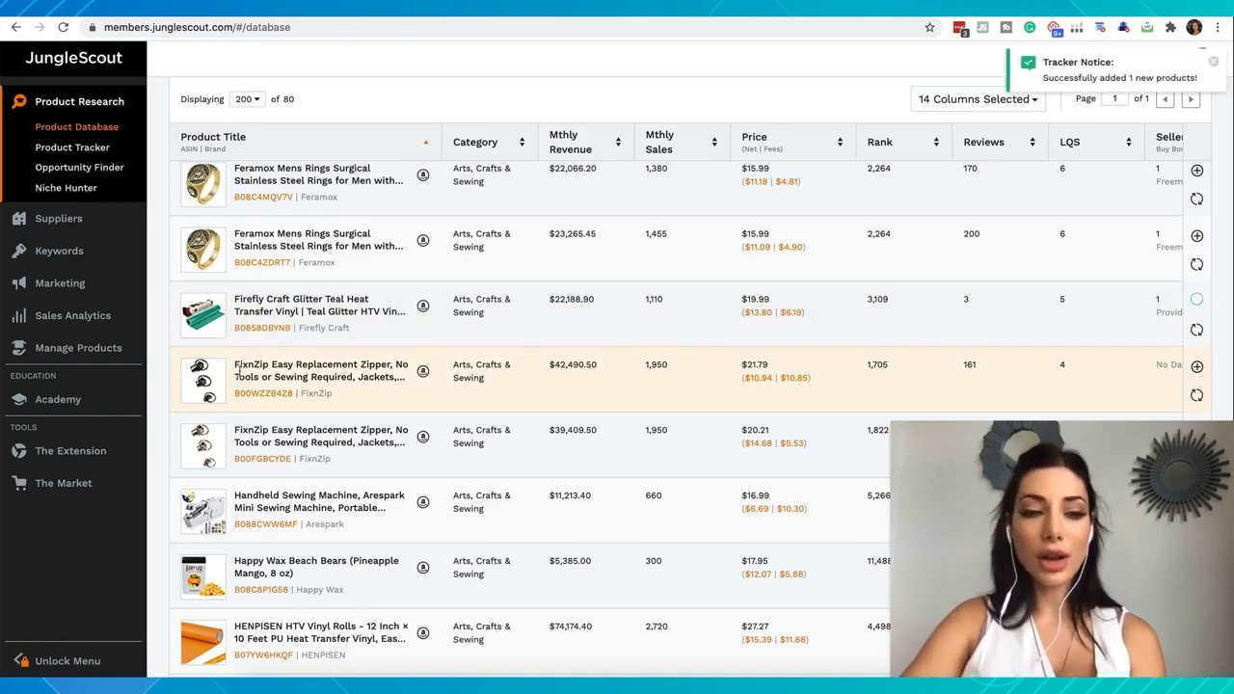
Step: Add the Baby category to the Arts, Crafts & Sewing product search and look over the updated results
{"action": "scroll", "coordinate": [286, 326], "scroll_direction": "down", "scroll_amount": 1}
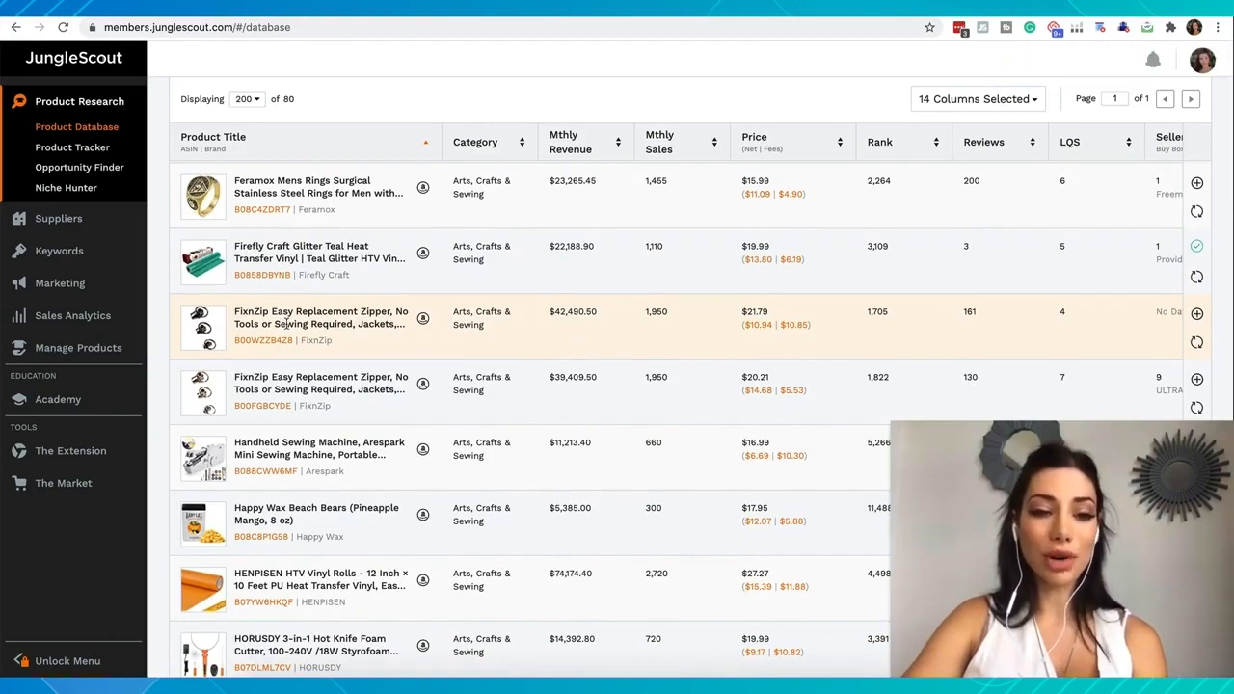
{"action": "scroll", "coordinate": [255, 381], "scroll_direction": "down", "scroll_amount": 4}
{"action": "scroll", "coordinate": [267, 403], "scroll_direction": "down", "scroll_amount": 10}
{"action": "scroll", "coordinate": [267, 404], "scroll_direction": "up", "scroll_amount": 20}
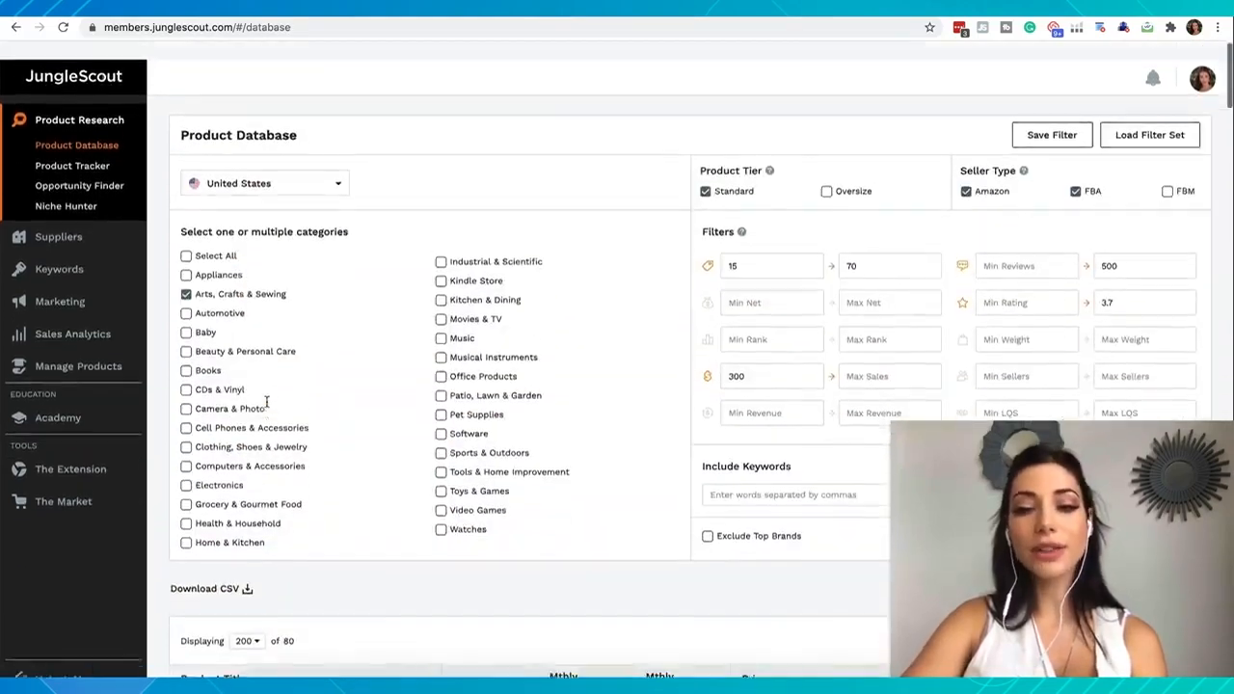
{"action": "scroll", "coordinate": [267, 403], "scroll_direction": "down", "scroll_amount": 4}
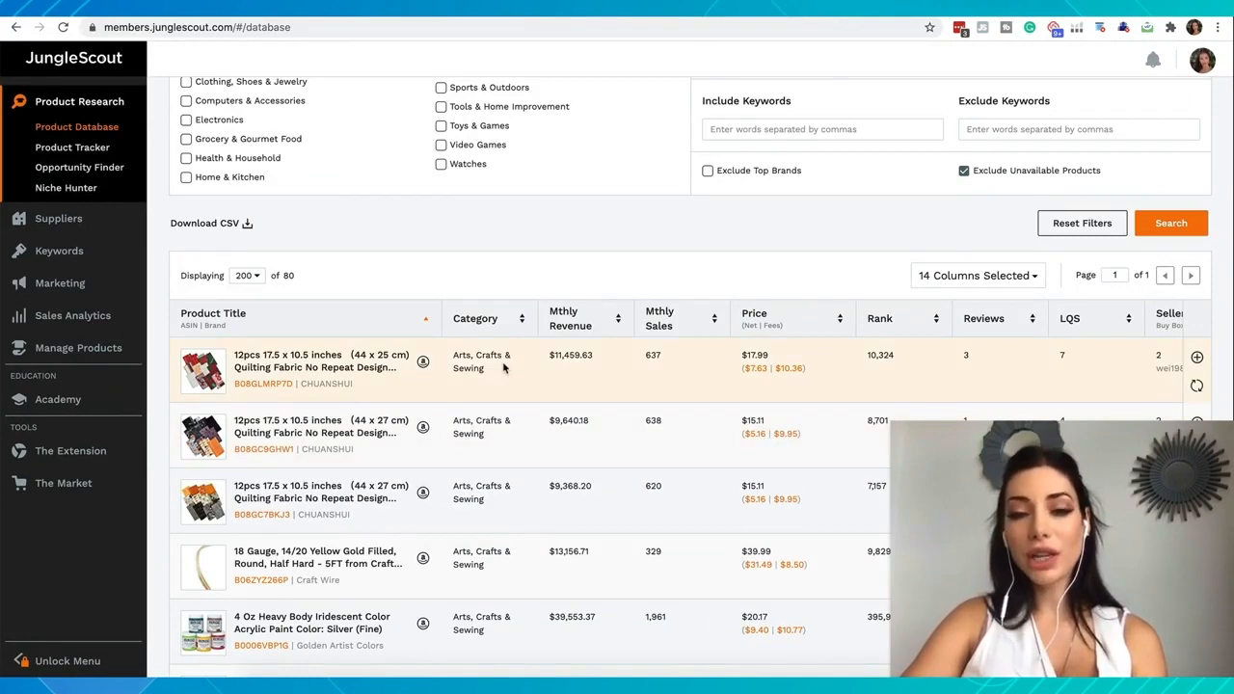
{"action": "scroll", "coordinate": [502, 366], "scroll_direction": "up", "scroll_amount": 4}
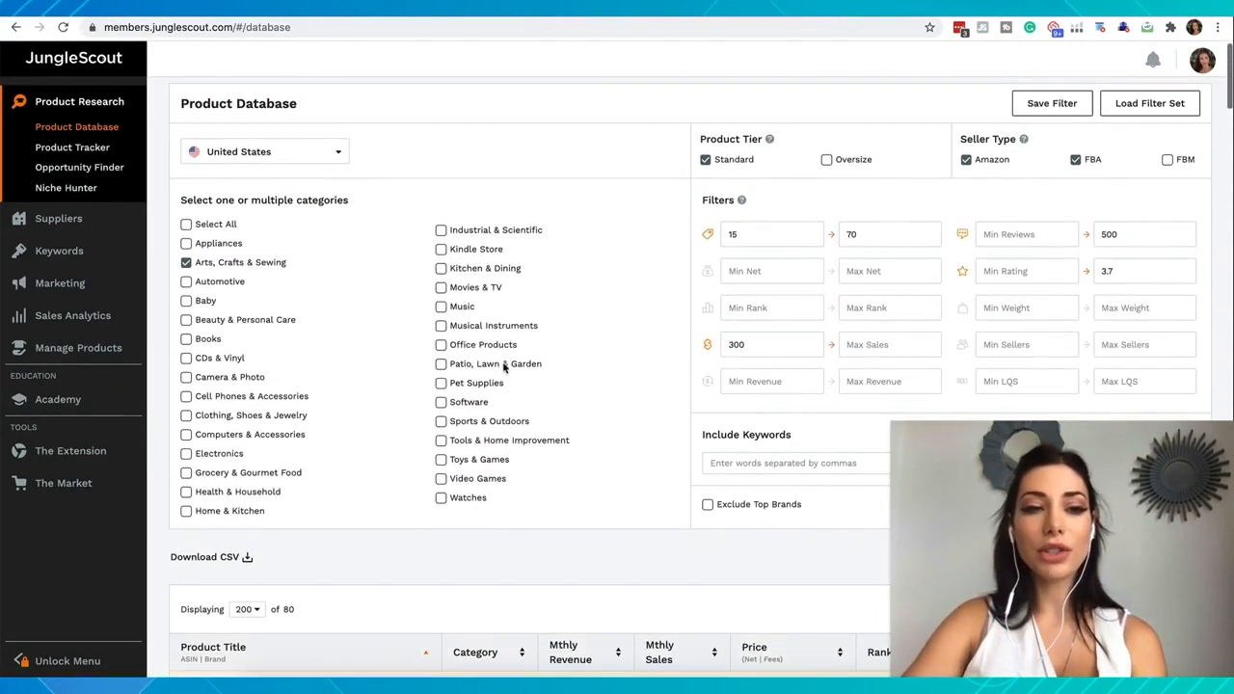
{"action": "left_click", "coordinate": [186, 301]}
{"action": "scroll", "coordinate": [415, 588], "scroll_direction": "down", "scroll_amount": 1}
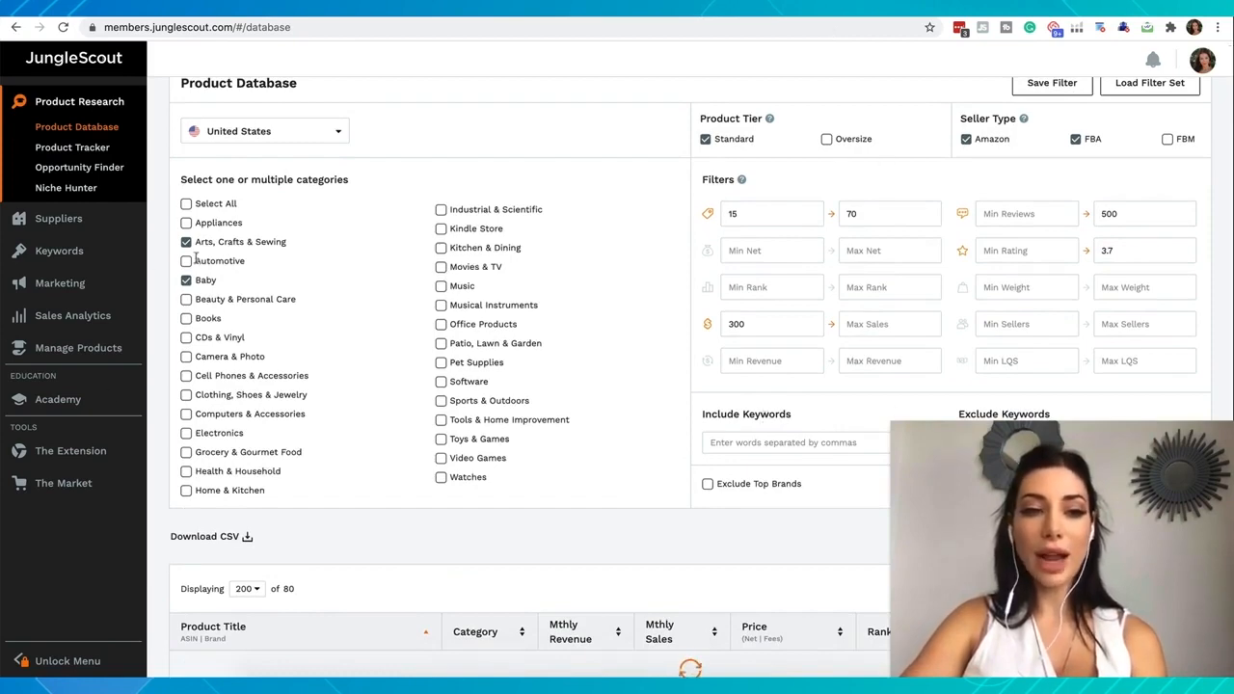
{"action": "scroll", "coordinate": [290, 615], "scroll_direction": "down", "scroll_amount": 5}
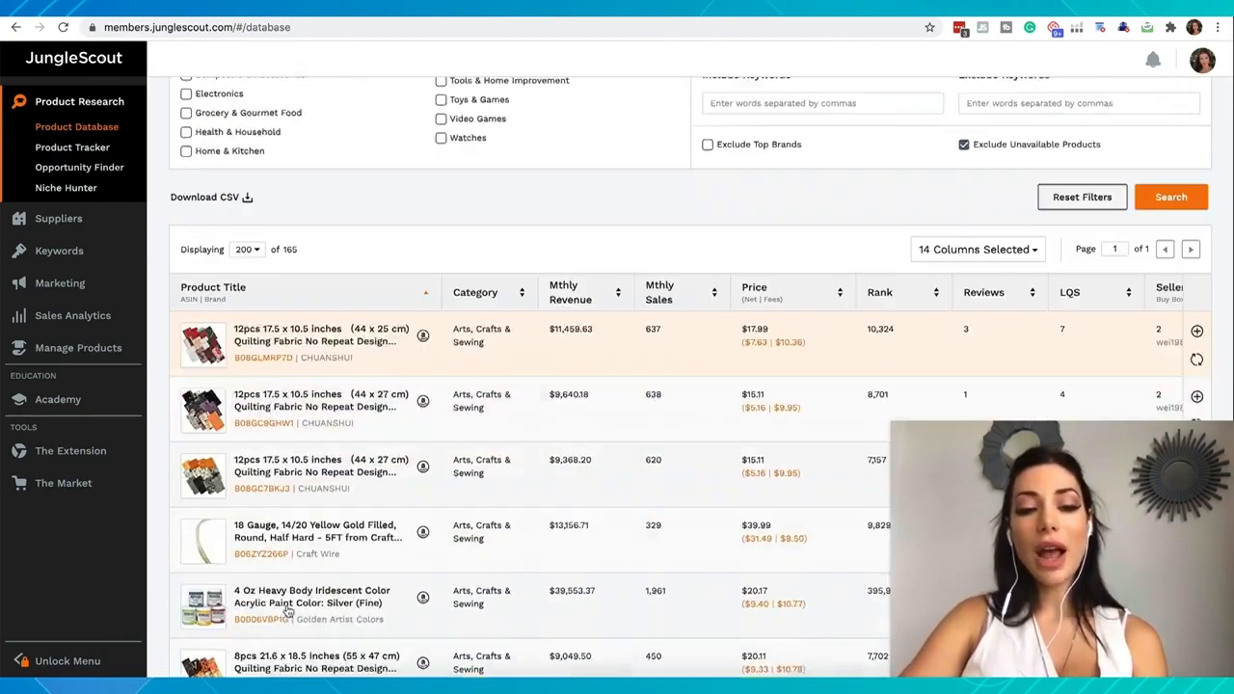
{"action": "scroll", "coordinate": [327, 247], "scroll_direction": "up", "scroll_amount": 1}
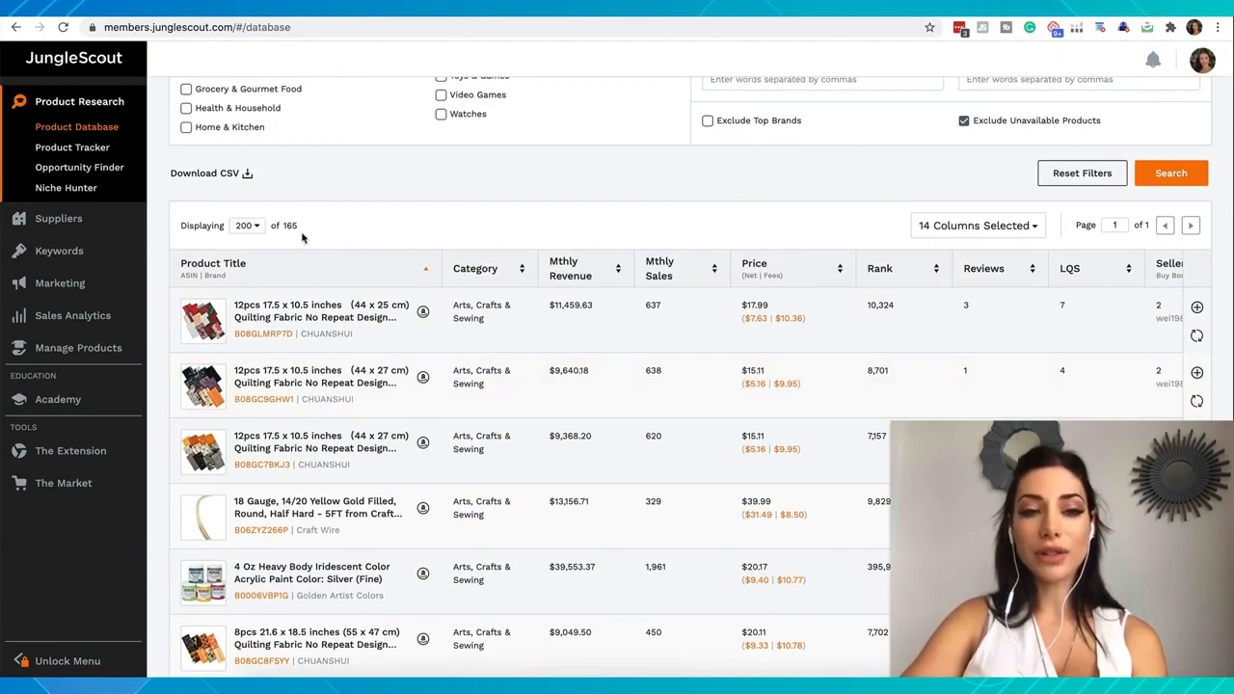
Step: Review the saved Arts products in the Product Tracker and open the DUTISON handheld sewing machine's Amazon listing
{"action": "scroll", "coordinate": [302, 237], "scroll_direction": "up", "scroll_amount": 4}
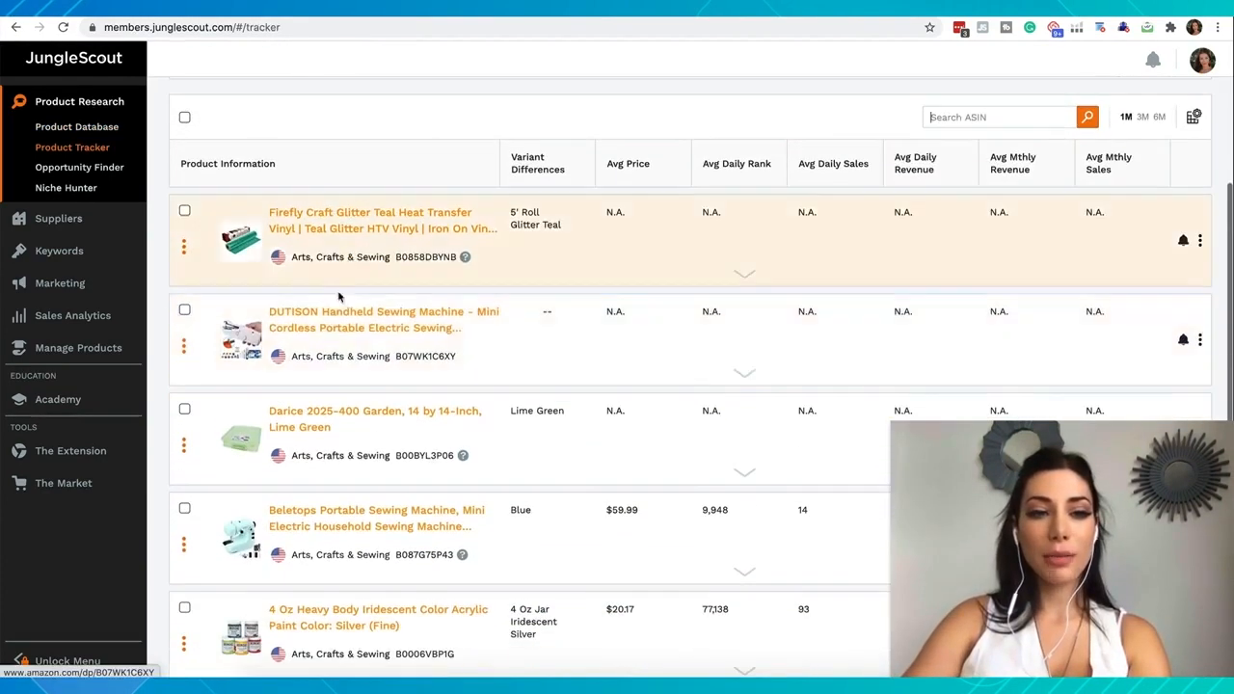
{"action": "scroll", "coordinate": [317, 350], "scroll_direction": "down", "scroll_amount": 2}
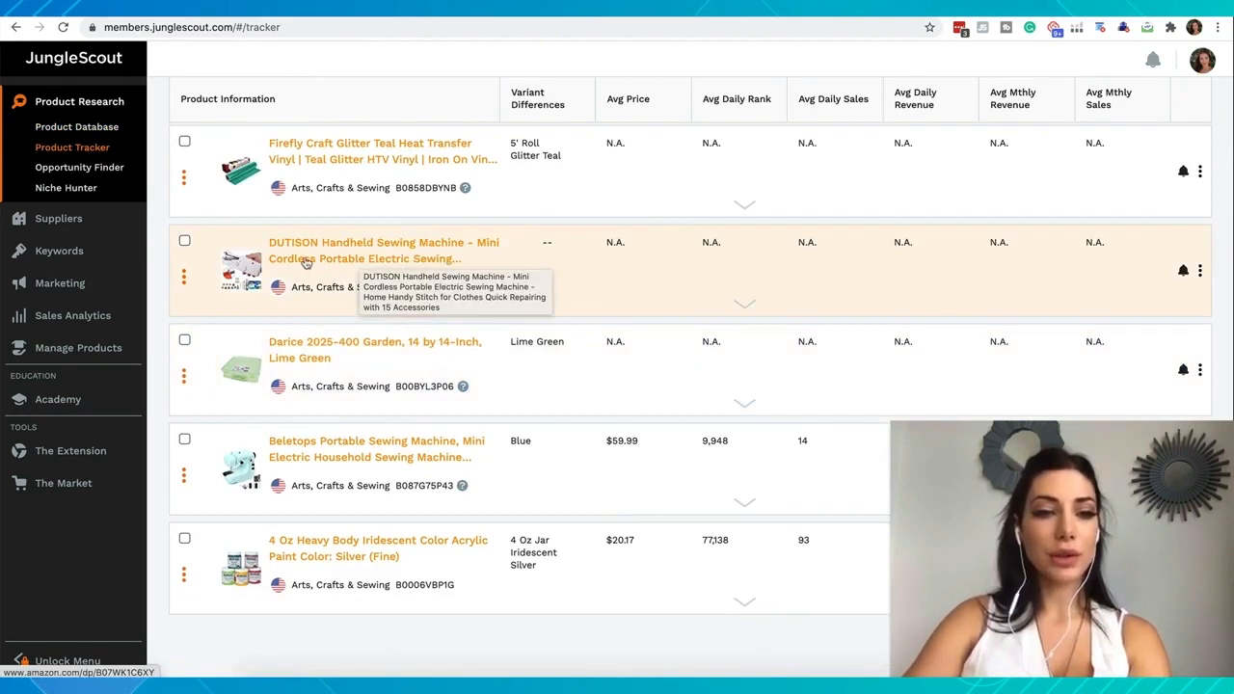
{"action": "left_click", "coordinate": [353, 268]}
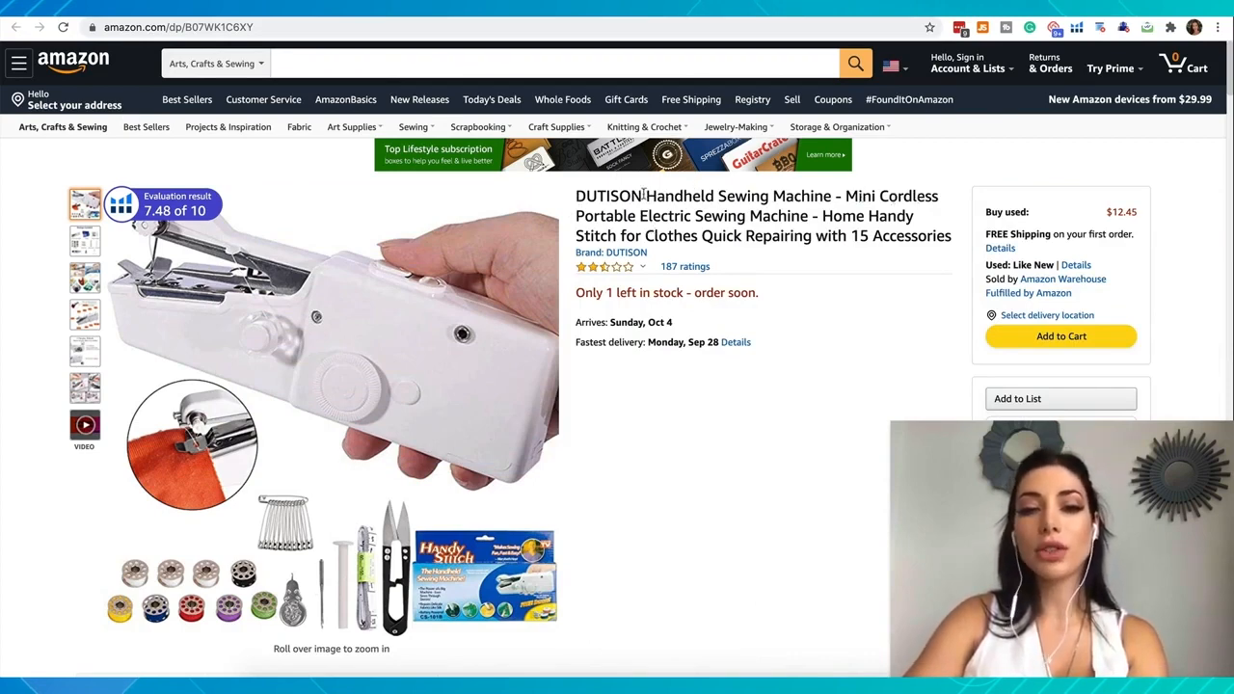
Step: Search all Amazon departments for "Handheld Sewing Machine", reusing the listing title without the DUTISON brand name
{"action": "left_click_drag", "start_coordinate": [834, 196], "coordinate": [652, 192]}
{"action": "key", "text": "ctrl+c"}
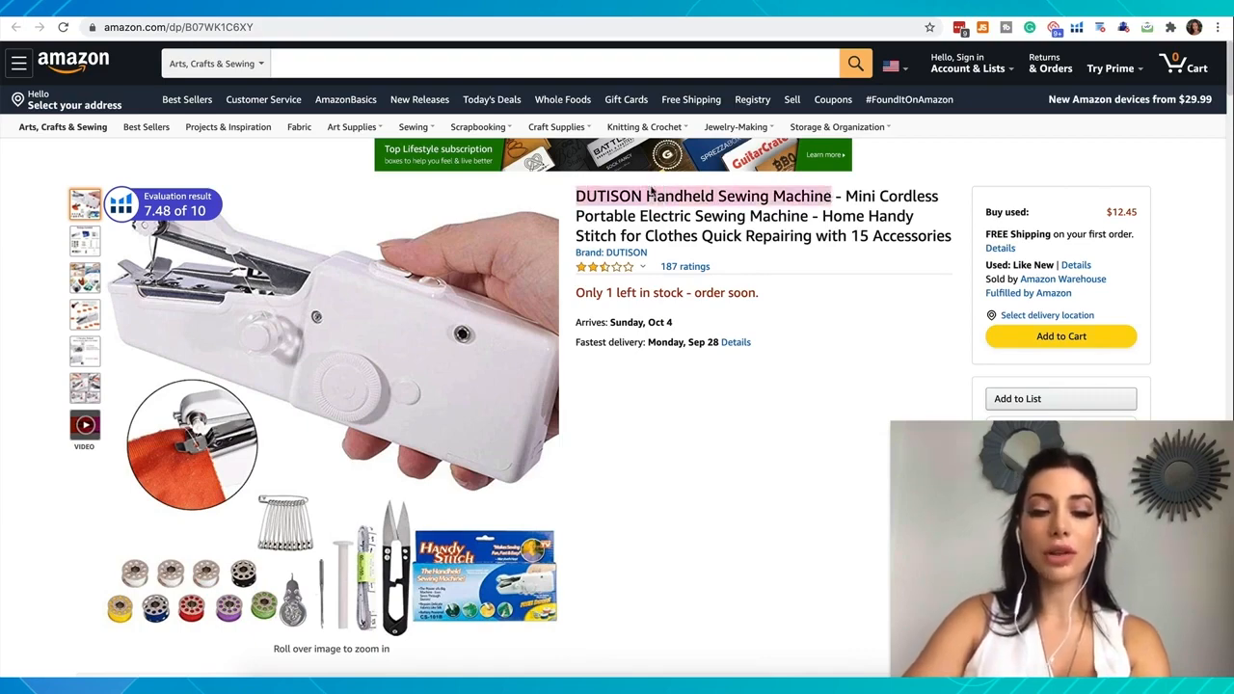
{"action": "left_click", "coordinate": [345, 67]}
{"action": "key", "text": "ctrl+v"}
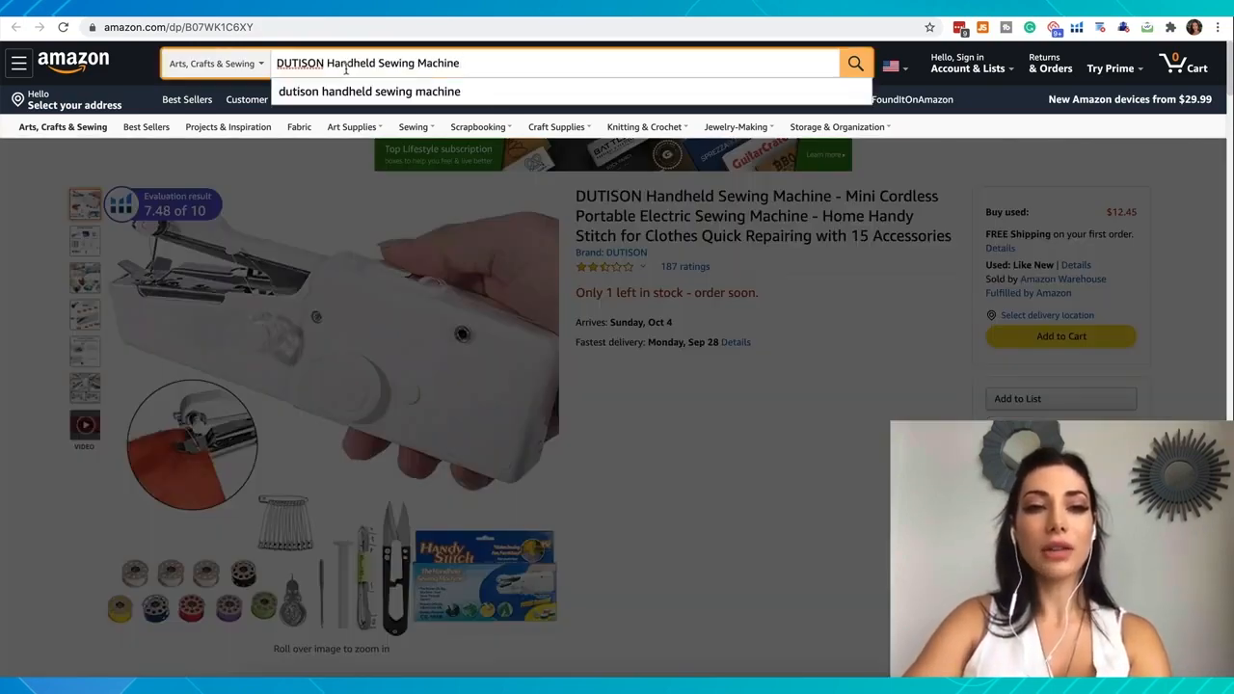
{"action": "left_click_drag", "start_coordinate": [329, 64], "coordinate": [276, 65]}
{"action": "key", "text": "BackSpace"}
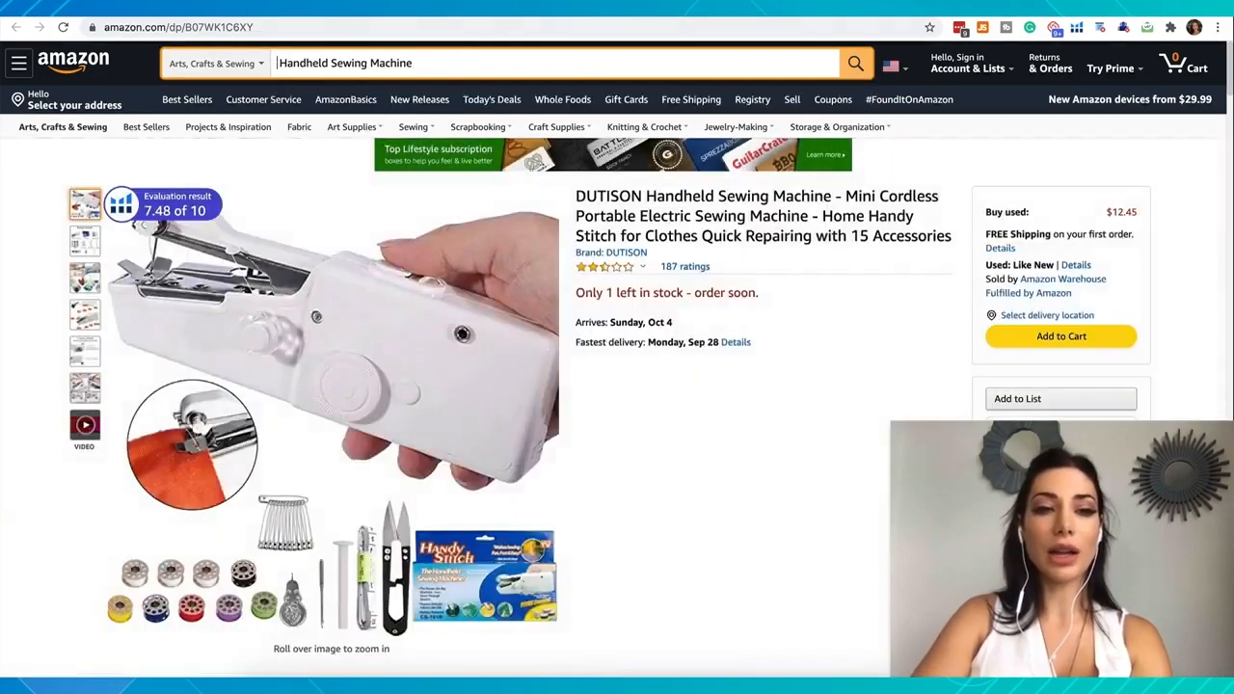
{"action": "left_click", "coordinate": [248, 62]}
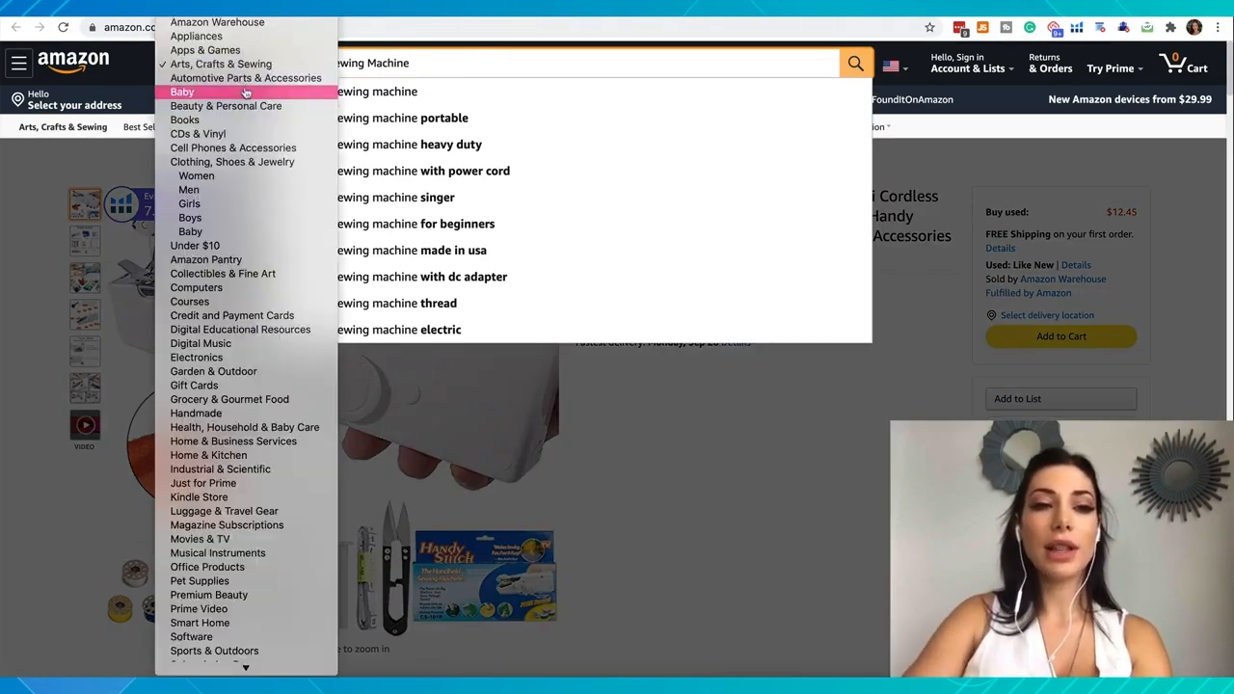
{"action": "left_click", "coordinate": [248, 61]}
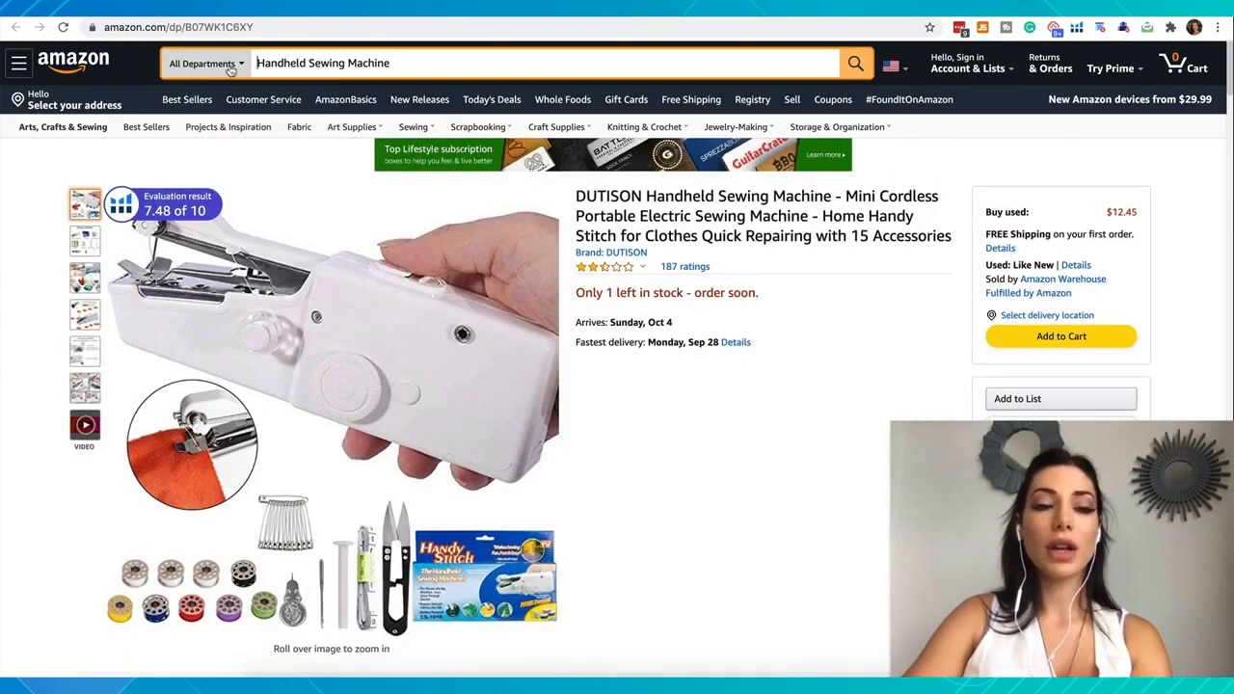
{"action": "left_click", "coordinate": [855, 63]}
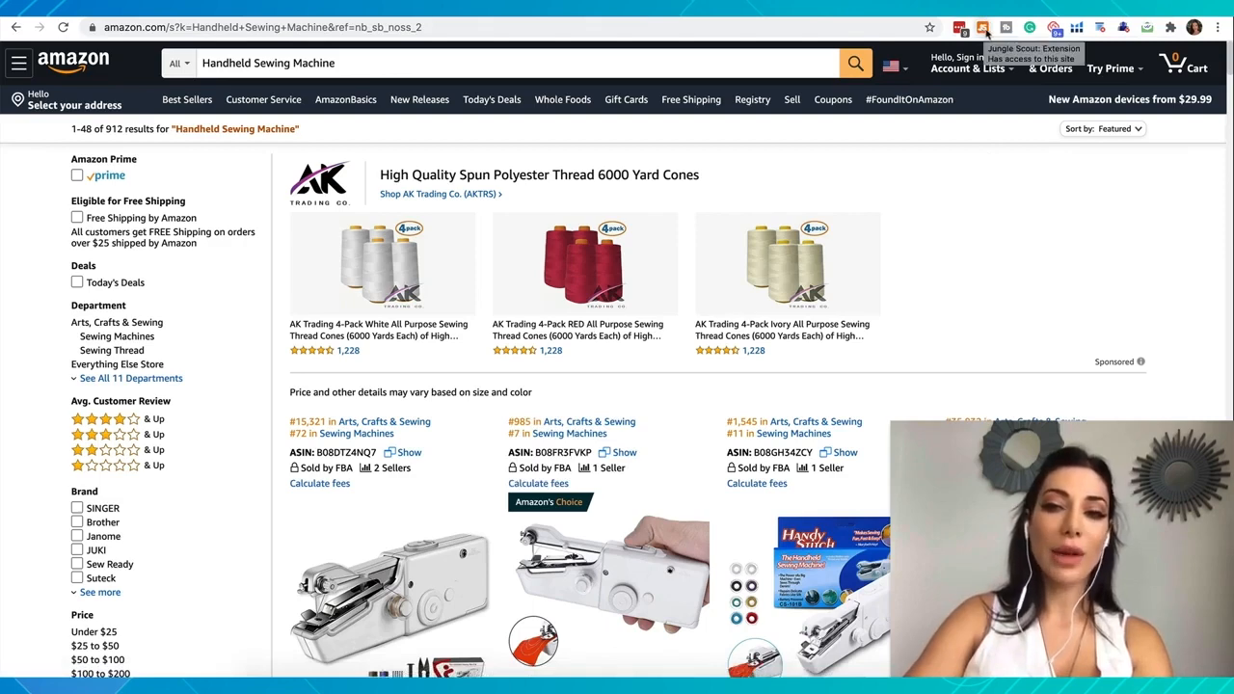
Step: Run the Jungle Scout extension on the Amazon search results and examine the sewing machines' sales, prices, reviews and opportunity score
{"action": "left_click", "coordinate": [985, 31]}
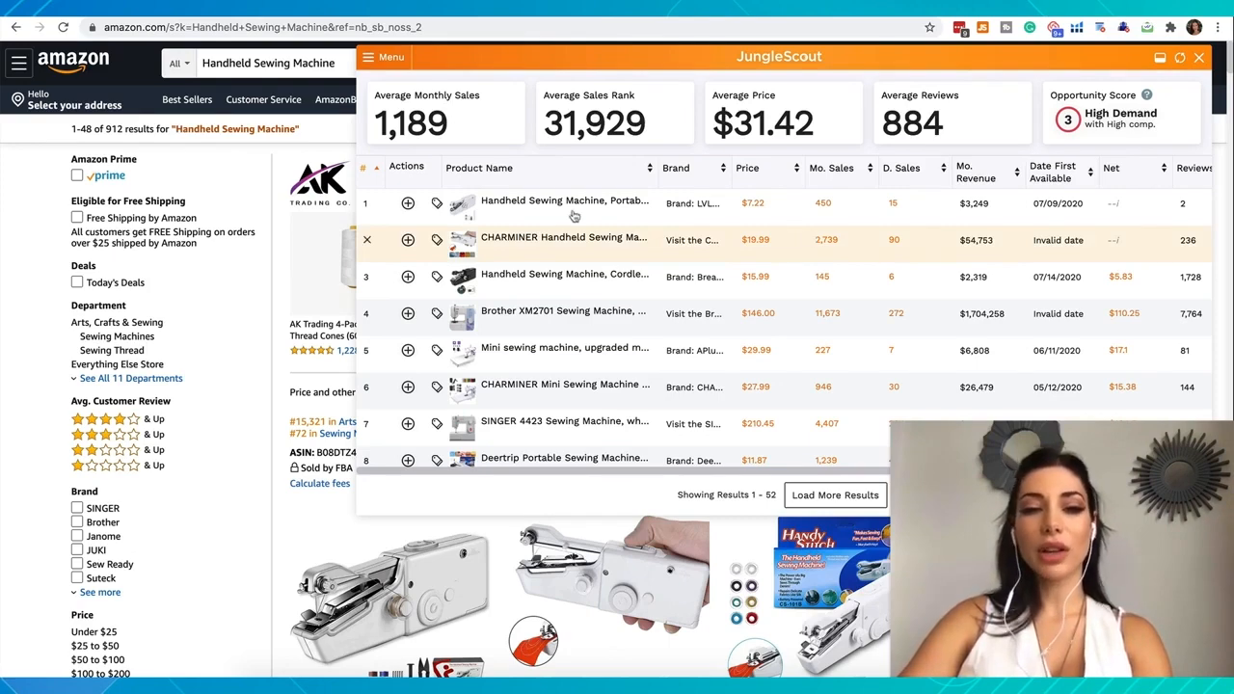
{"action": "mouse_move", "coordinate": [574, 214]}
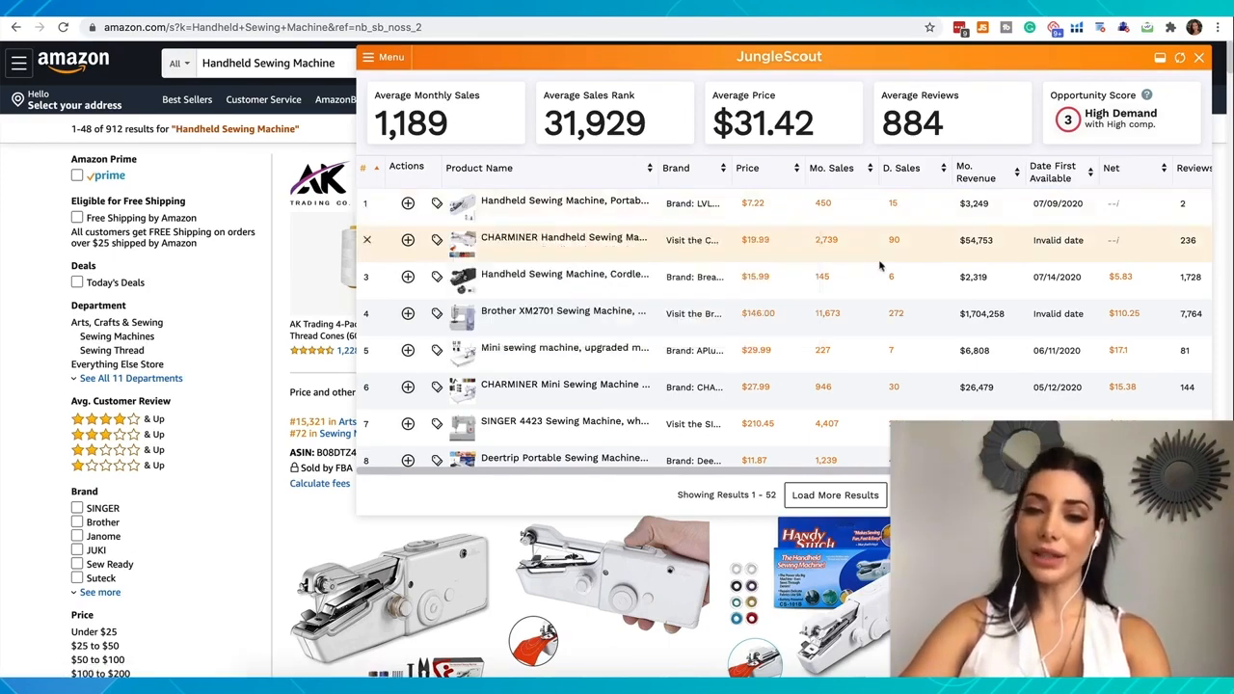
{"action": "scroll", "coordinate": [839, 386], "scroll_direction": "down", "scroll_amount": 1}
{"action": "scroll", "coordinate": [839, 386], "scroll_direction": "up", "scroll_amount": 1}
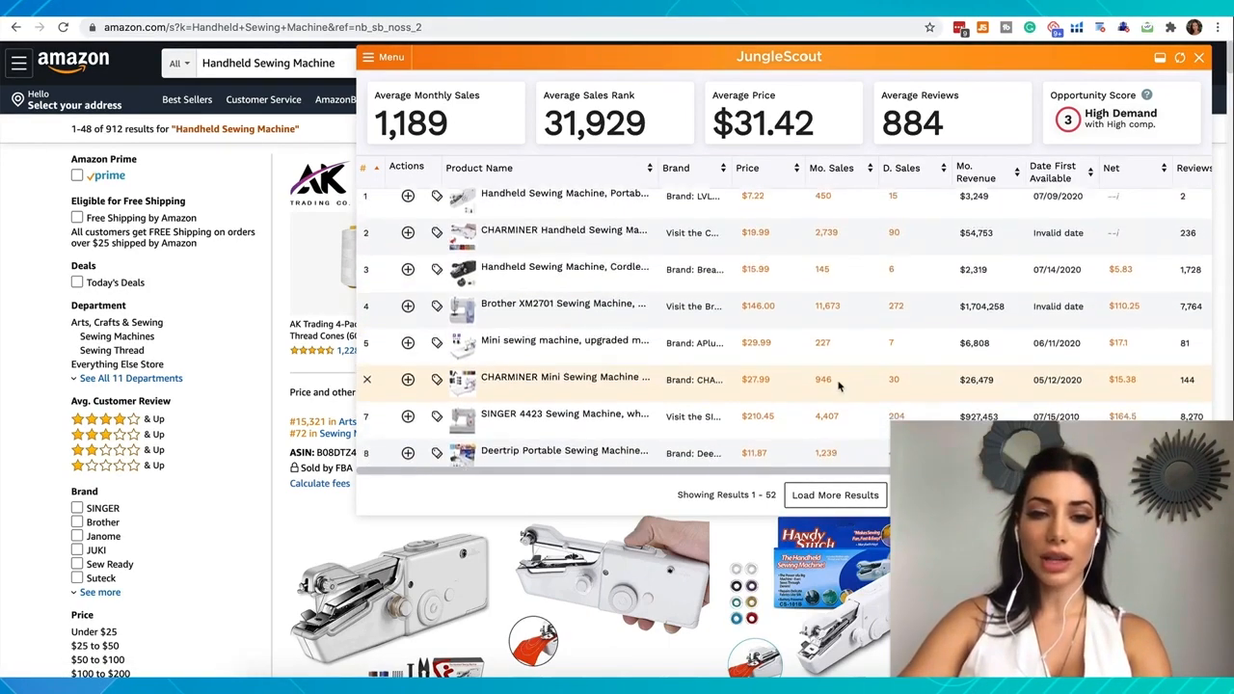
{"action": "mouse_move", "coordinate": [500, 247]}
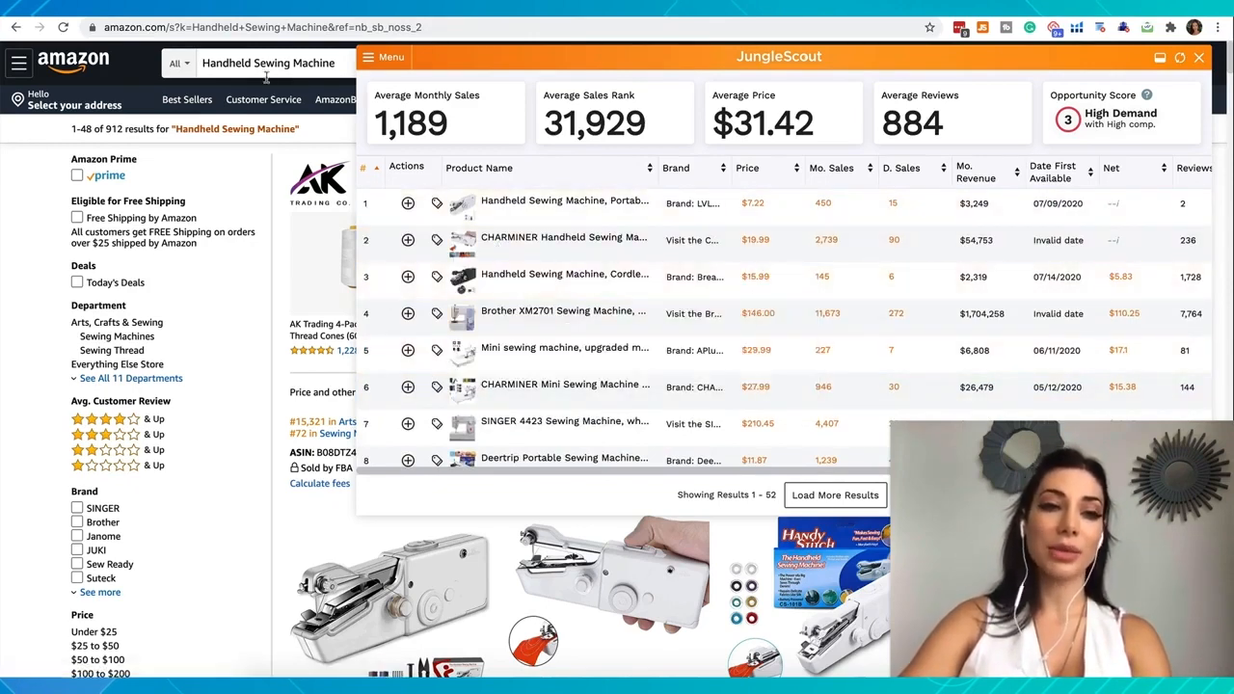
{"action": "mouse_move", "coordinate": [475, 321]}
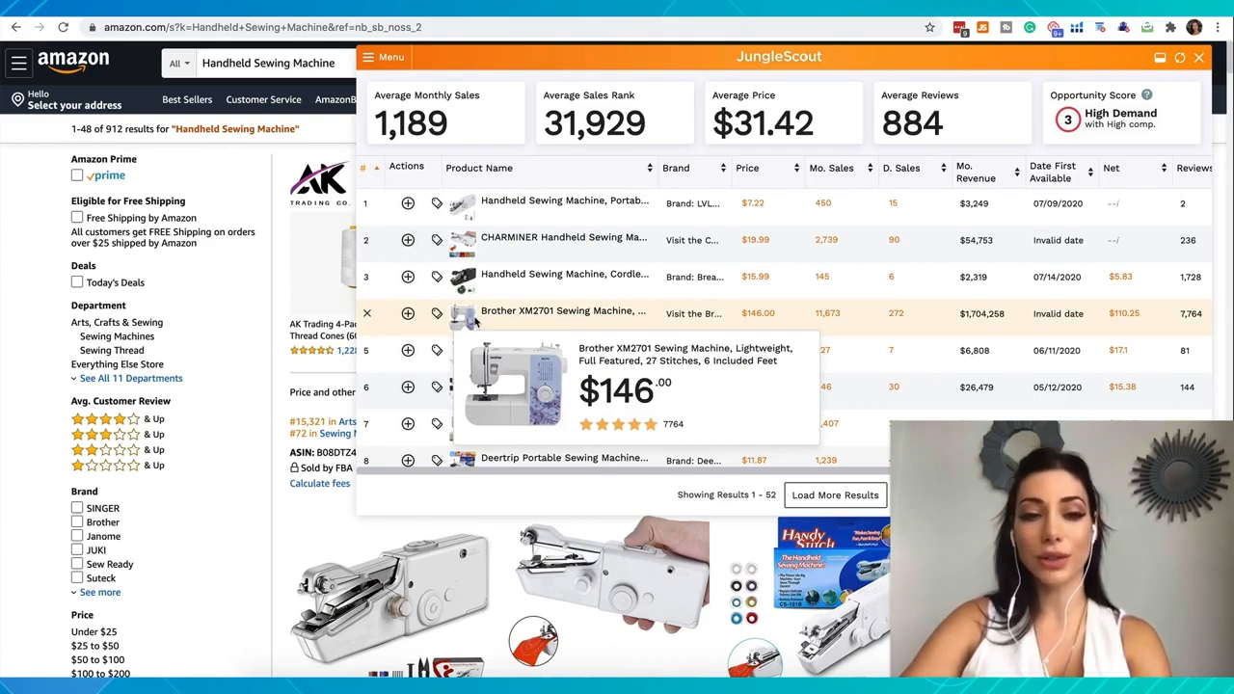
Step: Remove the Brother XM2701, the upgraded mini sewing machine with foot pedal, the CHARMINER Mini and the SINGER 4423 from the results table
{"action": "left_click", "coordinate": [367, 320]}
{"action": "mouse_move", "coordinate": [471, 320]}
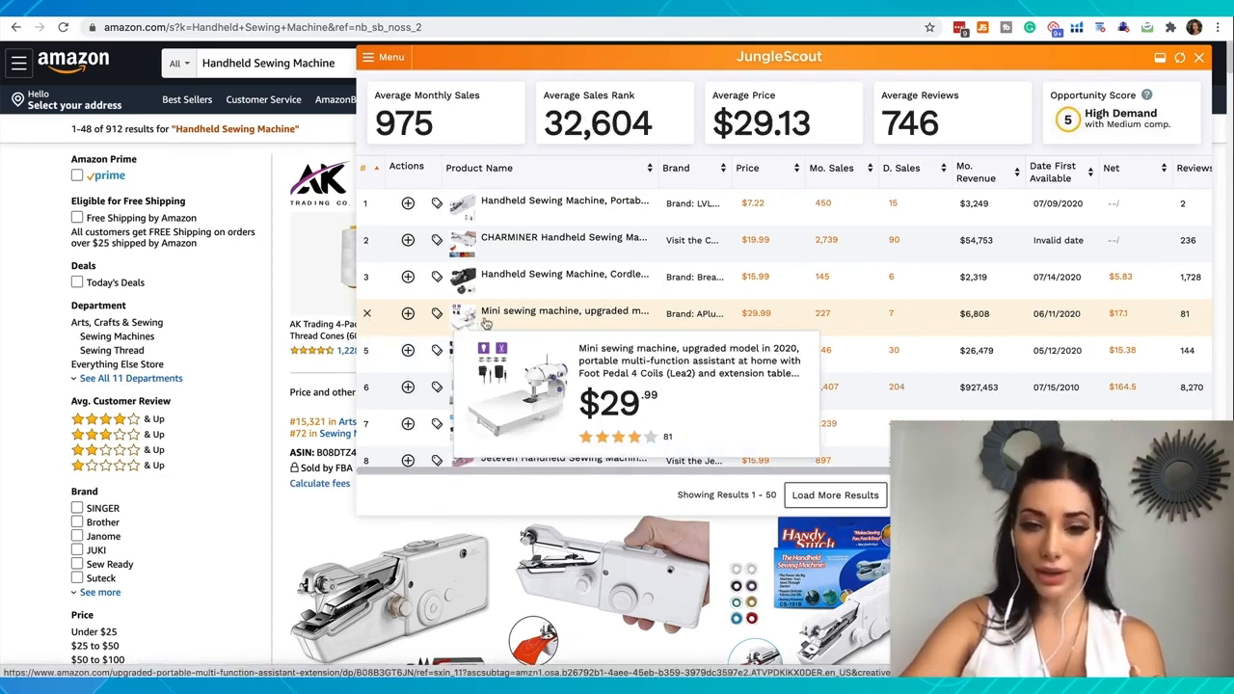
{"action": "left_click", "coordinate": [367, 317]}
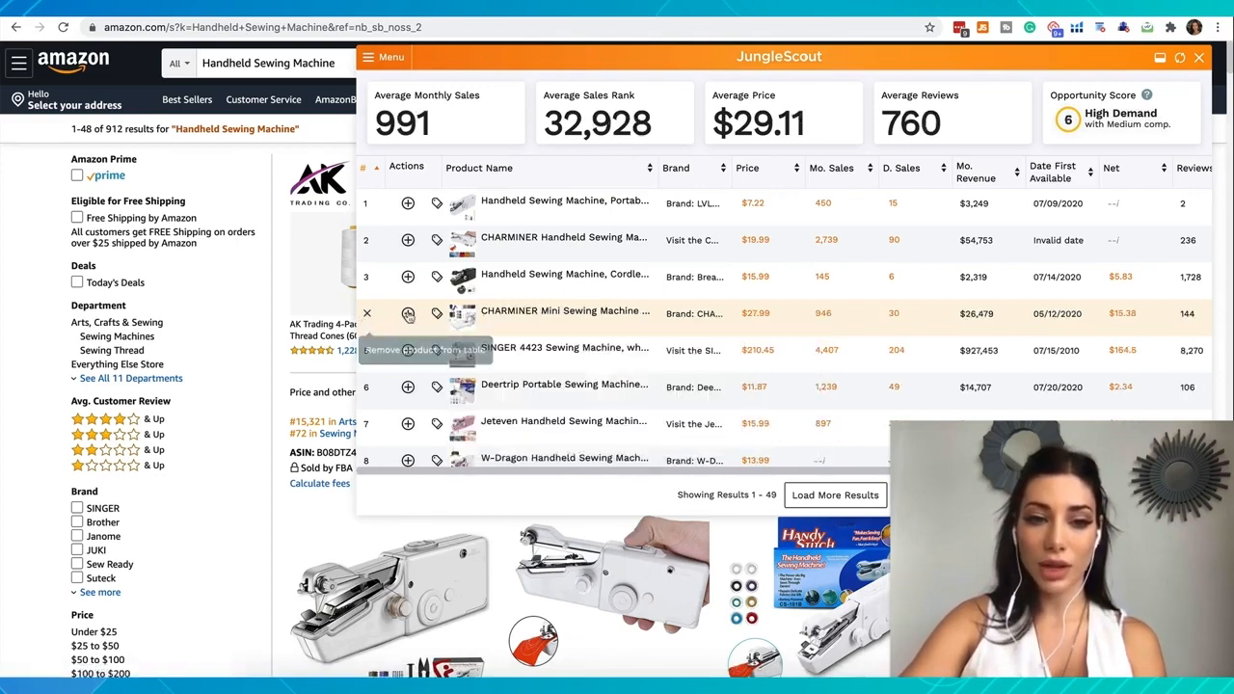
{"action": "left_click", "coordinate": [369, 315]}
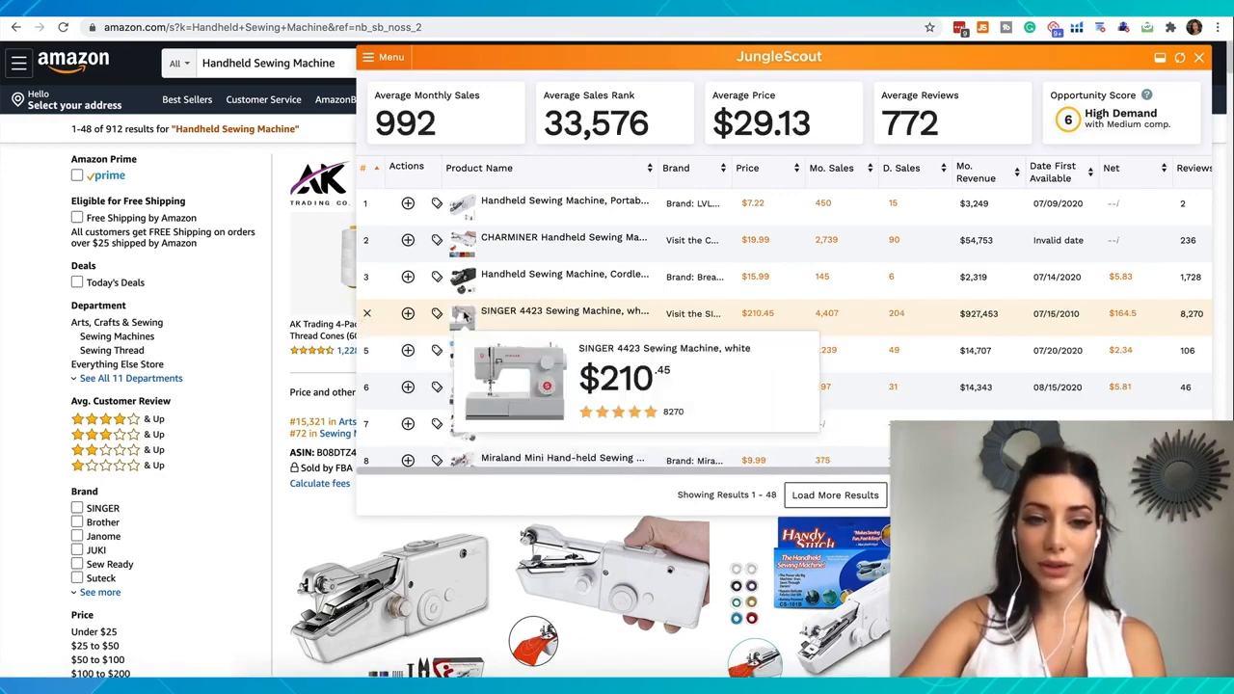
{"action": "left_click", "coordinate": [367, 316]}
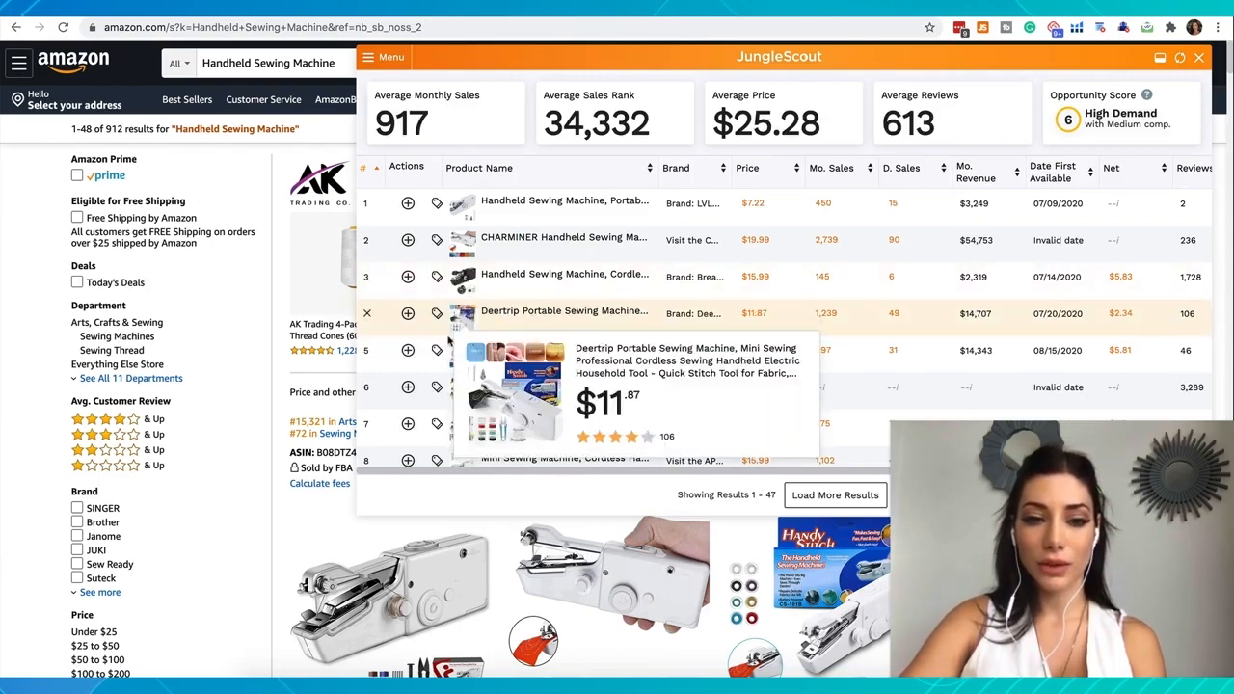
Step: Check the product previews for machines that are not handheld and remove the KPCB Mini Sewing Machine from the results table
{"action": "mouse_move", "coordinate": [459, 355]}
{"action": "scroll", "coordinate": [459, 355], "scroll_direction": "down", "scroll_amount": 1}
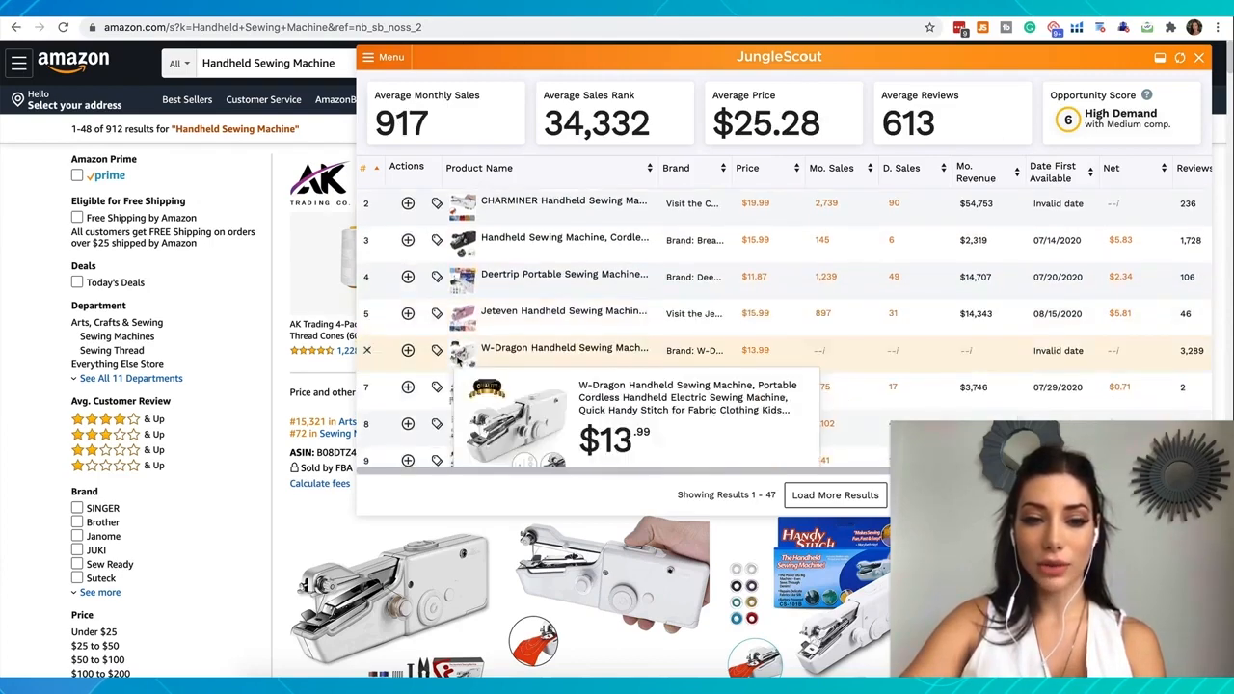
{"action": "scroll", "coordinate": [442, 391], "scroll_direction": "down", "scroll_amount": 3}
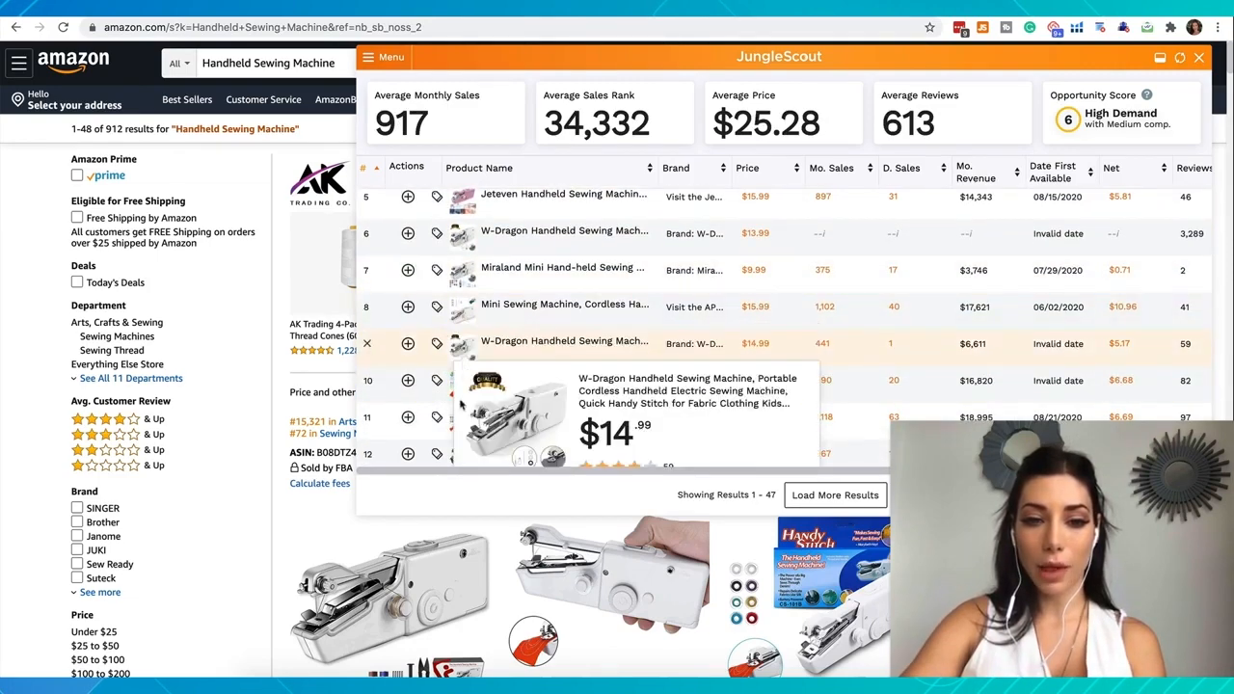
{"action": "scroll", "coordinate": [452, 313], "scroll_direction": "down", "scroll_amount": 3}
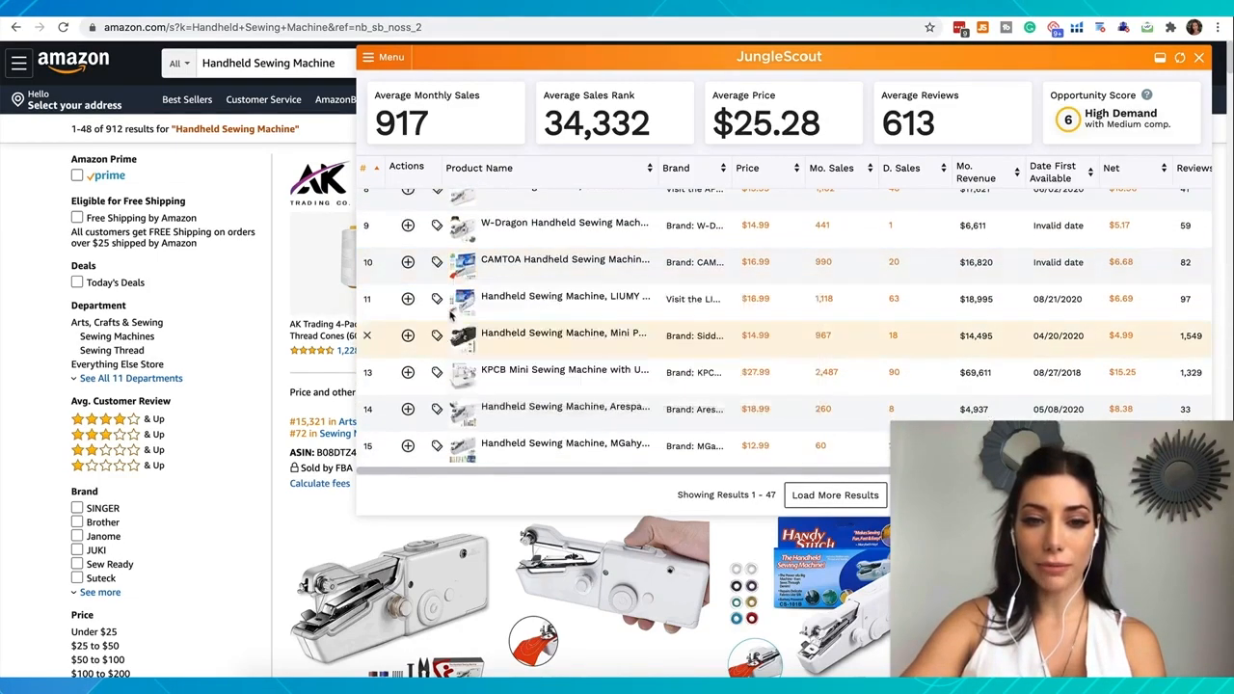
{"action": "mouse_move", "coordinate": [463, 384]}
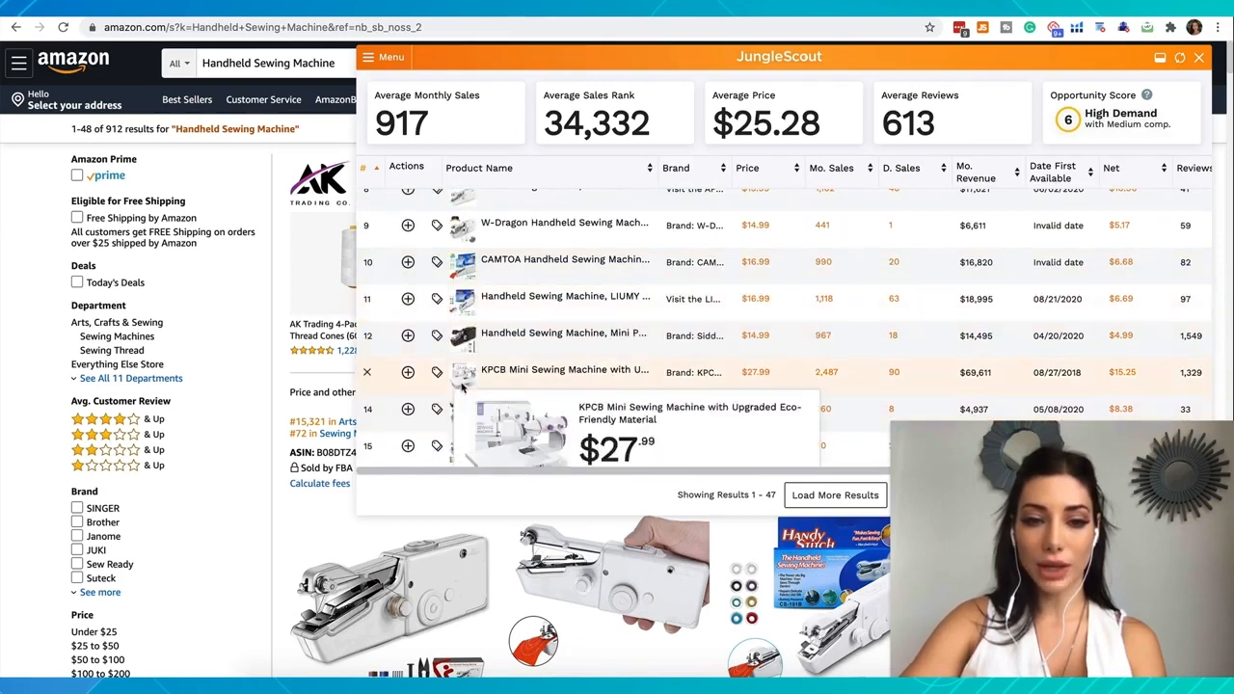
{"action": "scroll", "coordinate": [463, 384], "scroll_direction": "down", "scroll_amount": 4}
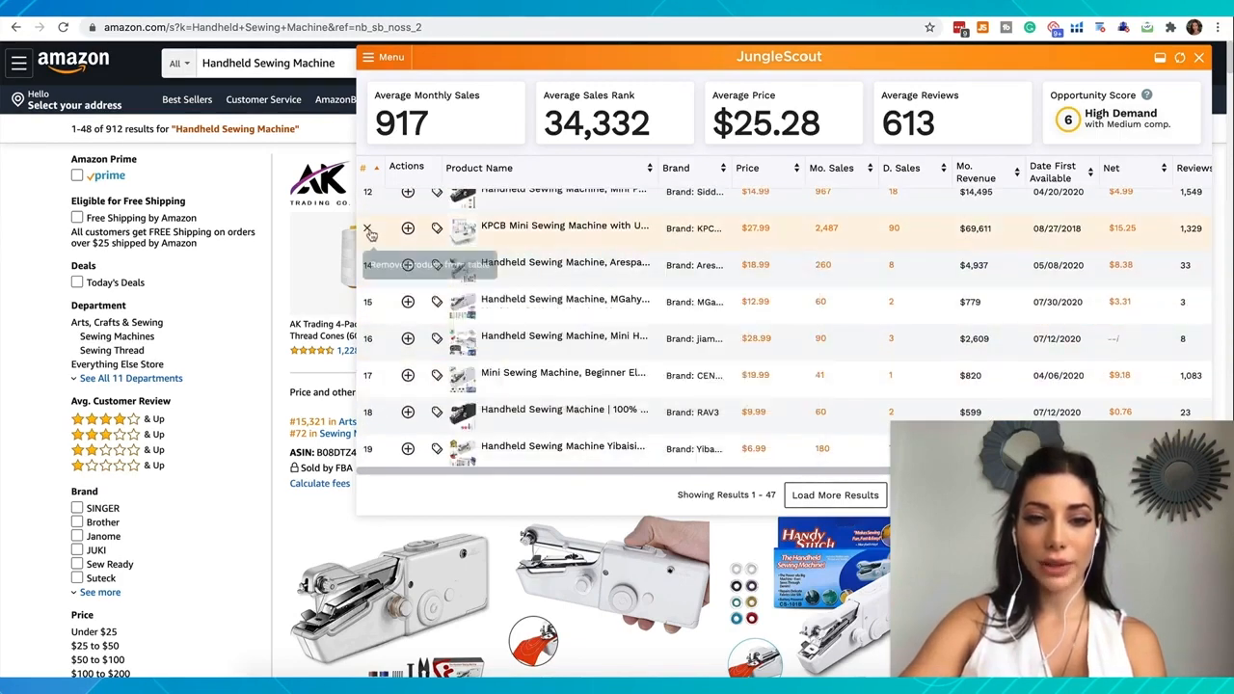
{"action": "left_click", "coordinate": [367, 232]}
Step: Remove further non-handheld machines from the results table, including the two Varmax models and the SINGER Start 1304
{"action": "mouse_move", "coordinate": [485, 241]}
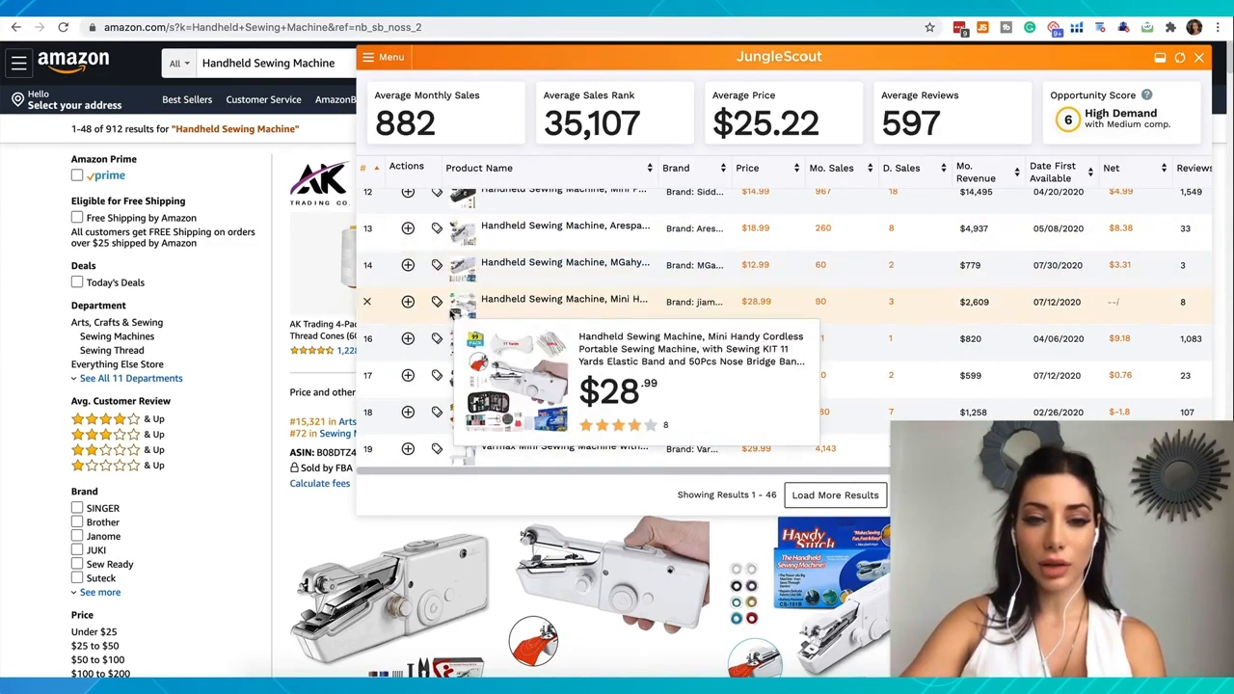
{"action": "mouse_move", "coordinate": [455, 376]}
{"action": "scroll", "coordinate": [453, 383], "scroll_direction": "down", "scroll_amount": 1}
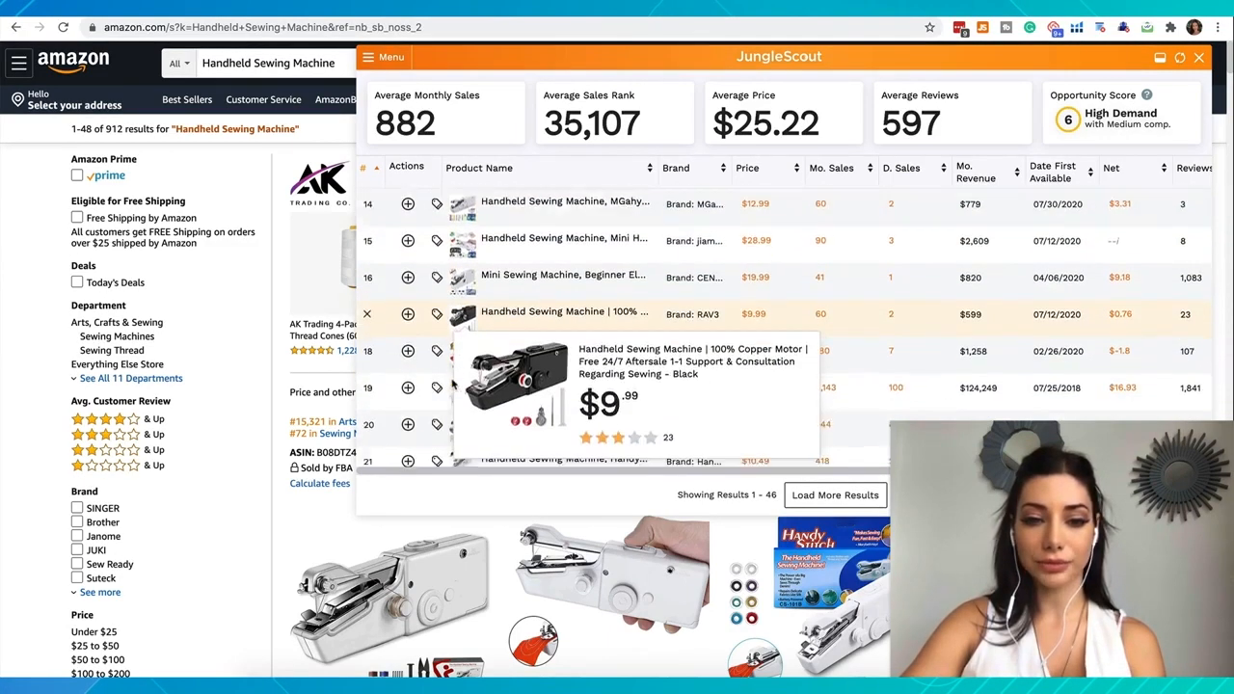
{"action": "scroll", "coordinate": [454, 381], "scroll_direction": "down", "scroll_amount": 3}
{"action": "left_click", "coordinate": [367, 296]}
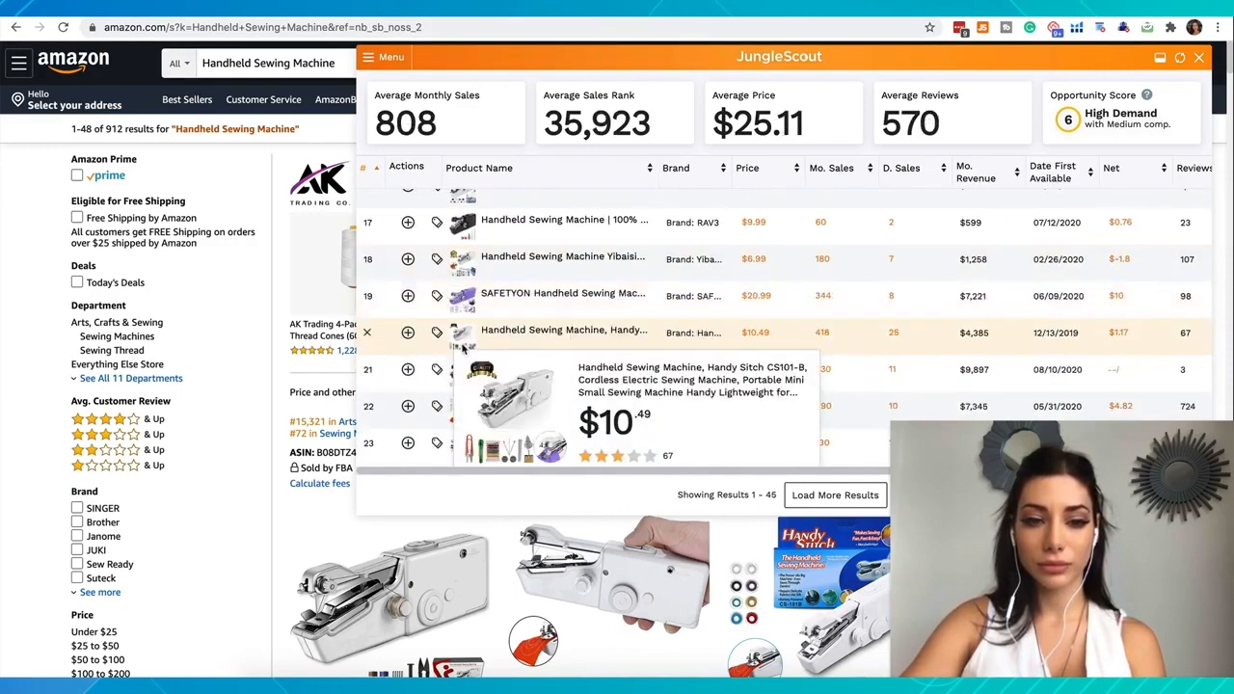
{"action": "scroll", "coordinate": [453, 356], "scroll_direction": "down", "scroll_amount": 10}
{"action": "left_click", "coordinate": [366, 235]}
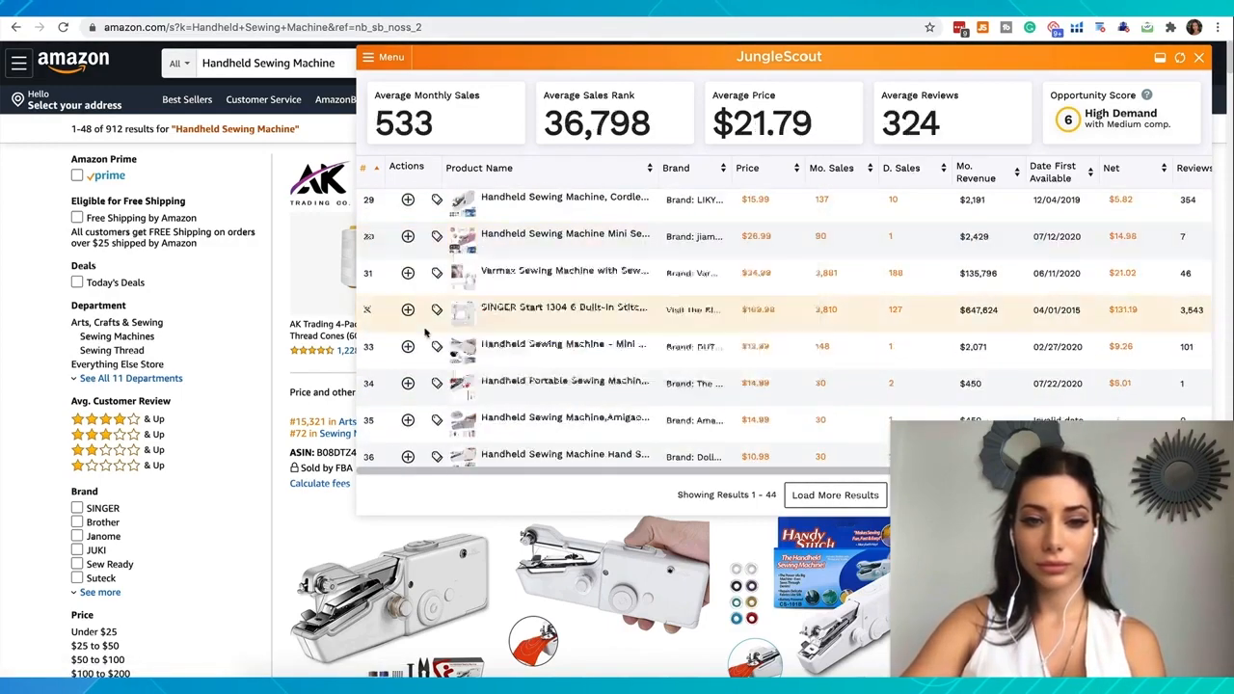
{"action": "left_click", "coordinate": [367, 275]}
{"action": "left_click", "coordinate": [367, 274]}
Step: Check the remaining products through the end of the table and remove the WeluvFit Mini Portable Sewing Machine Kit
{"action": "scroll", "coordinate": [406, 334], "scroll_direction": "down", "scroll_amount": 2}
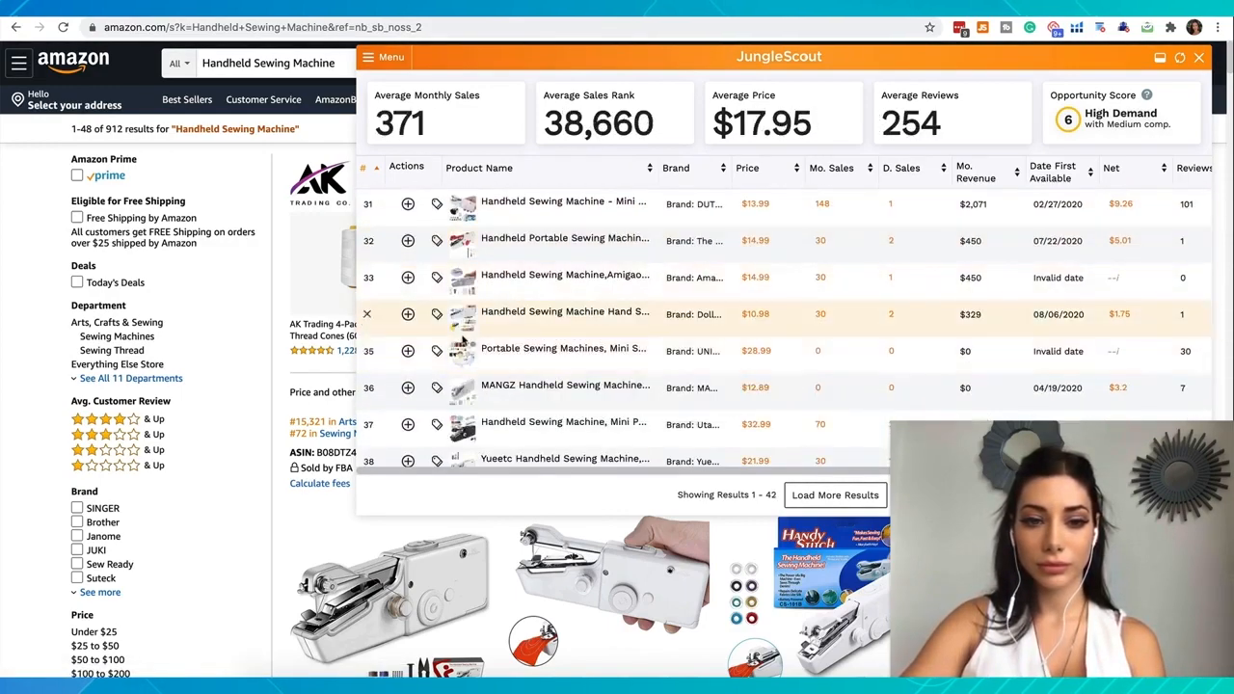
{"action": "scroll", "coordinate": [463, 347], "scroll_direction": "down", "scroll_amount": 1}
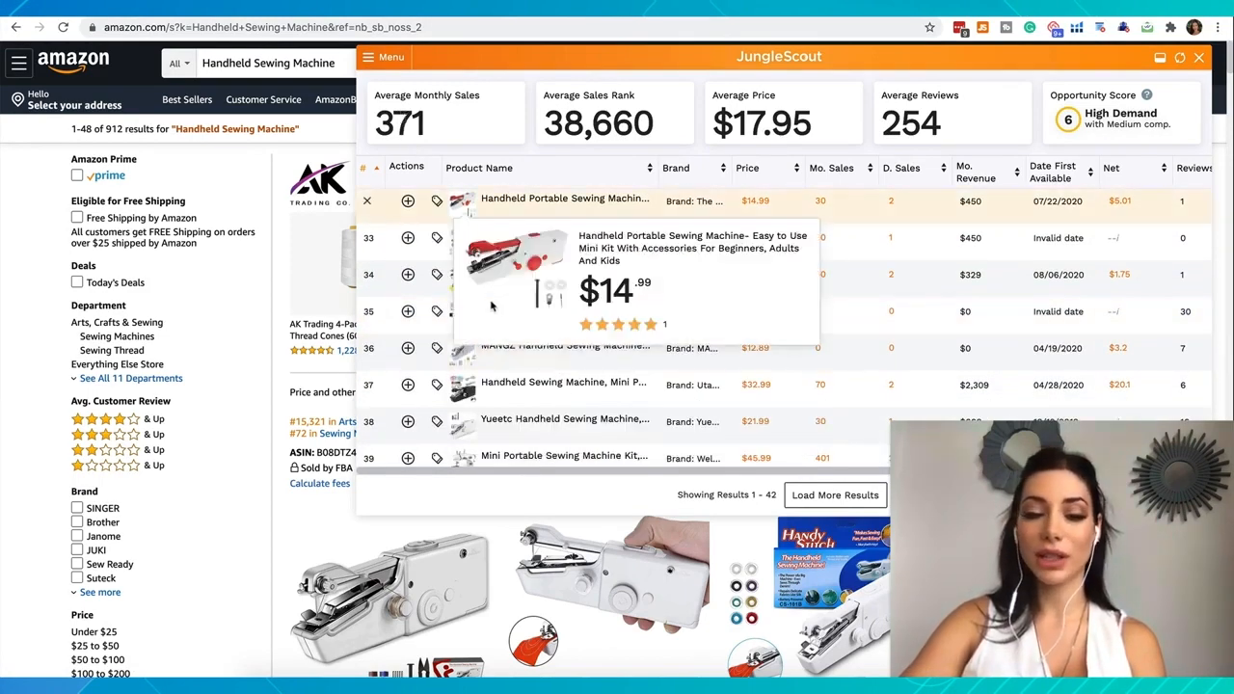
{"action": "mouse_move", "coordinate": [456, 310]}
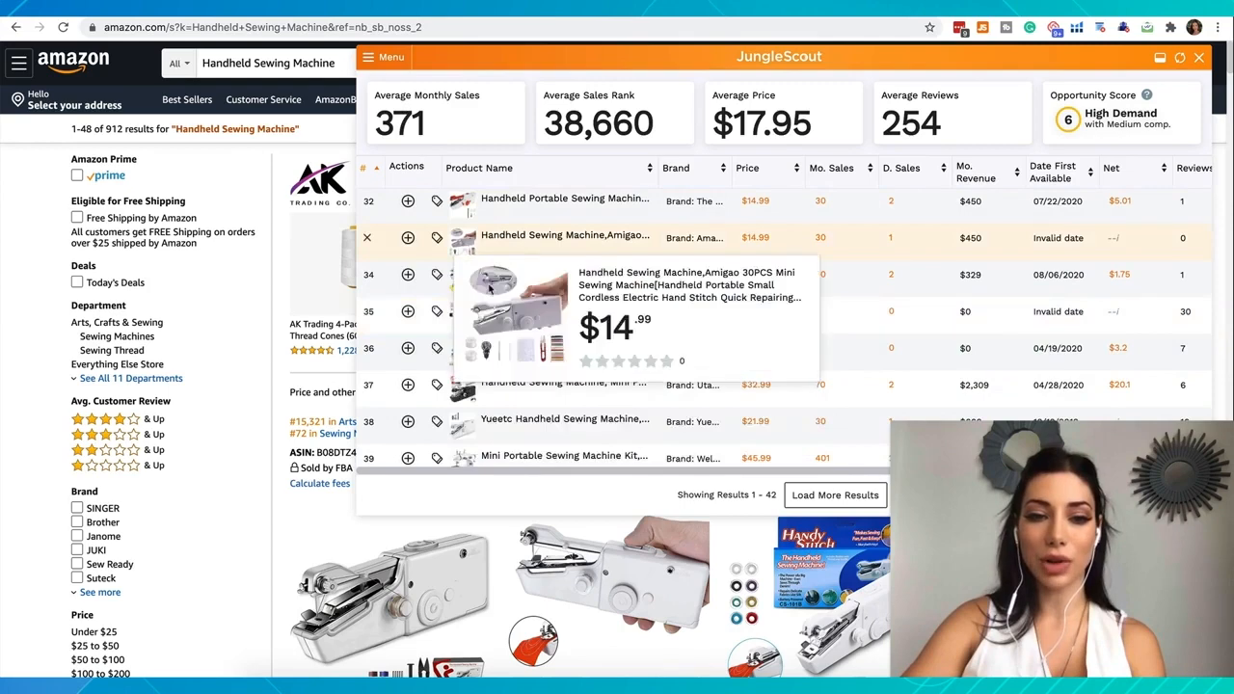
{"action": "mouse_move", "coordinate": [461, 282]}
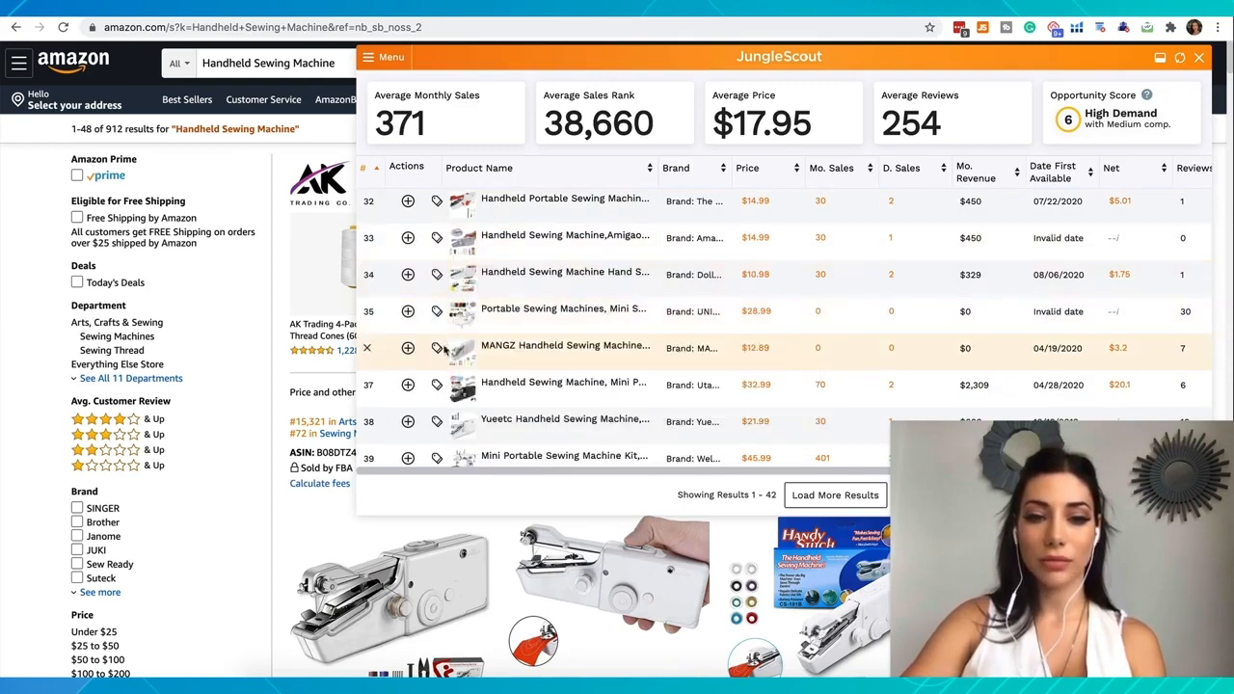
{"action": "scroll", "coordinate": [449, 347], "scroll_direction": "down", "scroll_amount": 1}
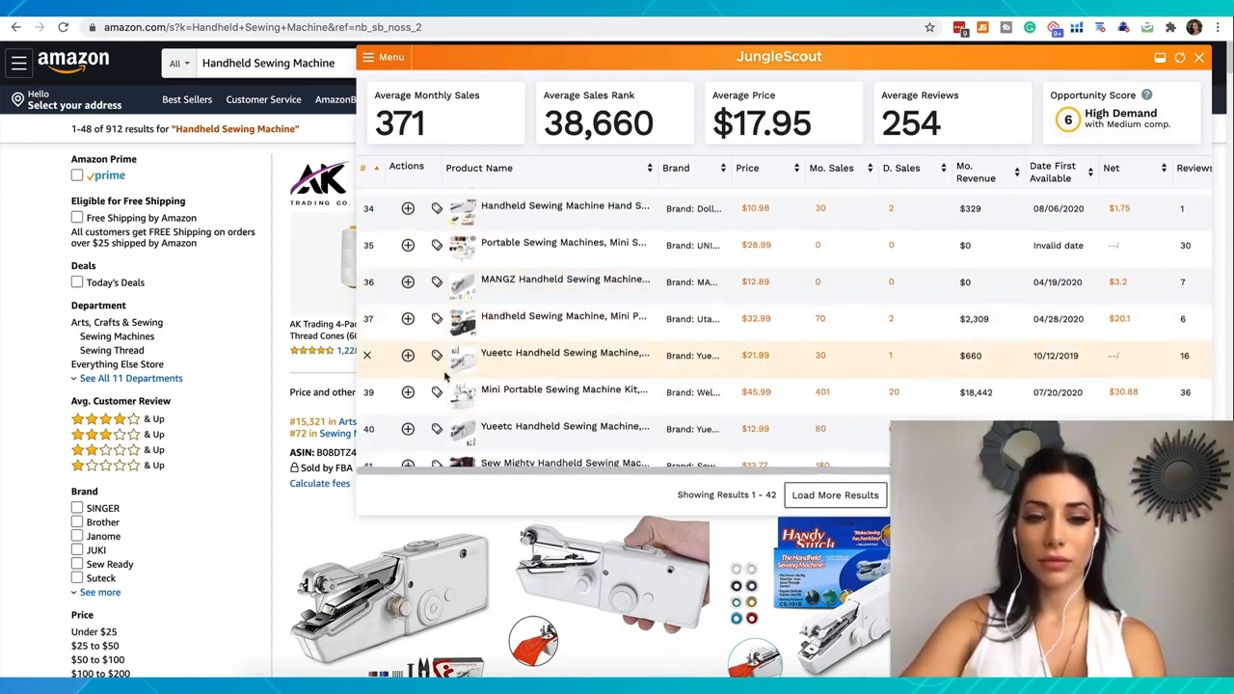
{"action": "scroll", "coordinate": [446, 391], "scroll_direction": "down", "scroll_amount": 2}
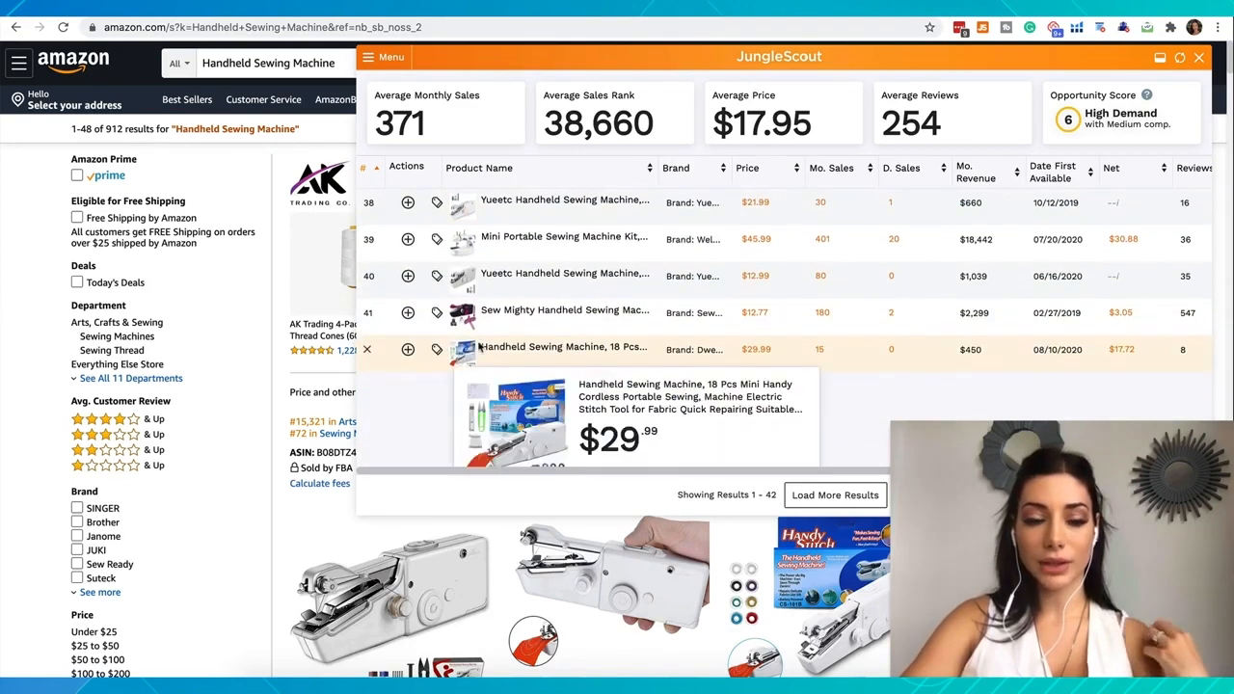
{"action": "mouse_move", "coordinate": [436, 241]}
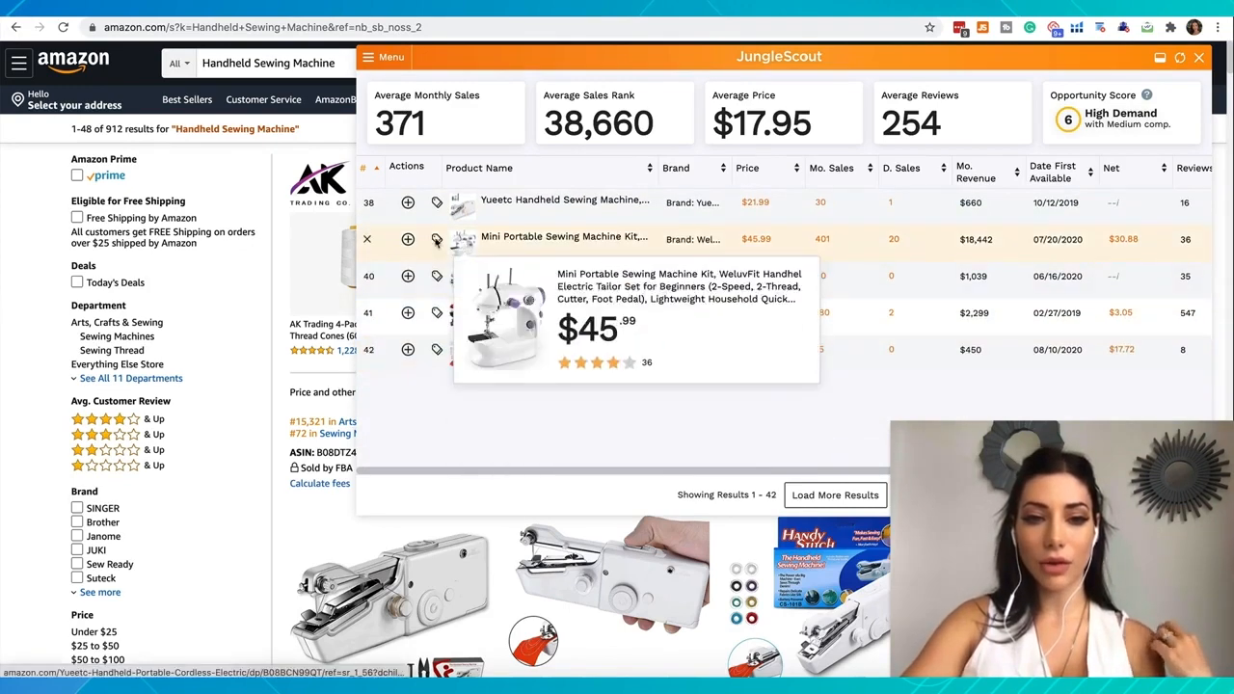
{"action": "left_click", "coordinate": [366, 238]}
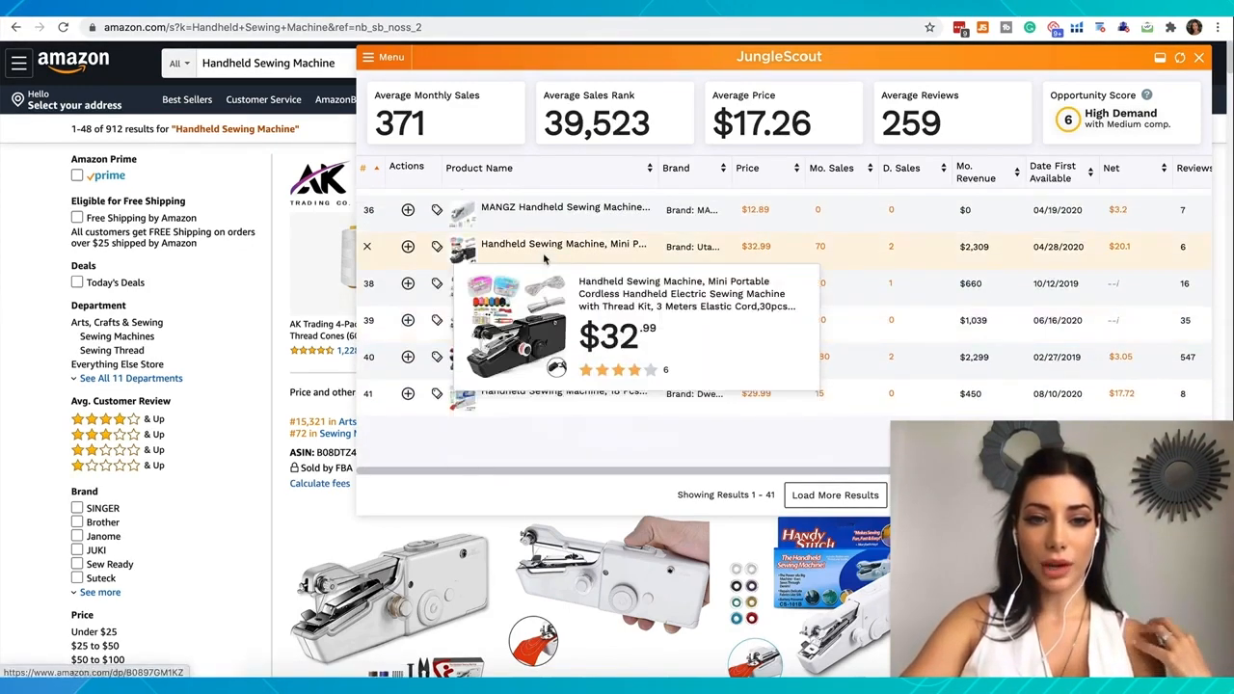
Step: Return to the start of the cleaned-up table and examine each handheld machine's monthly revenue, net profit, reviews and rating
{"action": "scroll", "coordinate": [545, 241], "scroll_direction": "up", "scroll_amount": 3}
{"action": "scroll", "coordinate": [535, 231], "scroll_direction": "up", "scroll_amount": 1}
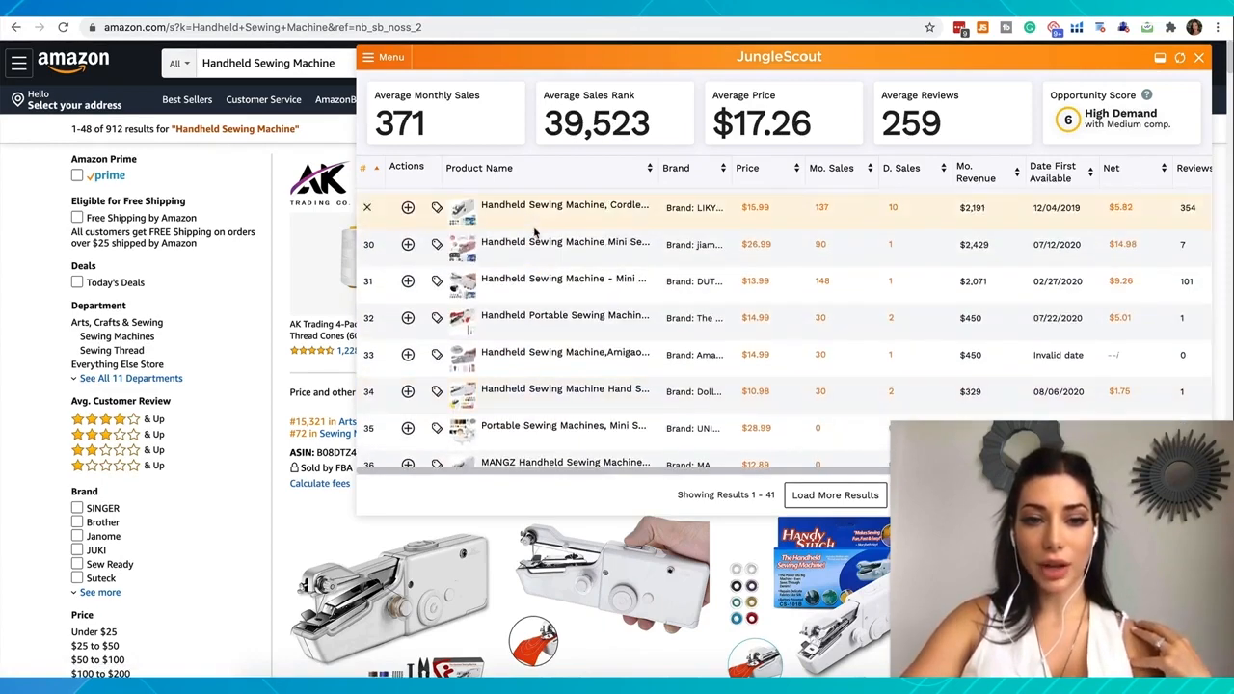
{"action": "scroll", "coordinate": [535, 231], "scroll_direction": "up", "scroll_amount": 10}
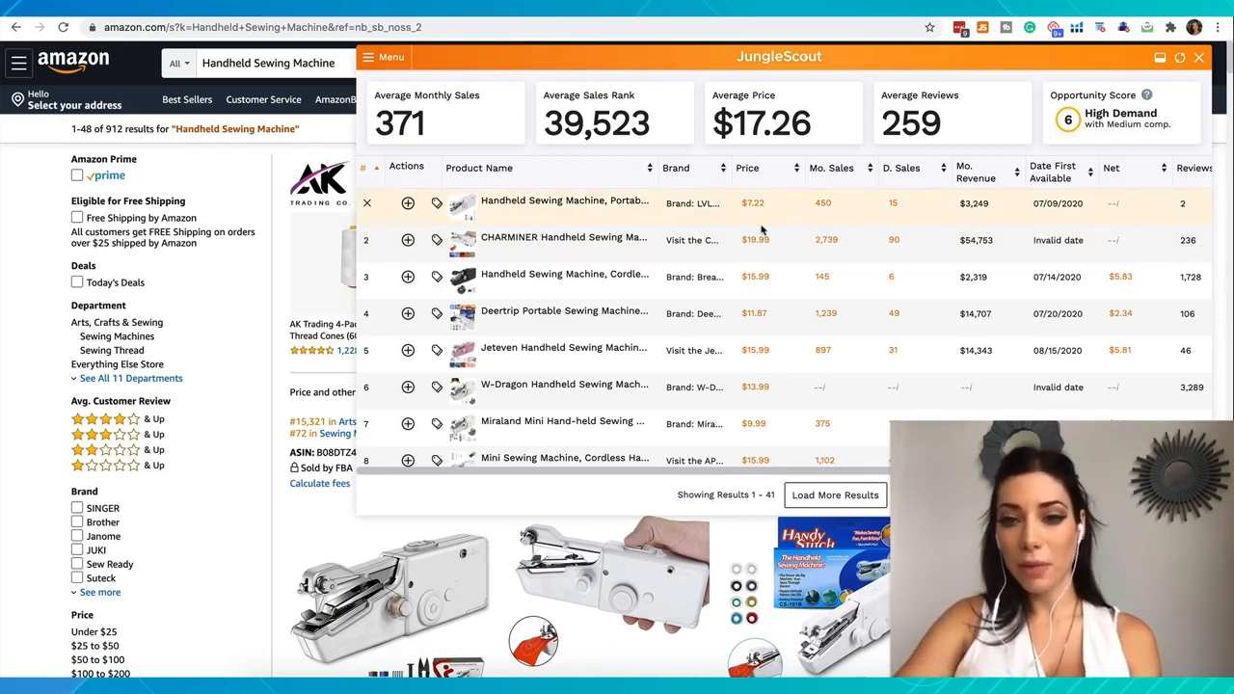
{"action": "scroll", "coordinate": [761, 230], "scroll_direction": "right", "scroll_amount": 1}
{"action": "scroll", "coordinate": [761, 229], "scroll_direction": "right", "scroll_amount": 5}
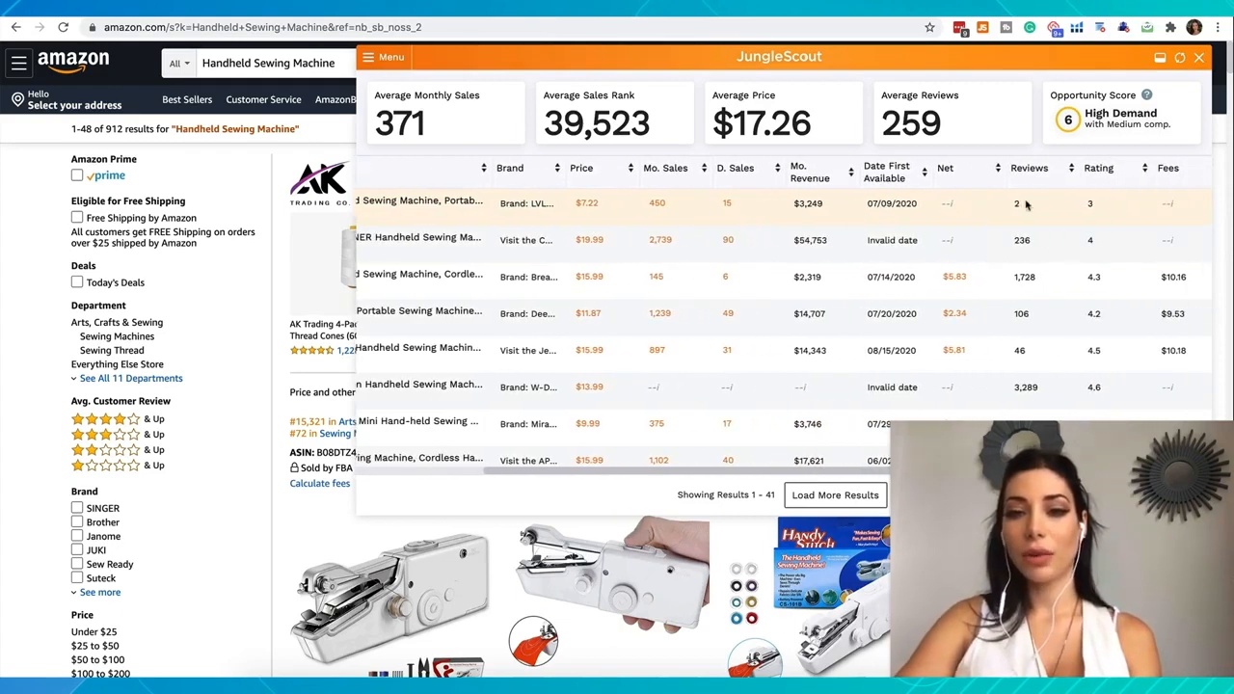
{"action": "scroll", "coordinate": [1027, 204], "scroll_direction": "left", "scroll_amount": 1}
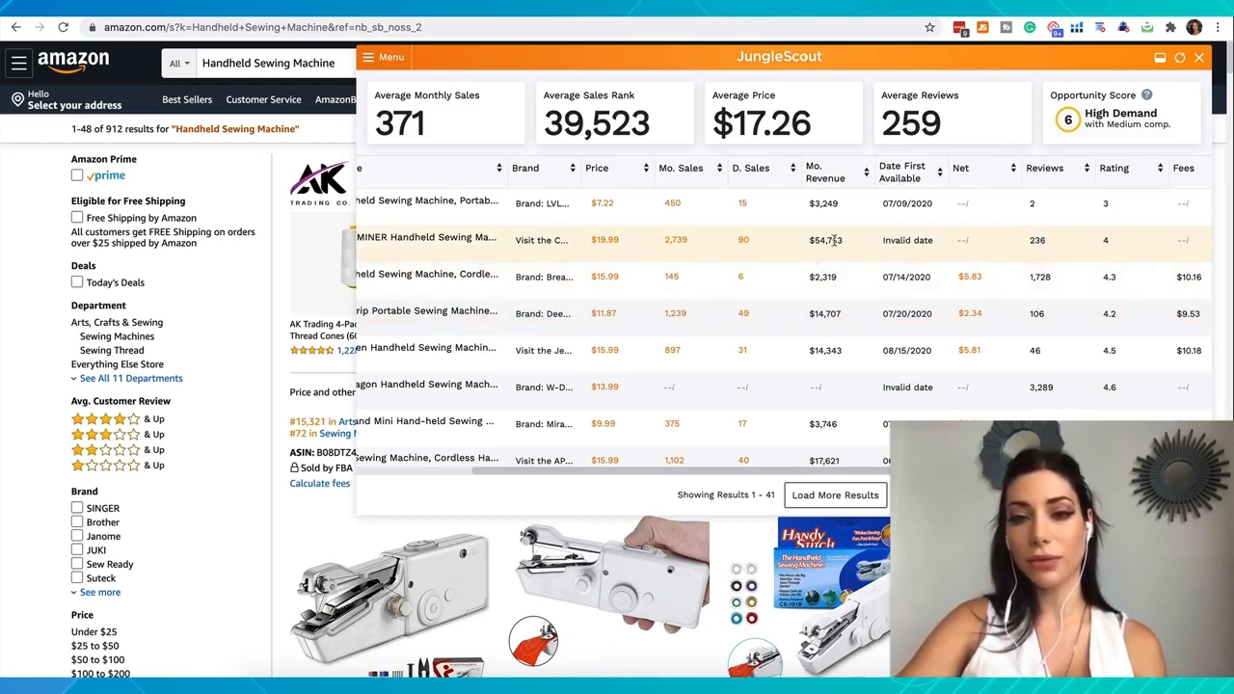
{"action": "scroll", "coordinate": [961, 246], "scroll_direction": "down", "scroll_amount": 1}
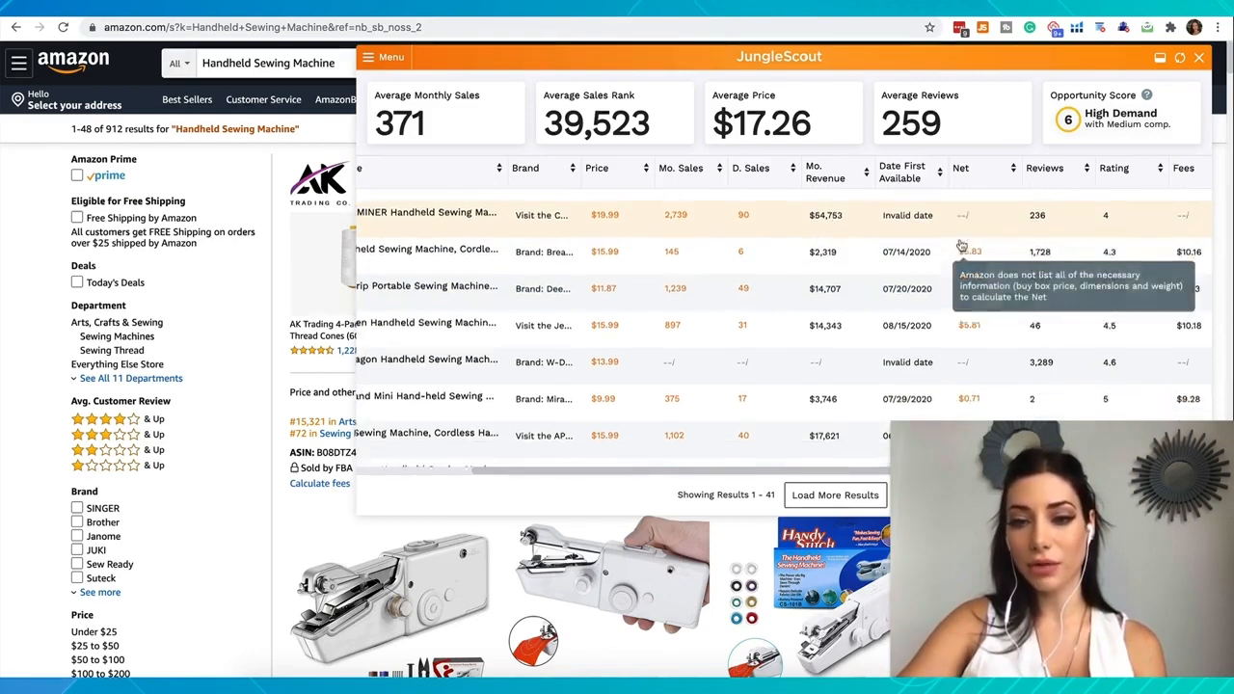
{"action": "scroll", "coordinate": [962, 246], "scroll_direction": "down", "scroll_amount": 1}
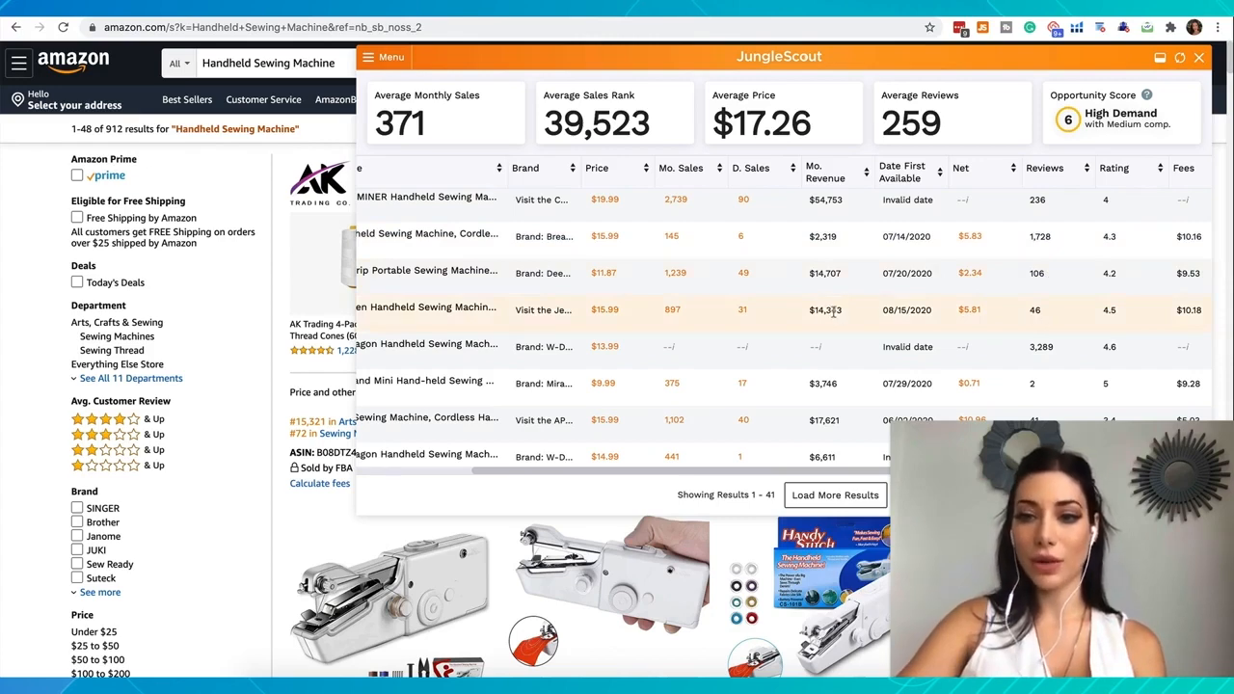
{"action": "scroll", "coordinate": [1047, 328], "scroll_direction": "down", "scroll_amount": 1}
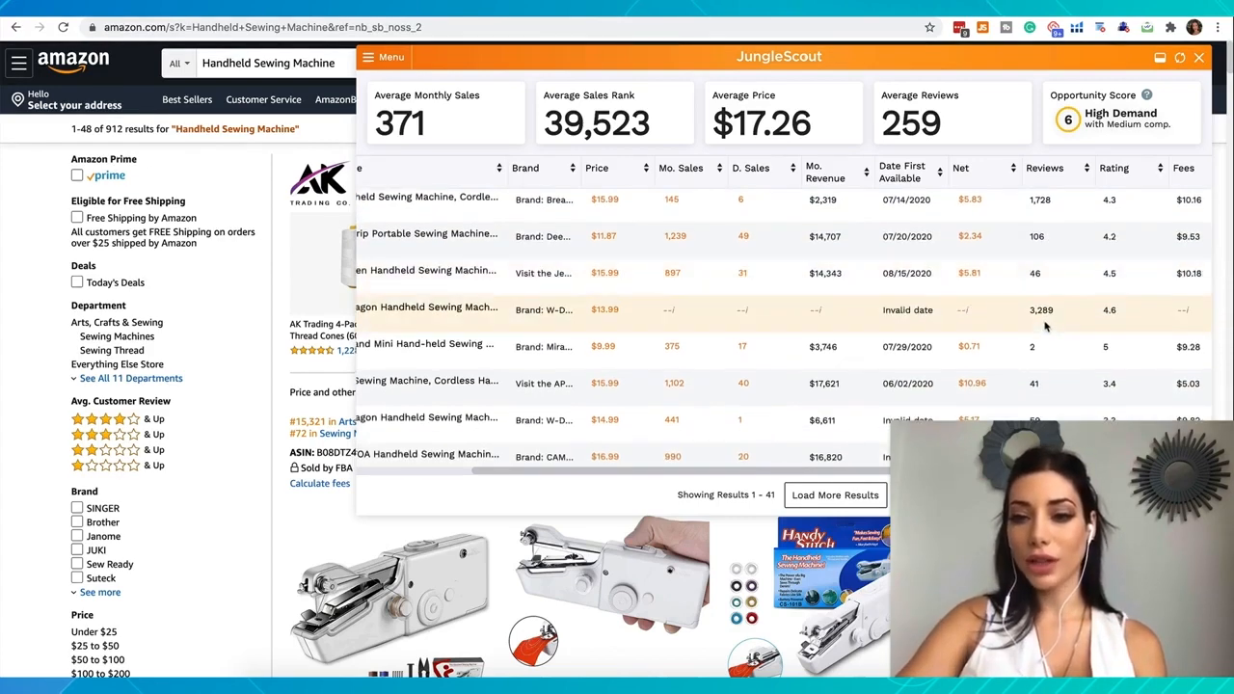
Step: Compare review counts across the handheld machines, highlighting those of the W-Dragon, LIUMY and other listings to judge competition
{"action": "scroll", "coordinate": [1046, 328], "scroll_direction": "up", "scroll_amount": 1}
{"action": "left_click_drag", "start_coordinate": [1028, 318], "coordinate": [1066, 325]}
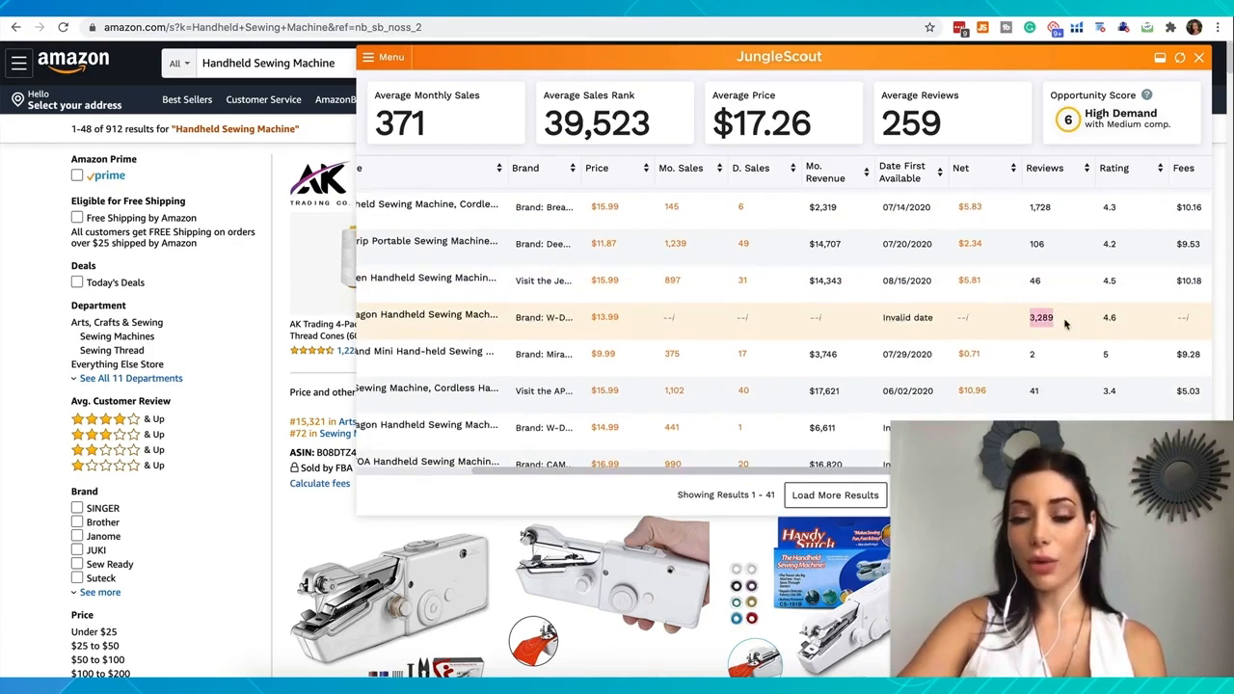
{"action": "scroll", "coordinate": [1065, 325], "scroll_direction": "up", "scroll_amount": 1}
{"action": "left_click_drag", "start_coordinate": [1028, 262], "coordinate": [1057, 262]}
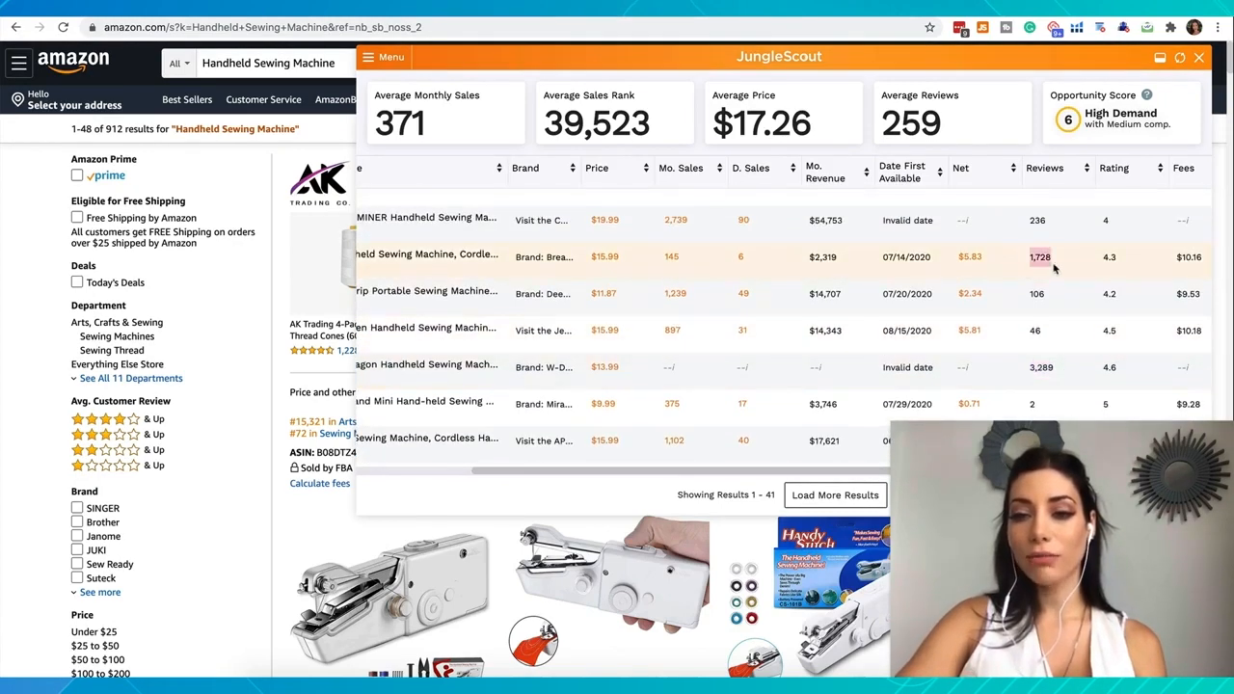
{"action": "left_click_drag", "start_coordinate": [1051, 331], "coordinate": [1028, 301]}
{"action": "scroll", "coordinate": [1029, 300], "scroll_direction": "down", "scroll_amount": 5}
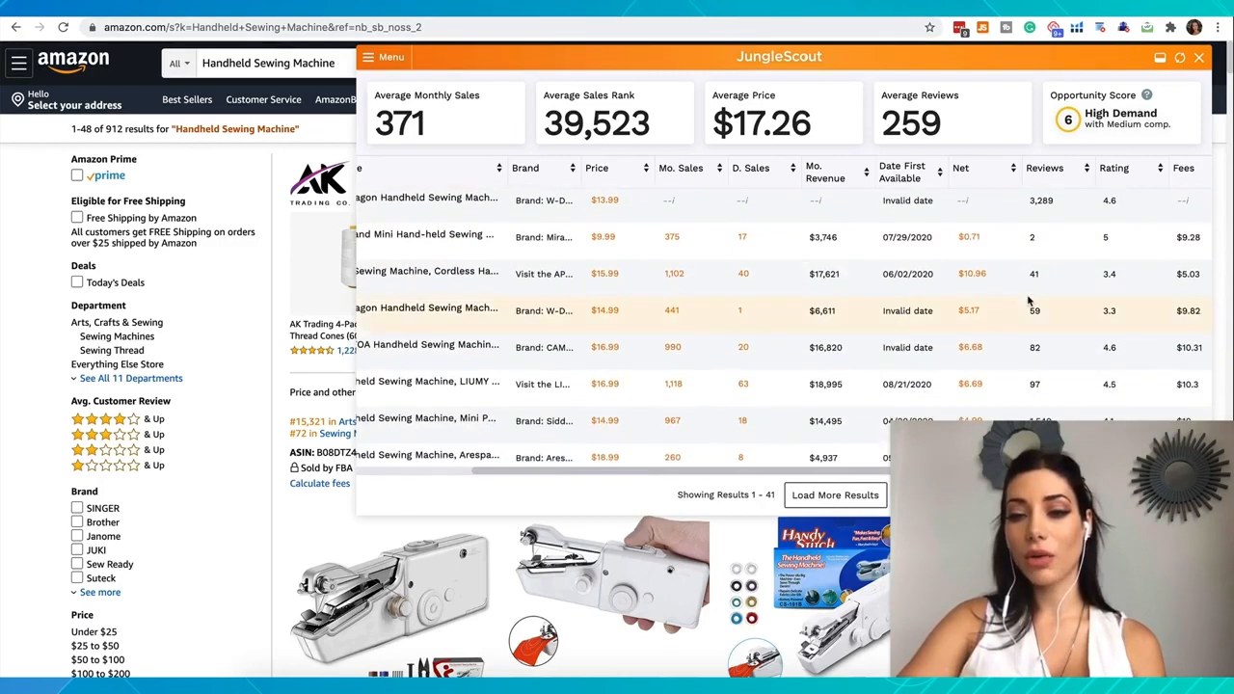
{"action": "left_click_drag", "start_coordinate": [1044, 340], "coordinate": [1029, 338]}
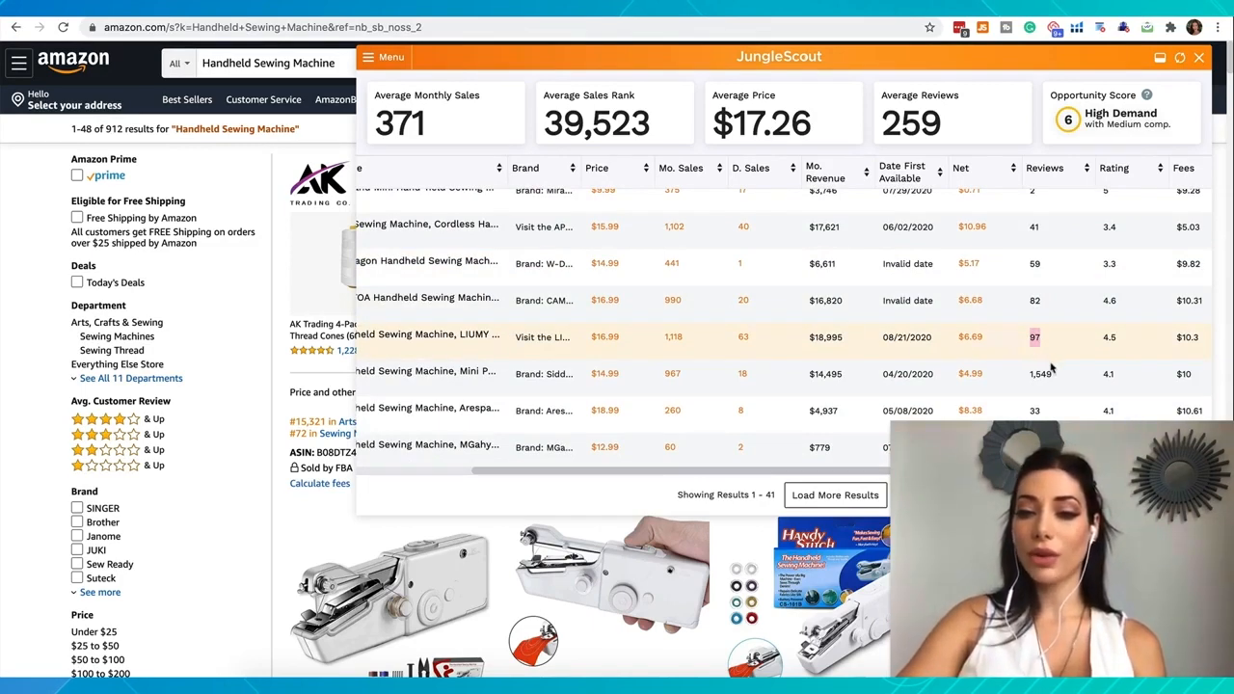
{"action": "left_click_drag", "start_coordinate": [1064, 378], "coordinate": [1028, 378]}
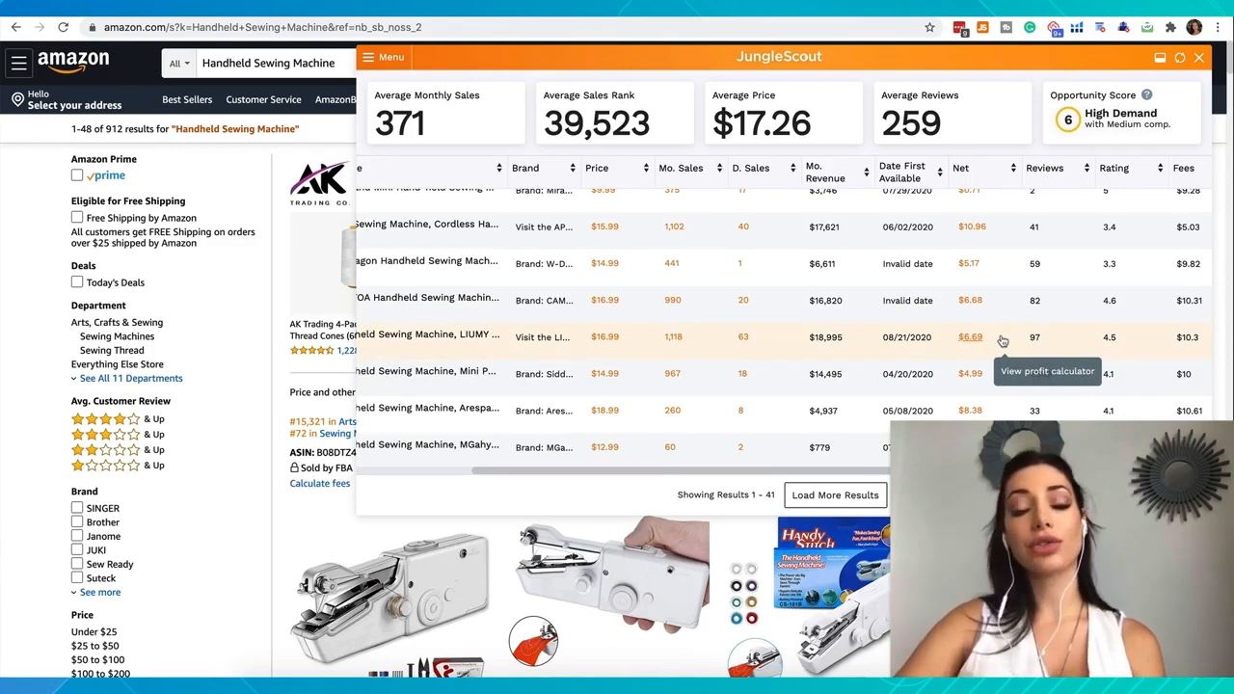
{"action": "scroll", "coordinate": [1003, 341], "scroll_direction": "up", "scroll_amount": 4}
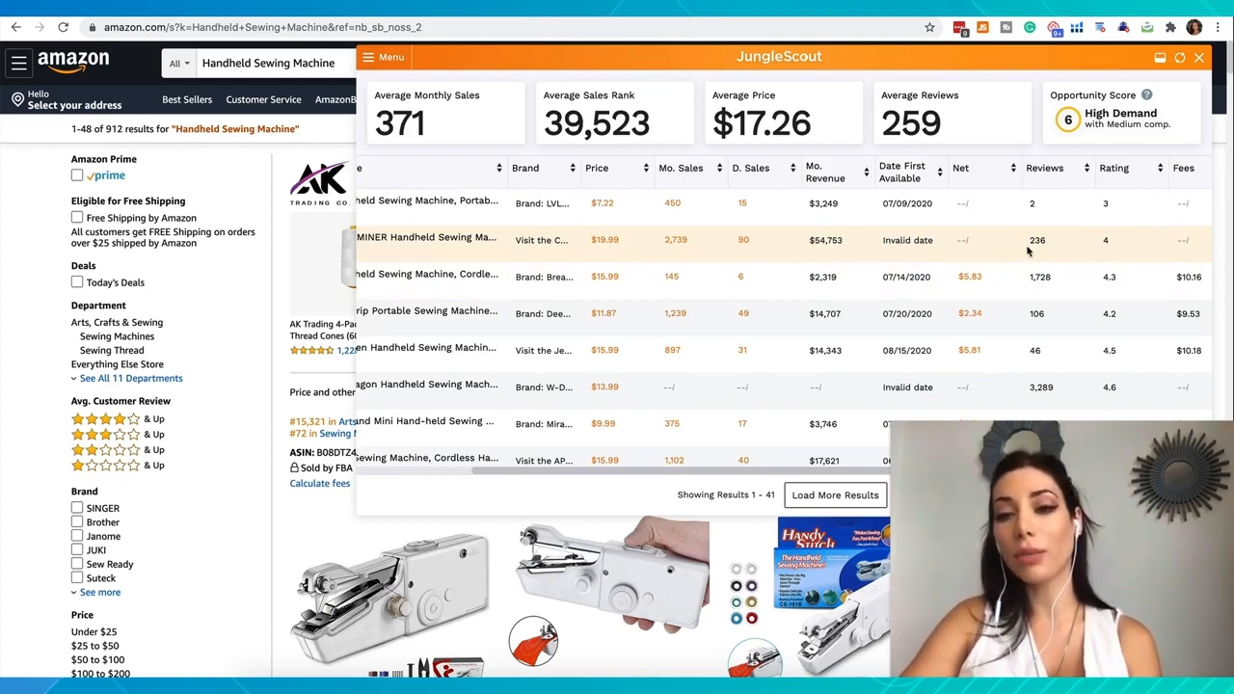
{"action": "scroll", "coordinate": [1028, 251], "scroll_direction": "down", "scroll_amount": 5}
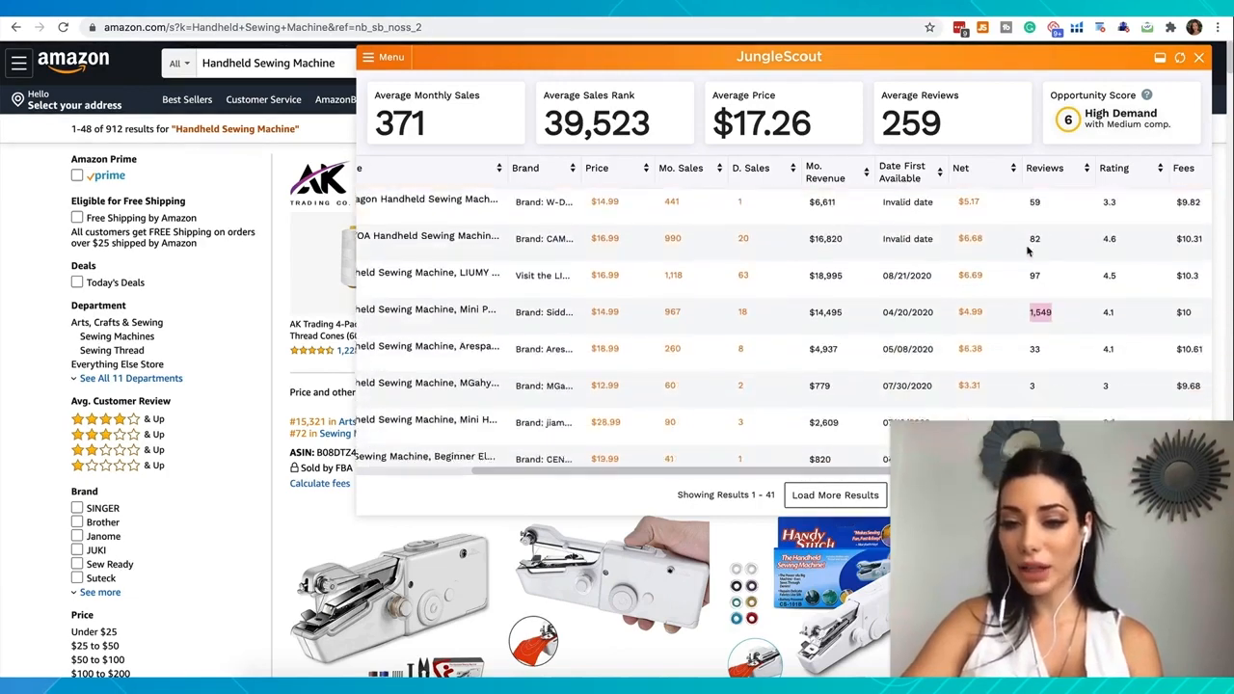
Step: Examine the review counts of the remaining handheld sewing machines down through the results table
{"action": "scroll", "coordinate": [1032, 299], "scroll_direction": "down", "scroll_amount": 2}
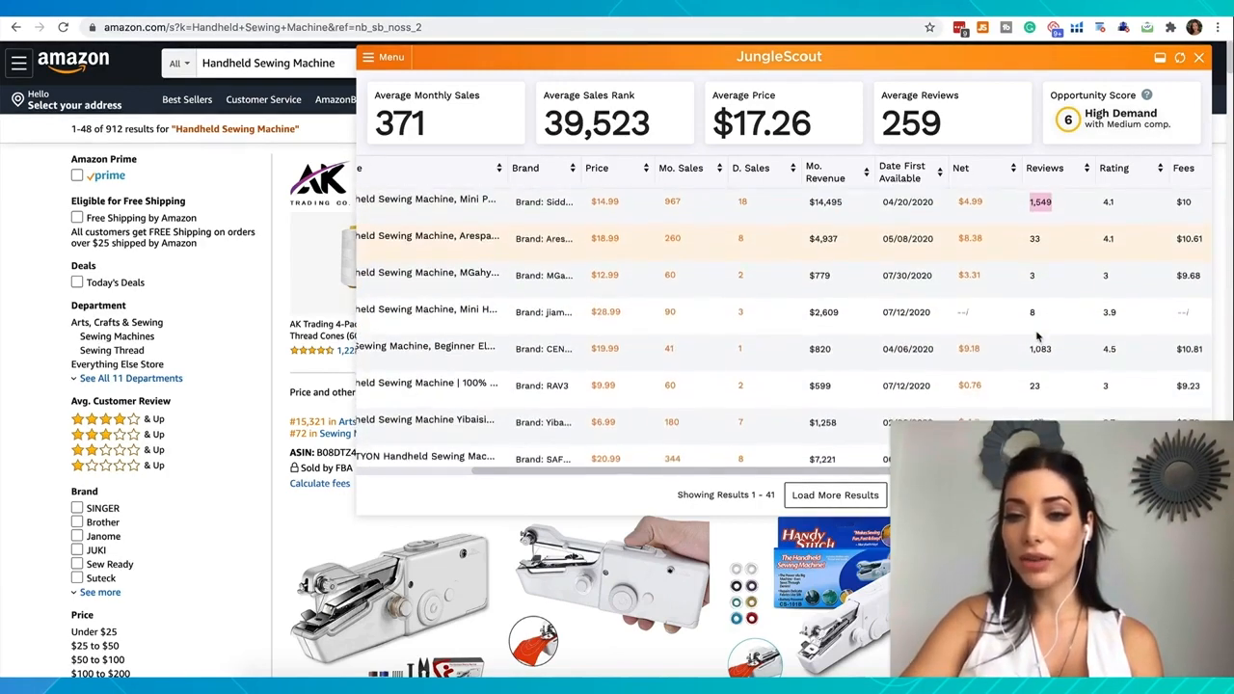
{"action": "scroll", "coordinate": [1039, 314], "scroll_direction": "down", "scroll_amount": 4}
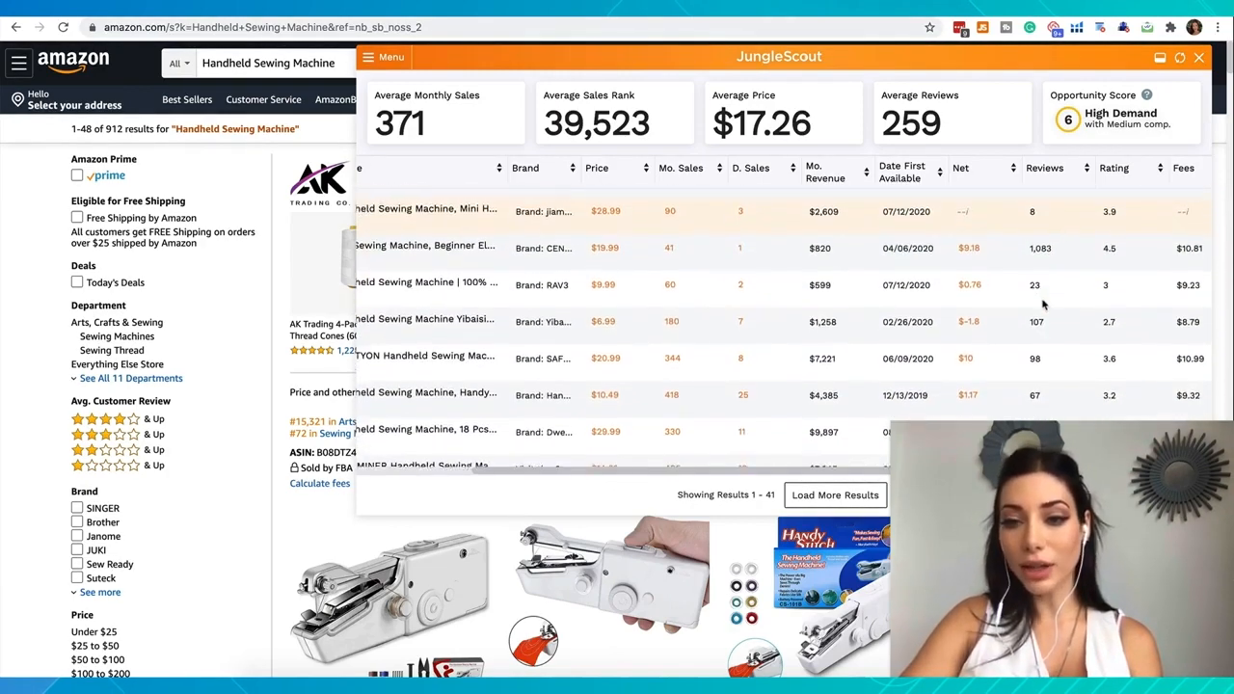
{"action": "scroll", "coordinate": [1042, 305], "scroll_direction": "down", "scroll_amount": 2}
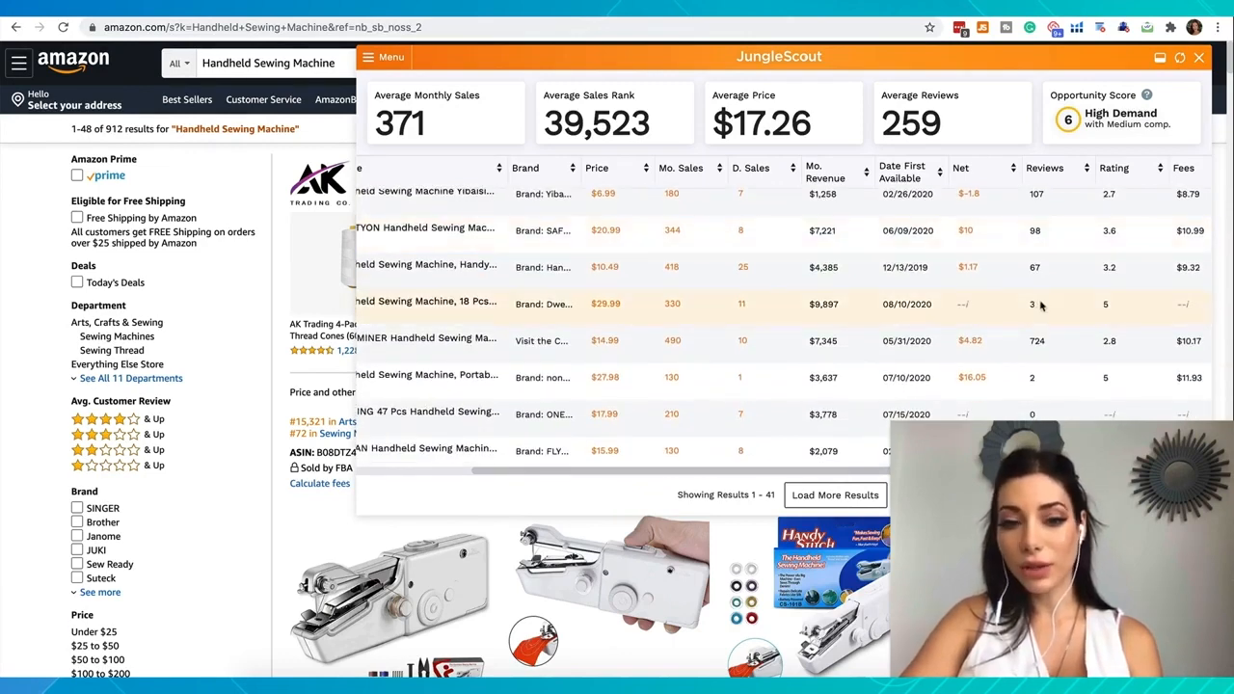
{"action": "scroll", "coordinate": [1041, 305], "scroll_direction": "down", "scroll_amount": 2}
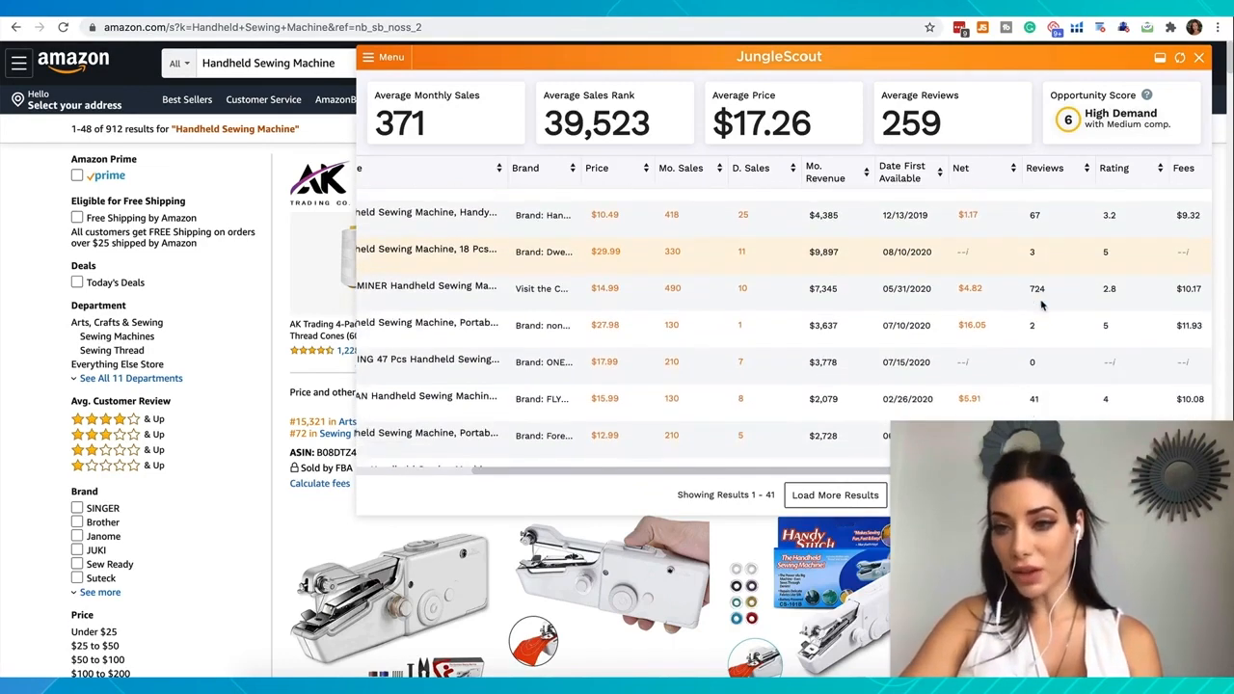
{"action": "scroll", "coordinate": [1042, 305], "scroll_direction": "down", "scroll_amount": 6}
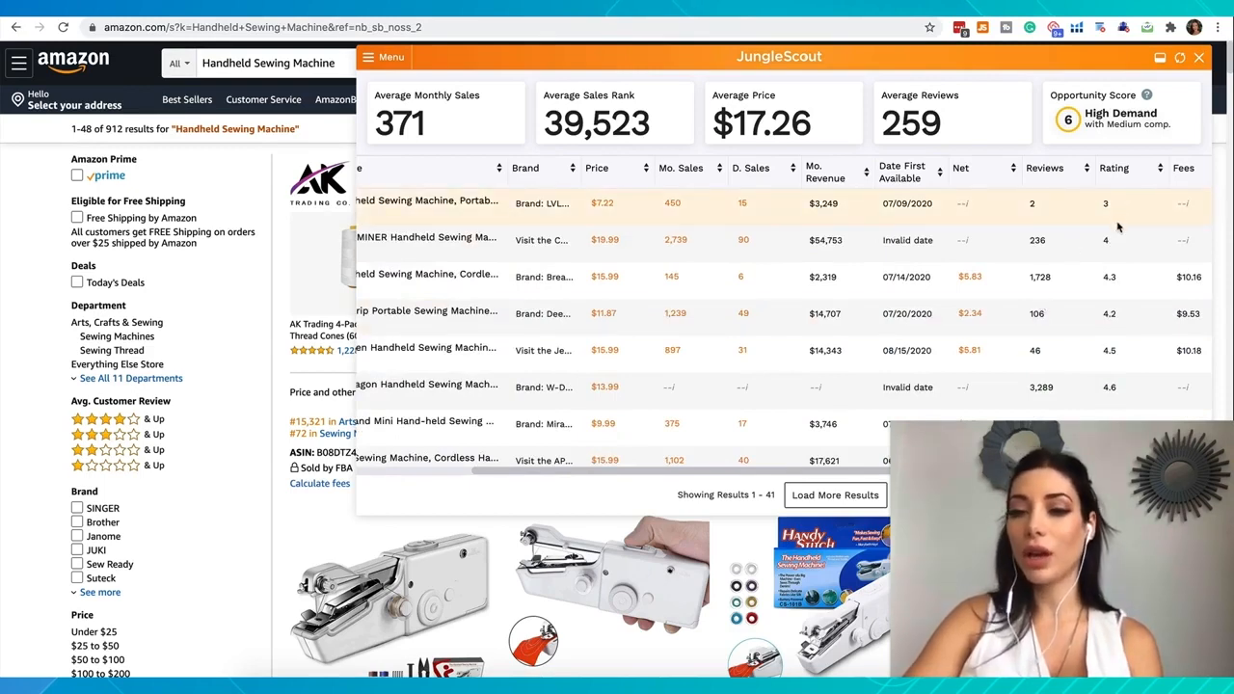
Step: Compare the star ratings of the handheld sewing machines from the start of the table through the mid-table listings
{"action": "scroll", "coordinate": [1115, 258], "scroll_direction": "down", "scroll_amount": 2}
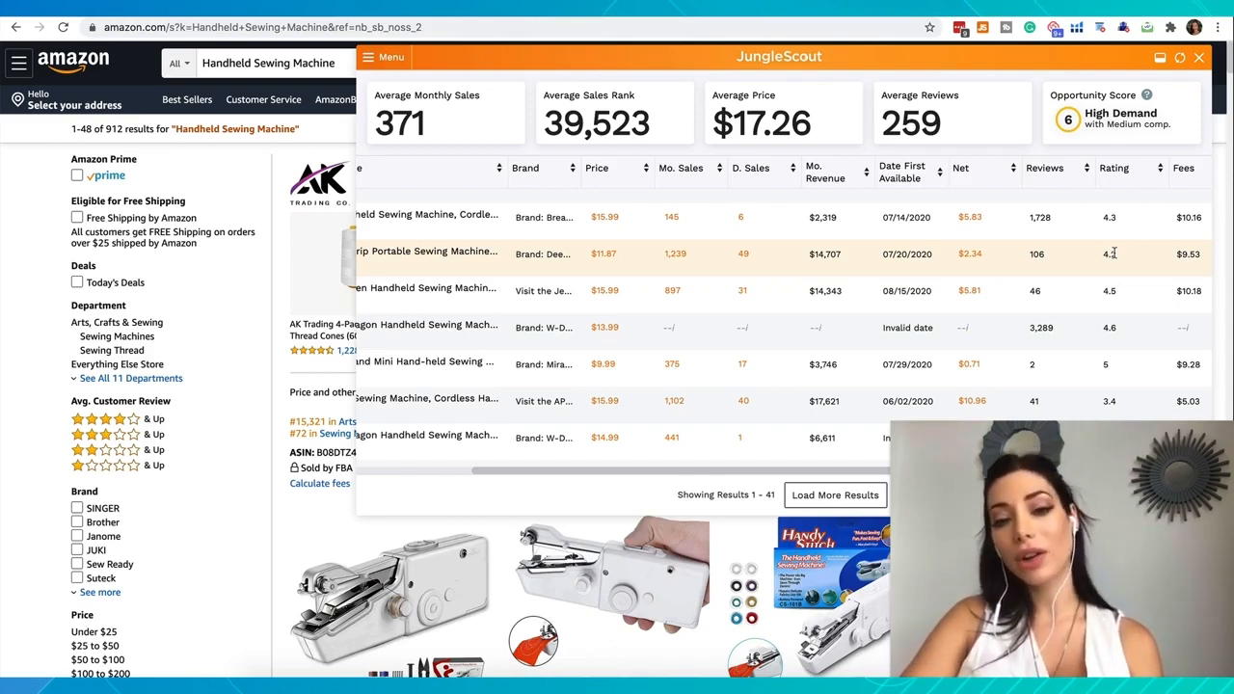
{"action": "scroll", "coordinate": [1113, 252], "scroll_direction": "down", "scroll_amount": 2}
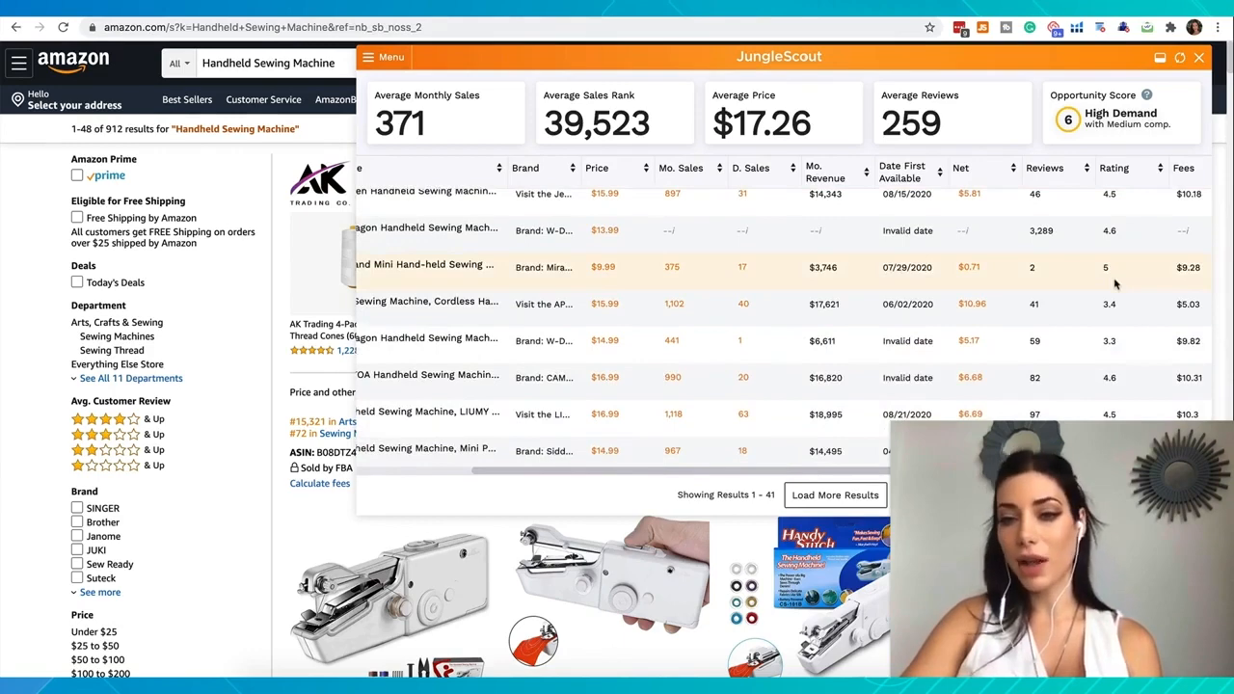
{"action": "scroll", "coordinate": [1112, 303], "scroll_direction": "down", "scroll_amount": 3}
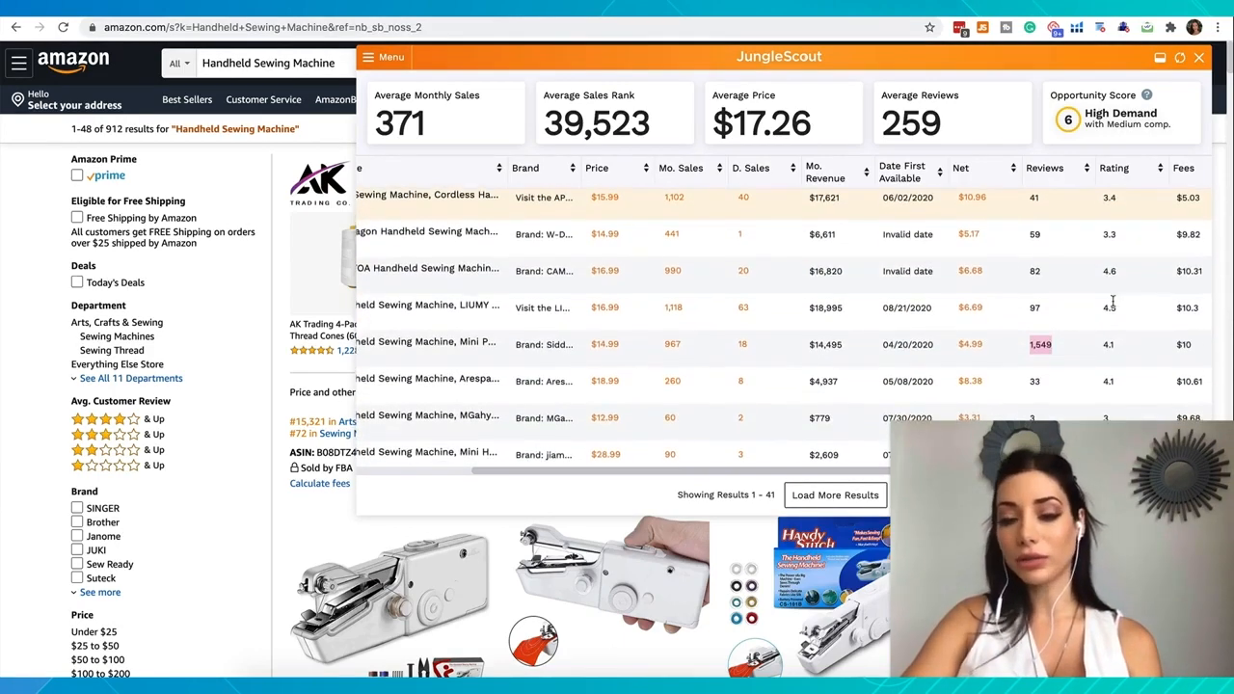
{"action": "scroll", "coordinate": [1112, 304], "scroll_direction": "down", "scroll_amount": 5}
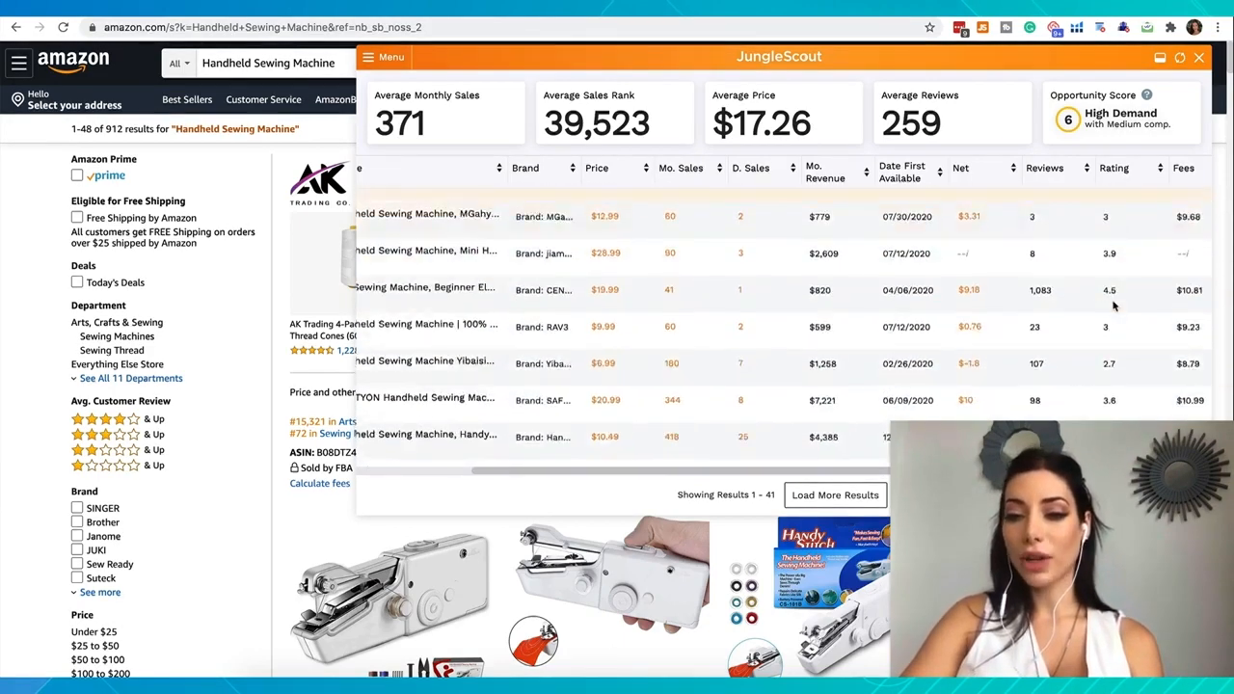
Step: Return to the product names and preview the cordless, Deertrip, Jeteven and W-Dragon handheld machine listings
{"action": "scroll", "coordinate": [856, 279], "scroll_direction": "left", "scroll_amount": 5}
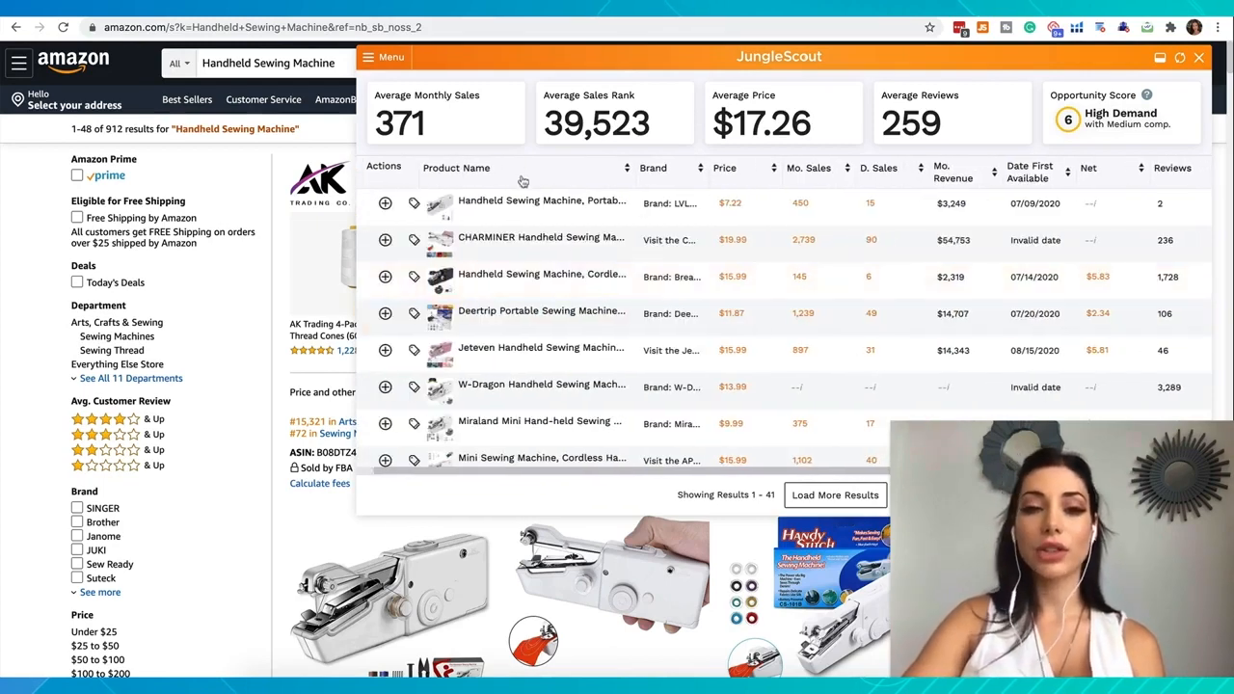
{"action": "mouse_move", "coordinate": [500, 230]}
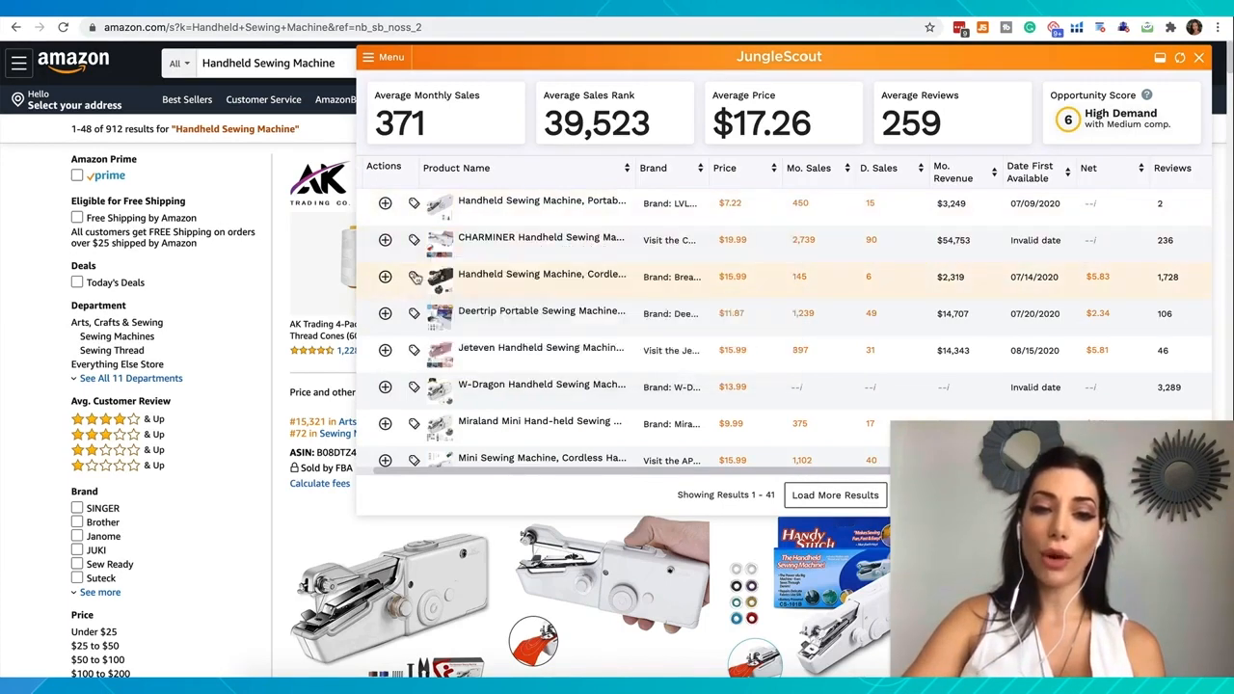
{"action": "mouse_move", "coordinate": [461, 281]}
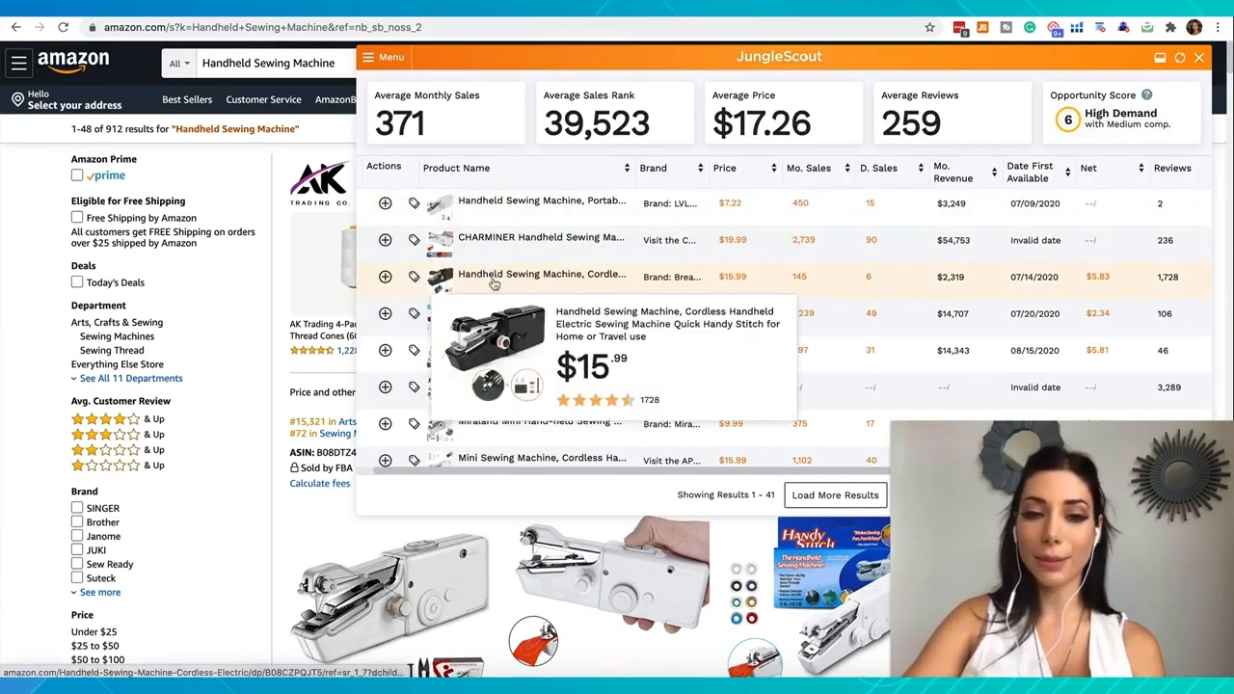
{"action": "mouse_move", "coordinate": [470, 328]}
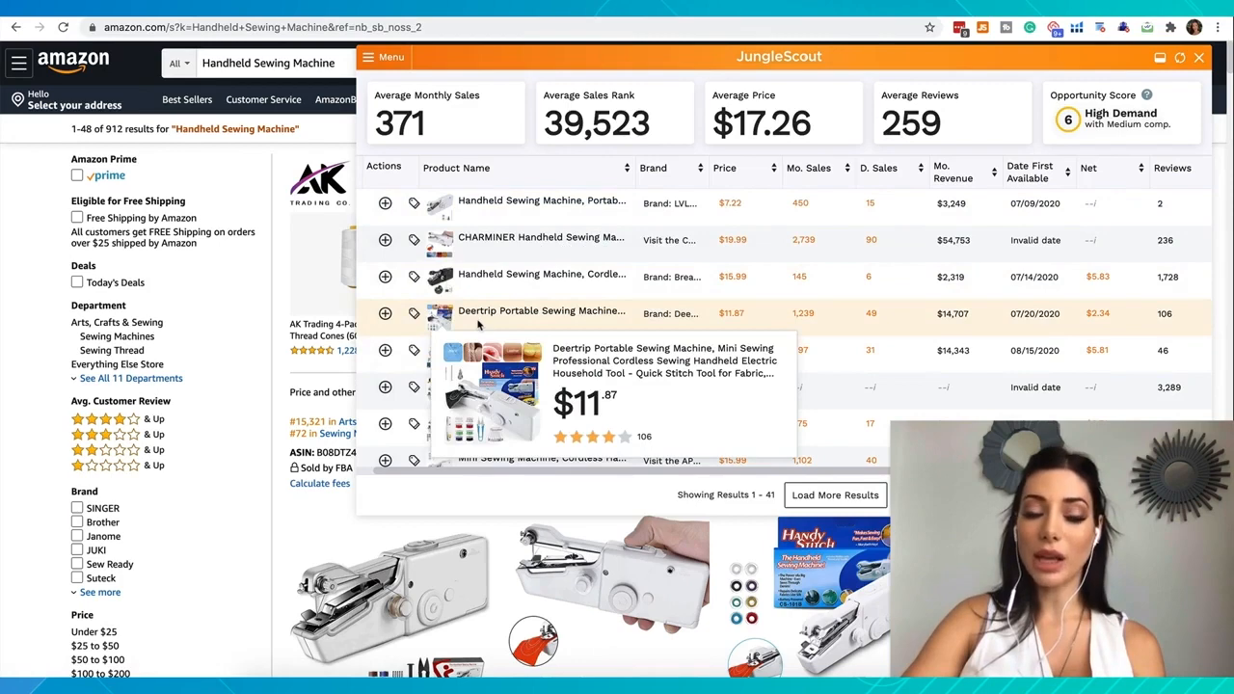
{"action": "mouse_move", "coordinate": [473, 362]}
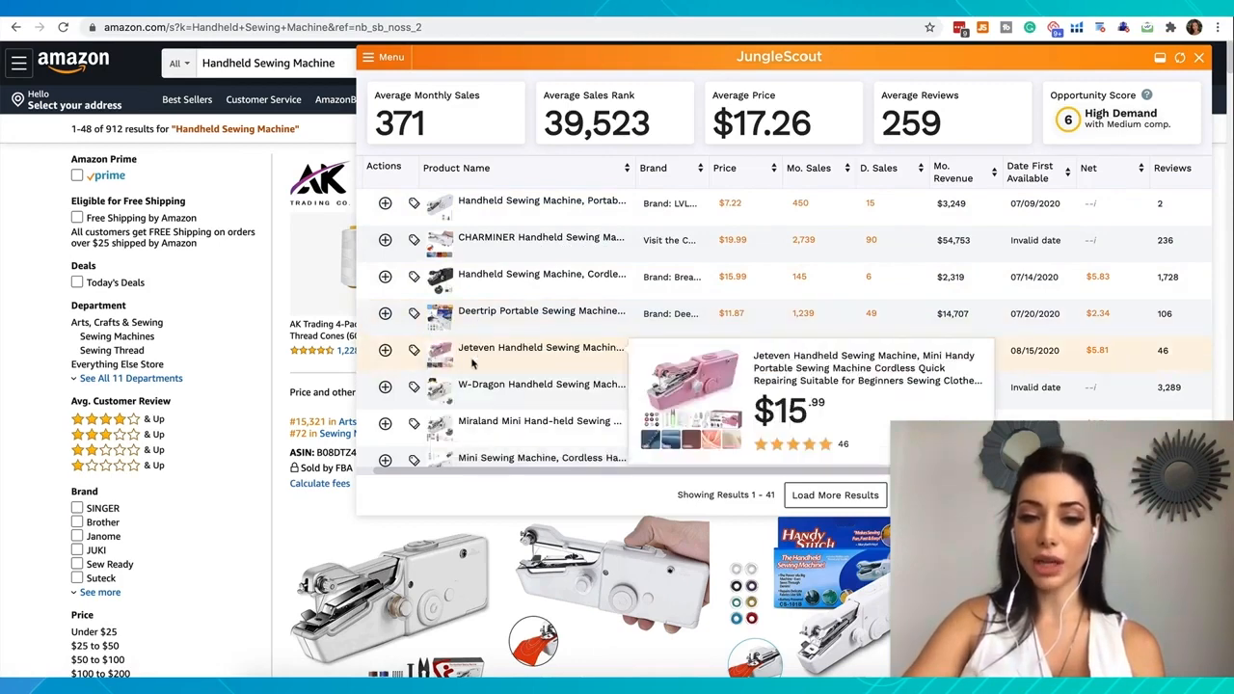
{"action": "mouse_move", "coordinate": [482, 398]}
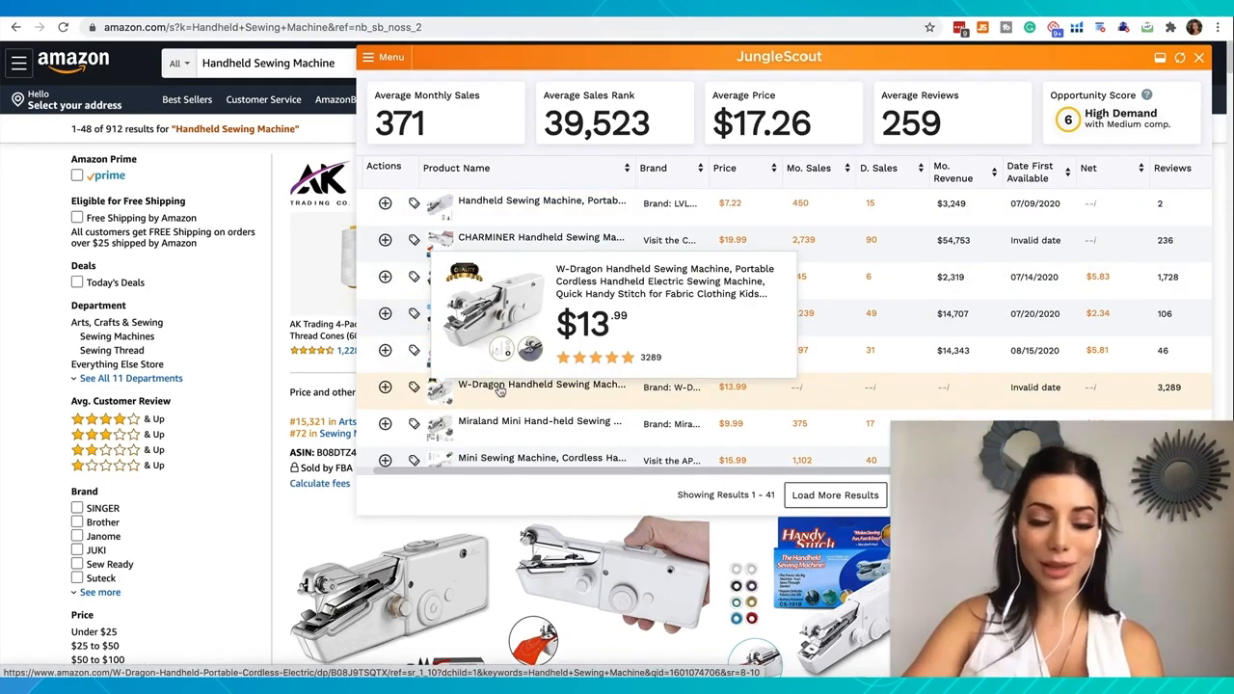
Step: Open the Amazon listing of the $13.99 W-Dragon handheld sewing machine and copy the brand name from its title
{"action": "left_click", "coordinate": [500, 388]}
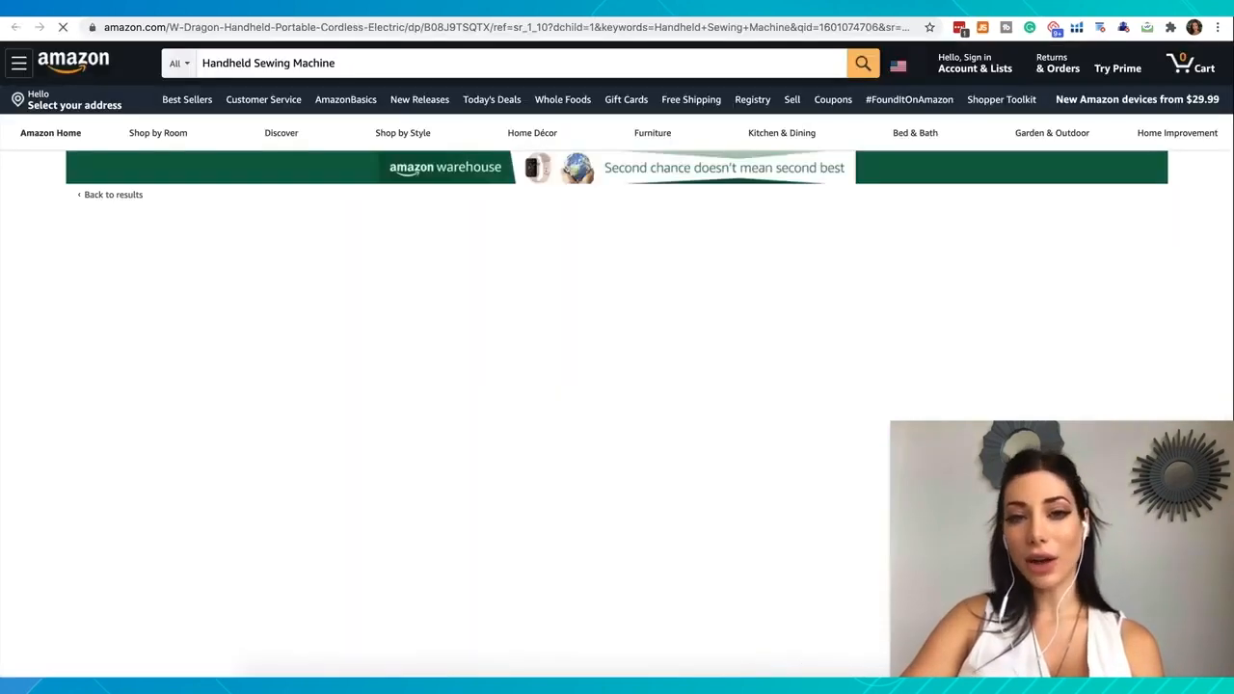
{"action": "left_click_drag", "start_coordinate": [633, 226], "coordinate": [701, 227]}
{"action": "key", "text": "super+c"}
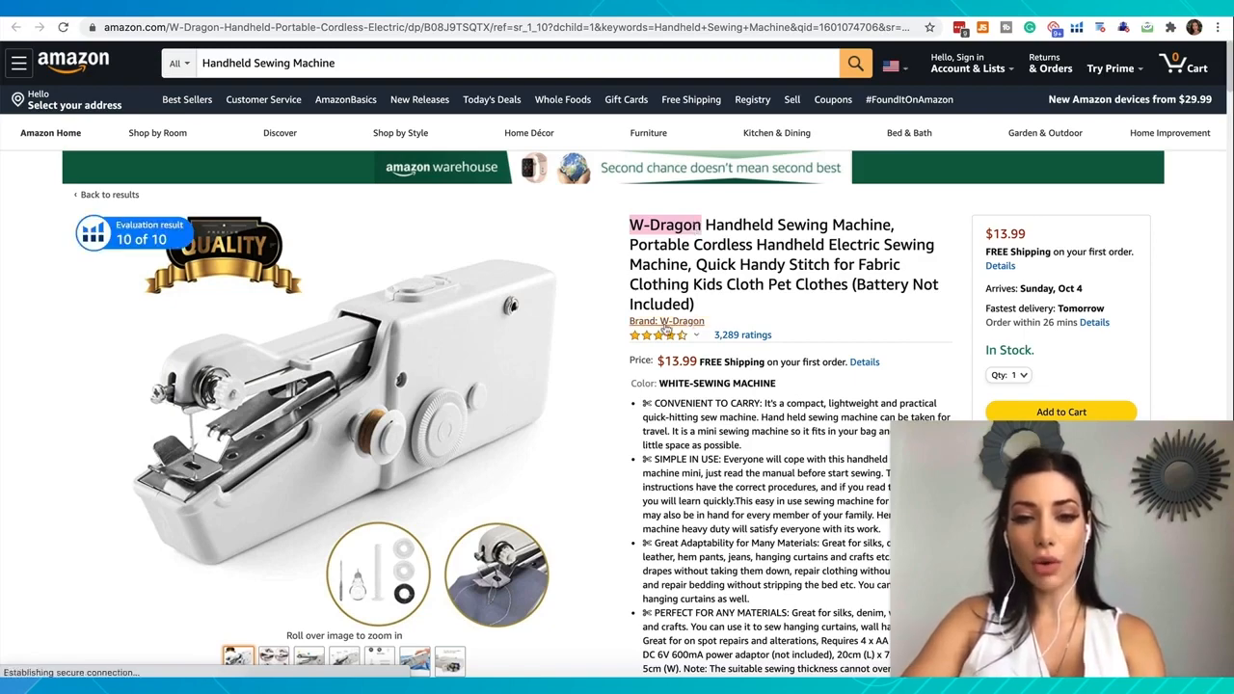
Step: Open the W-Dragon brand results on Amazon and look through the products listed there
{"action": "left_click", "coordinate": [658, 330]}
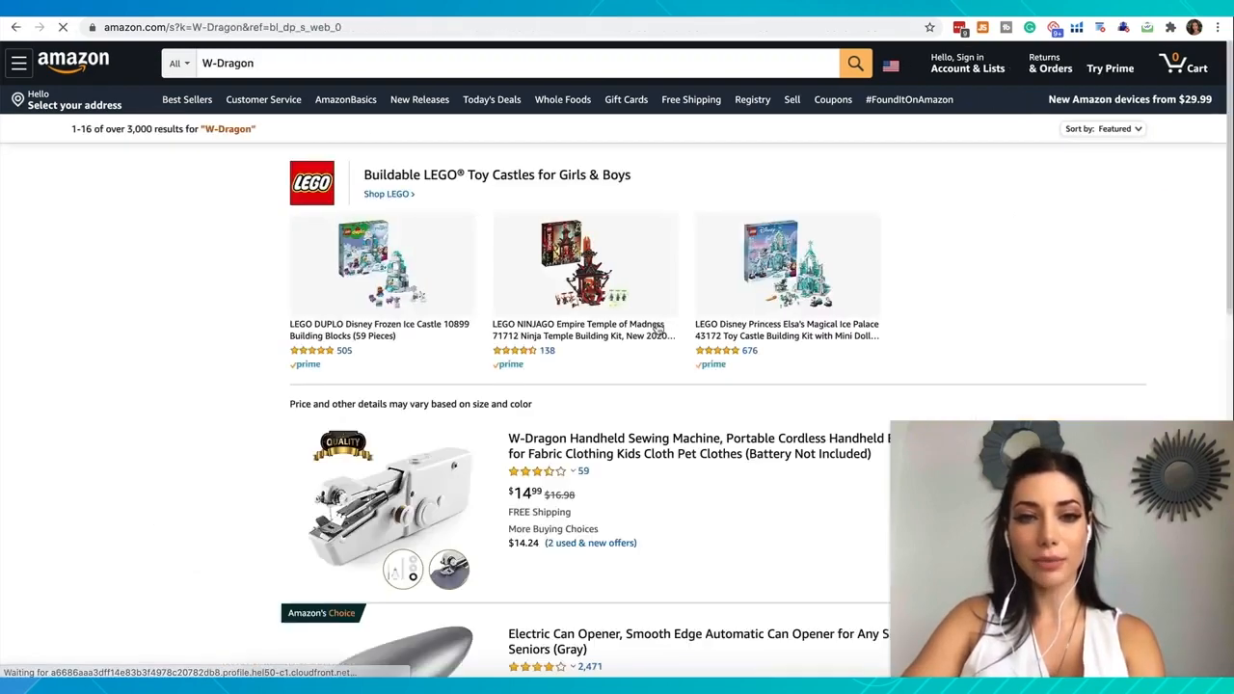
{"action": "scroll", "coordinate": [468, 512], "scroll_direction": "down", "scroll_amount": 3}
{"action": "scroll", "coordinate": [468, 512], "scroll_direction": "down", "scroll_amount": 10}
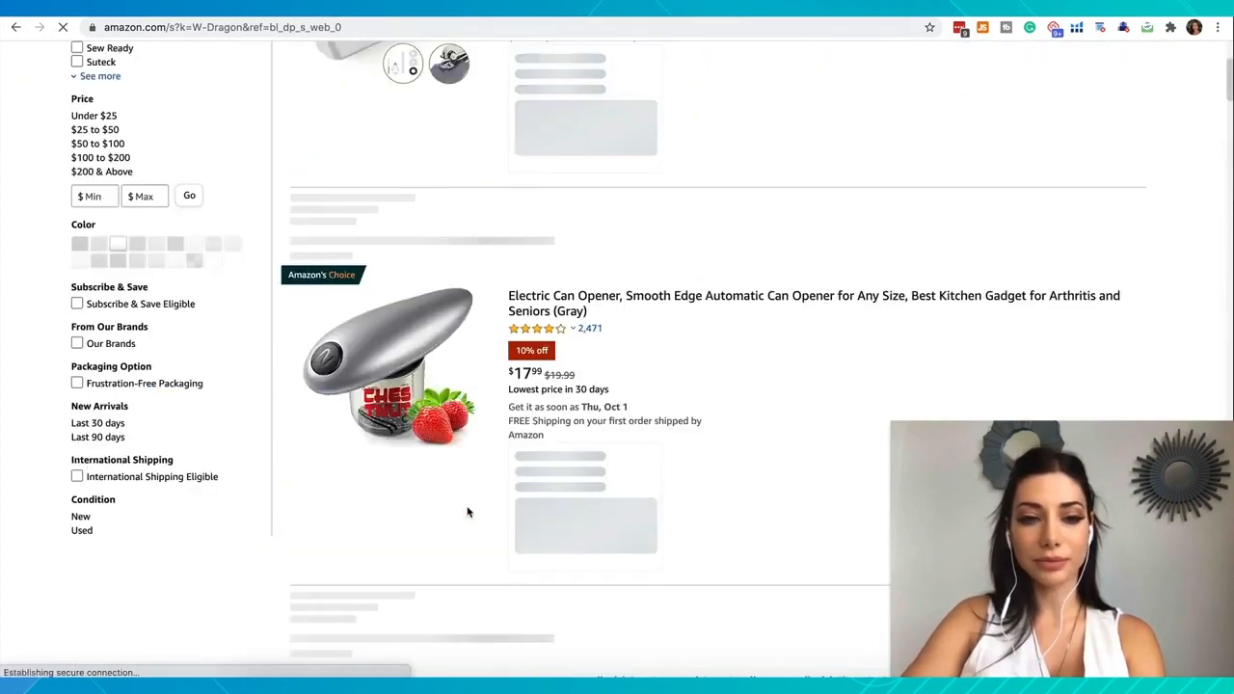
{"action": "scroll", "coordinate": [468, 512], "scroll_direction": "down", "scroll_amount": 10}
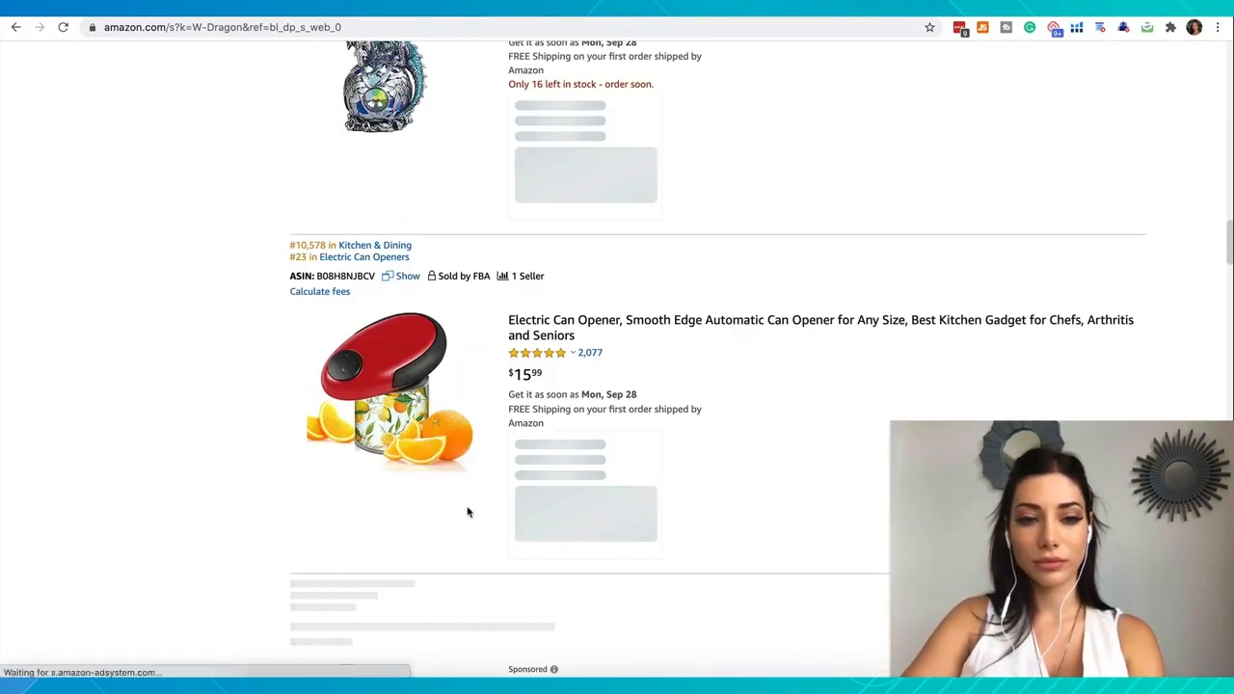
{"action": "scroll", "coordinate": [467, 512], "scroll_direction": "up", "scroll_amount": 20}
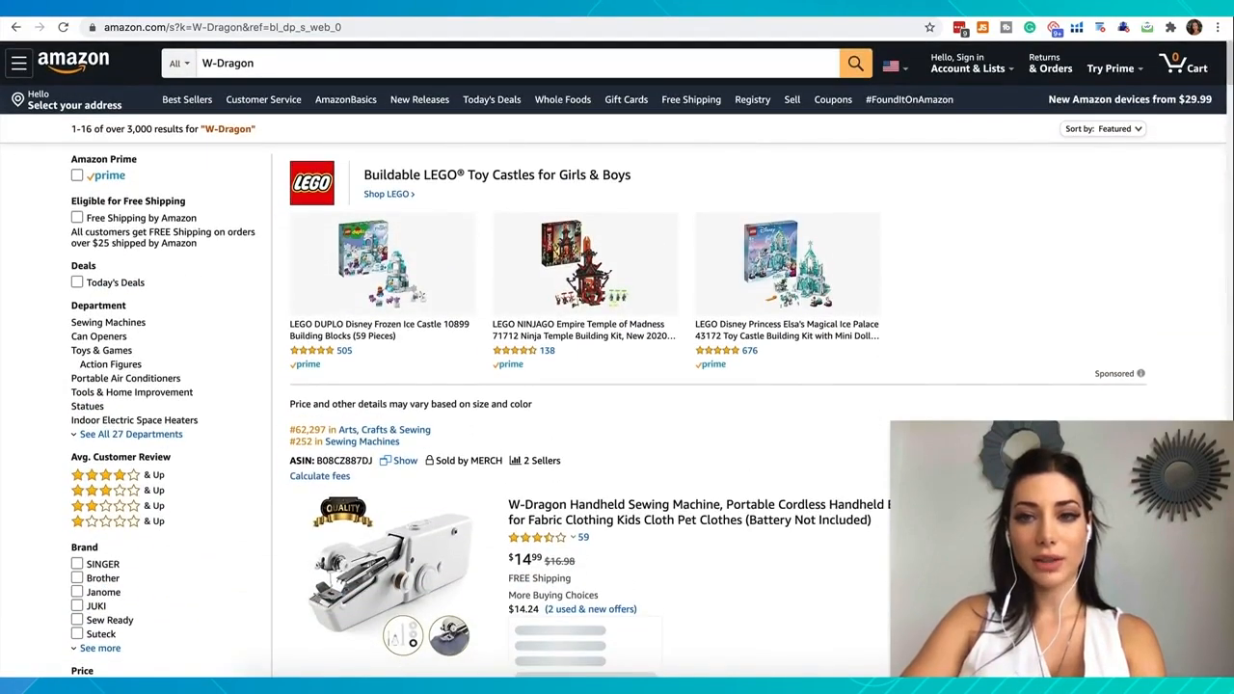
Step: Search Google for W-Dragon in a new tab, check the results for a brand presence, and return to Amazon
{"action": "key", "text": "super+t"}
{"action": "key", "text": "super+v"}
{"action": "key", "text": "Return"}
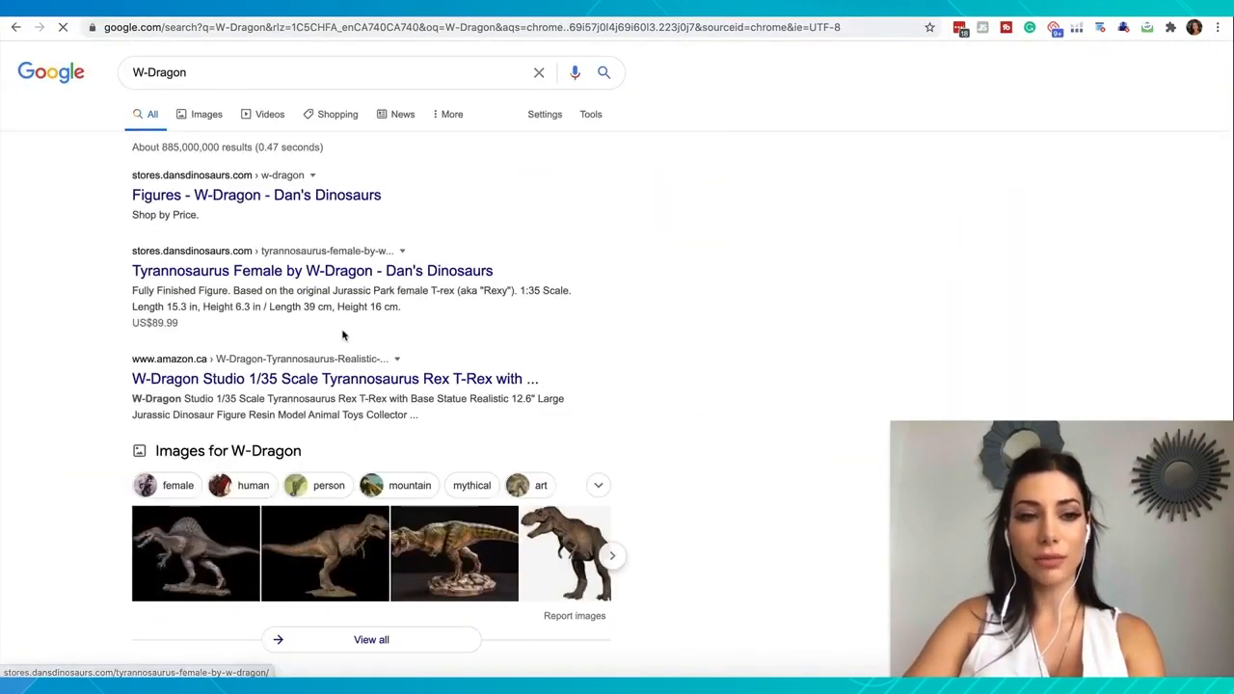
{"action": "scroll", "coordinate": [343, 335], "scroll_direction": "down", "scroll_amount": 10}
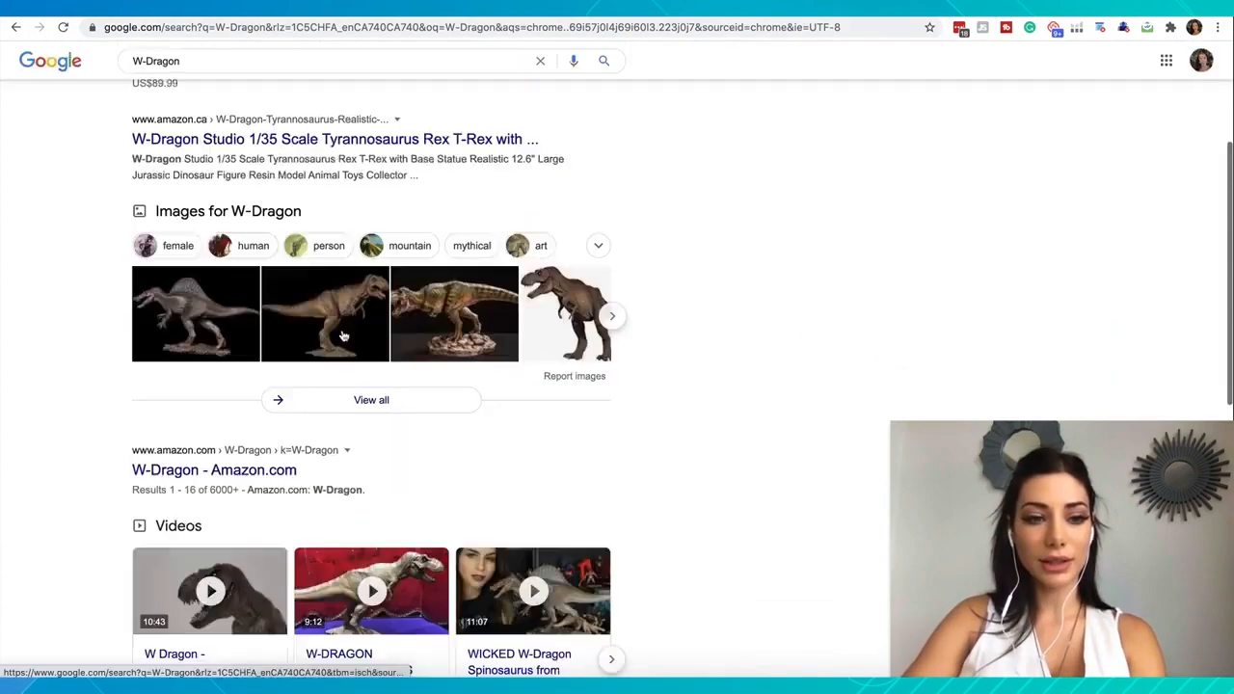
{"action": "scroll", "coordinate": [342, 331], "scroll_direction": "up", "scroll_amount": 10}
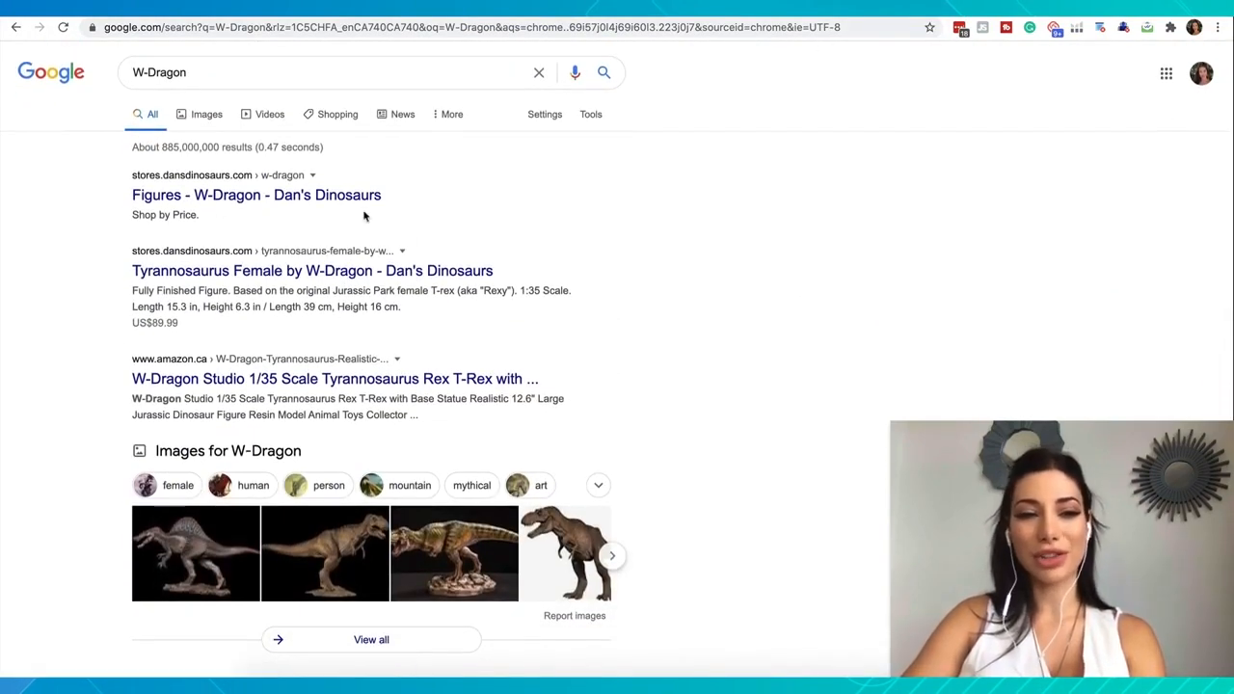
{"action": "left_click", "coordinate": [617, 8]}
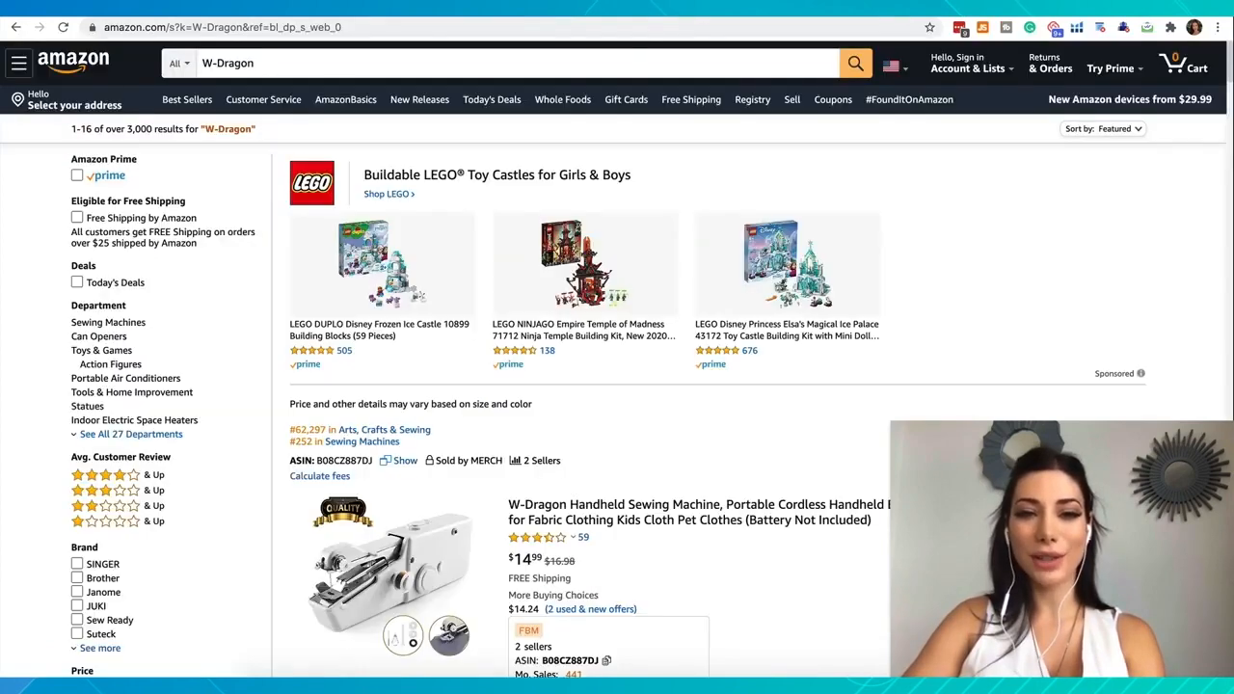
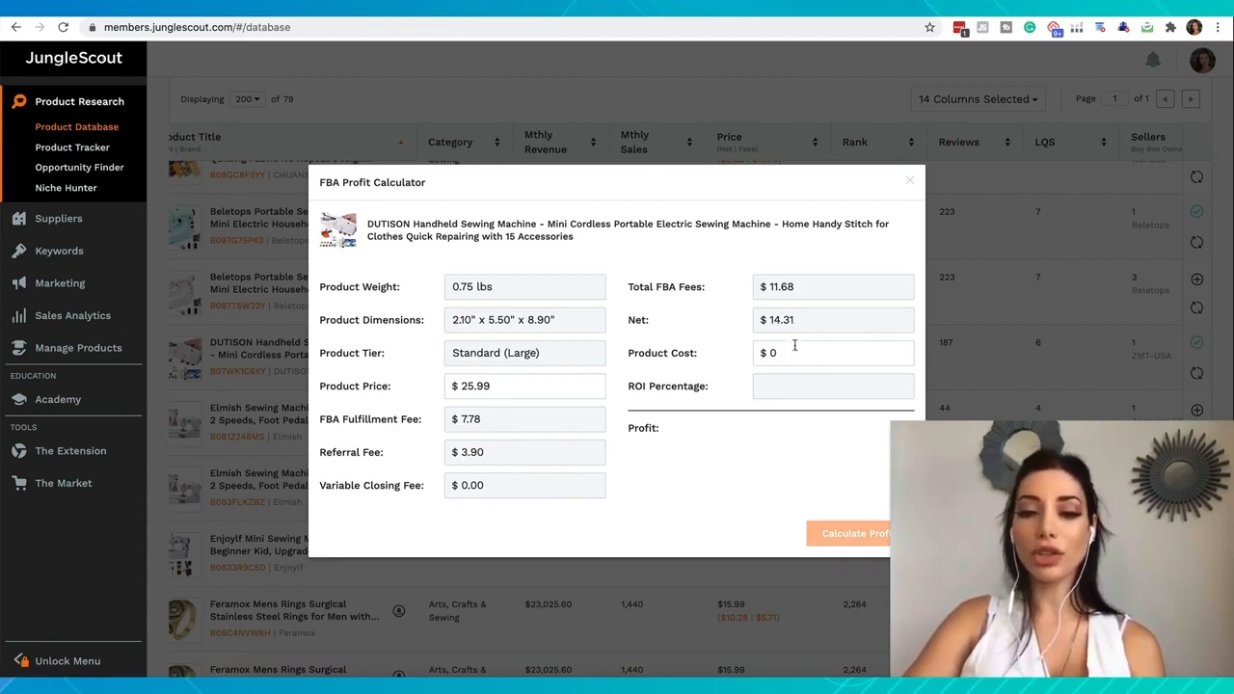
Step: Copy "Handheld Sewing Machine" from the DUTISON product title in the FBA Profit Calculator and search Alibaba for it
{"action": "left_click", "coordinate": [785, 353]}
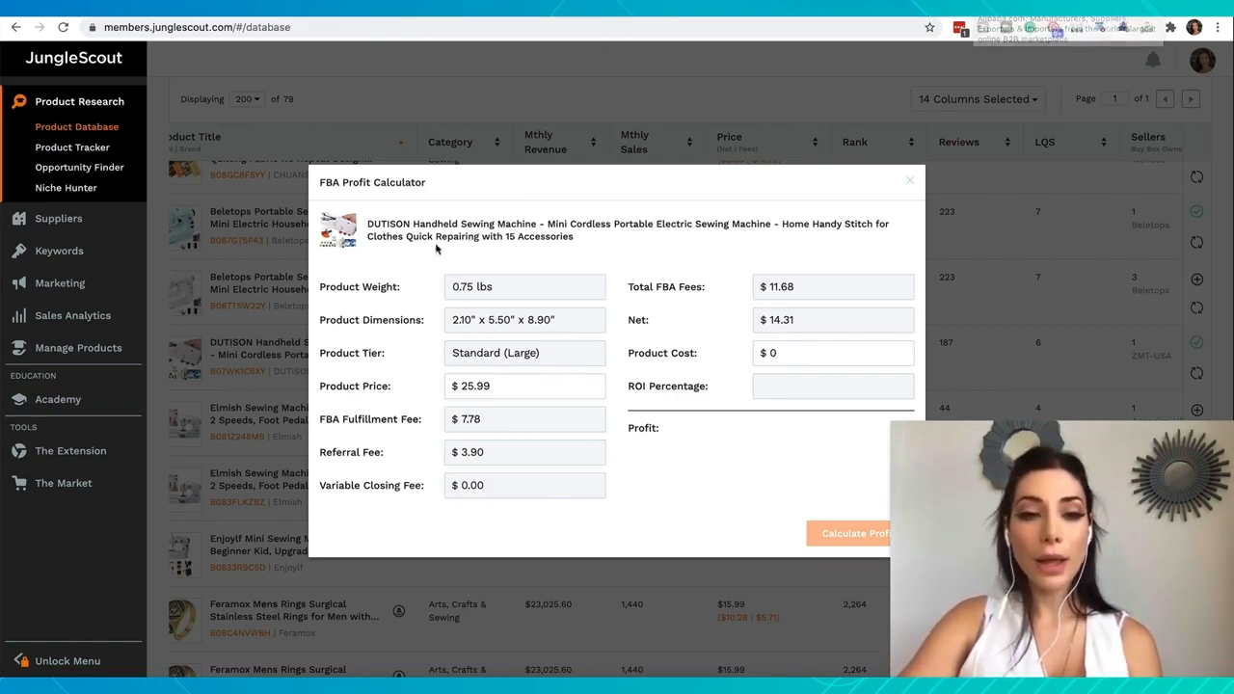
{"action": "left_click_drag", "start_coordinate": [413, 224], "coordinate": [537, 223]}
{"action": "key", "text": "super+c"}
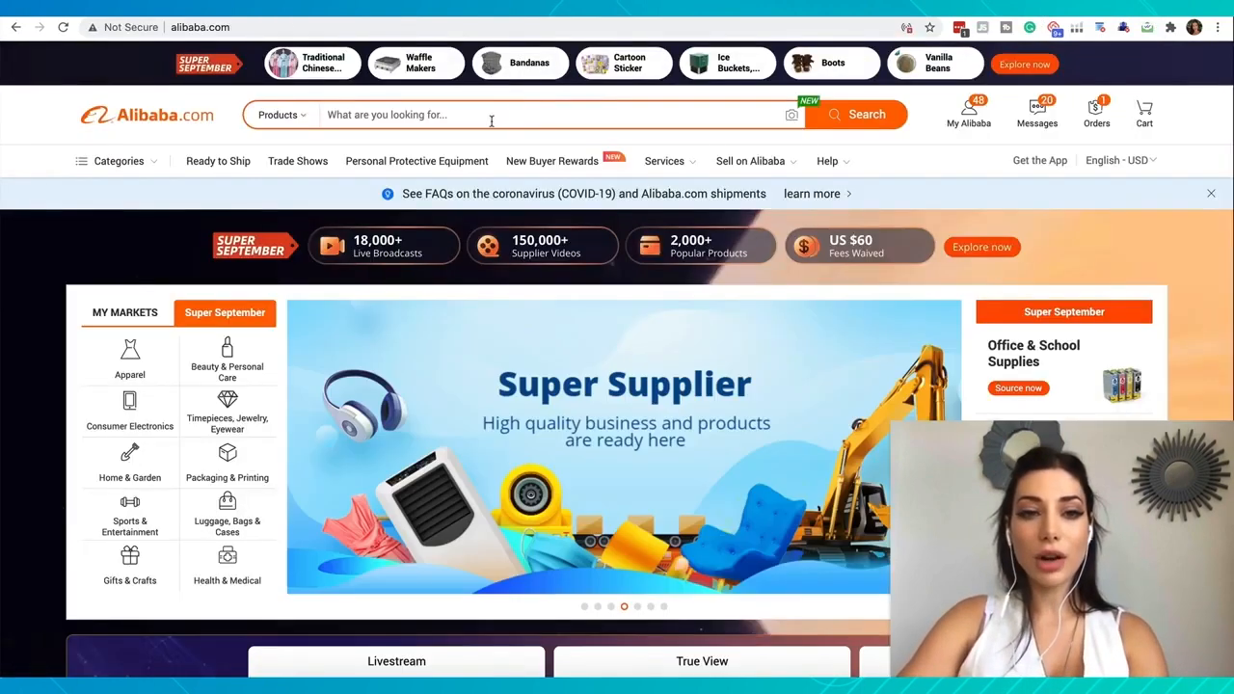
{"action": "left_click", "coordinate": [491, 115]}
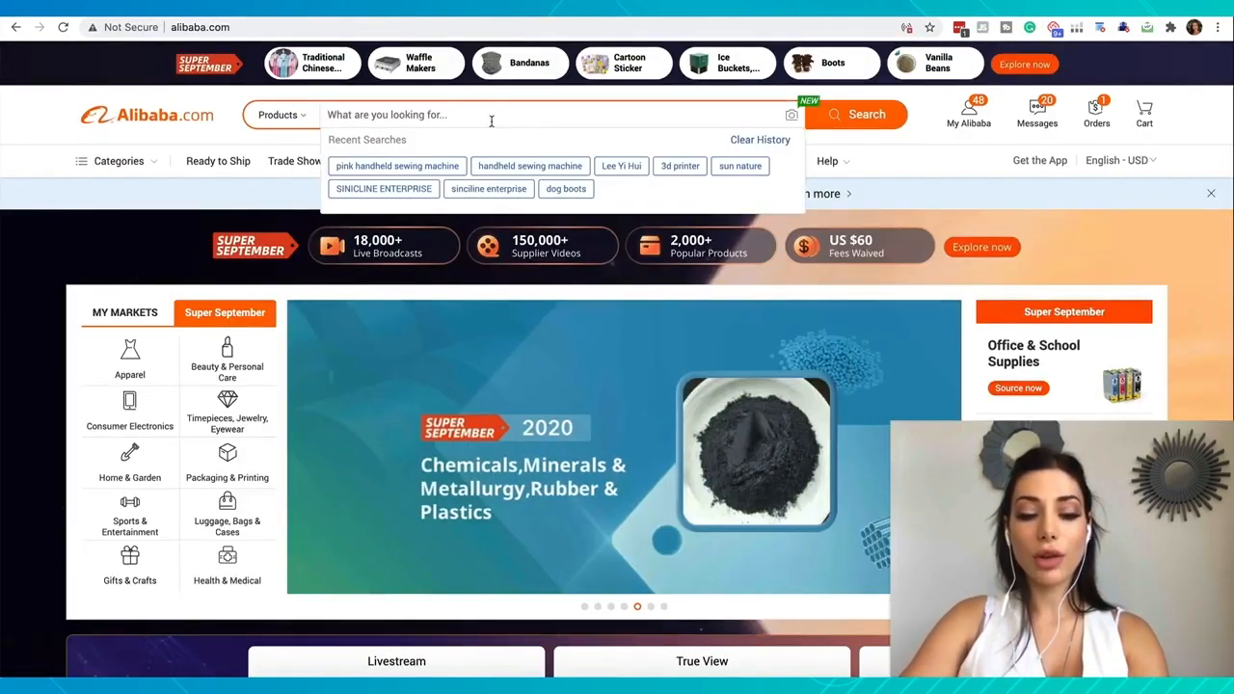
{"action": "key", "text": "super+v"}
{"action": "key", "text": "Return"}
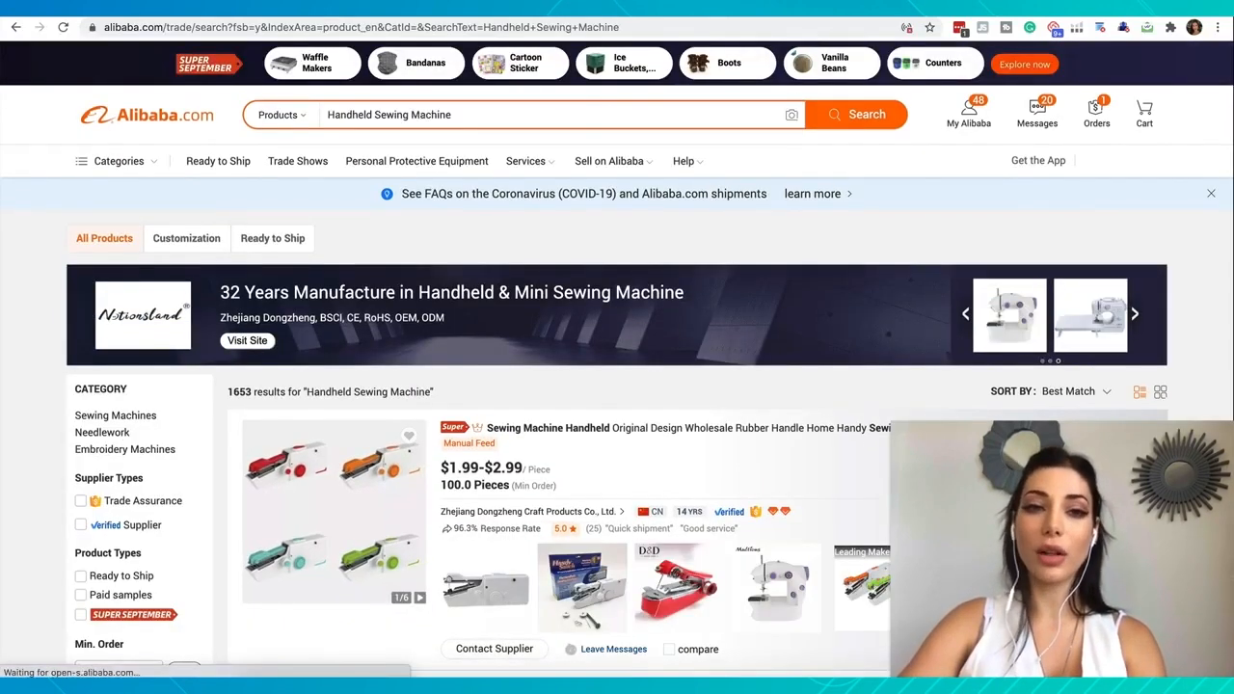
Step: Browse the Alibaba supplier listings and compare unit prices and minimum orders for handheld sewing machines
{"action": "scroll", "coordinate": [432, 355], "scroll_direction": "down", "scroll_amount": 3}
{"action": "scroll", "coordinate": [432, 355], "scroll_direction": "down", "scroll_amount": 3}
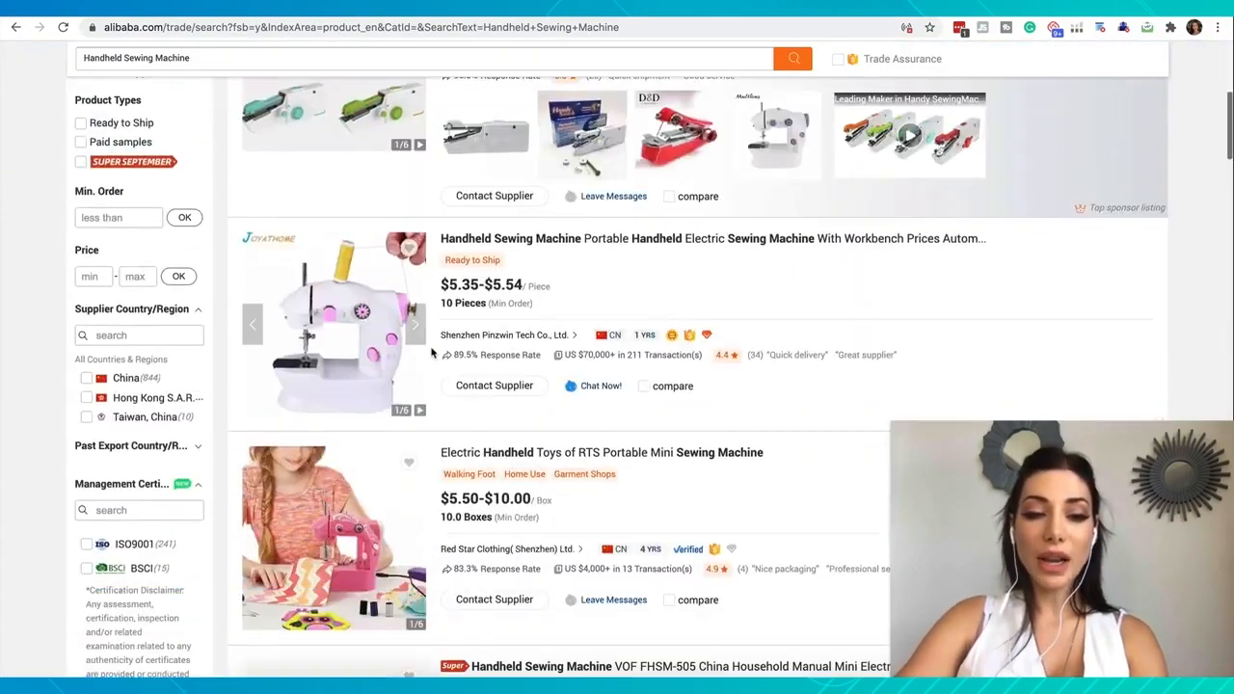
{"action": "scroll", "coordinate": [432, 355], "scroll_direction": "down", "scroll_amount": 3}
{"action": "scroll", "coordinate": [432, 355], "scroll_direction": "down", "scroll_amount": 10}
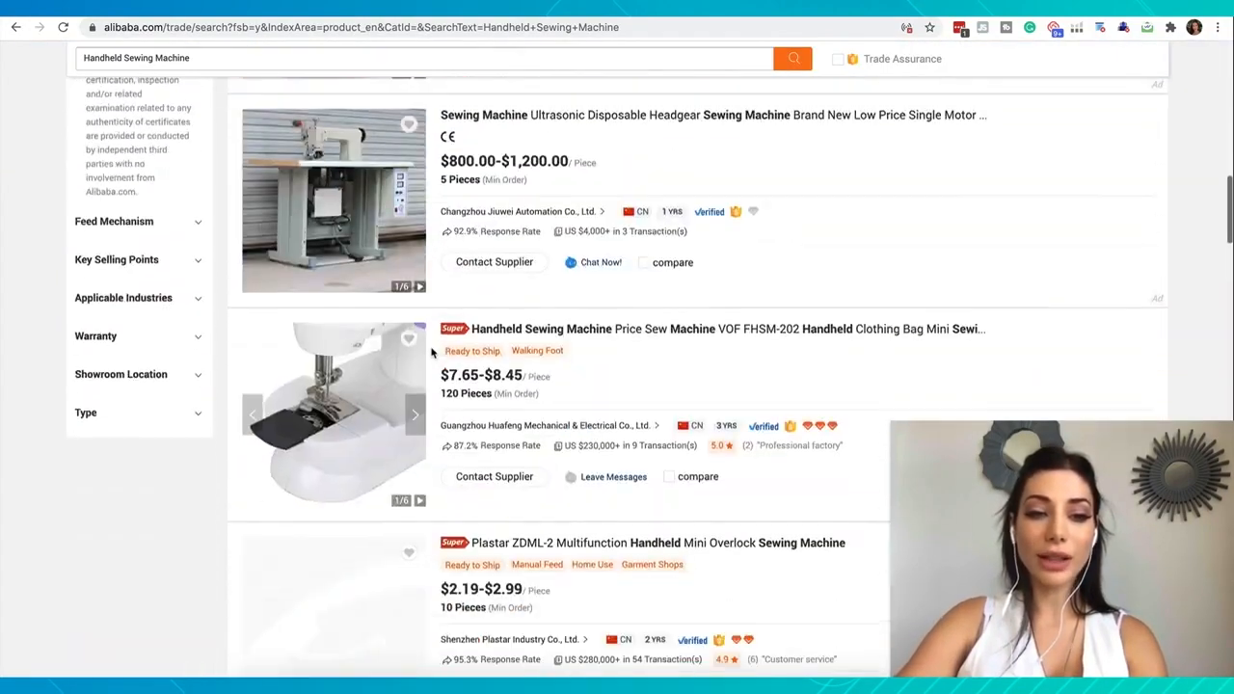
{"action": "scroll", "coordinate": [432, 355], "scroll_direction": "down", "scroll_amount": 2}
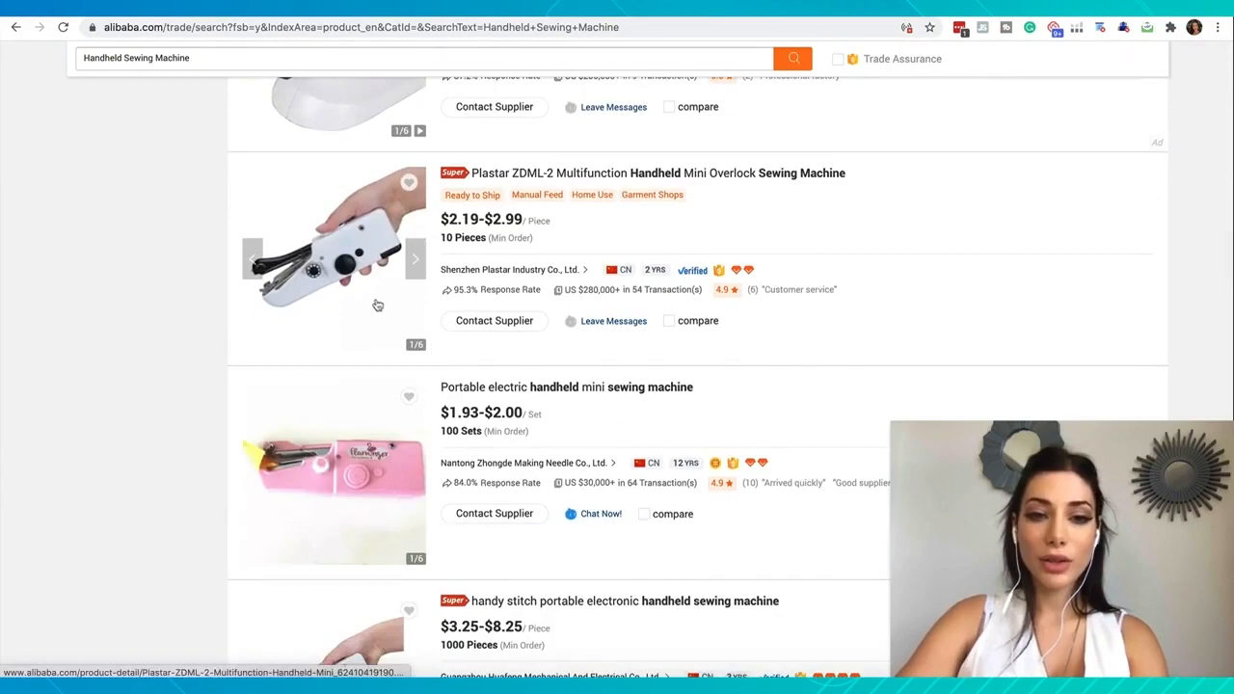
{"action": "scroll", "coordinate": [342, 261], "scroll_direction": "down", "scroll_amount": 6}
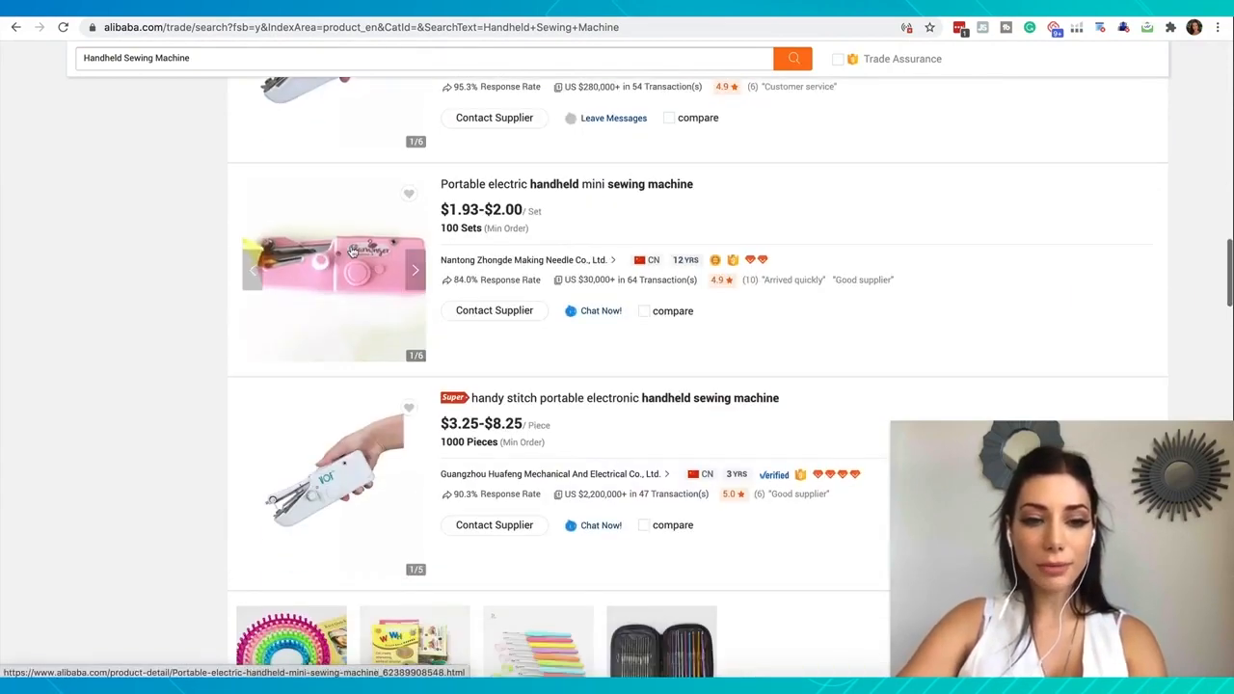
{"action": "scroll", "coordinate": [353, 164], "scroll_direction": "down", "scroll_amount": 7}
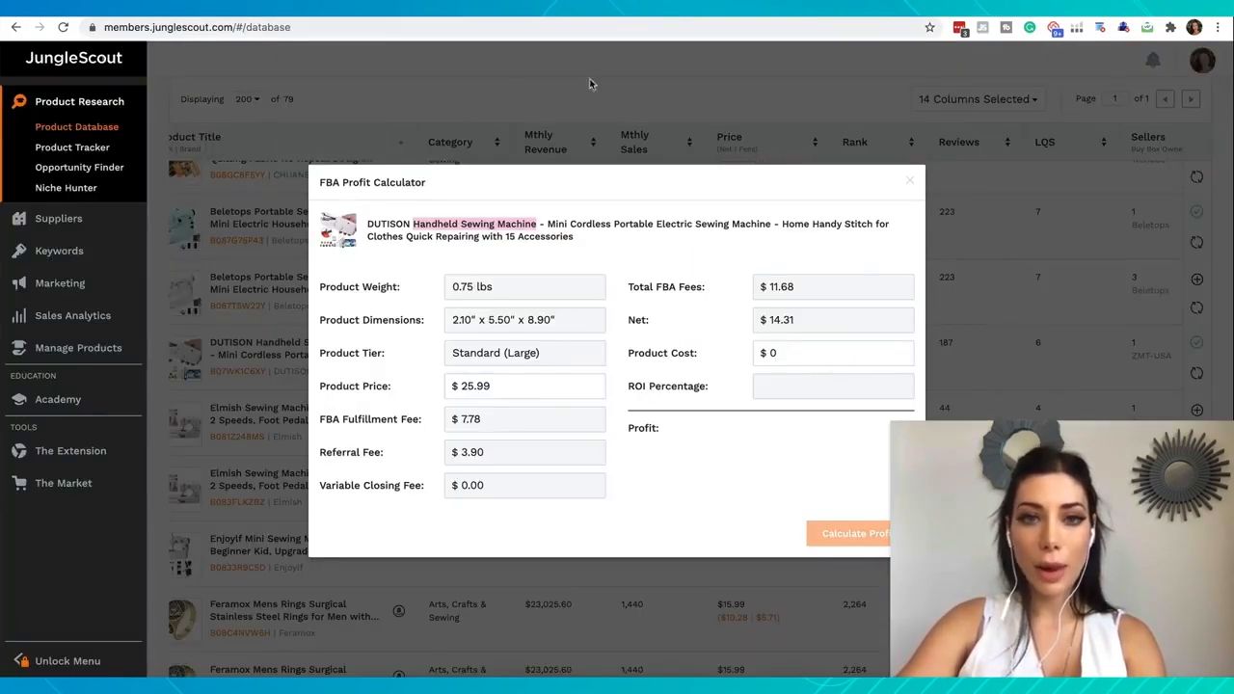
Step: Close the profit calculator, open the DUTISON Handheld Sewing Machine's Amazon listing from the Product Database, and examine its product images
{"action": "left_click", "coordinate": [592, 162]}
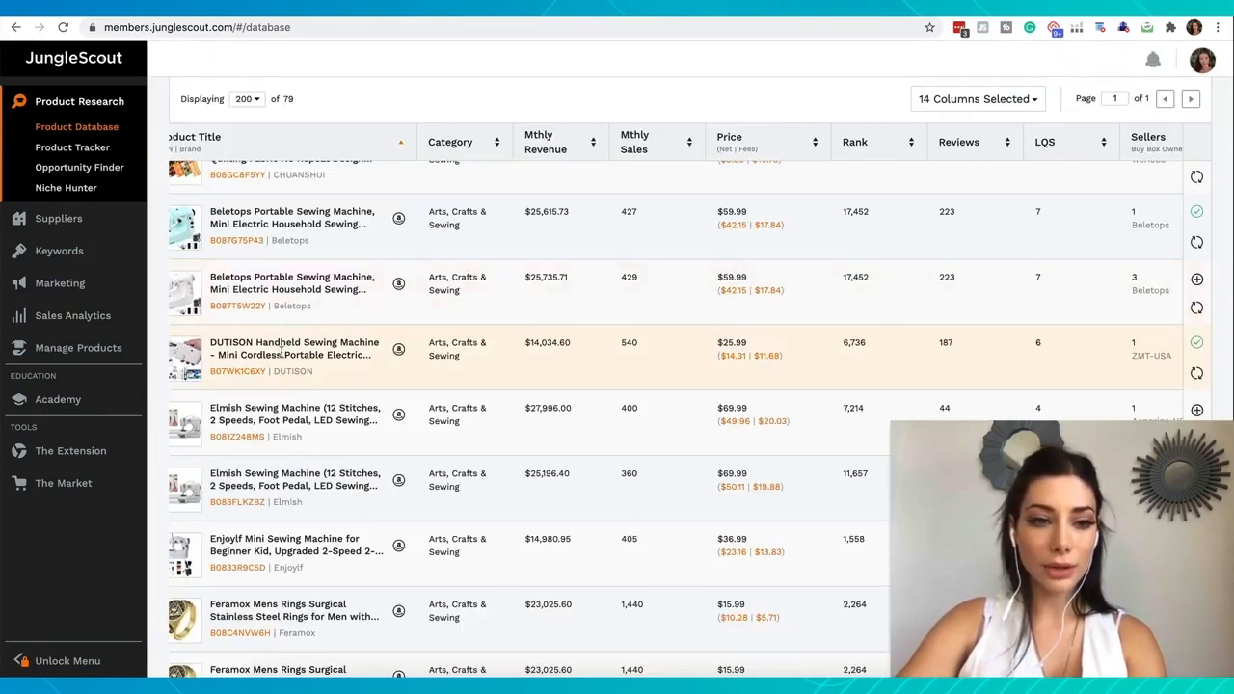
{"action": "left_click", "coordinate": [399, 350]}
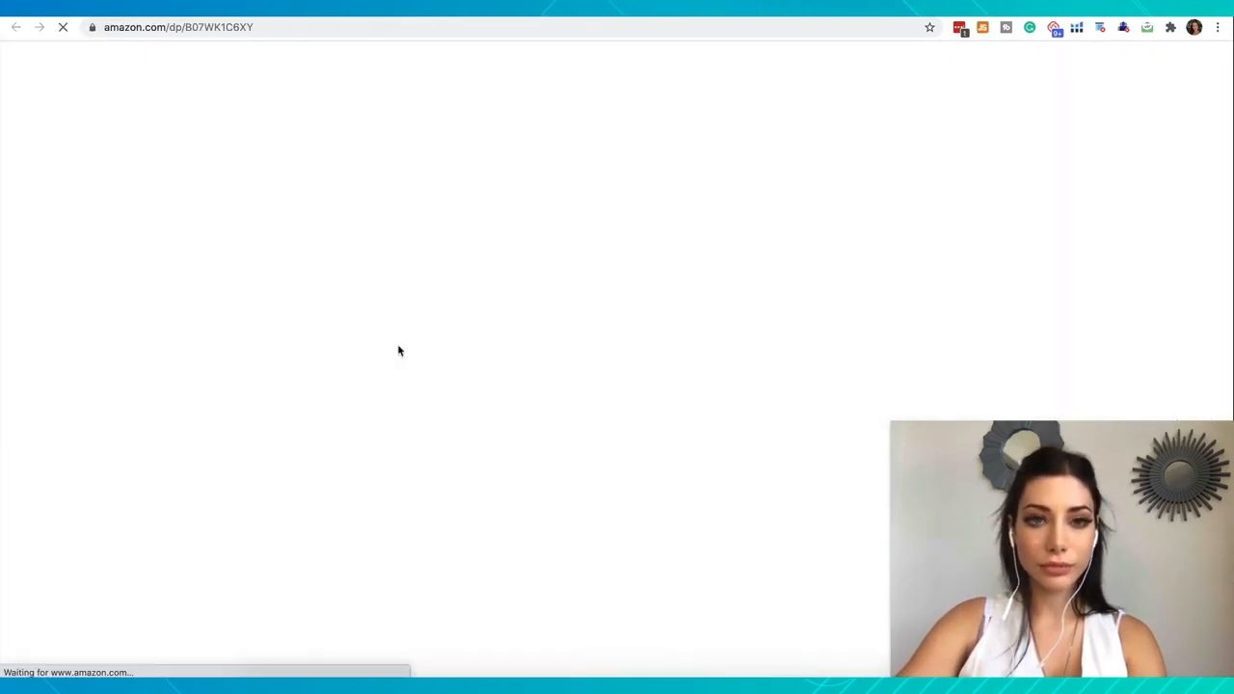
{"action": "left_click", "coordinate": [337, 10]}
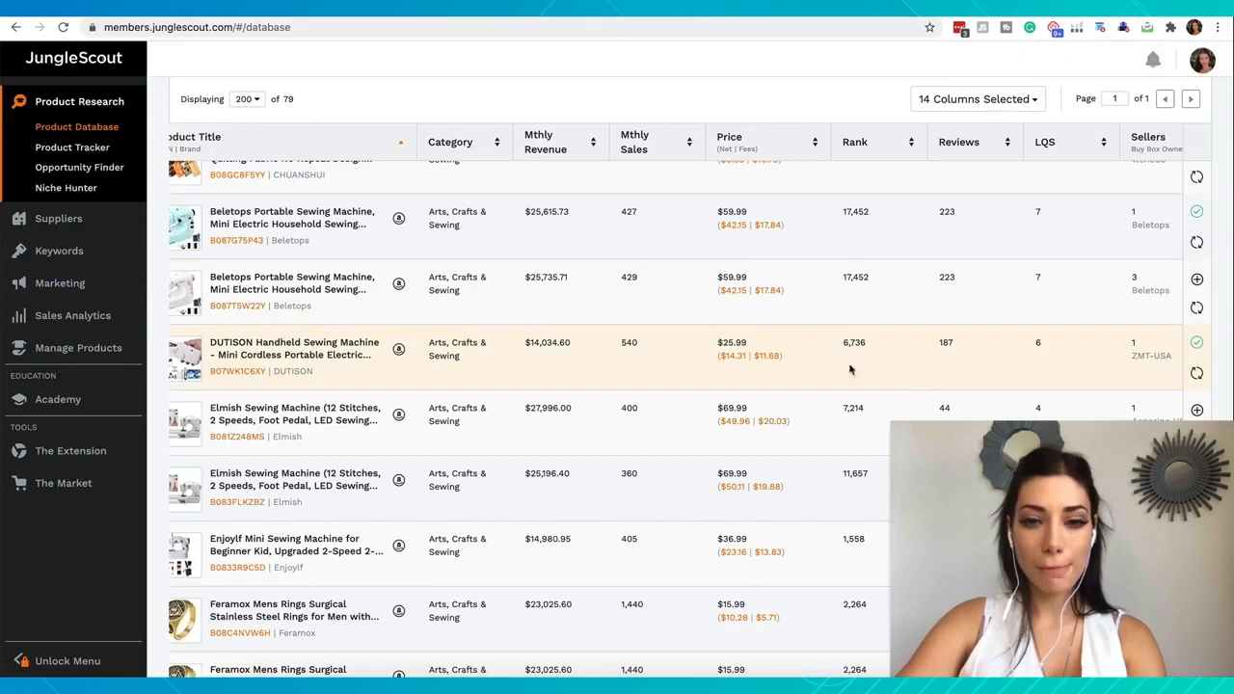
{"action": "left_click", "coordinate": [743, 356]}
{"action": "left_click", "coordinate": [317, 12]}
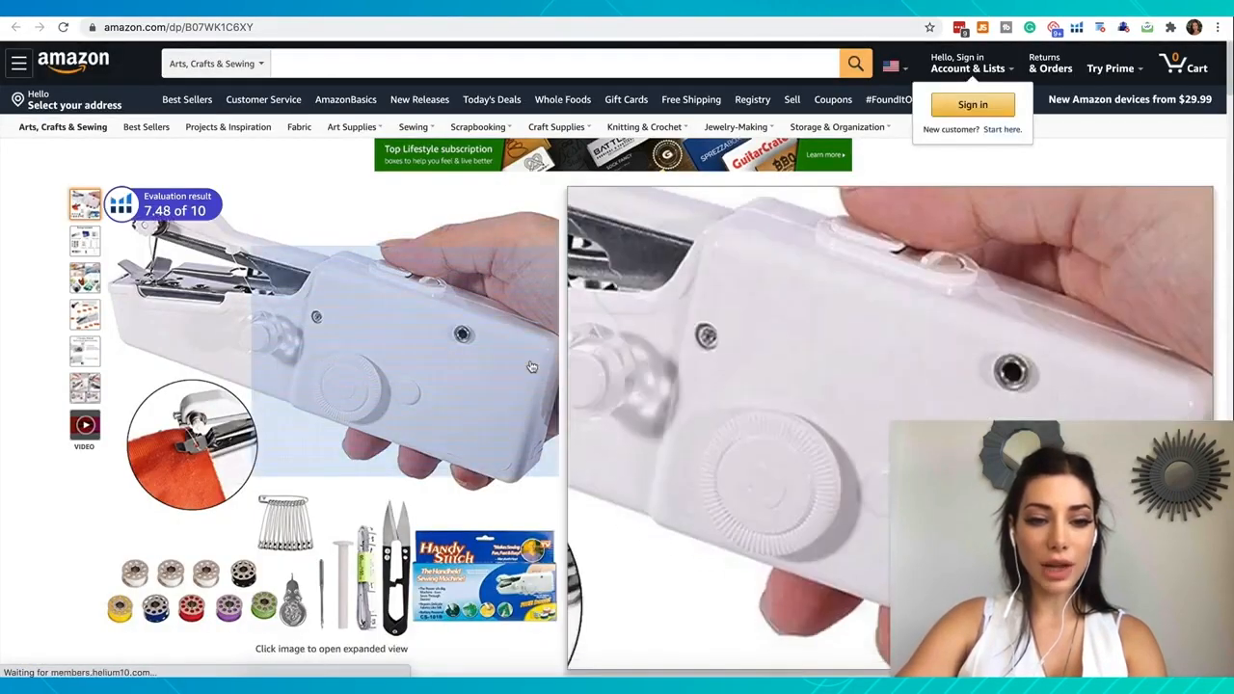
{"action": "mouse_move", "coordinate": [89, 245]}
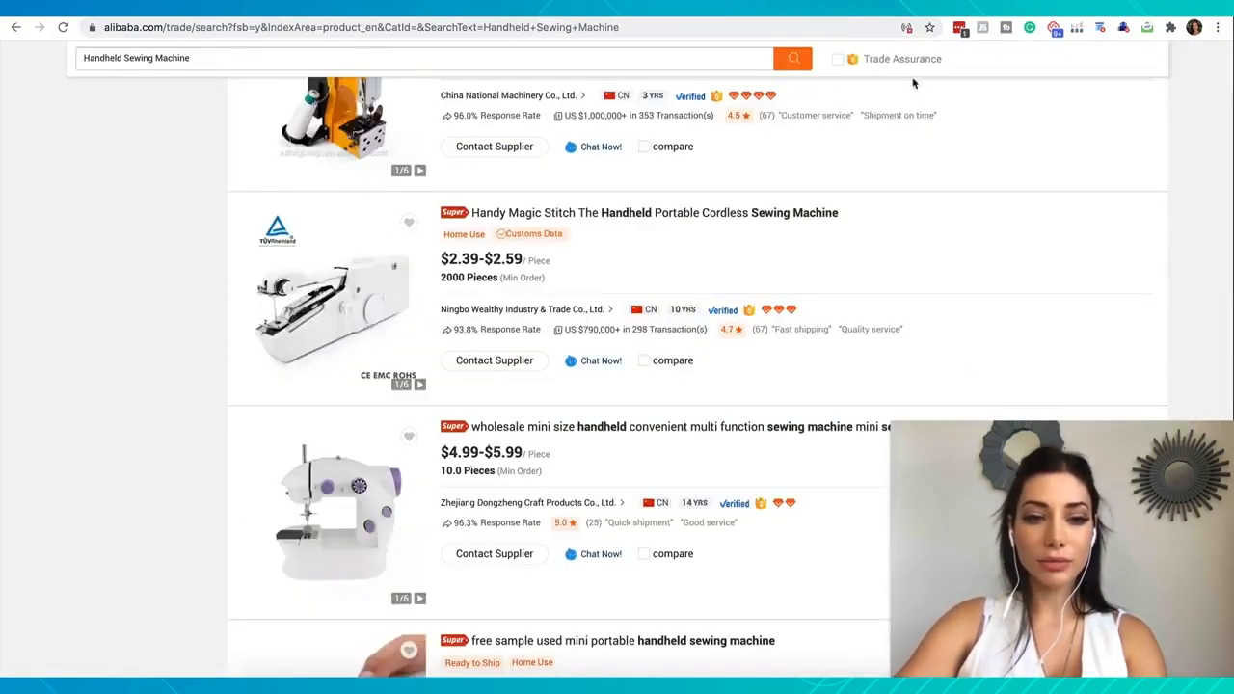
Step: Find the matching Handy Magic Stitch handheld sewing machine in the Alibaba results and open its product page
{"action": "scroll", "coordinate": [505, 393], "scroll_direction": "up", "scroll_amount": 4}
{"action": "scroll", "coordinate": [400, 466], "scroll_direction": "down", "scroll_amount": 2}
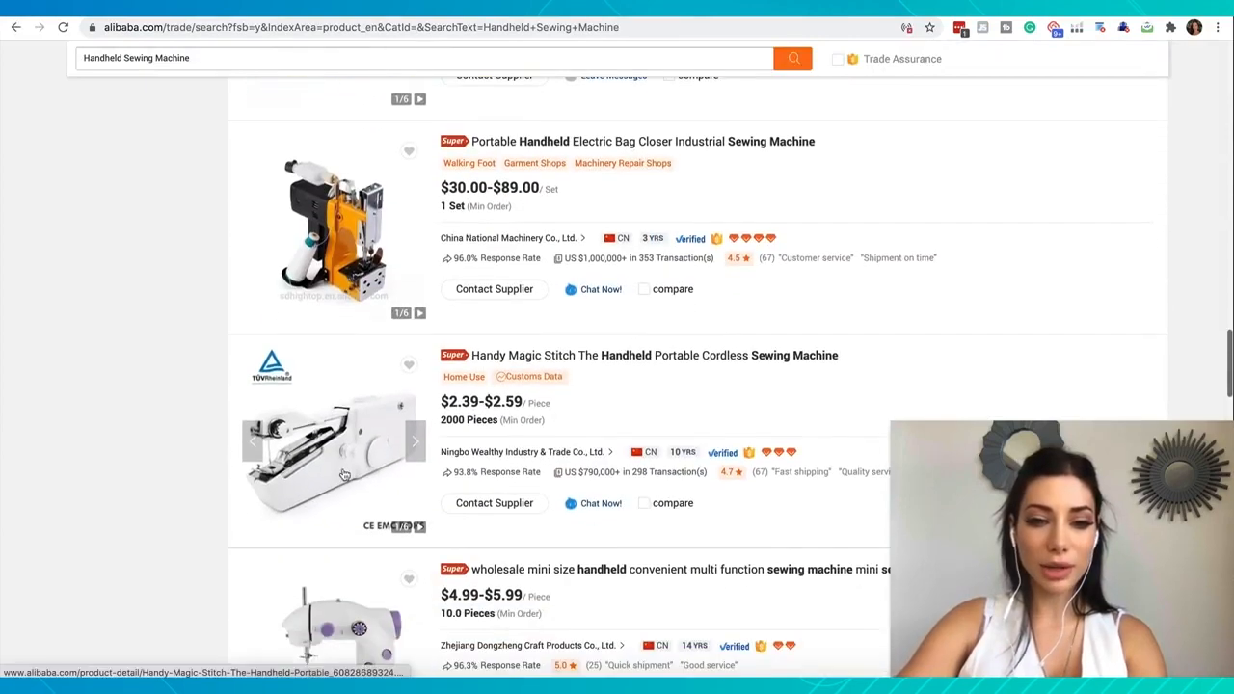
{"action": "scroll", "coordinate": [545, 387], "scroll_direction": "up", "scroll_amount": 3}
{"action": "scroll", "coordinate": [544, 388], "scroll_direction": "down", "scroll_amount": 3}
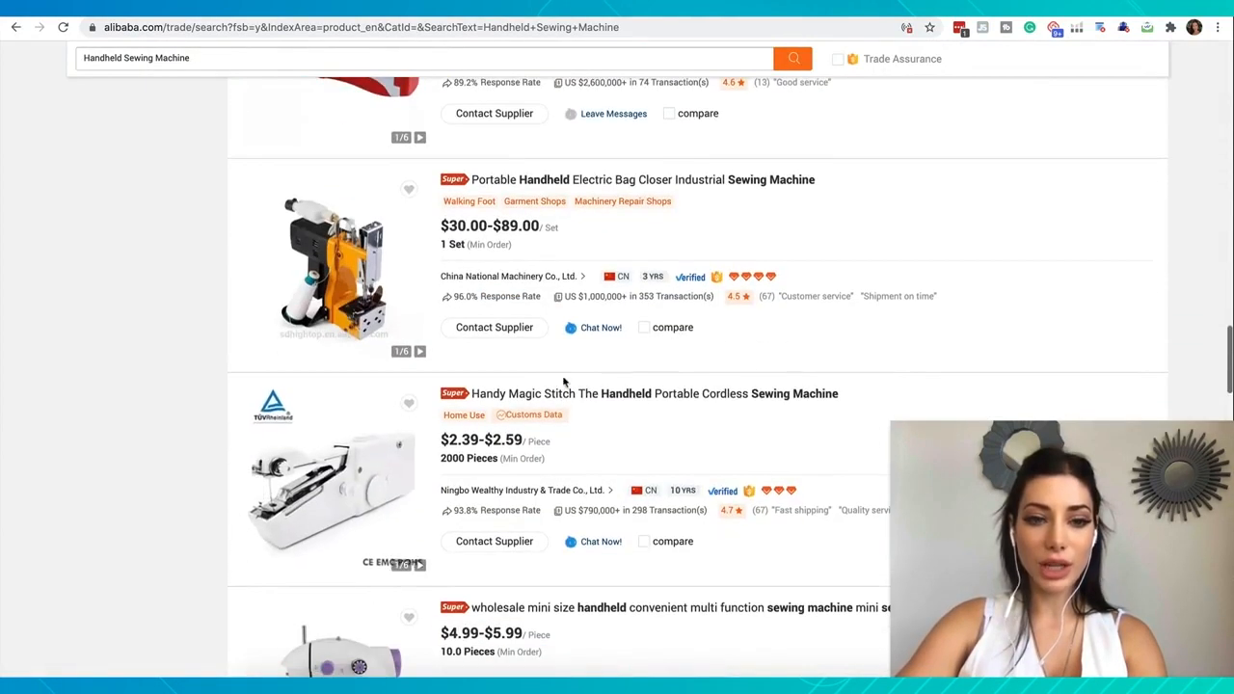
{"action": "left_click", "coordinate": [552, 465]}
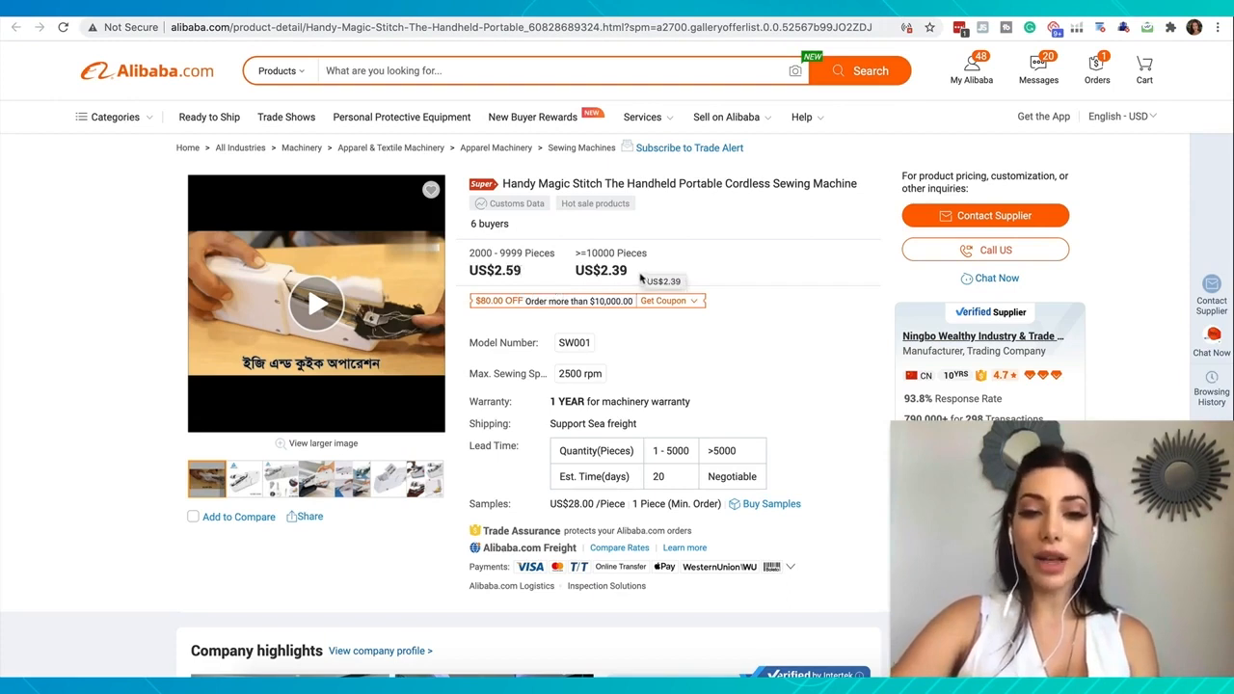
Step: Take Alibaba's US$2.39 unit price for 10000 or more pieces and calculate DUTISON's FBA profit with a product cost of $2.39
{"action": "left_click_drag", "start_coordinate": [628, 271], "coordinate": [601, 272]}
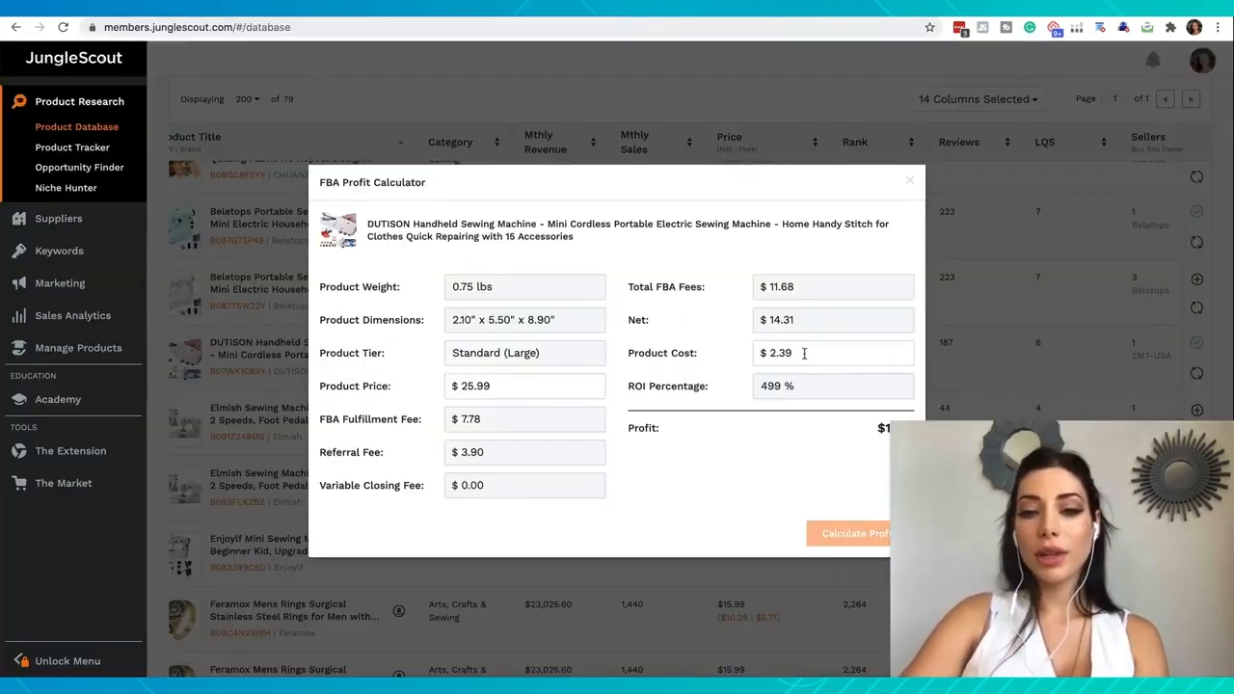
{"action": "left_click_drag", "start_coordinate": [801, 352], "coordinate": [759, 356]}
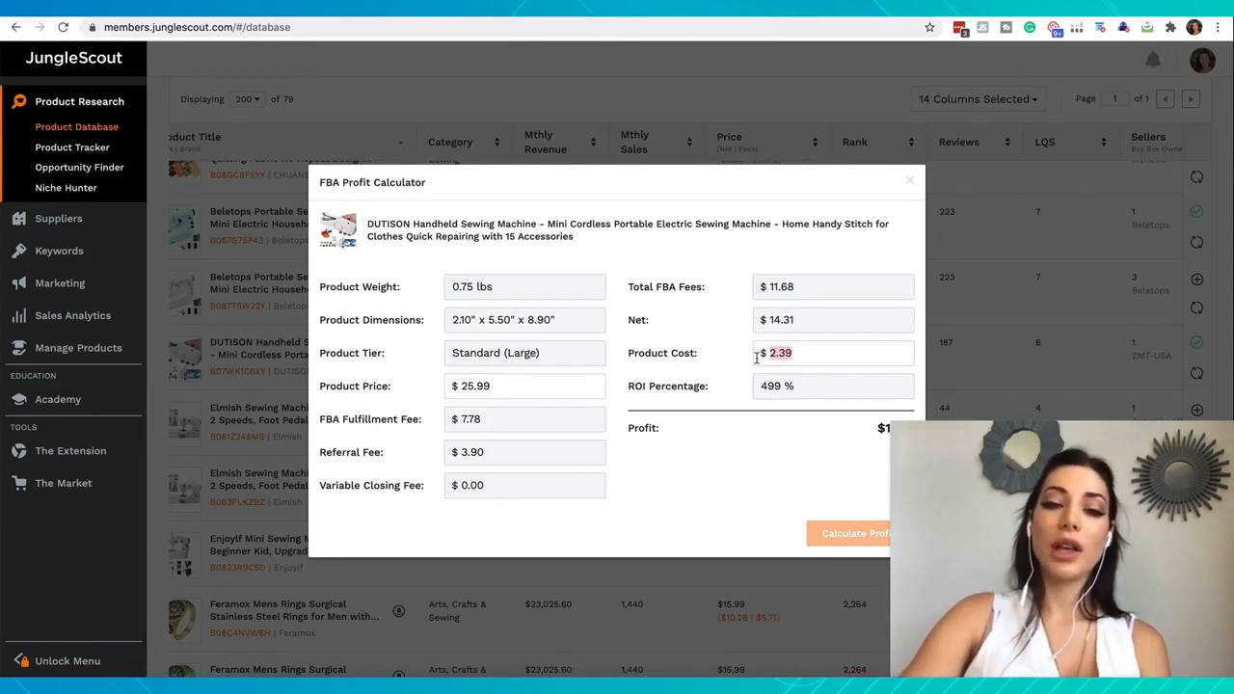
{"action": "left_click", "coordinate": [726, 418]}
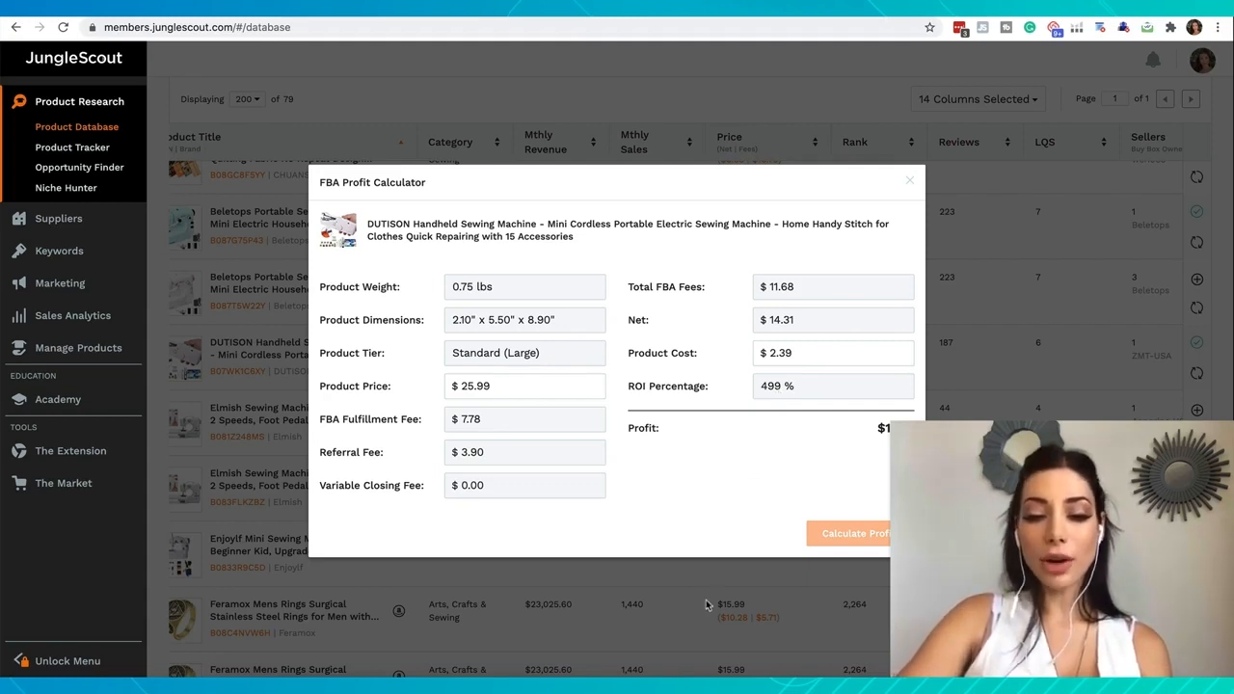
Step: Open the system Calculator and divide the 11.92 profit by the 25.99 product price
{"action": "left_click", "coordinate": [714, 684]}
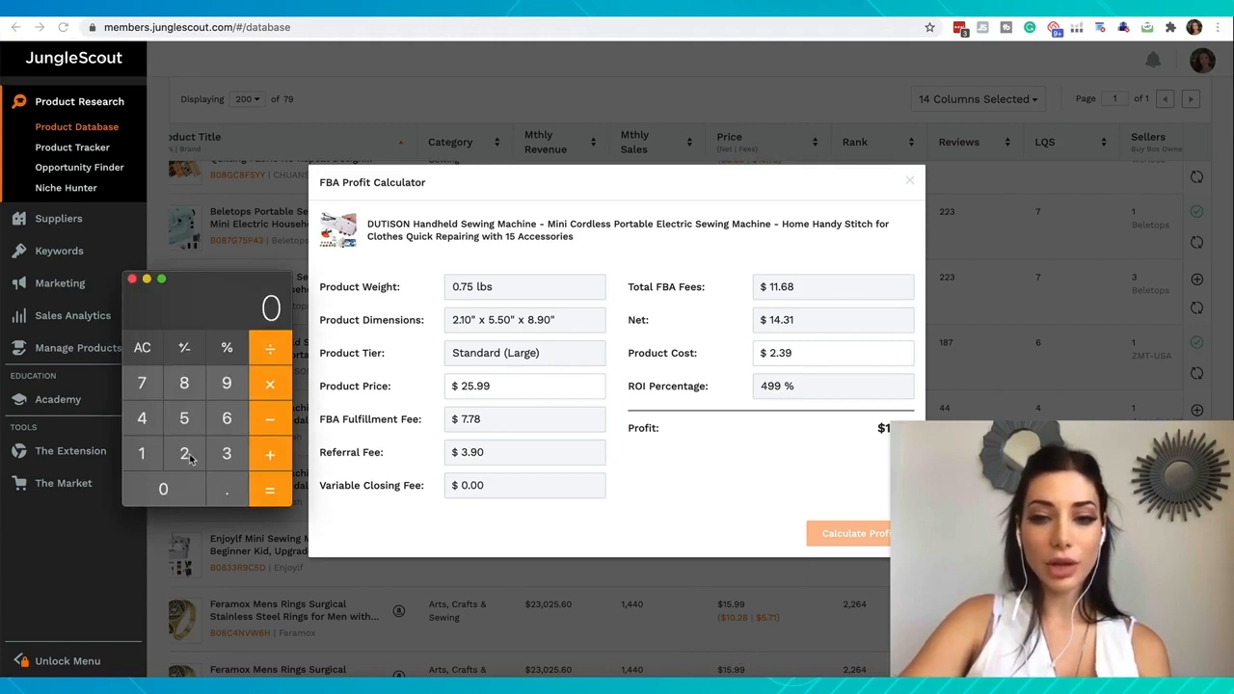
{"action": "double_click", "coordinate": [149, 459]}
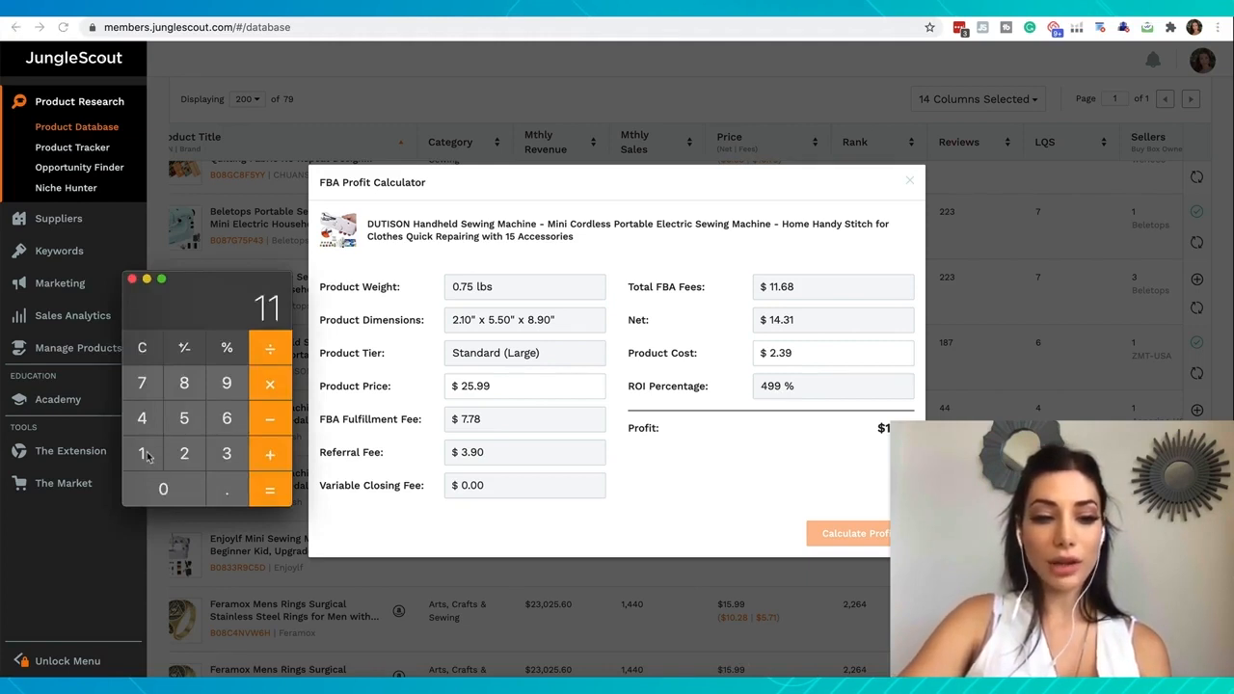
{"action": "left_click", "coordinate": [228, 496]}
{"action": "left_click", "coordinate": [225, 384]}
{"action": "left_click", "coordinate": [191, 454]}
{"action": "left_click", "coordinate": [271, 351]}
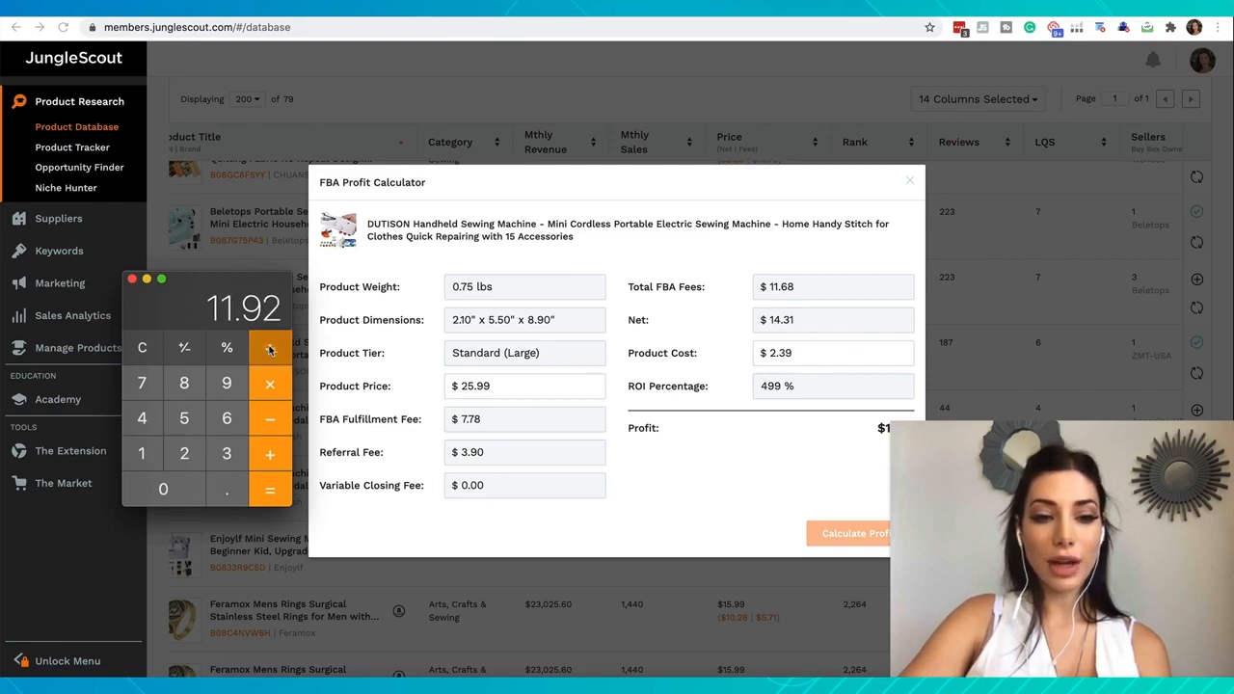
{"action": "left_click", "coordinate": [187, 454]}
{"action": "left_click", "coordinate": [186, 420]}
{"action": "left_click", "coordinate": [223, 489]}
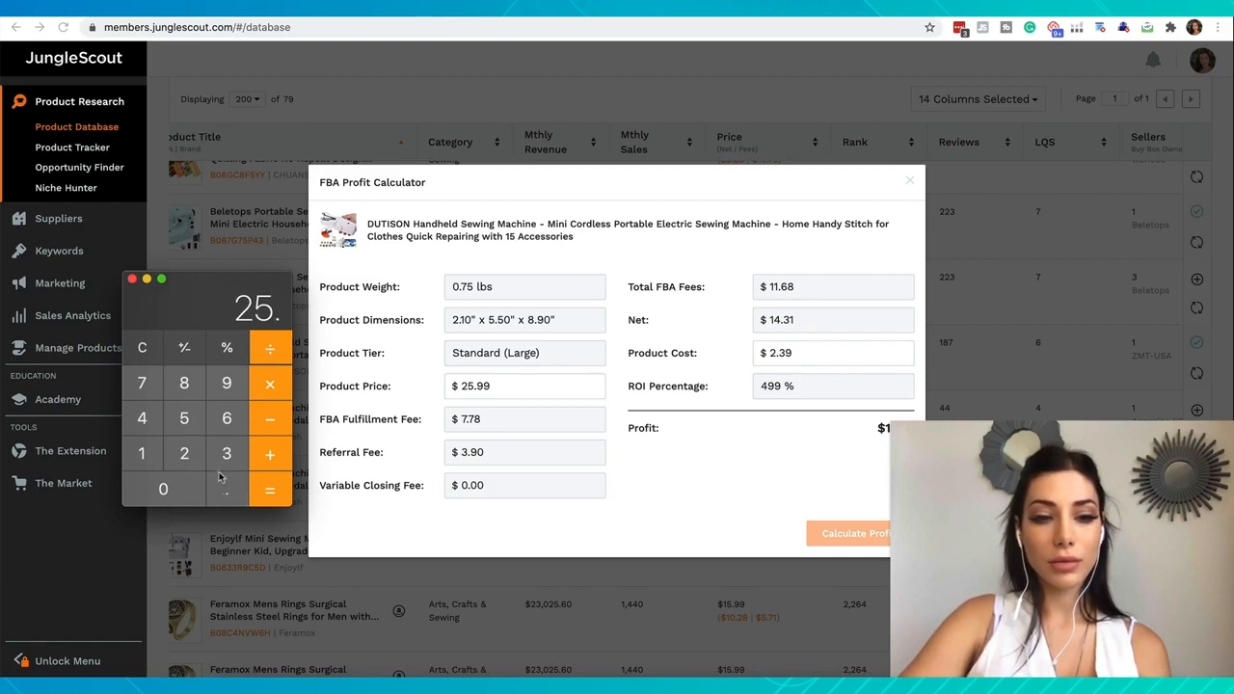
{"action": "left_click", "coordinate": [225, 383]}
{"action": "left_click", "coordinate": [225, 384]}
{"action": "left_click", "coordinate": [269, 488]}
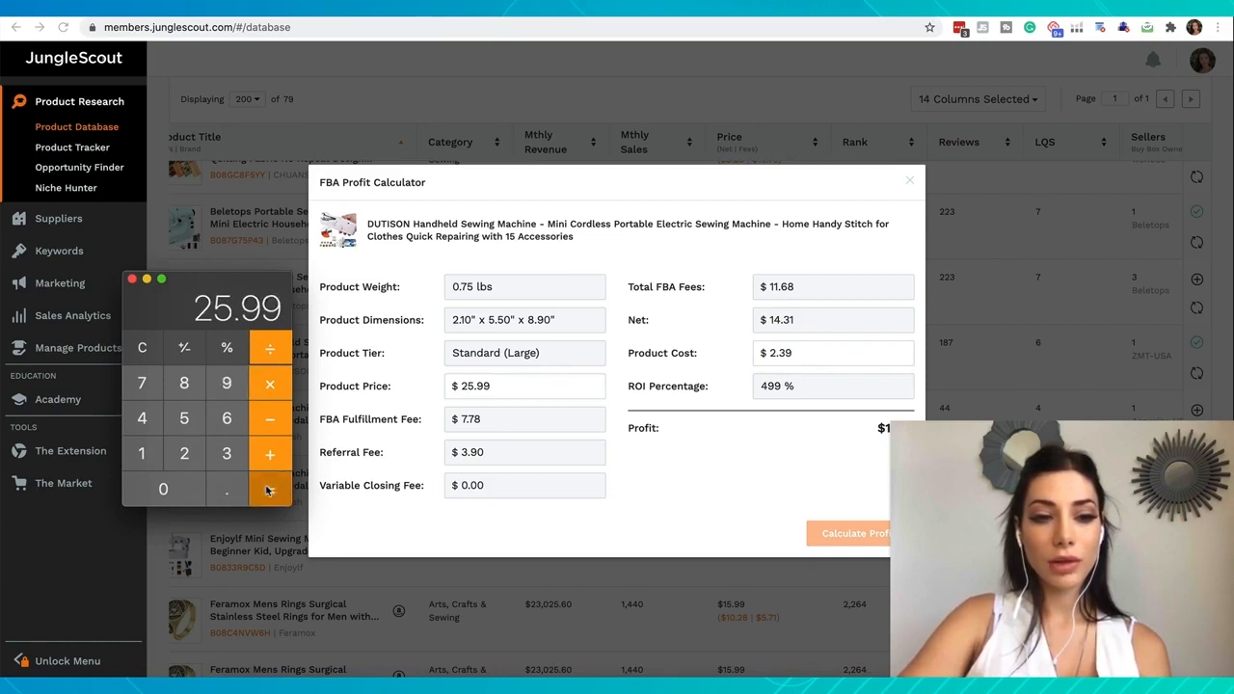
Step: Multiply the quotient by 100 to get the profit margin percentage, and close the Calculator
{"action": "left_click", "coordinate": [270, 384]}
{"action": "left_click", "coordinate": [146, 454]}
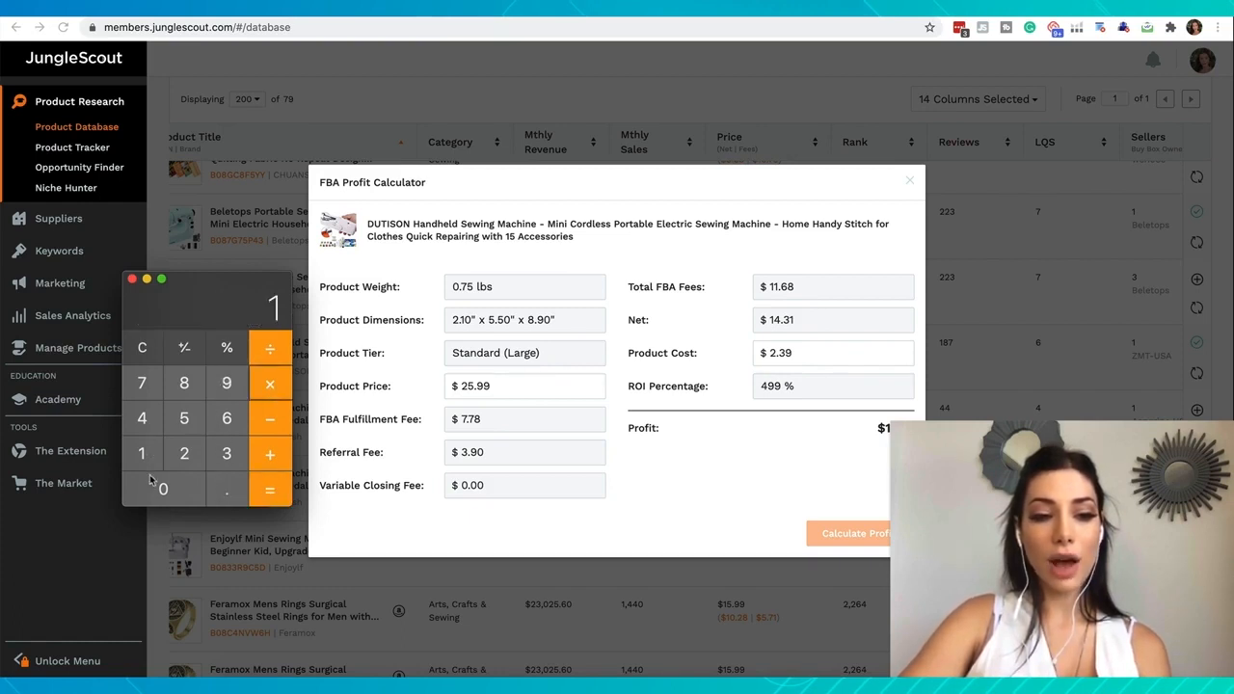
{"action": "left_click", "coordinate": [151, 481]}
{"action": "left_click", "coordinate": [152, 481]}
{"action": "left_click", "coordinate": [270, 489]}
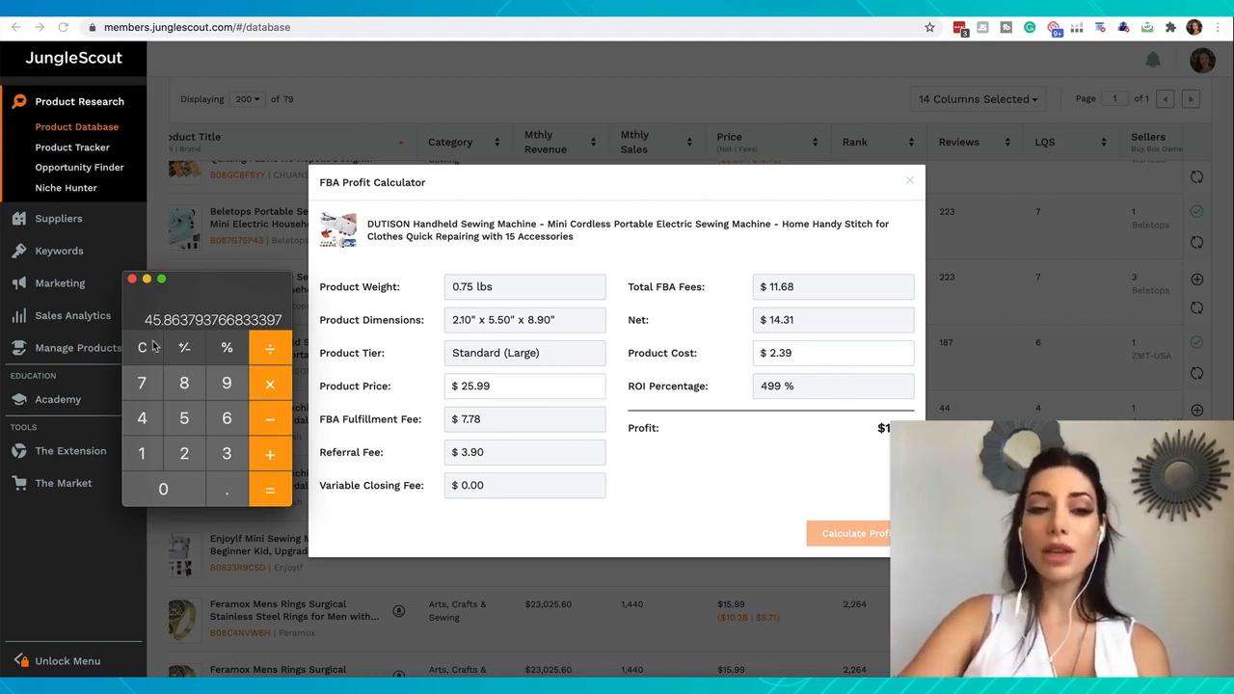
{"action": "left_click", "coordinate": [132, 280]}
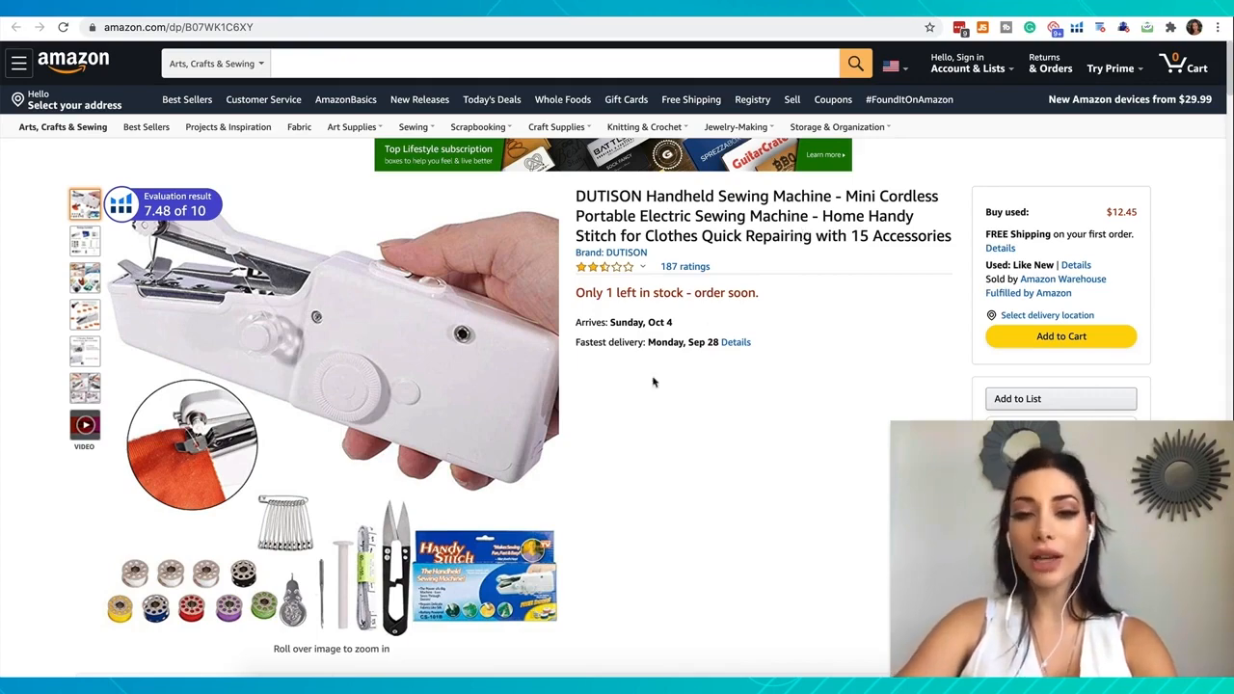
Step: Open the customer reviews of the DUTISON listing on Amazon and filter them to 1 star only
{"action": "mouse_move", "coordinate": [679, 276]}
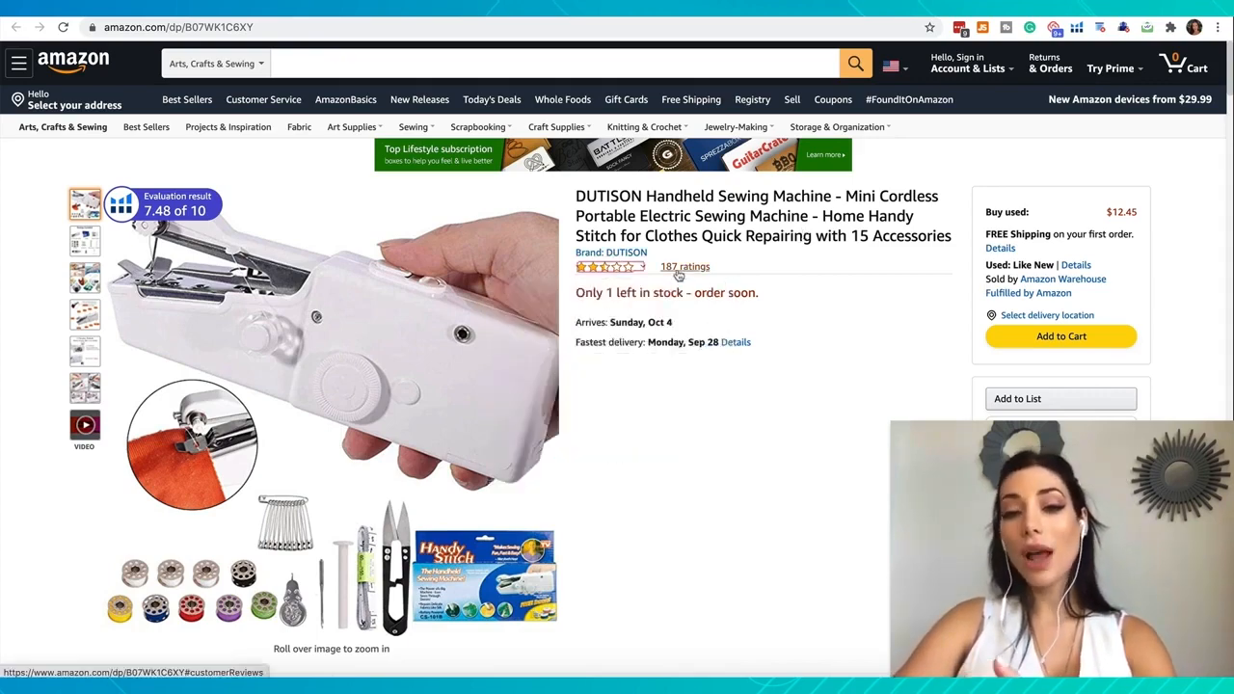
{"action": "left_click", "coordinate": [679, 276]}
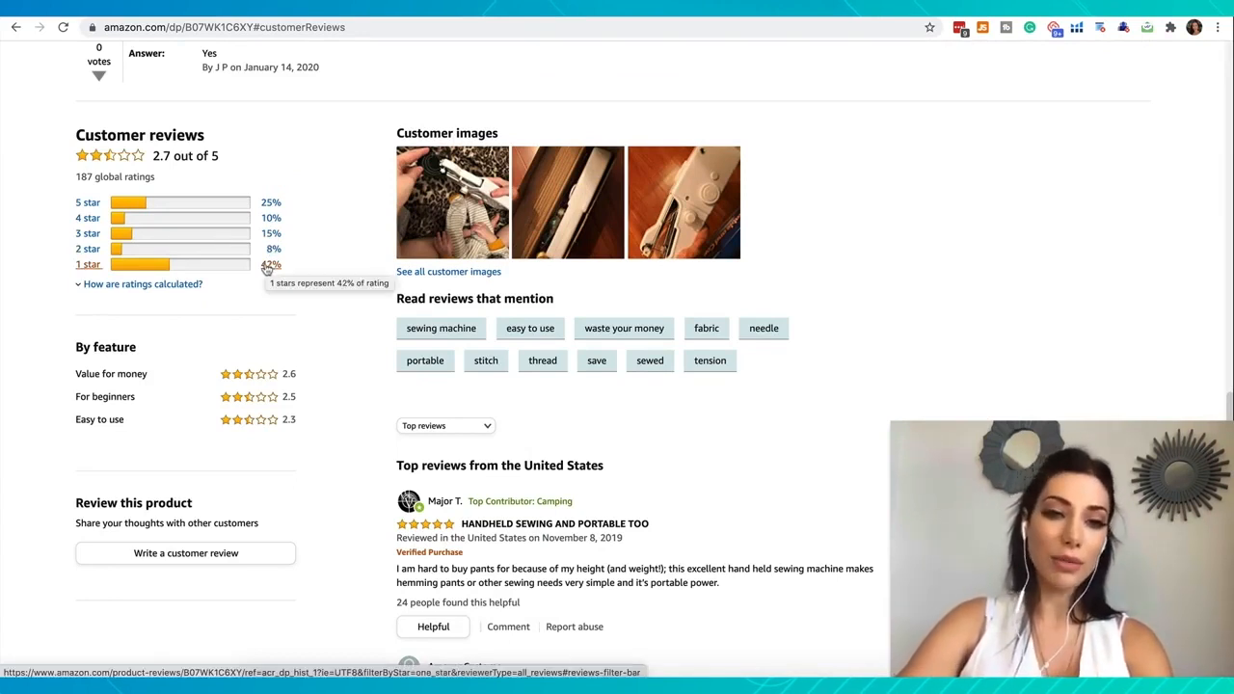
{"action": "left_click", "coordinate": [267, 269]}
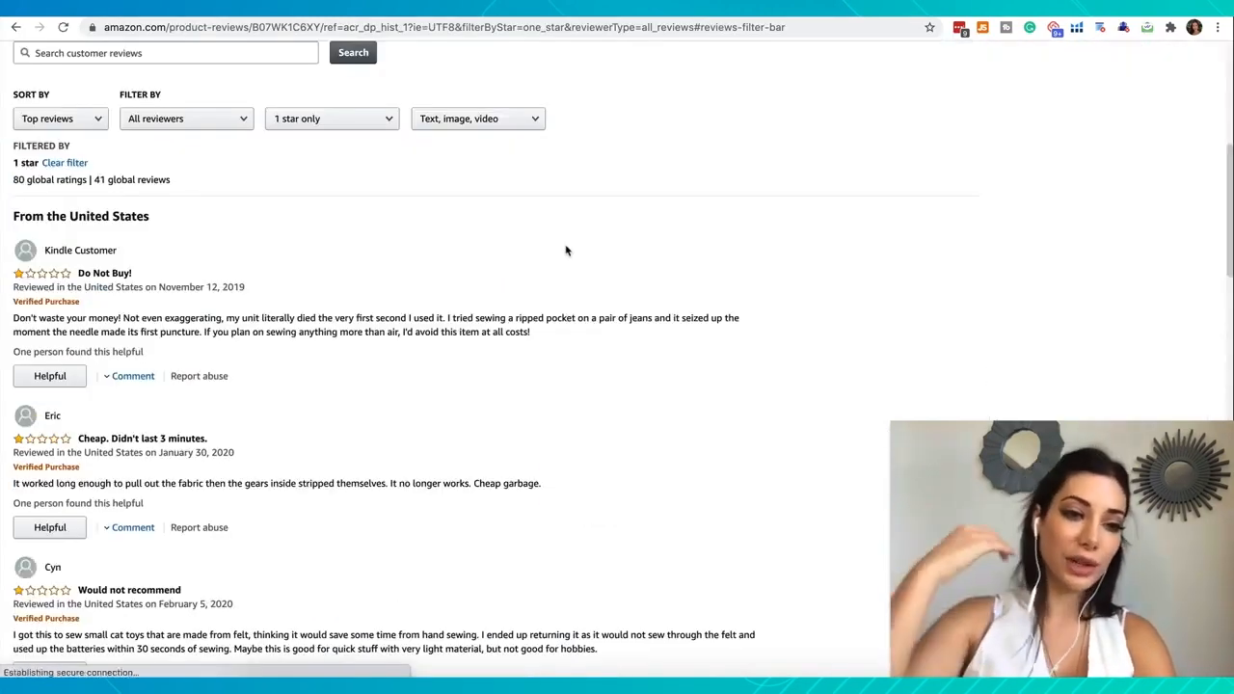
Step: Read through the 1-star reviews of the DUTISON sewing machine for recurring complaints, and return to the rating summary
{"action": "scroll", "coordinate": [197, 261], "scroll_direction": "down", "scroll_amount": 1}
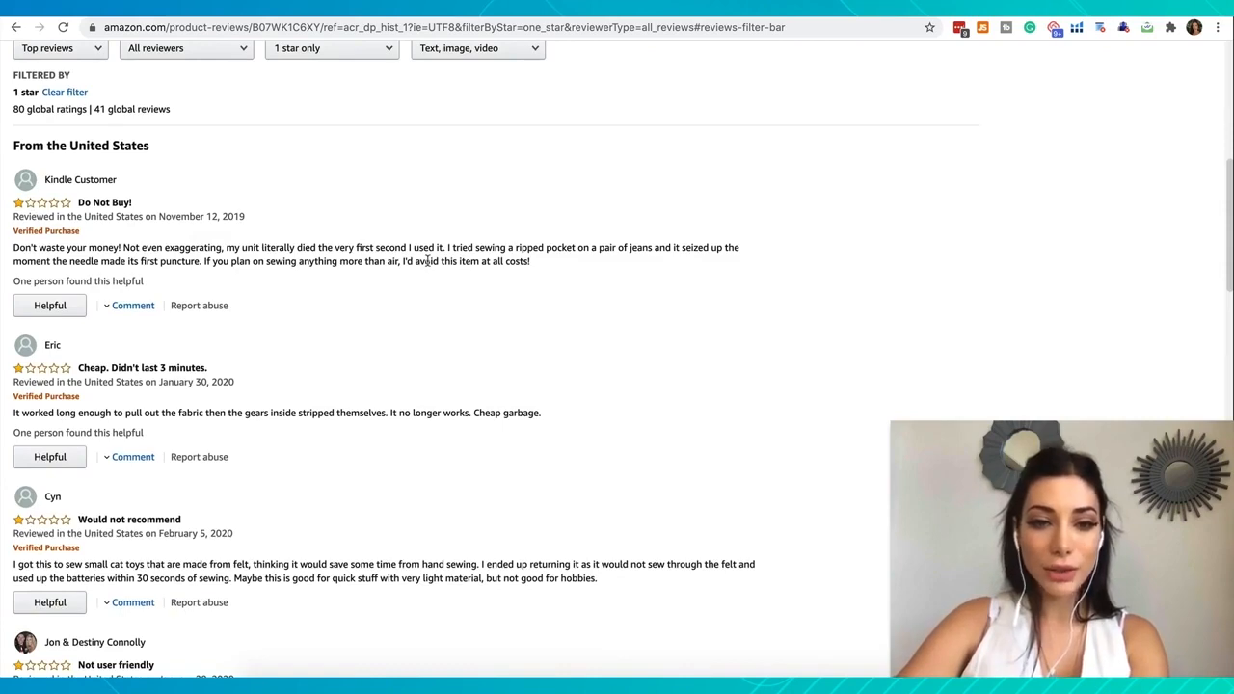
{"action": "scroll", "coordinate": [425, 260], "scroll_direction": "down", "scroll_amount": 2}
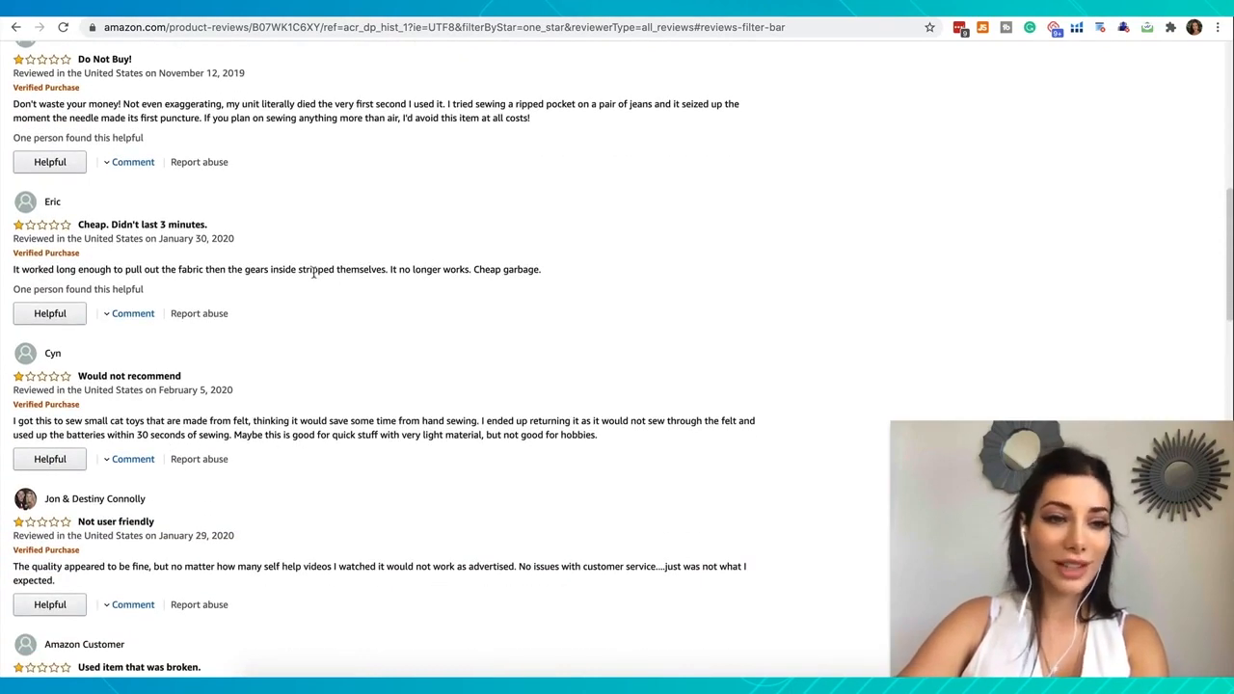
{"action": "scroll", "coordinate": [314, 273], "scroll_direction": "down", "scroll_amount": 1}
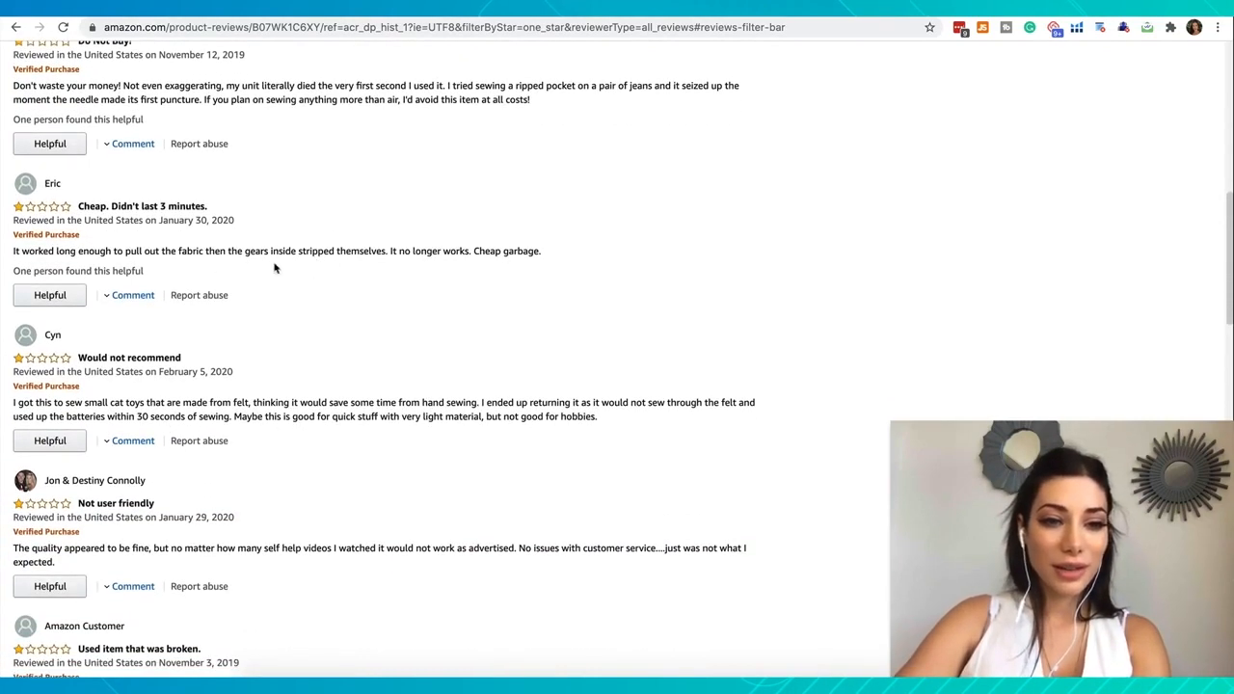
{"action": "scroll", "coordinate": [366, 252], "scroll_direction": "down", "scroll_amount": 1}
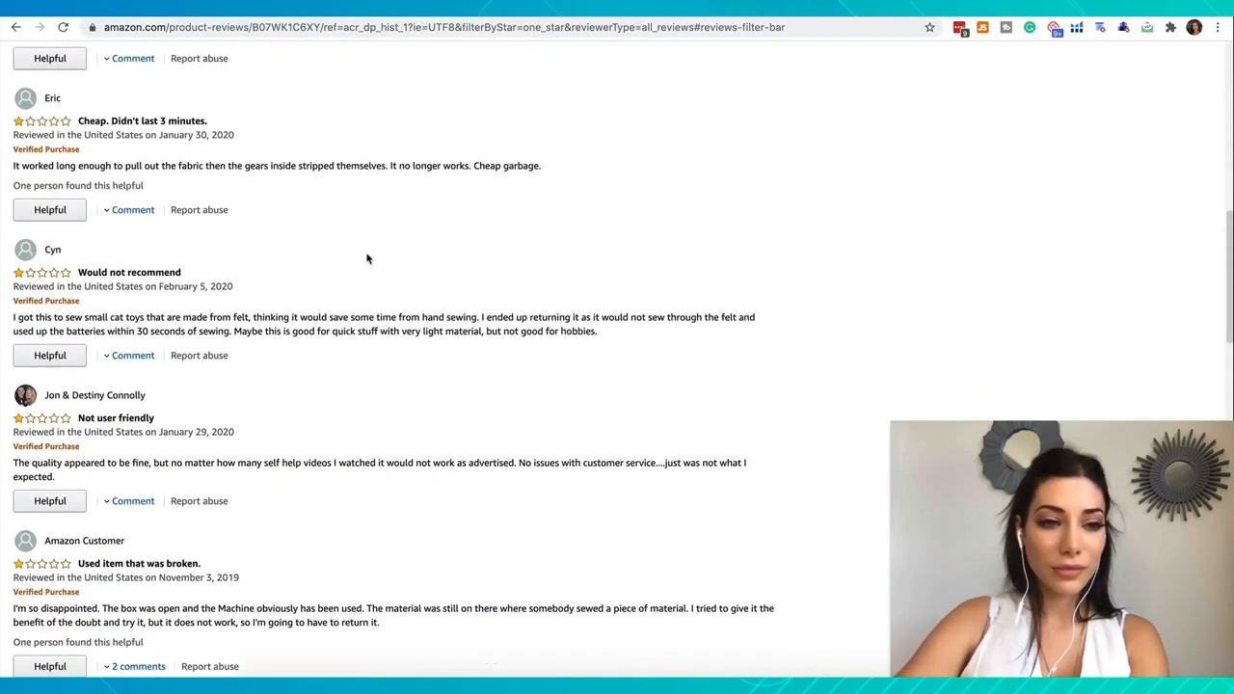
{"action": "scroll", "coordinate": [281, 330], "scroll_direction": "down", "scroll_amount": 1}
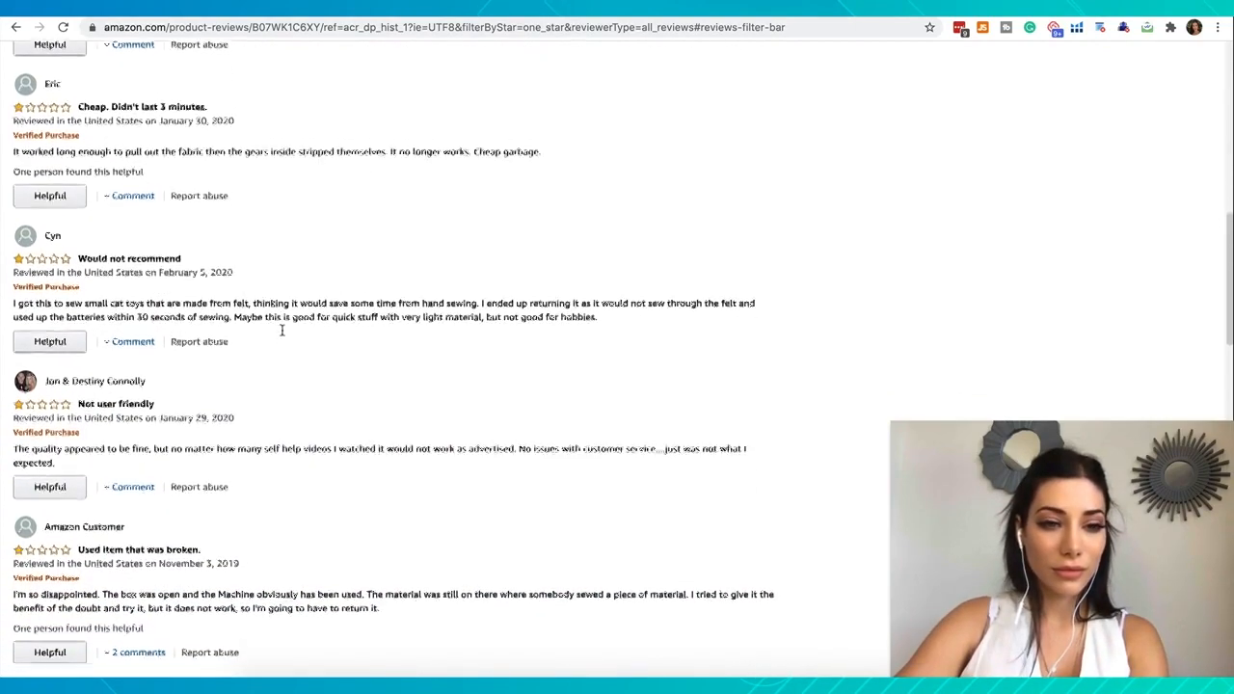
{"action": "scroll", "coordinate": [282, 329], "scroll_direction": "down", "scroll_amount": 1}
{"action": "scroll", "coordinate": [364, 317], "scroll_direction": "down", "scroll_amount": 1}
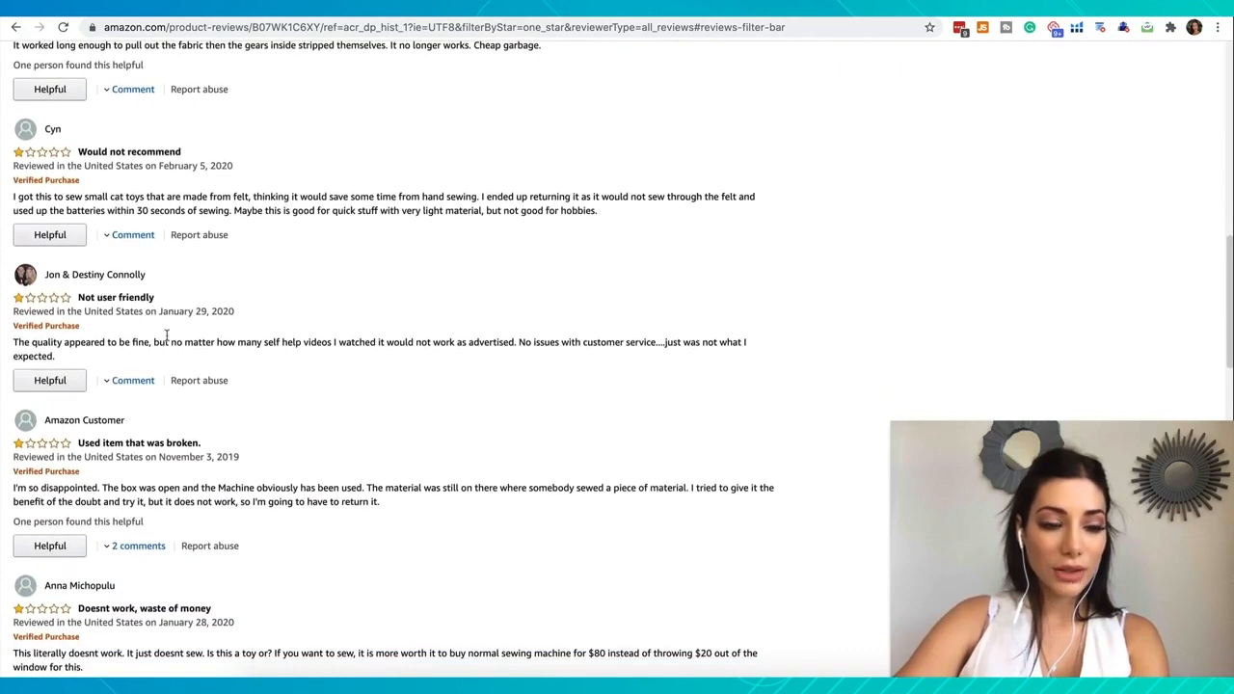
{"action": "scroll", "coordinate": [394, 355], "scroll_direction": "down", "scroll_amount": 2}
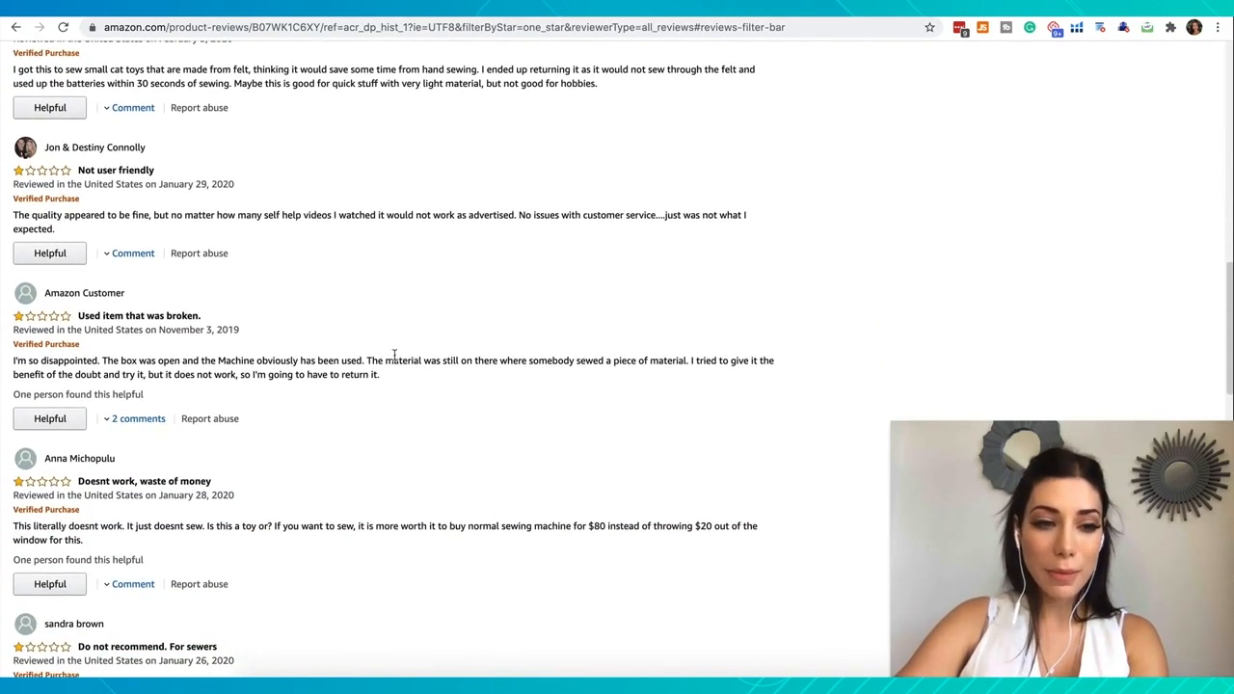
{"action": "scroll", "coordinate": [316, 378], "scroll_direction": "down", "scroll_amount": 2}
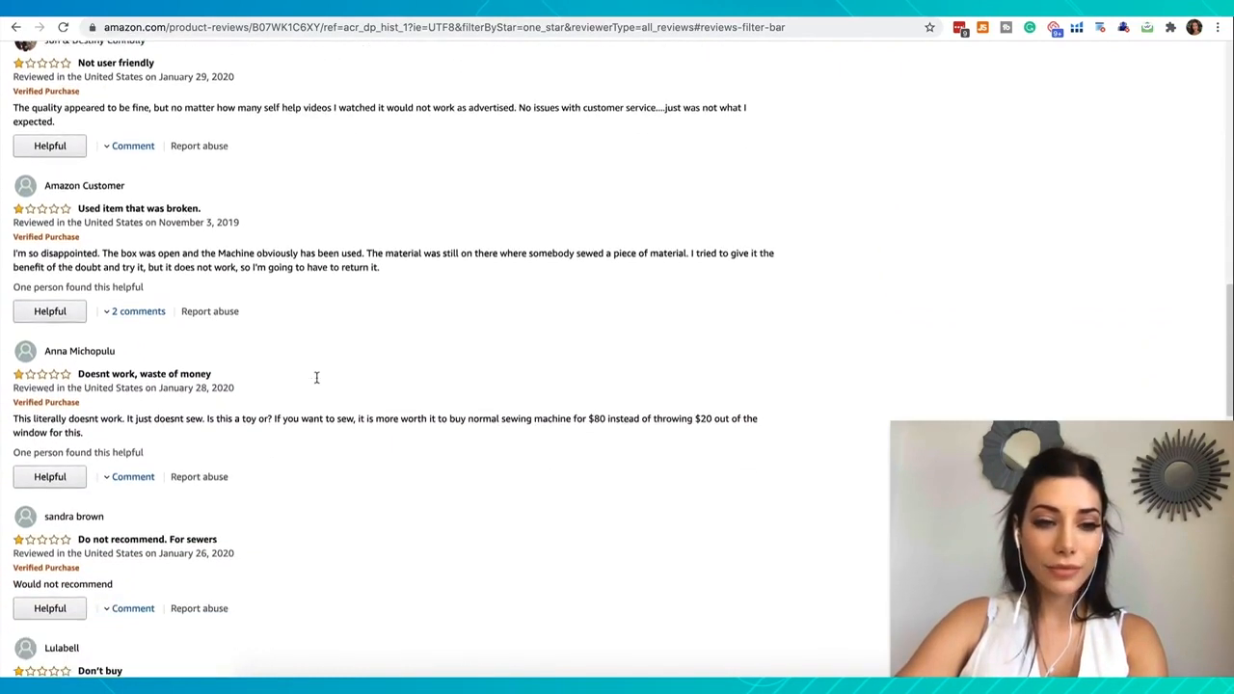
{"action": "scroll", "coordinate": [317, 382], "scroll_direction": "down", "scroll_amount": 1}
{"action": "scroll", "coordinate": [318, 383], "scroll_direction": "down", "scroll_amount": 1}
{"action": "scroll", "coordinate": [317, 383], "scroll_direction": "down", "scroll_amount": 2}
{"action": "scroll", "coordinate": [316, 383], "scroll_direction": "up", "scroll_amount": 15}
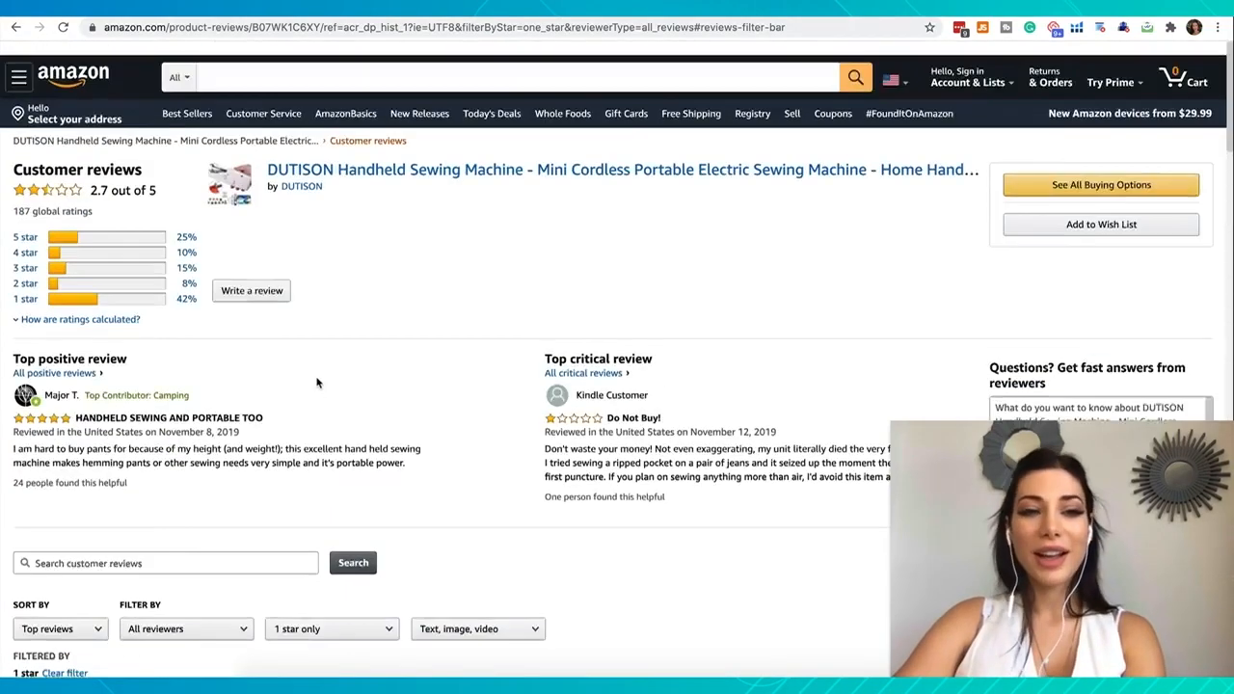
{"action": "scroll", "coordinate": [316, 382], "scroll_direction": "down", "scroll_amount": 2}
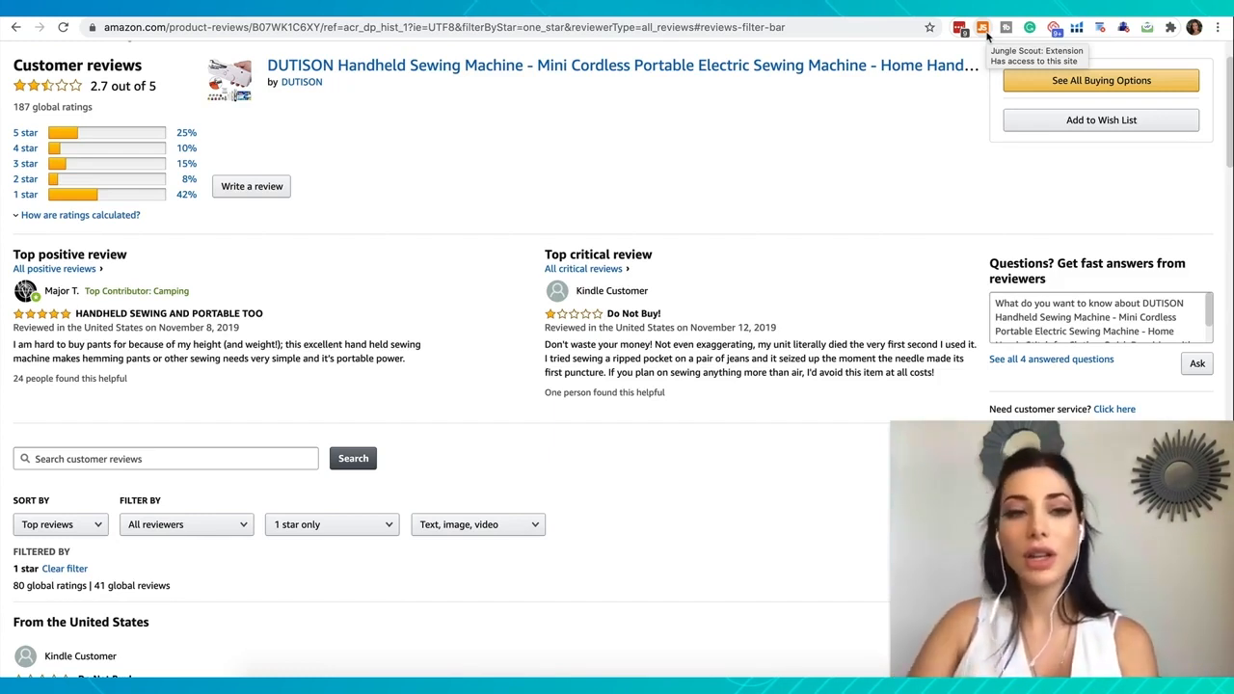
{"action": "scroll", "coordinate": [493, 222], "scroll_direction": "up", "scroll_amount": 2}
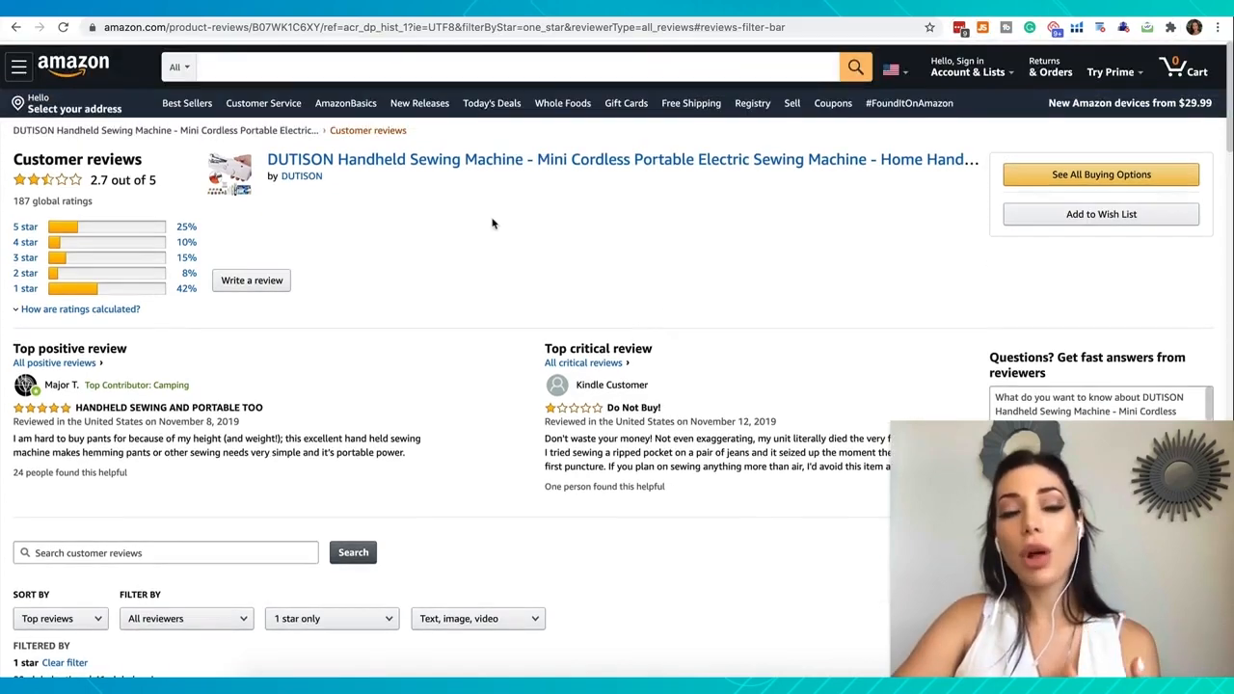